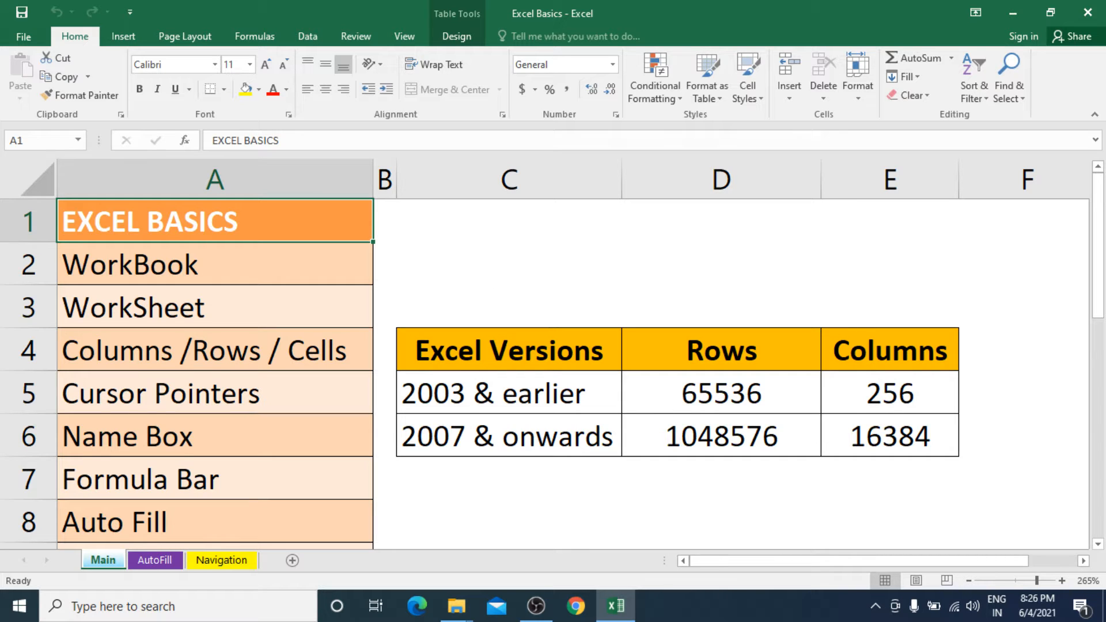
click(876, 607)
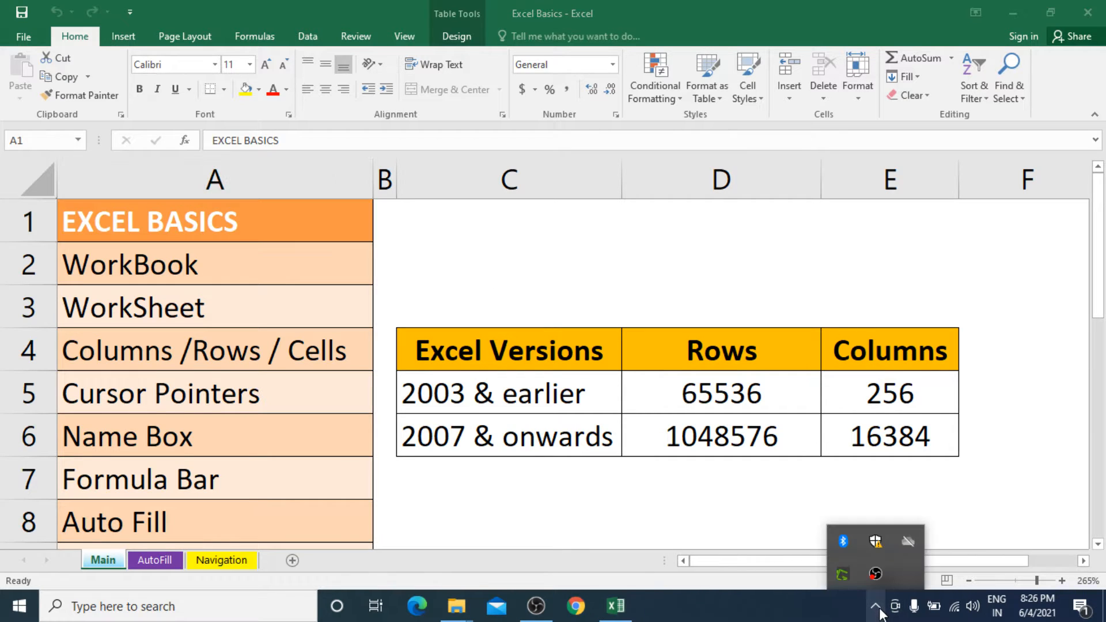
click(976, 494)
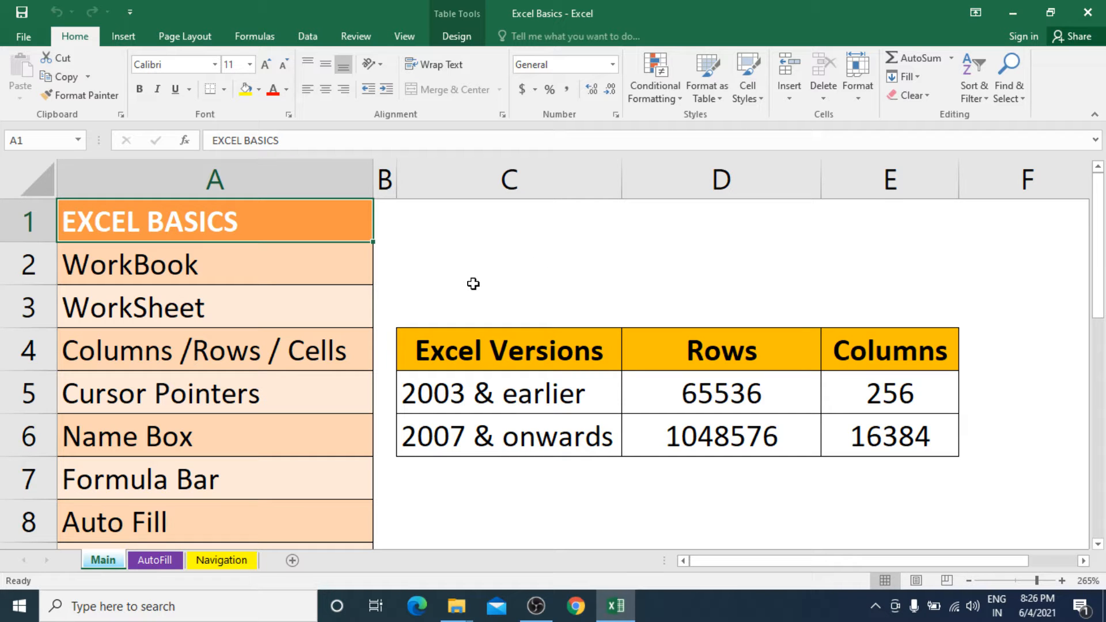
Select the whole columns A to D one at a time, followed by rows 1 to 6, and finish on cell A4.
click(257, 179)
click(386, 173)
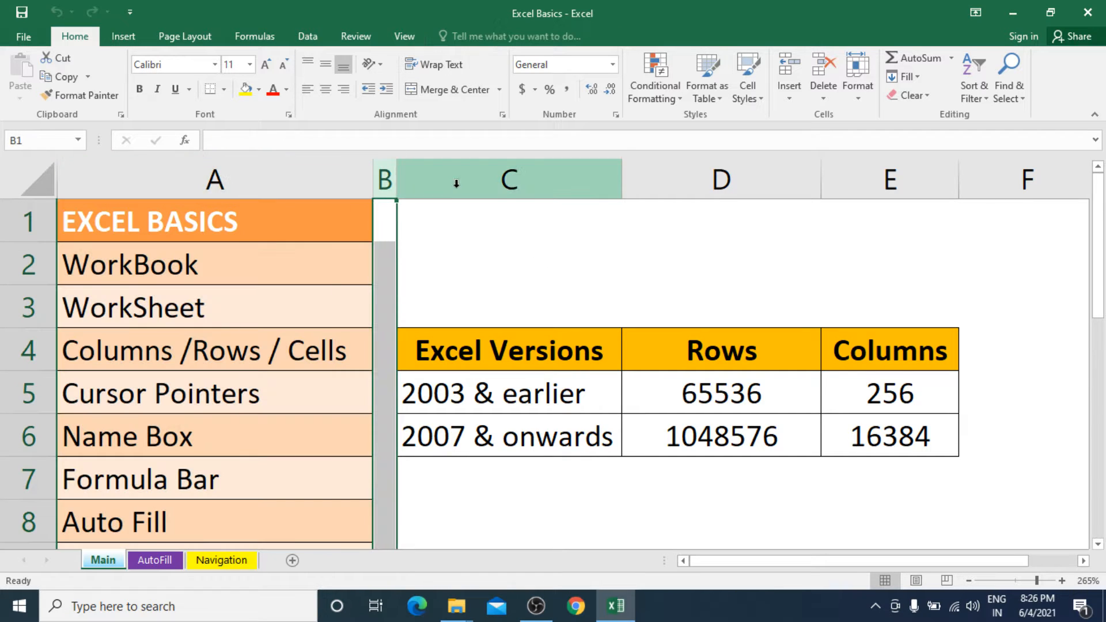
click(464, 178)
click(749, 183)
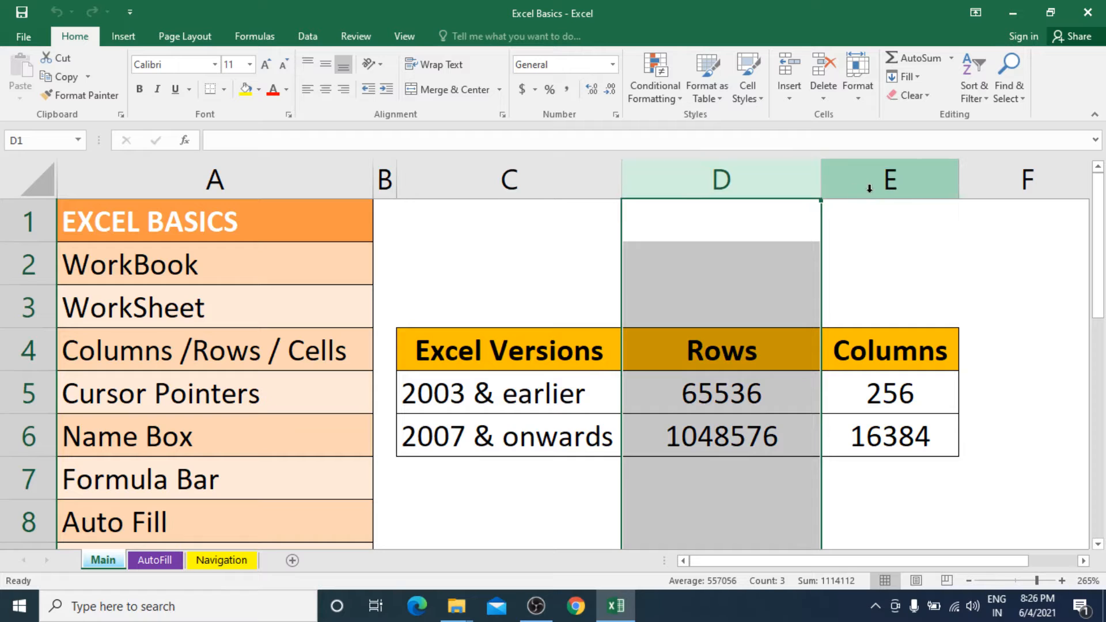
click(526, 180)
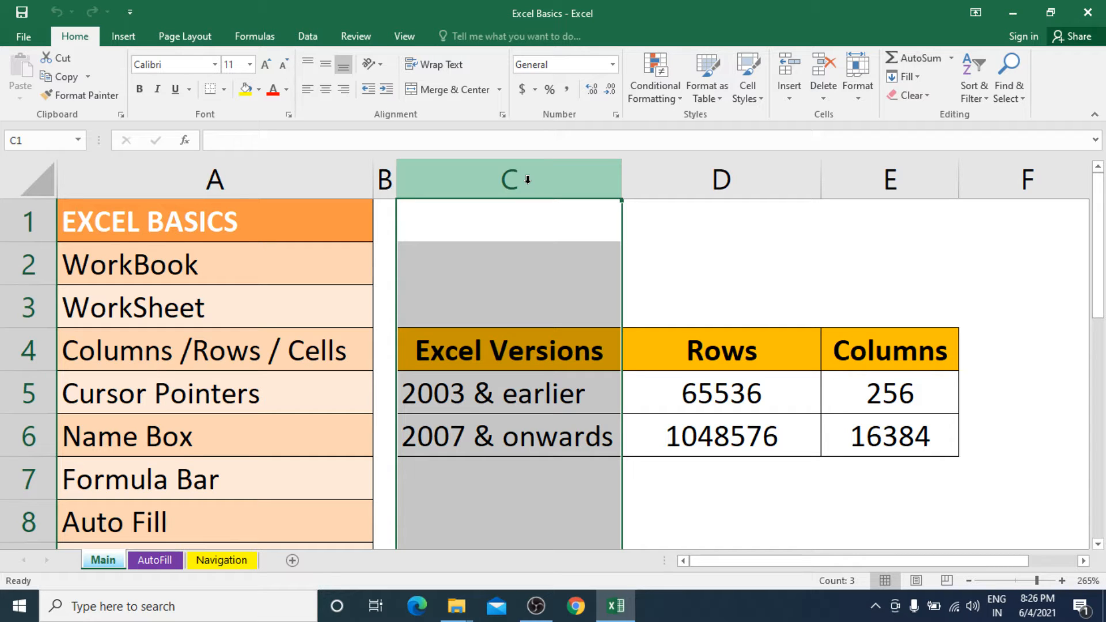
click(333, 183)
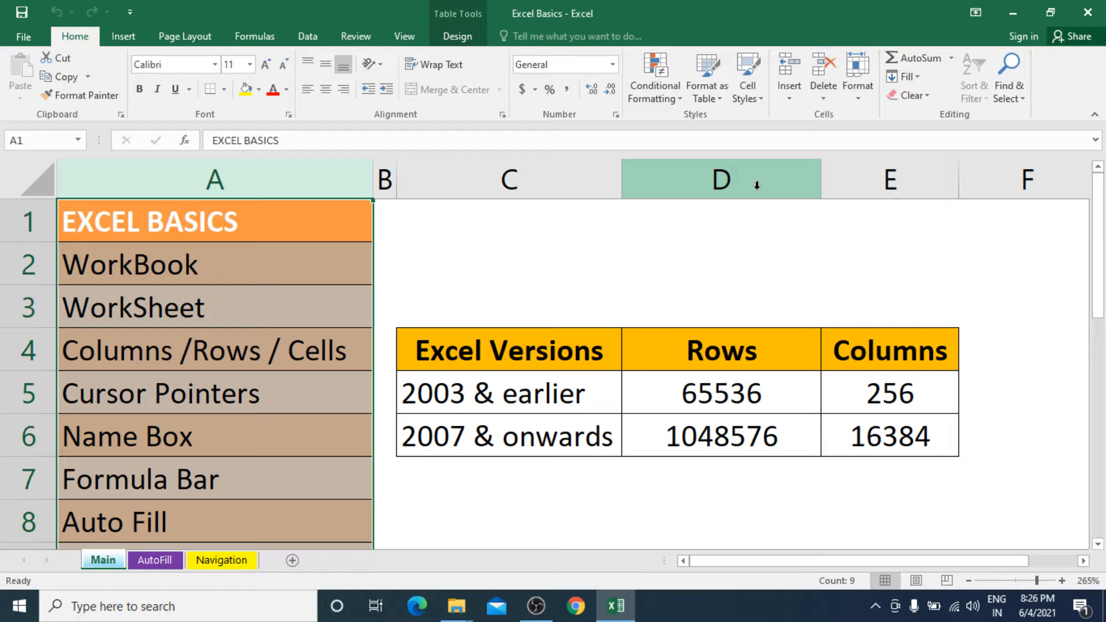
drag(36, 221, 26, 432)
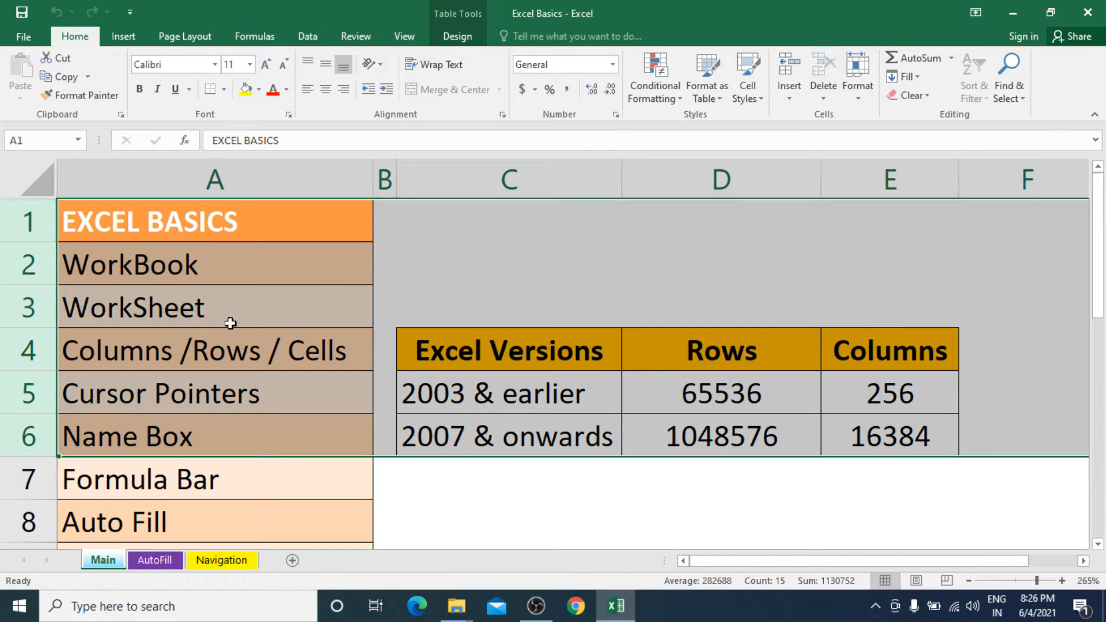
click(329, 336)
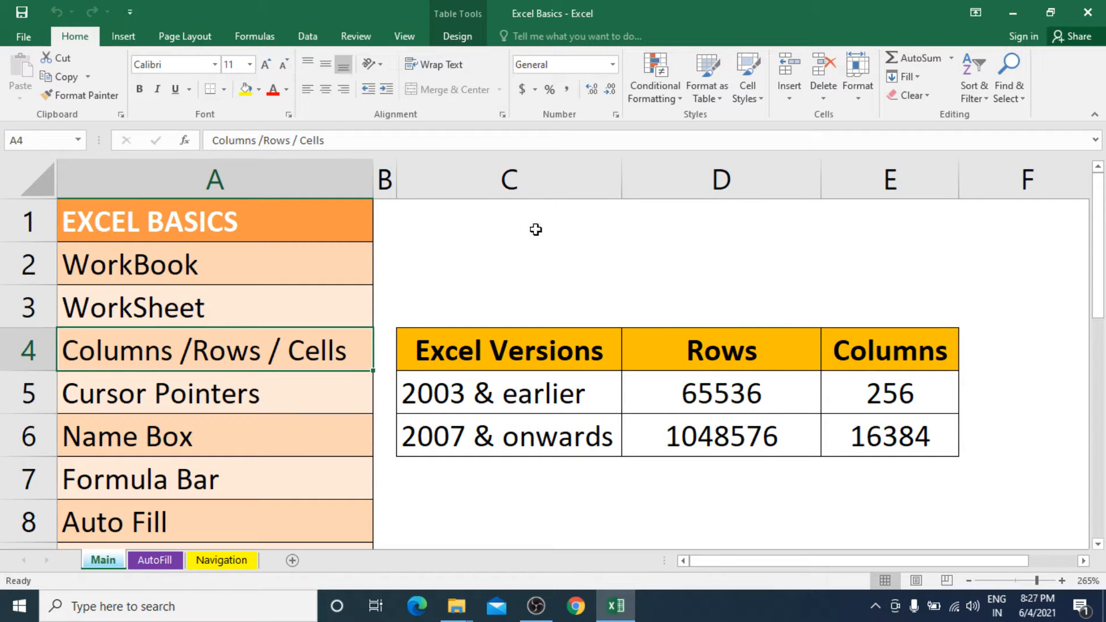
Select cell C2, highlight its entire column C, and return to cell C2.
click(544, 255)
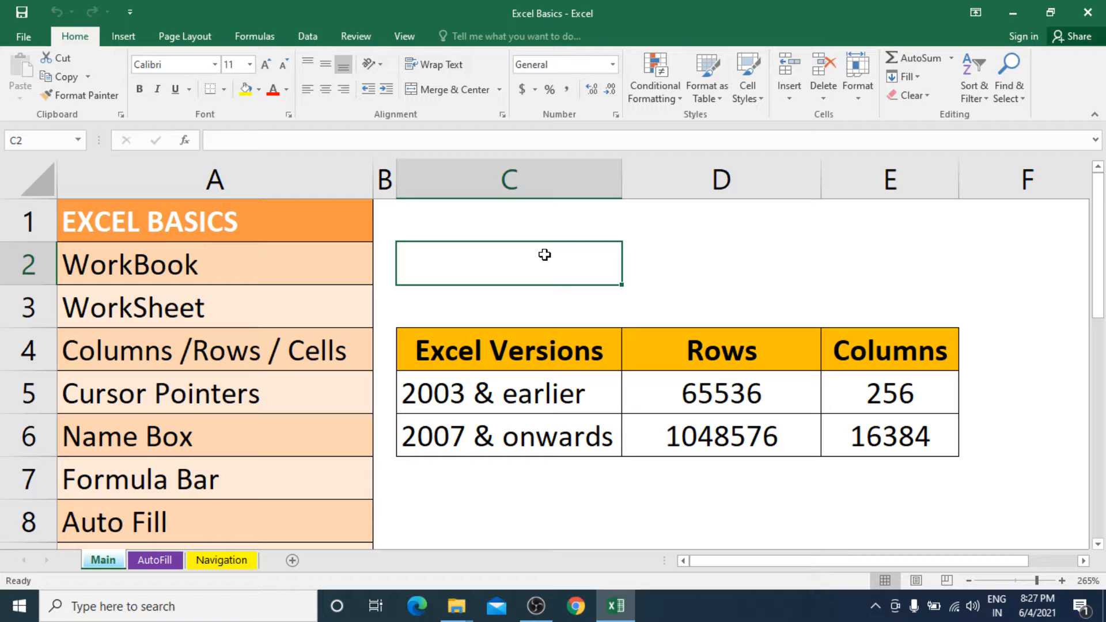
click(526, 167)
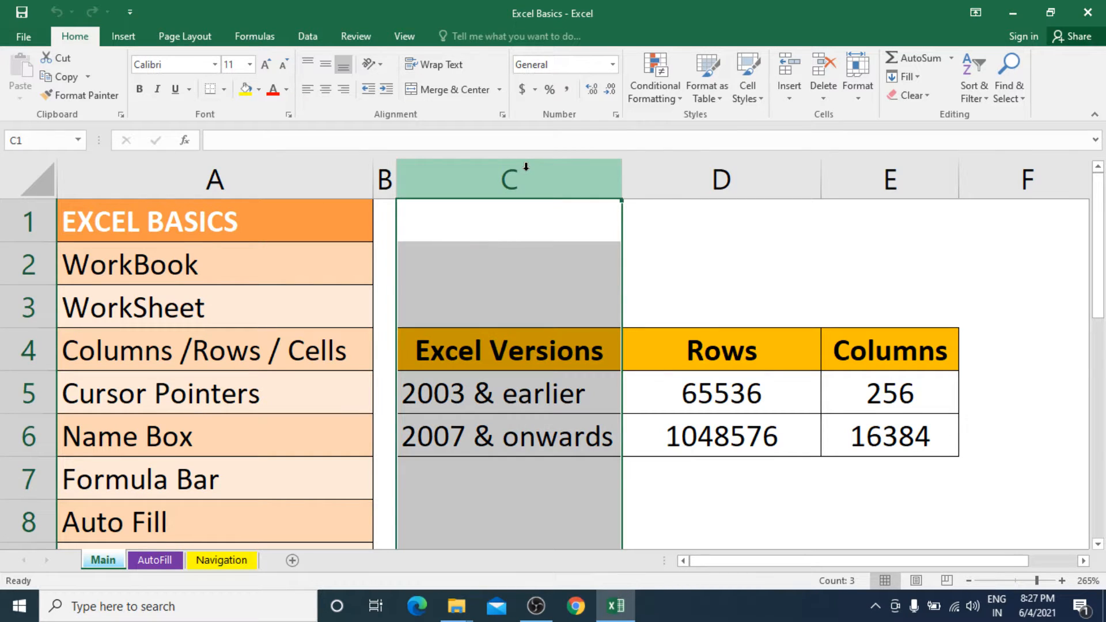
click(509, 261)
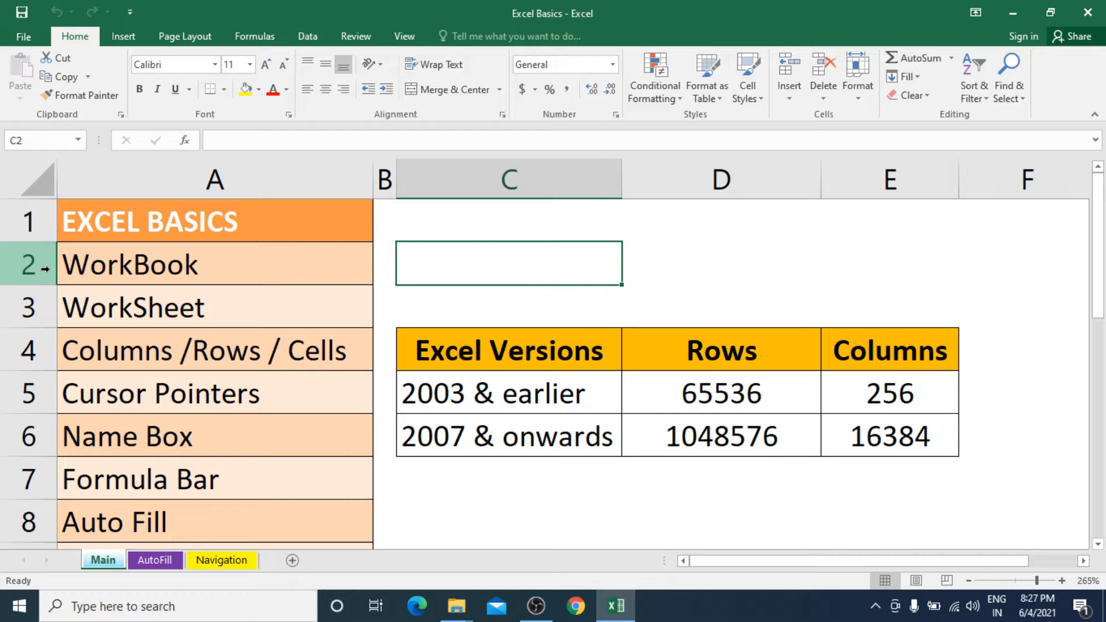
Jump directly to cell R10000 by its cell reference and return to cell A1.
click(45, 142)
text(r10000)
key(Return)
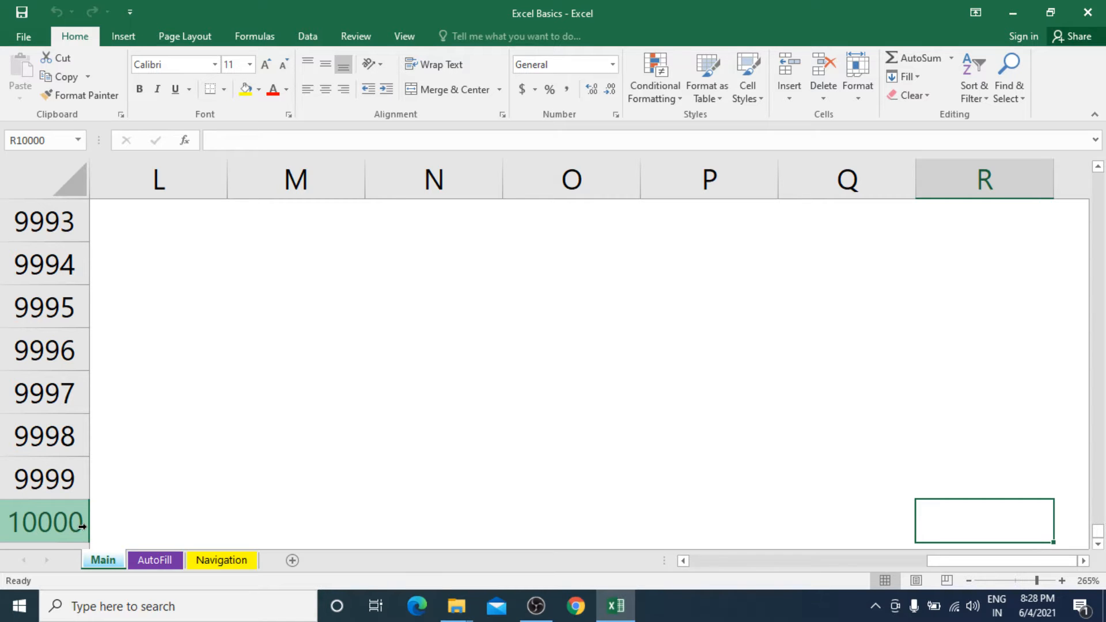
key(ctrl+Home)
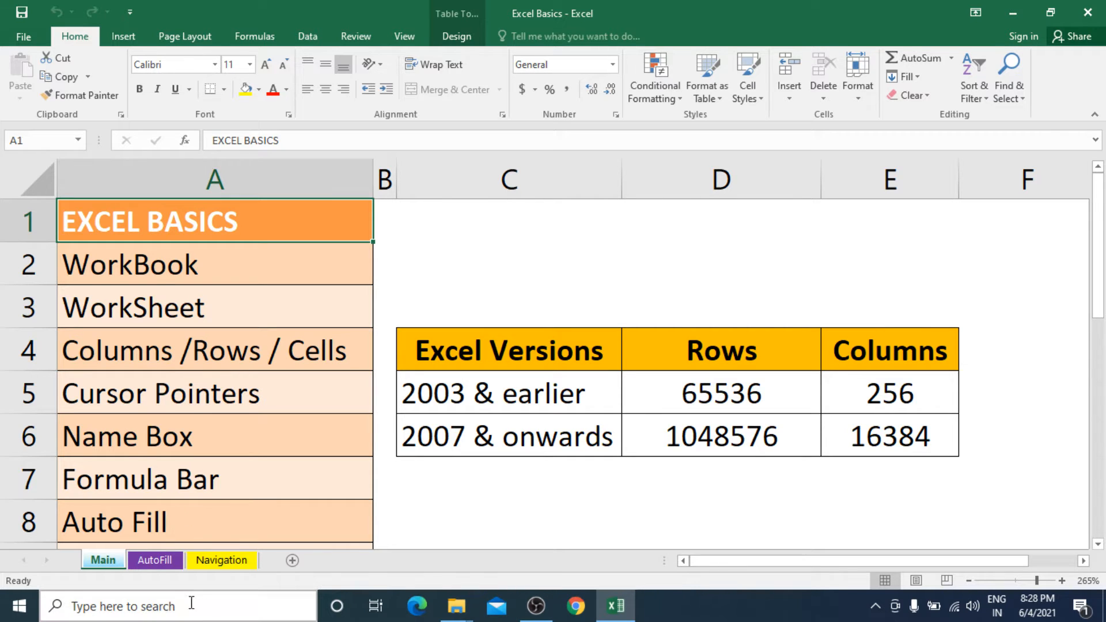
Review the row and column limits for both version groups in the Excel Versions table, cell by cell.
click(493, 398)
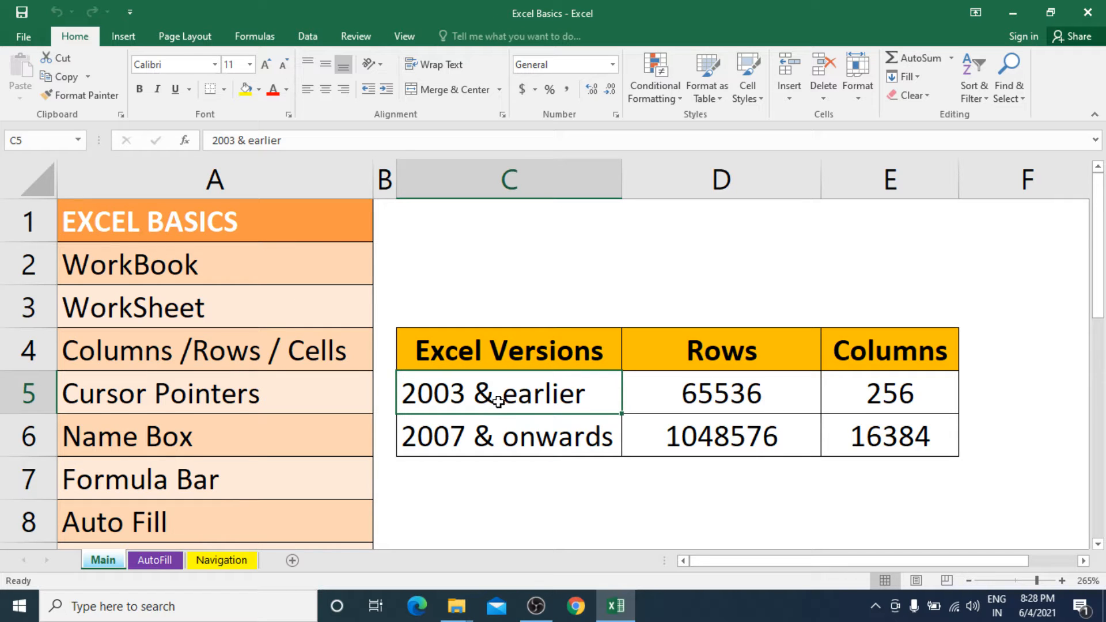
click(708, 400)
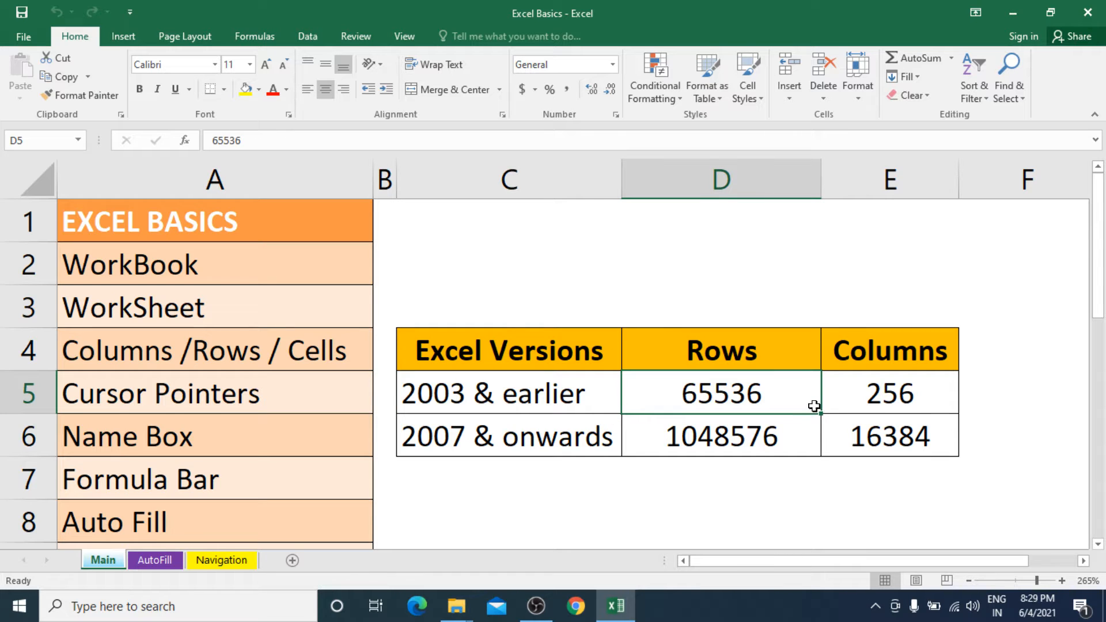
click(873, 402)
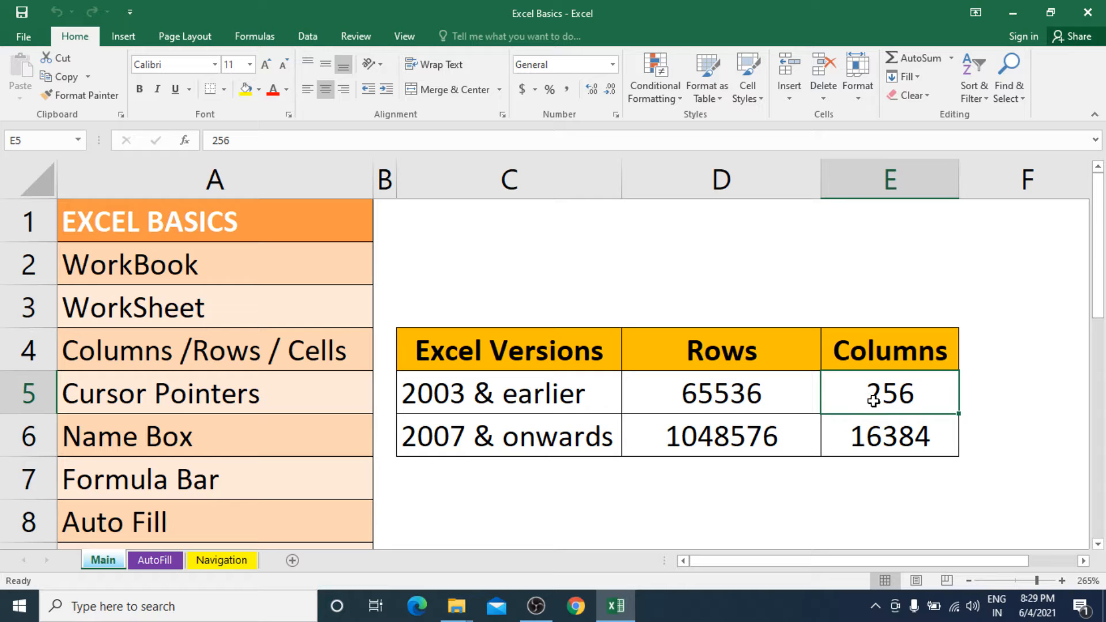
click(458, 398)
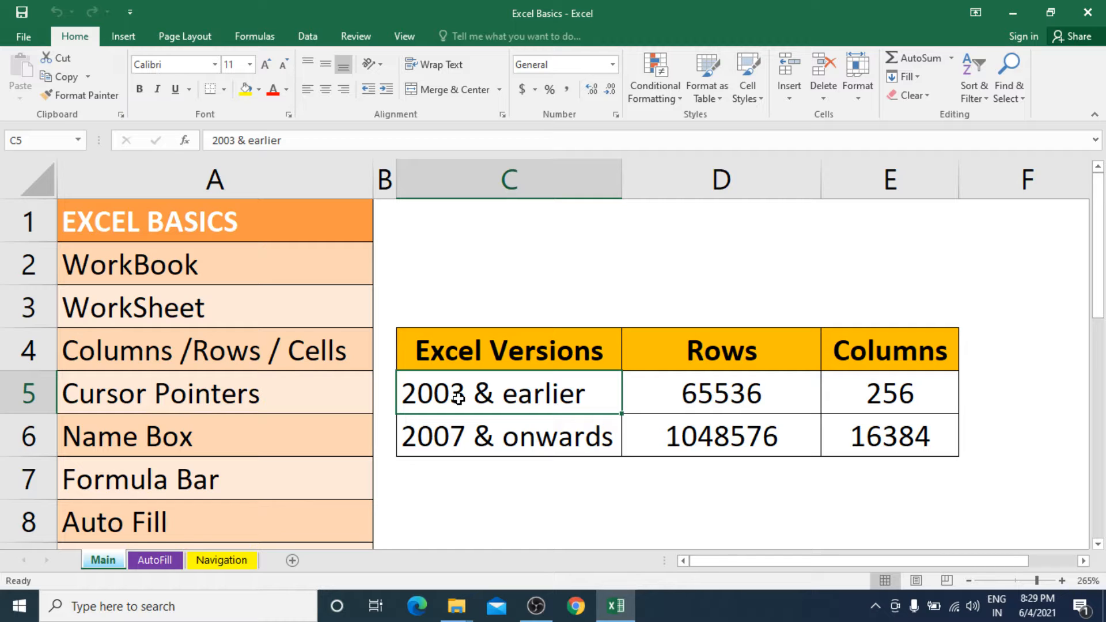
click(499, 442)
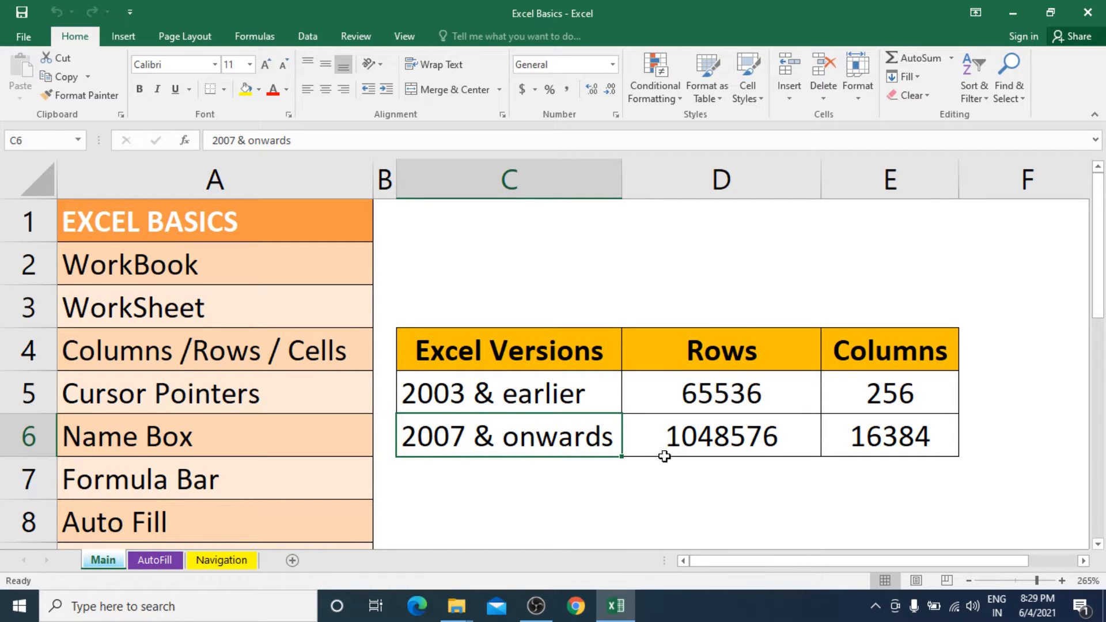
click(701, 436)
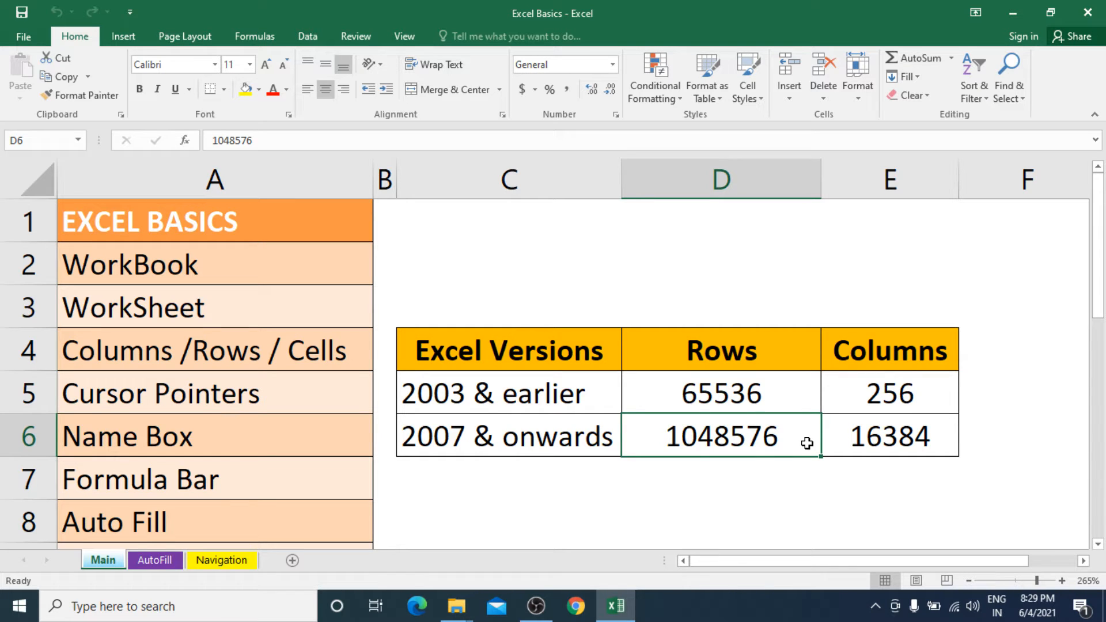
click(875, 443)
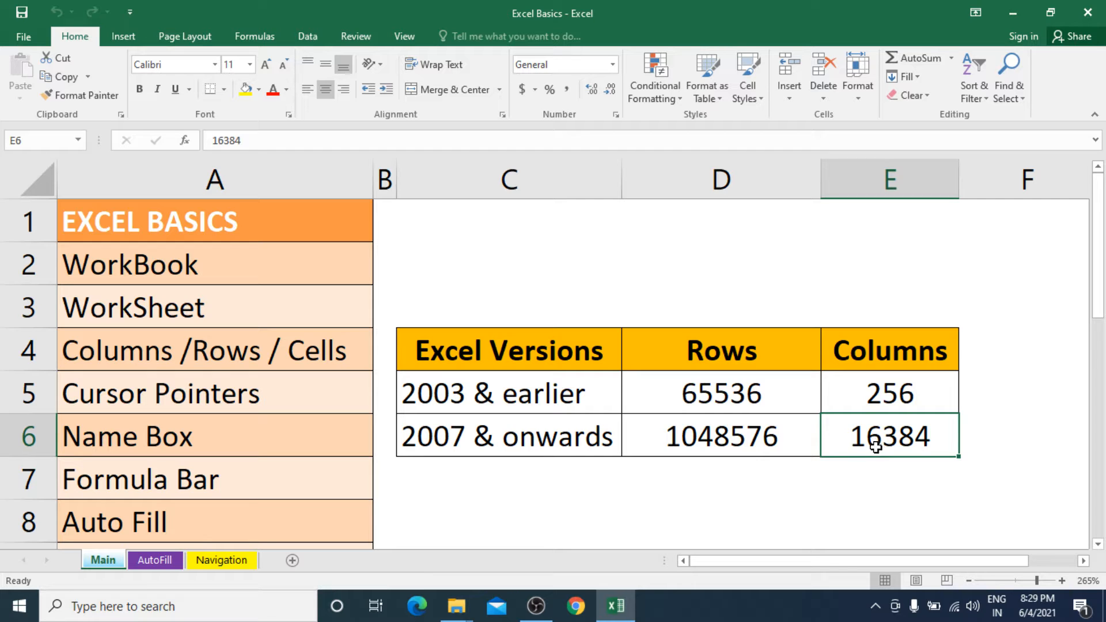
click(531, 395)
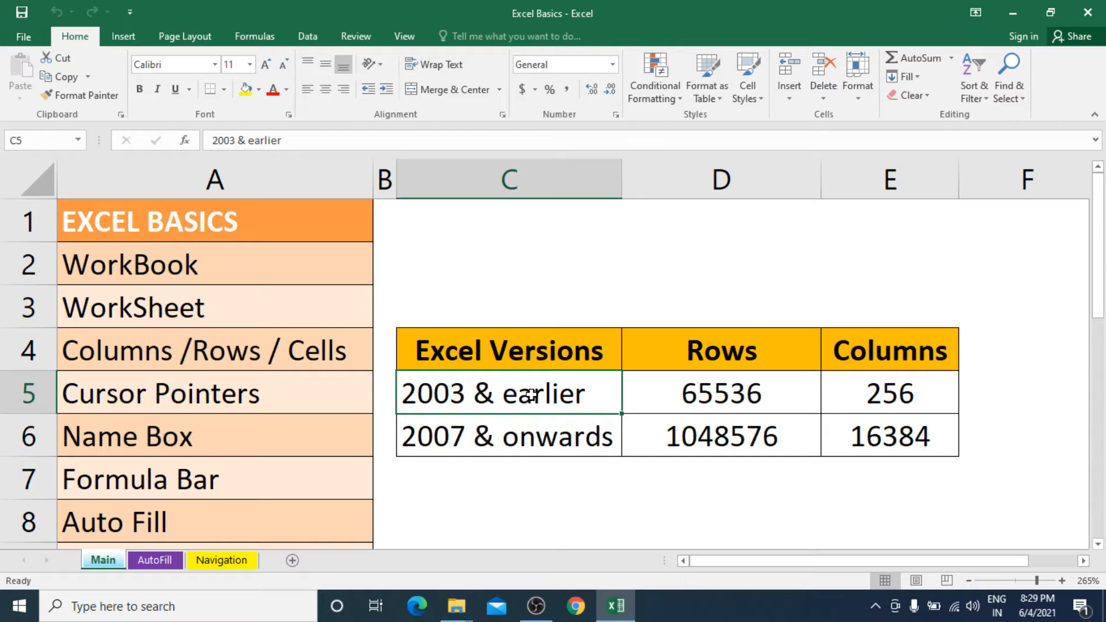
Move cell by cell along row 1 from C1 to CD1 to examine how the column letters continue past Z.
click(532, 211)
key(Right)
key(Right)
key(Right)
key(Right)
key(Right)
key(Right)
key(Right)
key(Right)
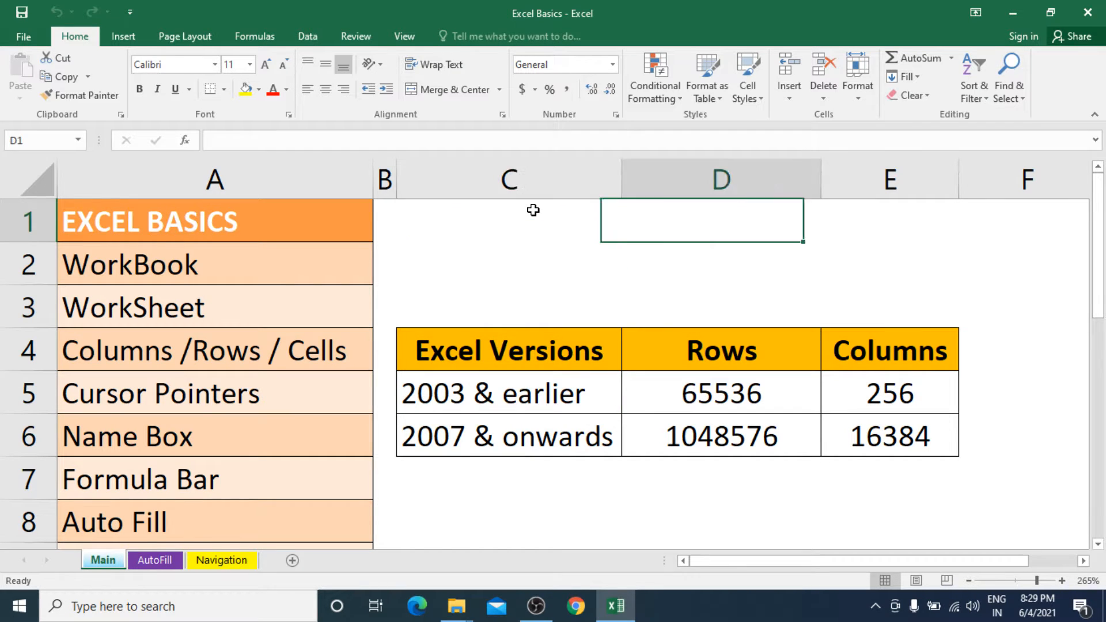
key(Right)
key(Right)
key(Right)
key(Right)
key(Right)
key(Right)
key(Right)
key(Right)
key(Right)
key(Right)
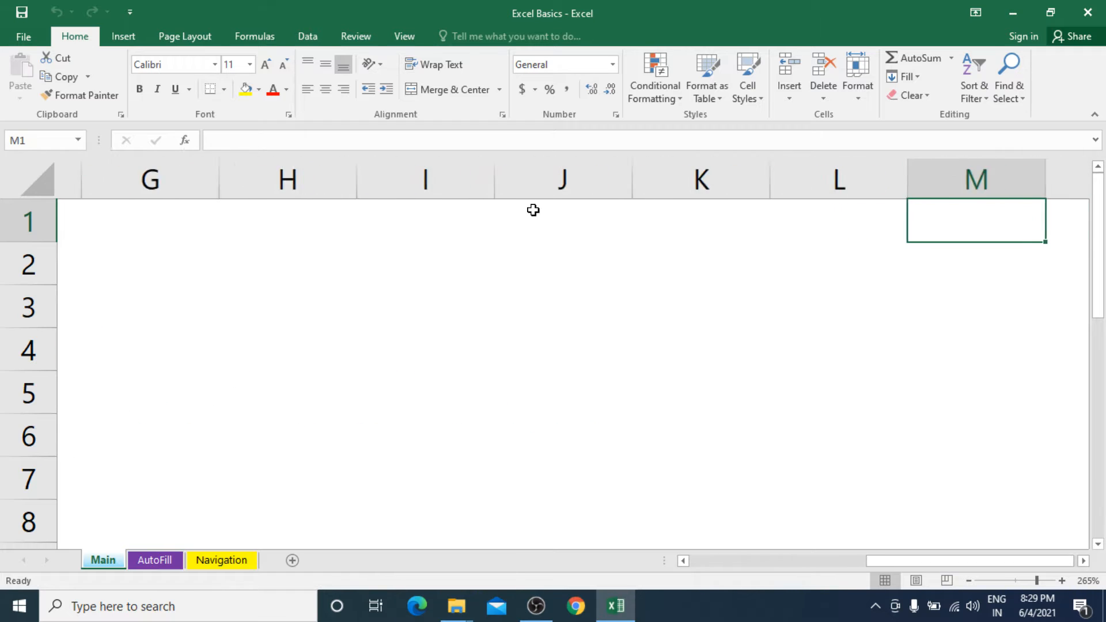
key(Right)
key(Right)
key(Right)
key(Right)
key(Right)
key(Right)
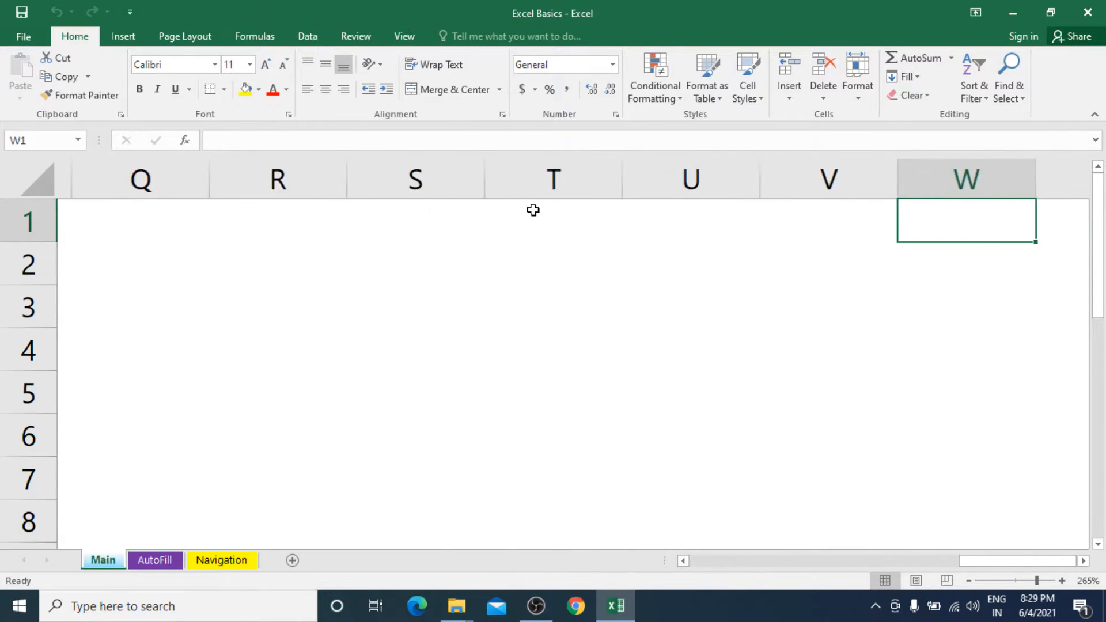
key(Right)
key(Right)
key(Right)
key(Right)
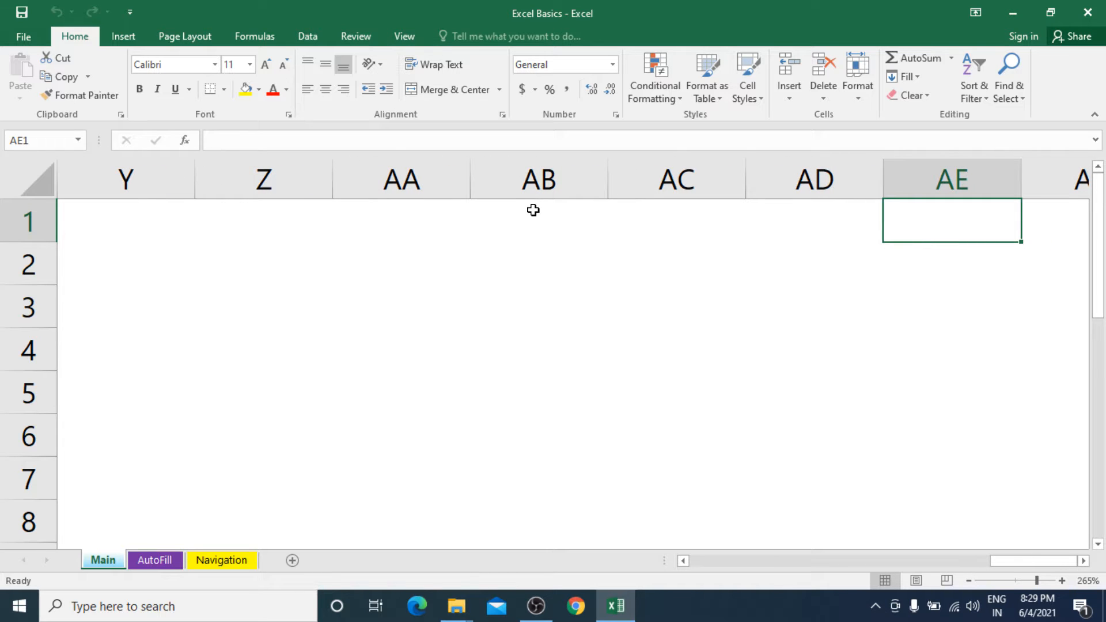
key(Right)
key(Right)
key(Right)
key(Right)
key(Right)
key(Right)
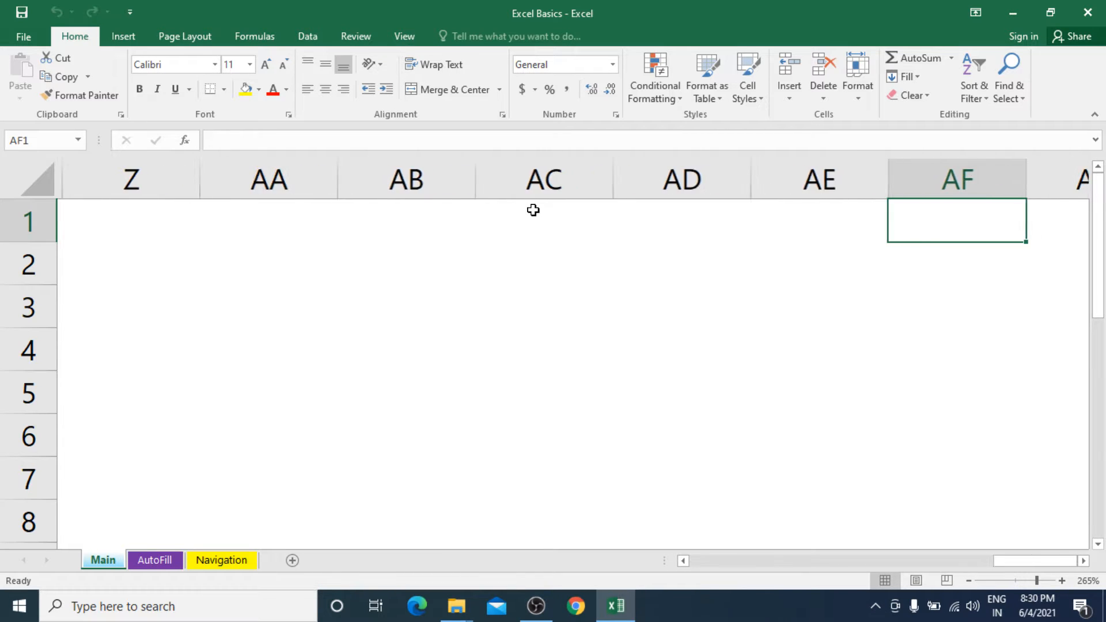
key(Right)
key(Right)
key(Right)
key(Right)
key(Right)
key(Right)
key(Right)
key(Right)
key(Right)
key(Right)
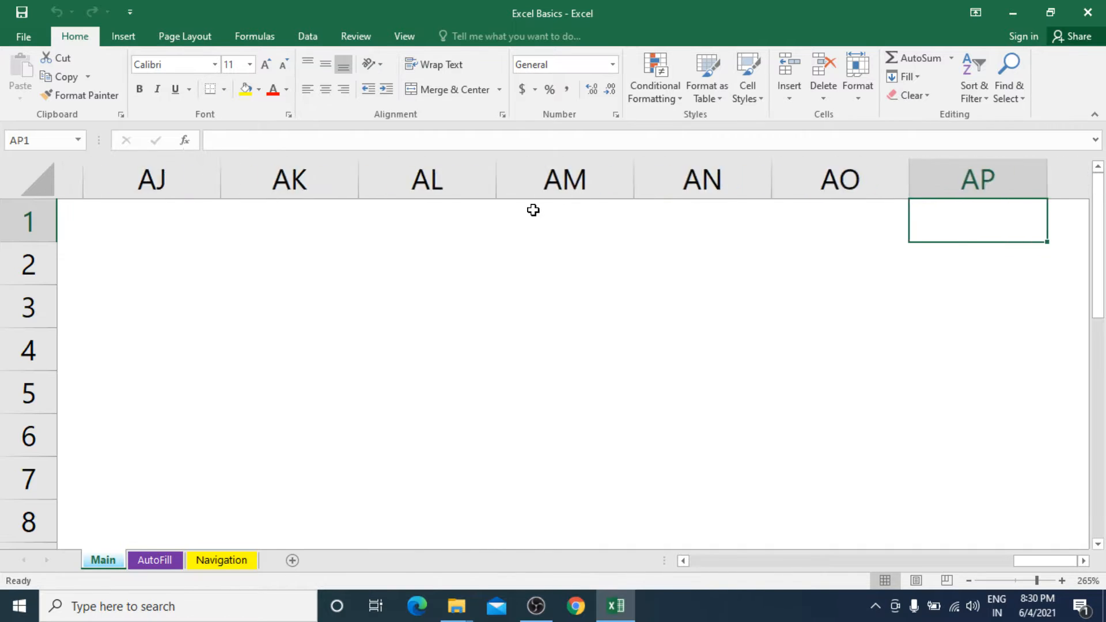
key(Right)
key(Right)
key(Right)
key(Right)
key(Right)
key(Right)
key(Right)
key(Right)
key(Right)
key(Right)
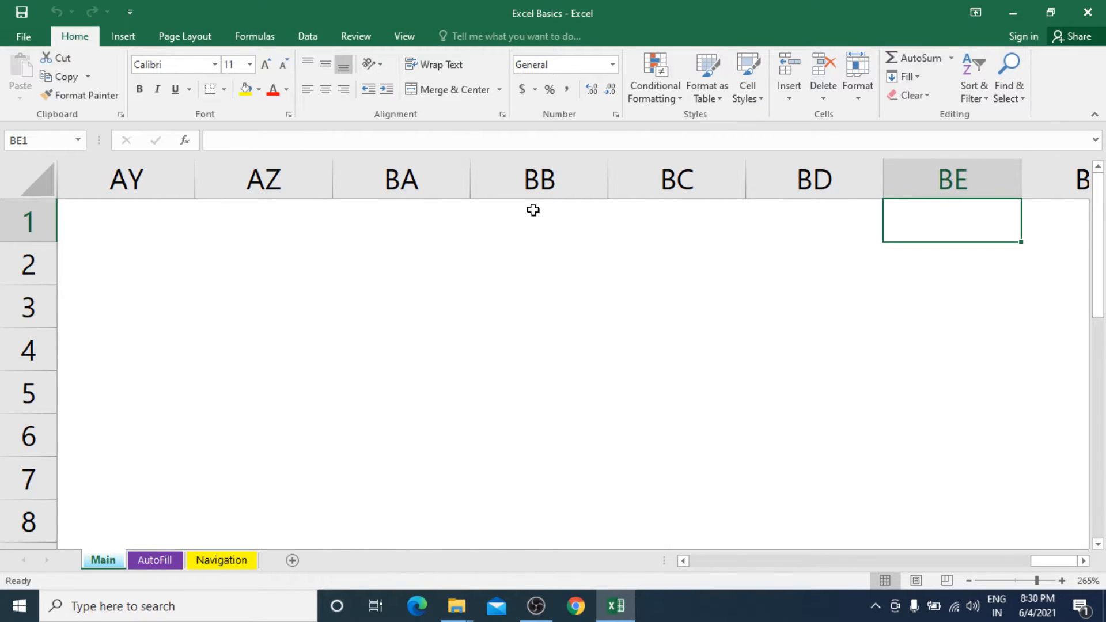
key(Right)
key(Right)
key(Right)
key(Right)
key(Right)
key(Right)
key(Right)
key(Right)
key(Right)
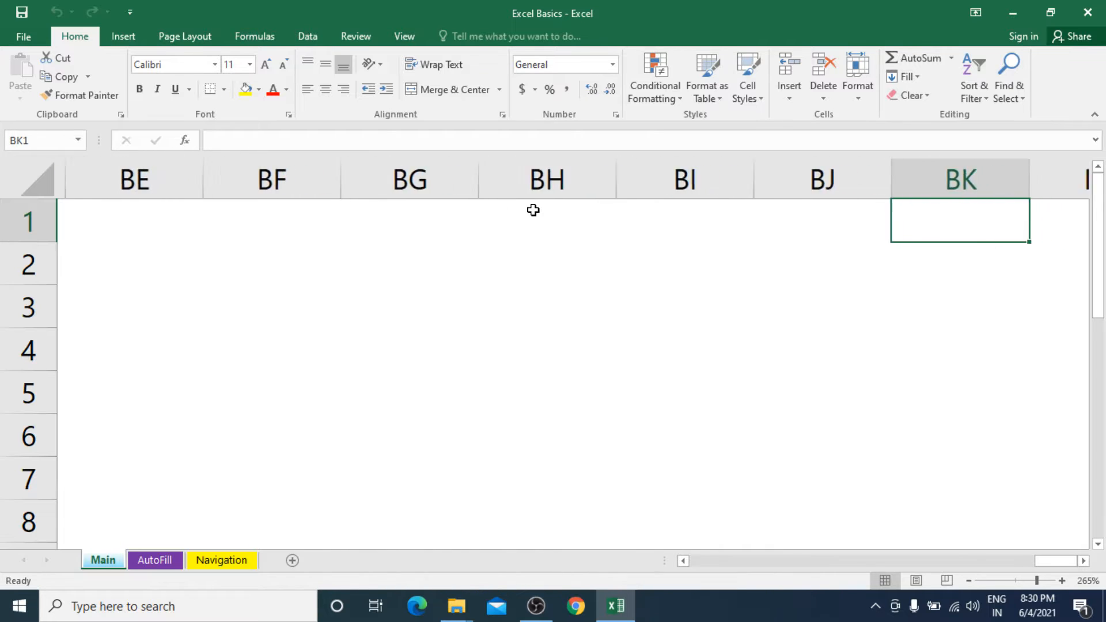
key(Right)
key(Right)
key(Right)
key(Right)
key(Right)
key(Right)
key(Right)
key(Right)
key(Right)
key(Right)
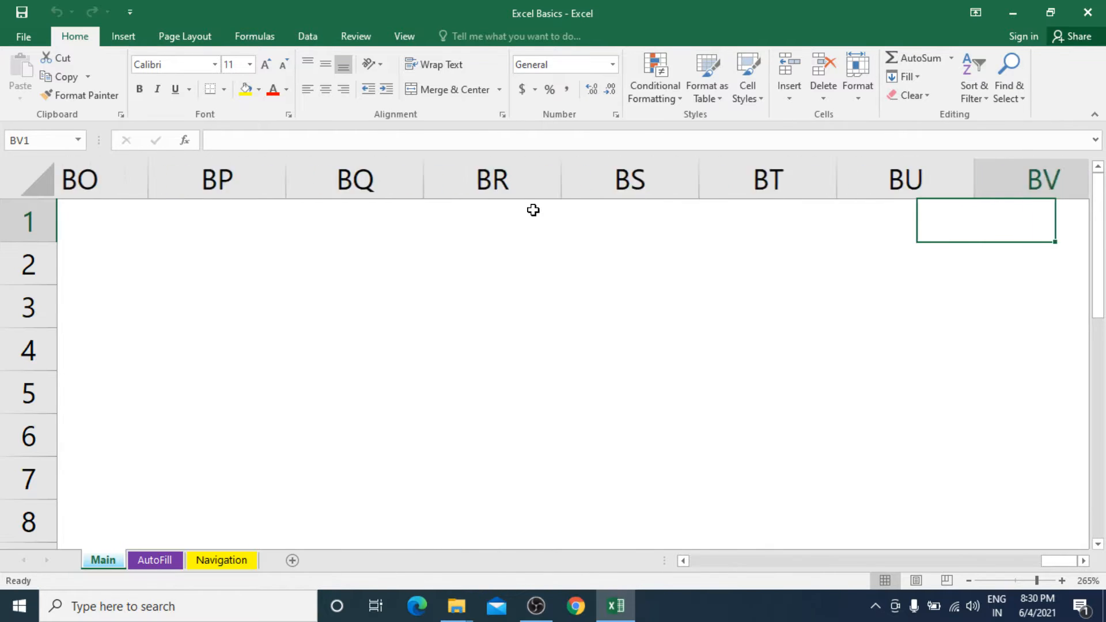
key(Right)
key(Right)
key(Right)
key(Right)
key(Right)
key(Right)
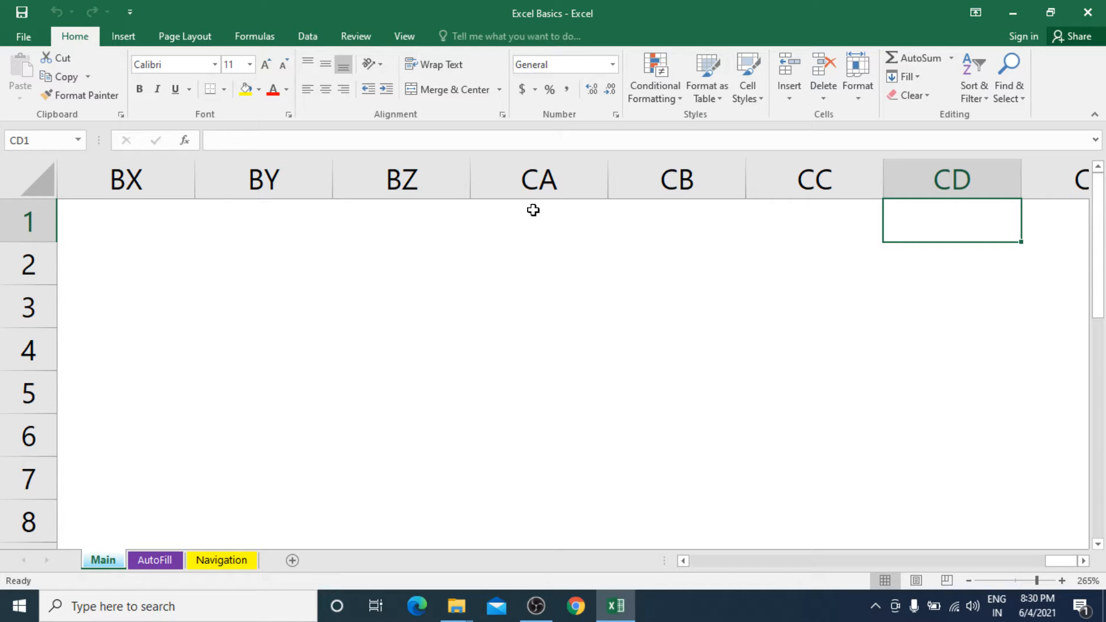
Go to the last column of row 1 and enter 16384 in cell XFD1, keeping that cell selected.
key(ctrl+Right)
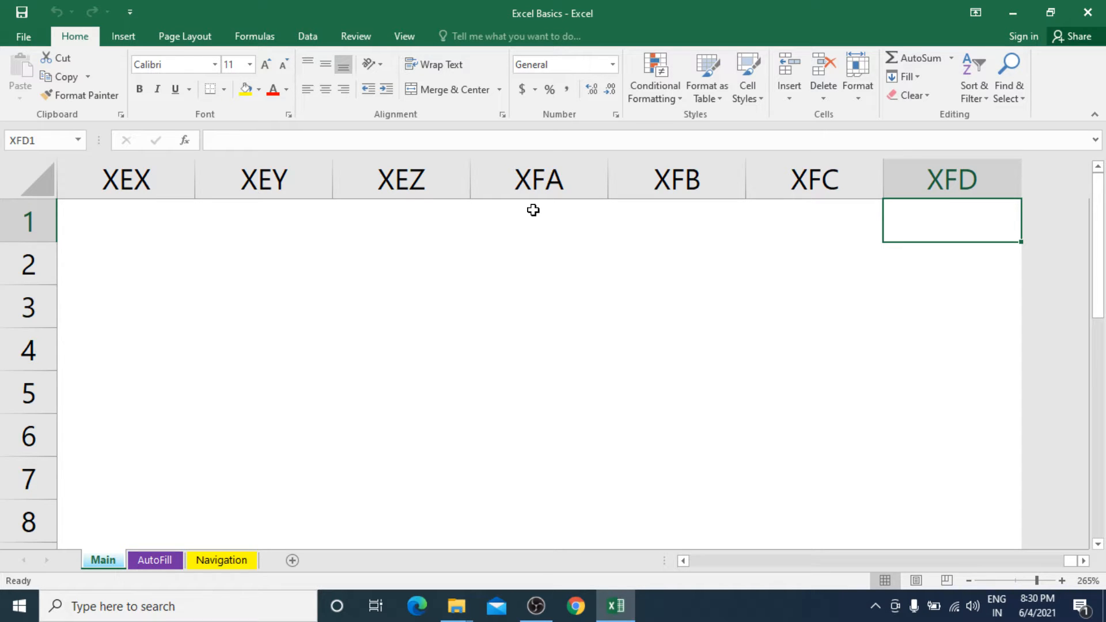
text(163)
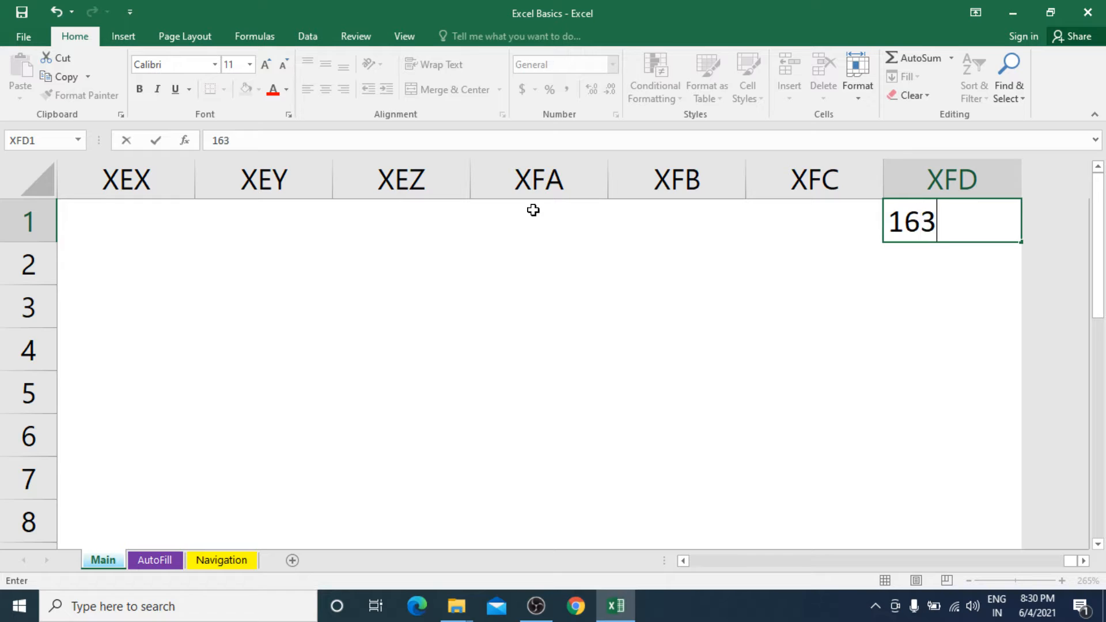
text(84)
key(Return)
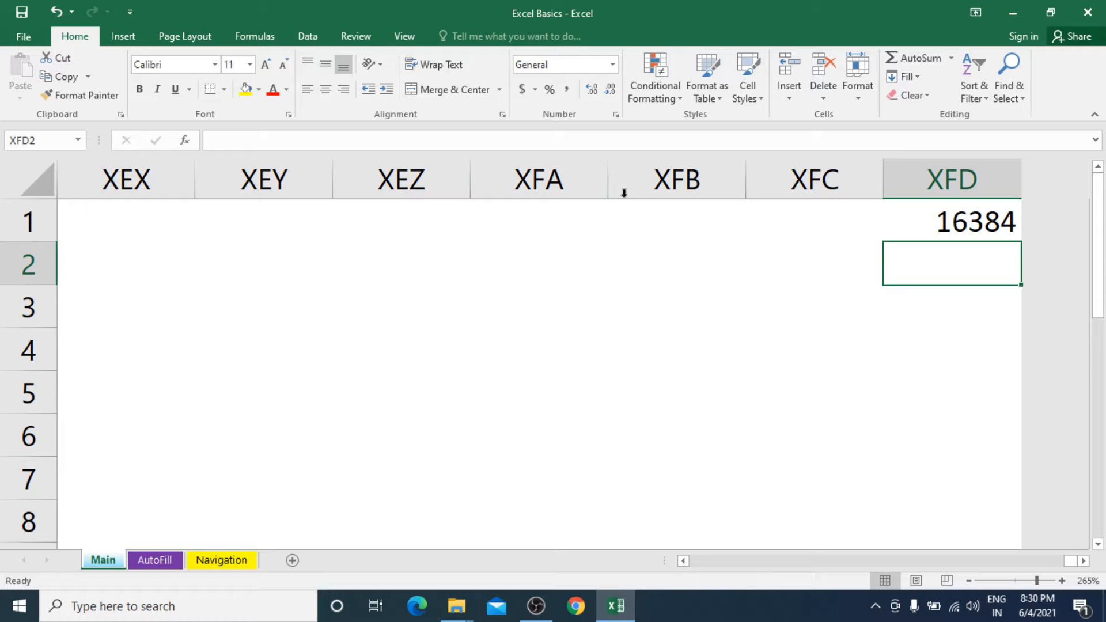
click(925, 225)
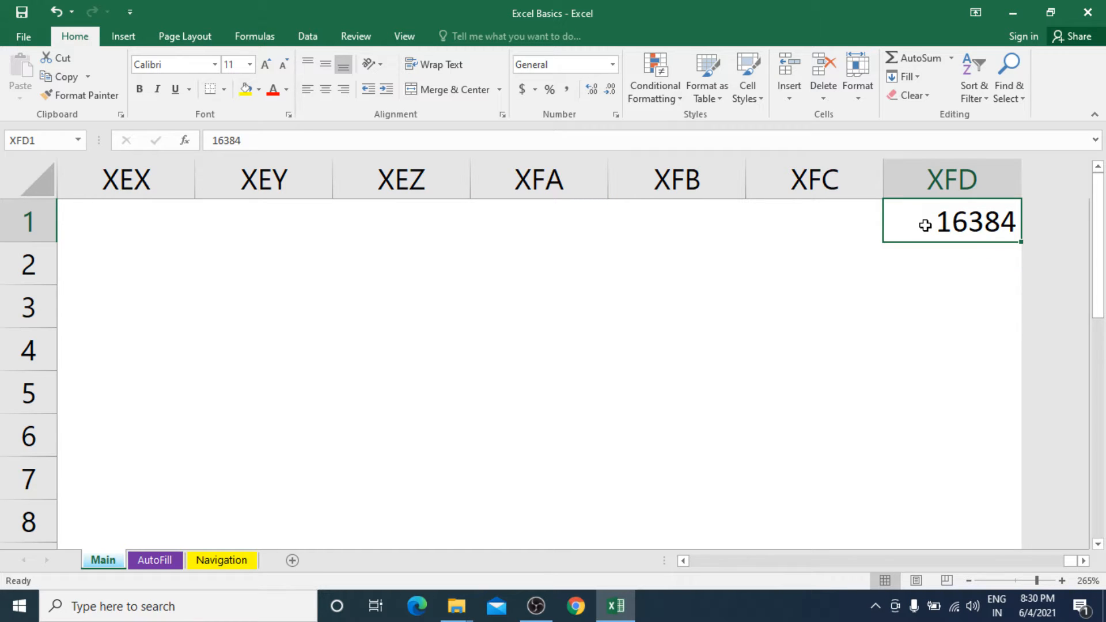
Clear the value in cell XFD1 and return to cell A1.
key(Delete)
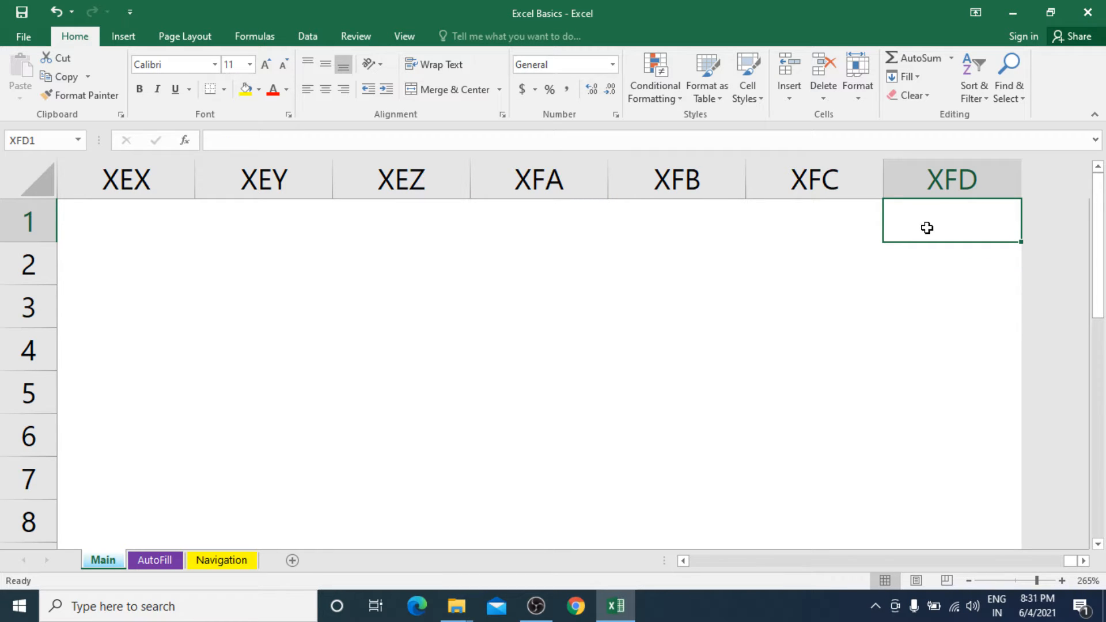
key(ctrl+Home)
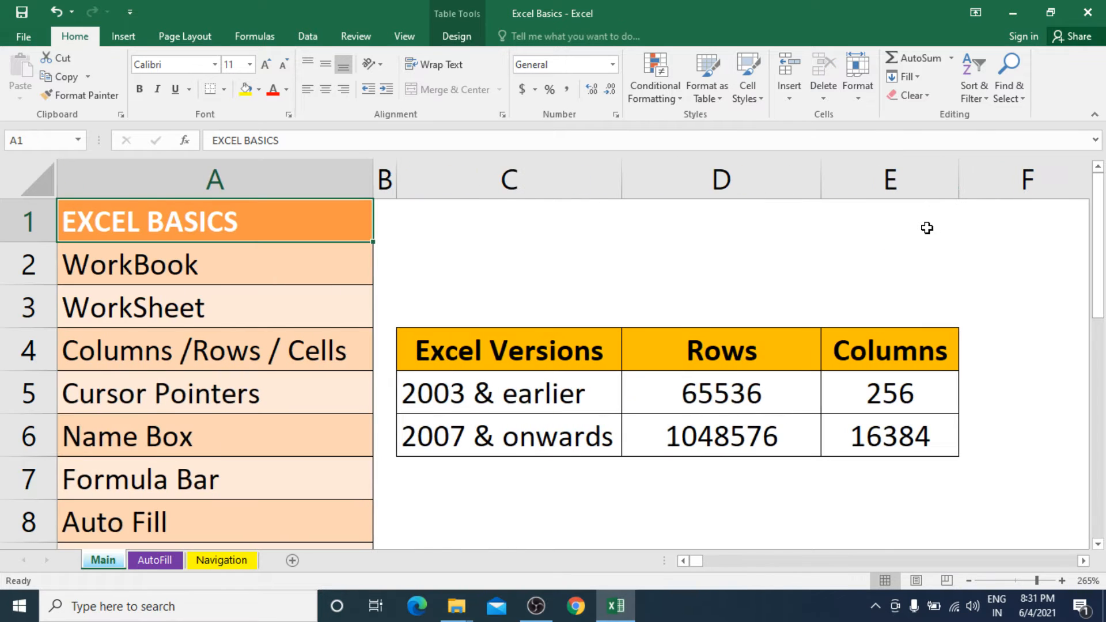
Move down column A to A81, jump to the last row of the worksheet, and return to cell A1.
key(Down)
key(Down)
key(Down)
key(Down)
key(Down)
key(Down)
key(Down)
key(Down)
key(Down)
key(Down)
key(Down)
key(Down)
key(Down)
key(Down)
key(Down)
key(Down)
key(Down)
key(Down)
key(Down)
key(Down)
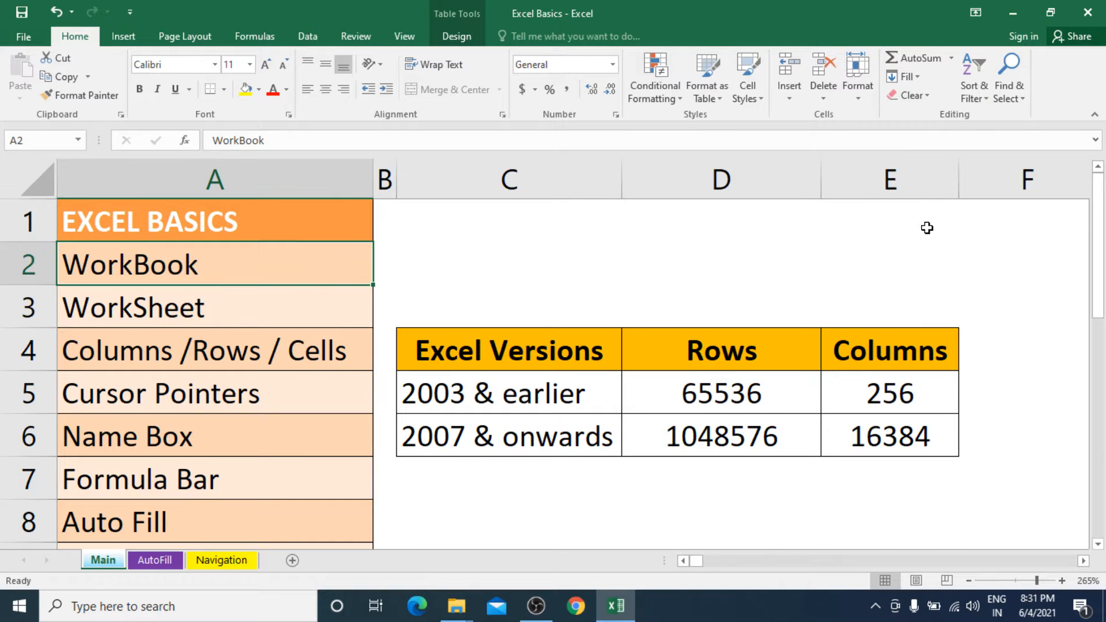
key(Down)
key(Down)
key(Down)
key(Down)
key(Down)
key(Down)
key(Down)
key(Down)
key(Down)
key(Down)
key(Down)
key(Down)
key(Down)
key(Down)
key(Down)
key(Down)
key(Down)
key(Down)
key(Down)
key(Down)
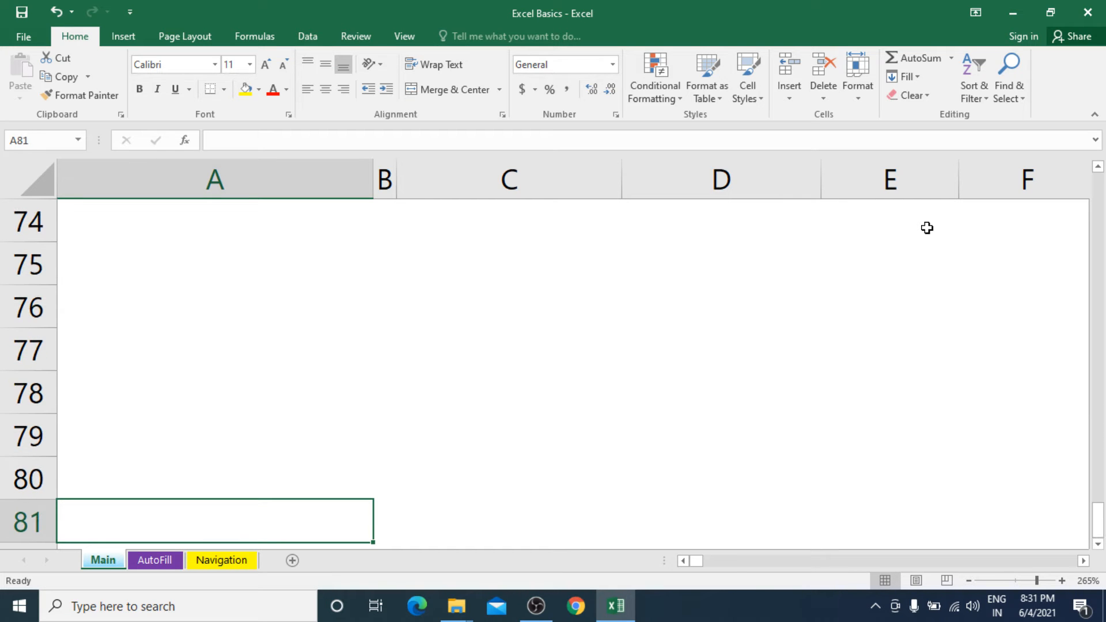
key(ctrl+Down)
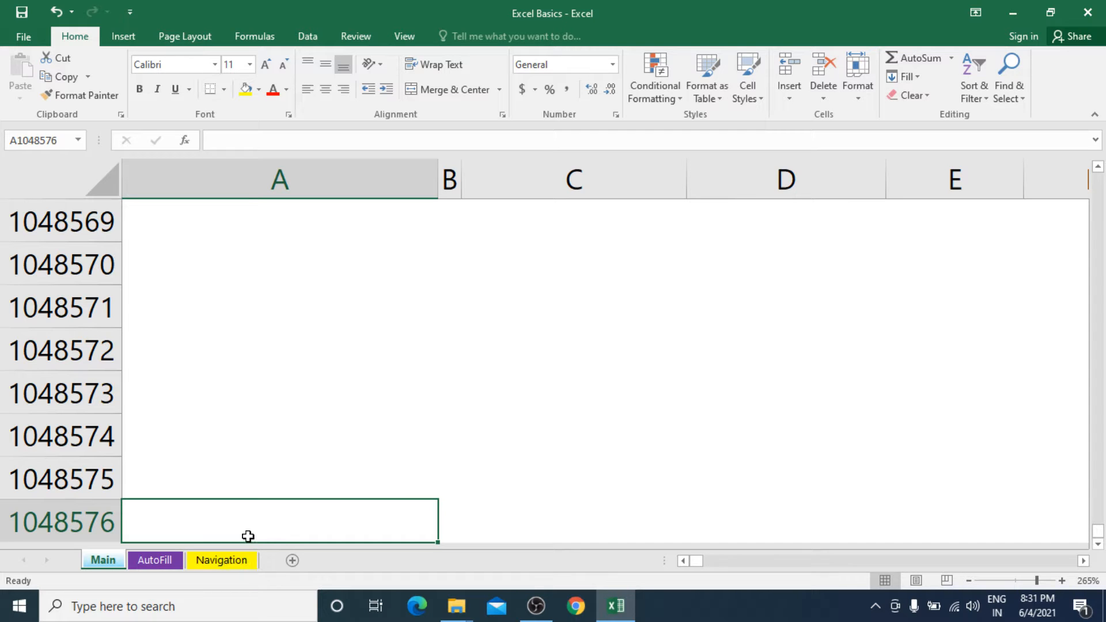
key(ctrl+Home)
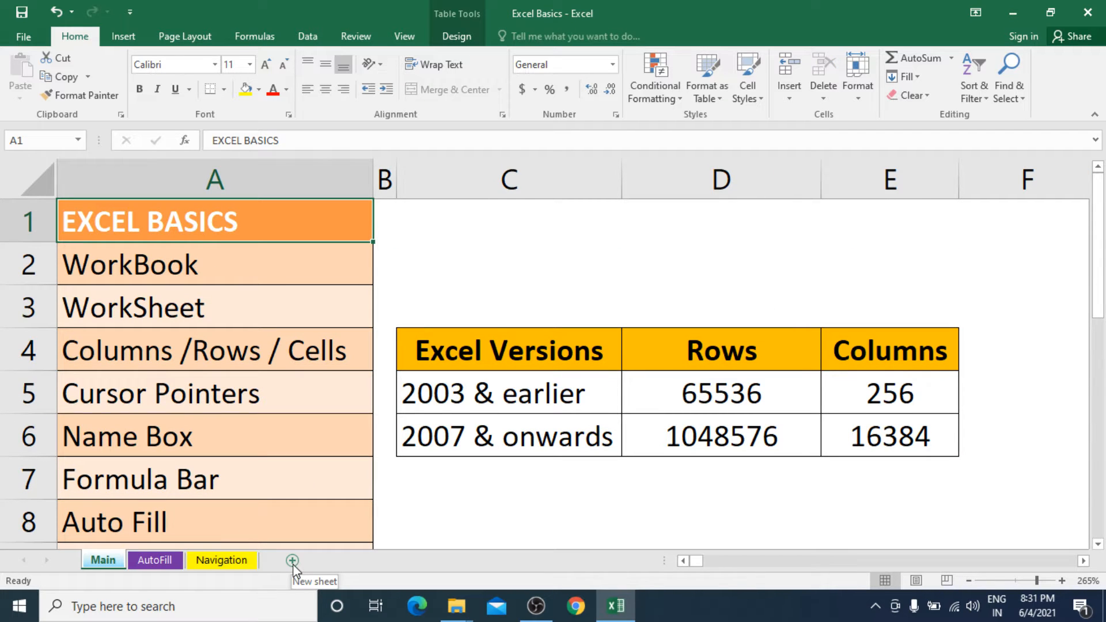
Add three new blank worksheets to the workbook.
click(292, 561)
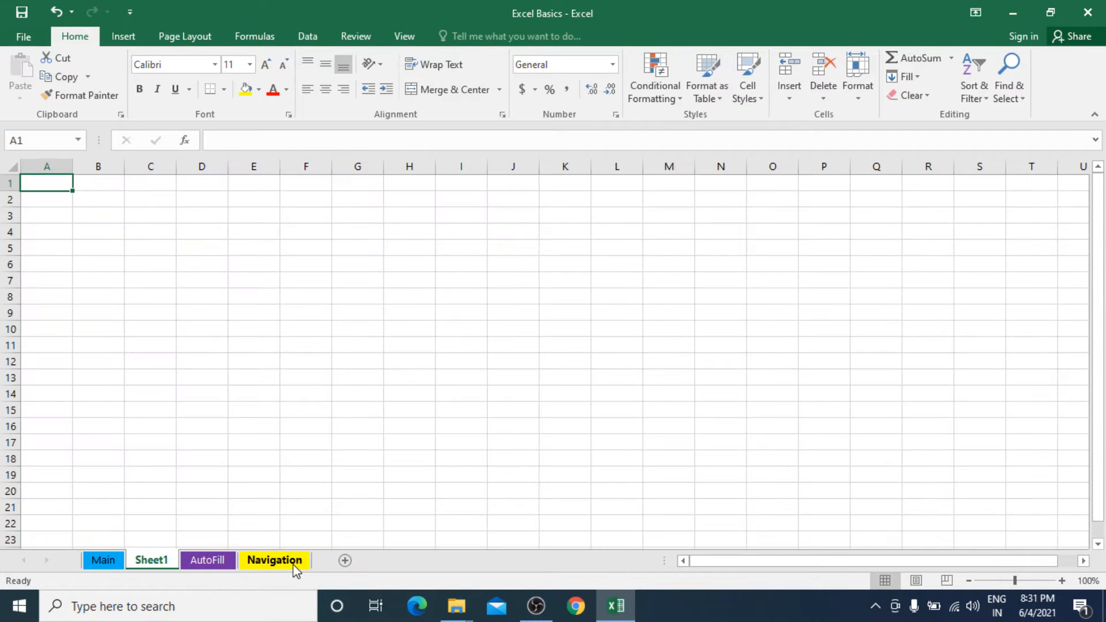
click(345, 561)
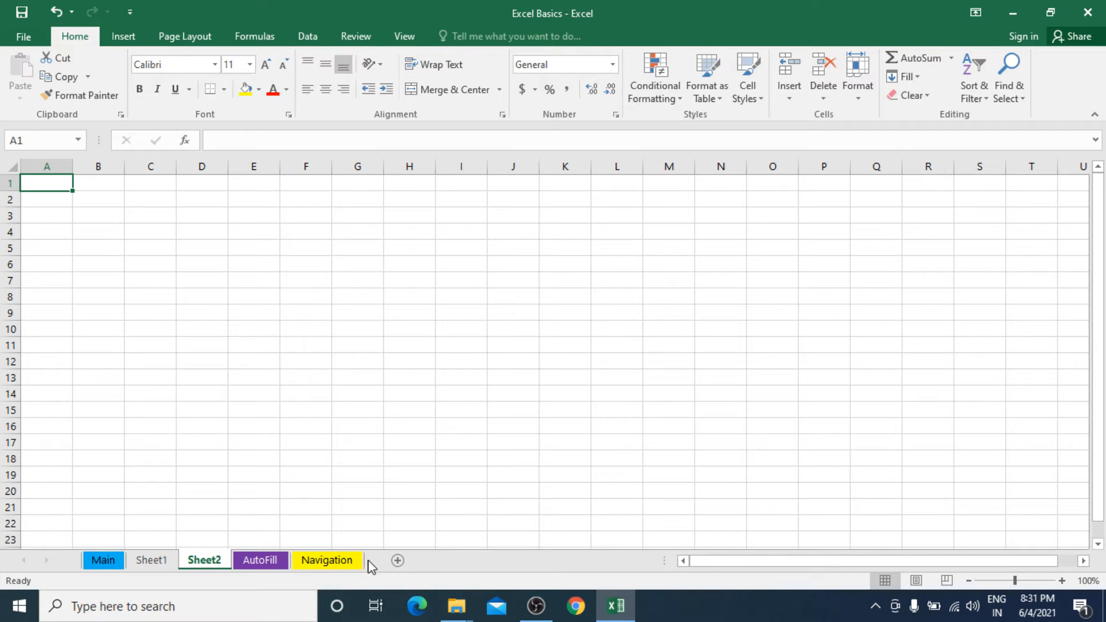
click(398, 561)
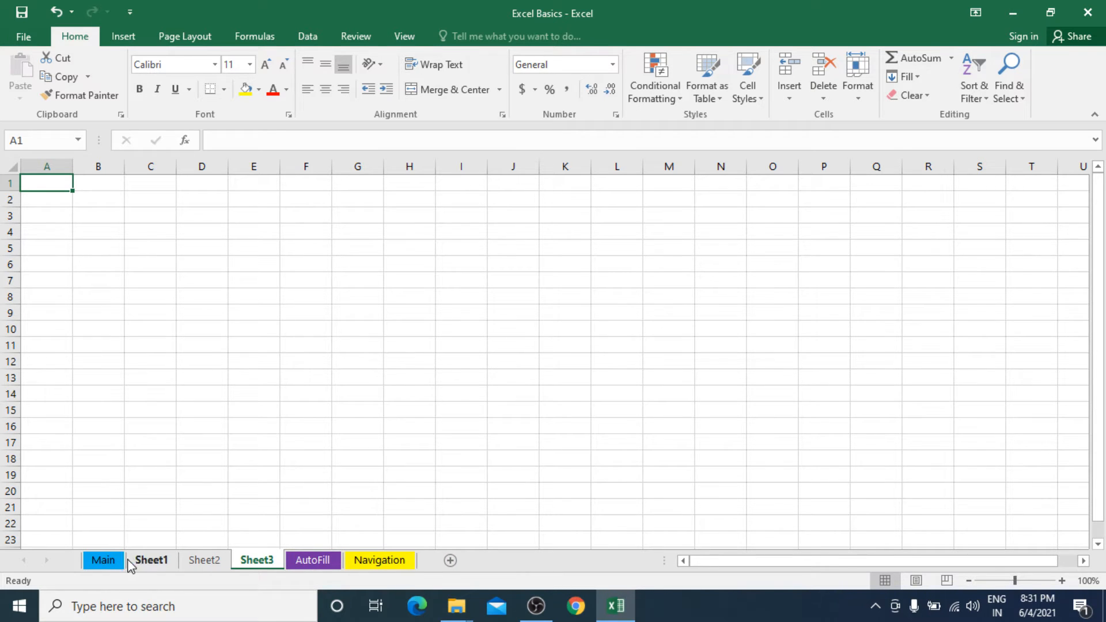
Delete the worksheets Sheet1, Sheet2 and Sheet3, and go back to the Main sheet.
click(154, 561)
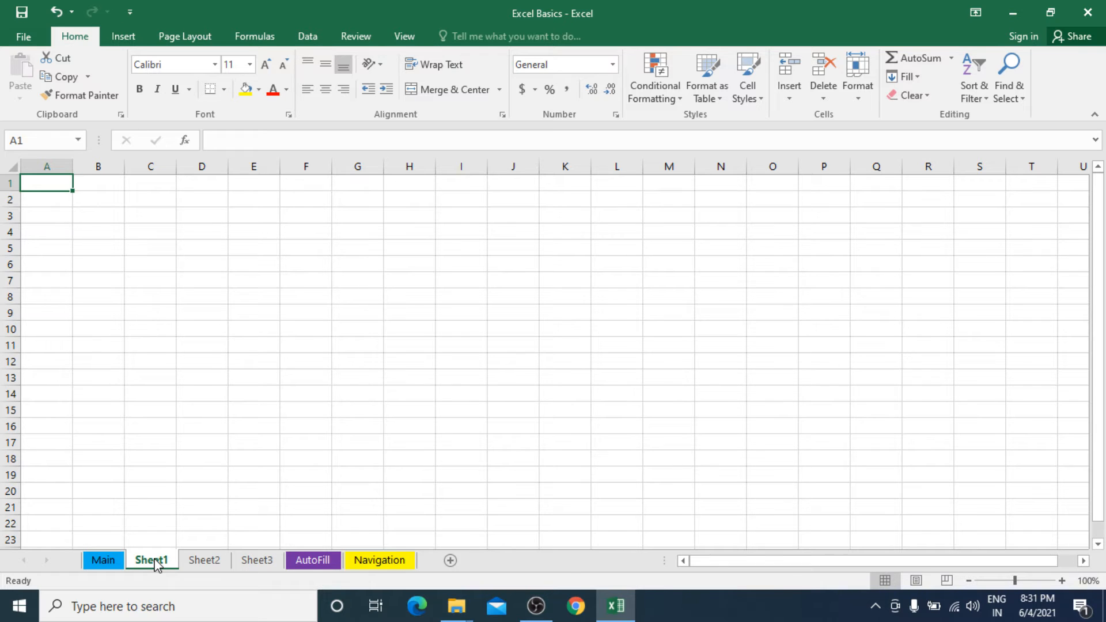
right_click(156, 564)
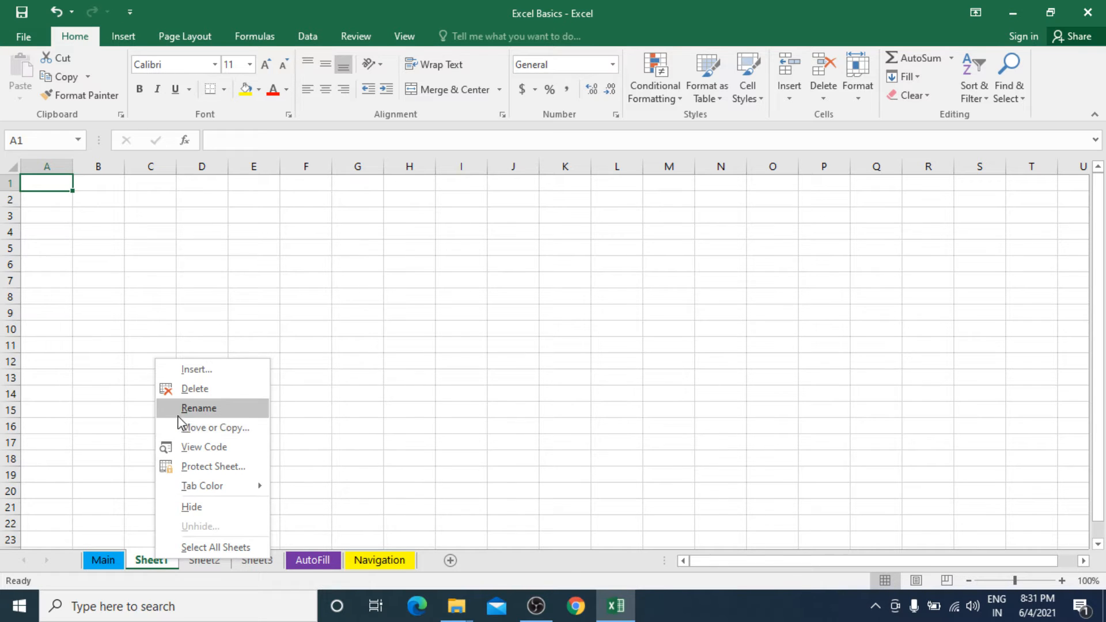
click(195, 389)
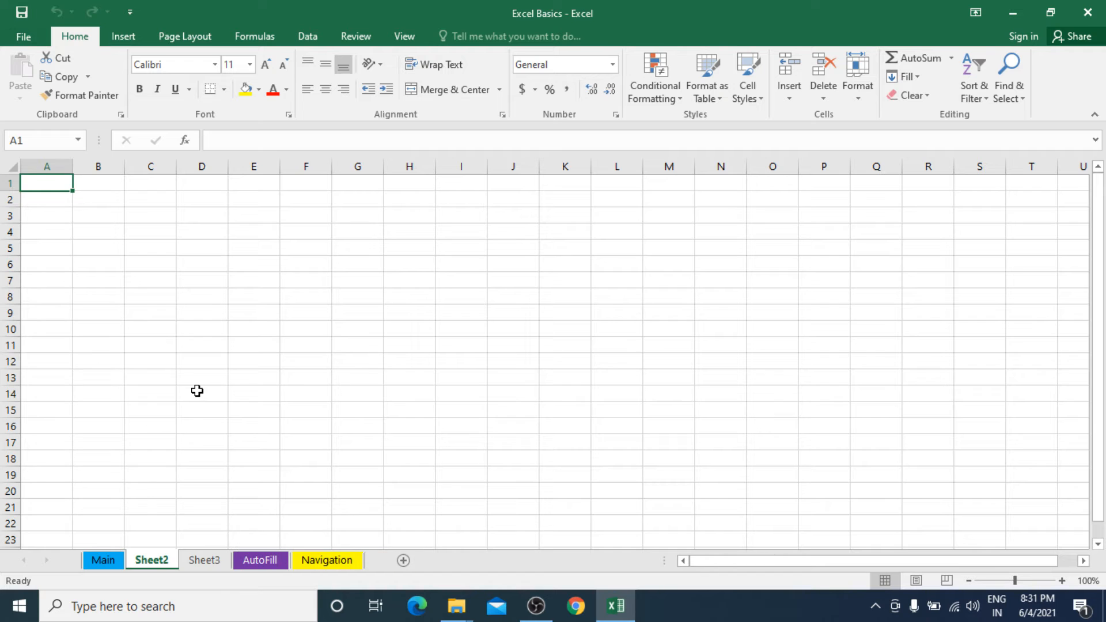
right_click(155, 561)
click(208, 384)
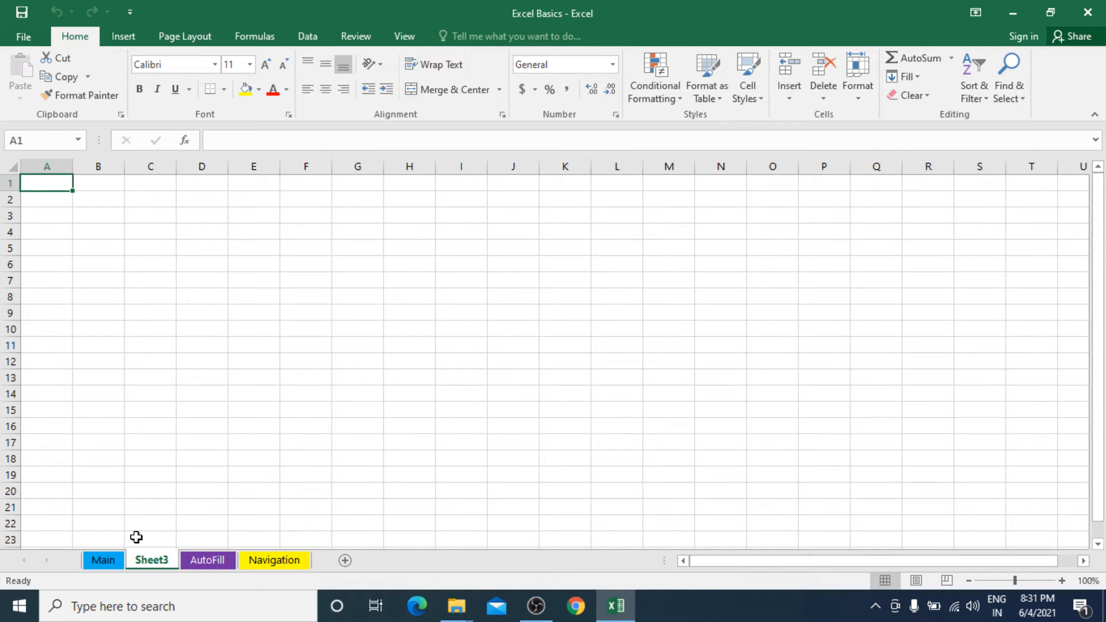
right_click(146, 567)
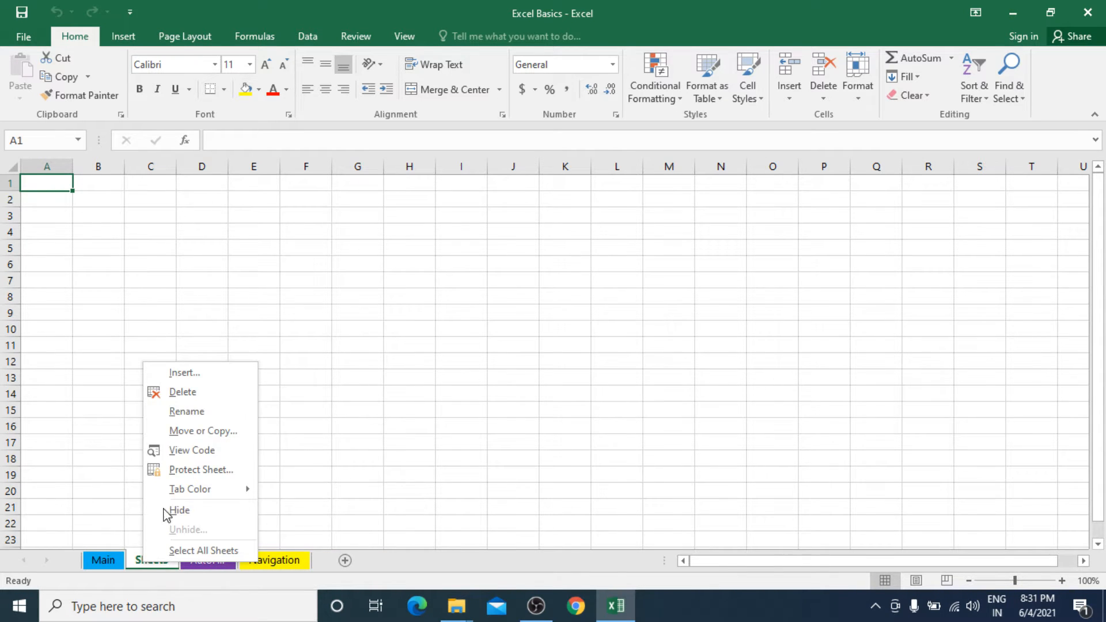
click(186, 390)
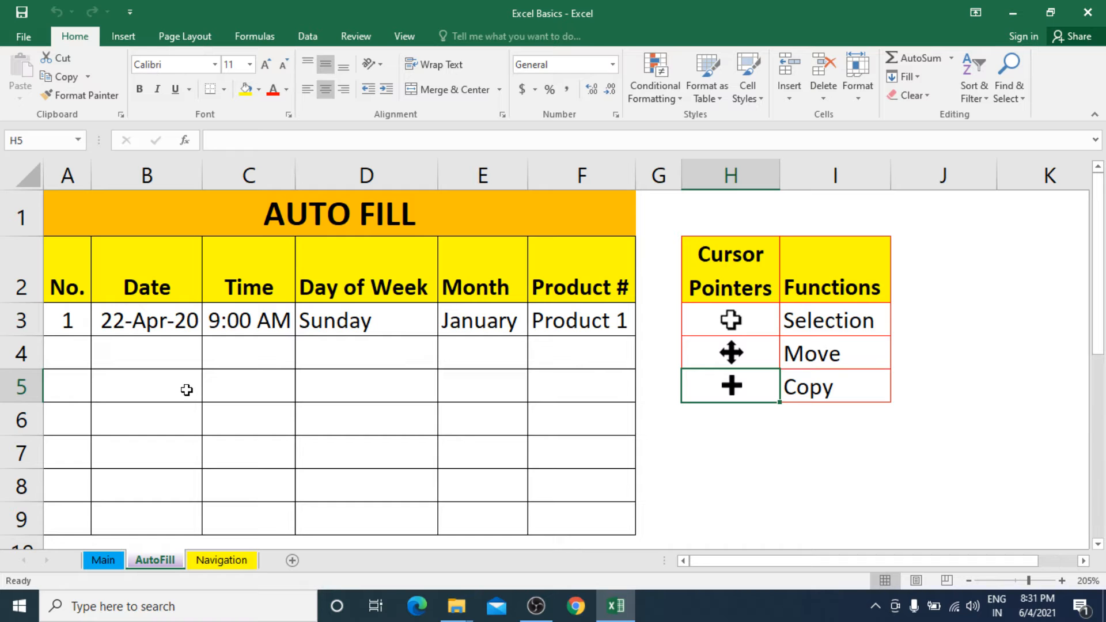
click(114, 558)
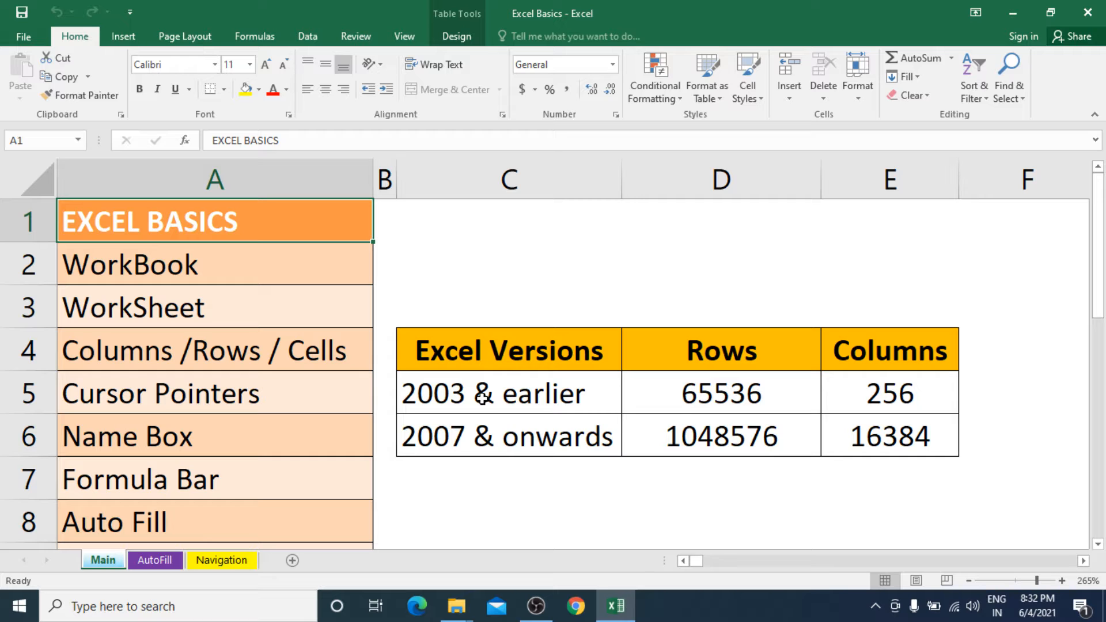
Move cell by cell across row 5 from D5 to K5, and return to cell A5.
click(272, 388)
click(712, 409)
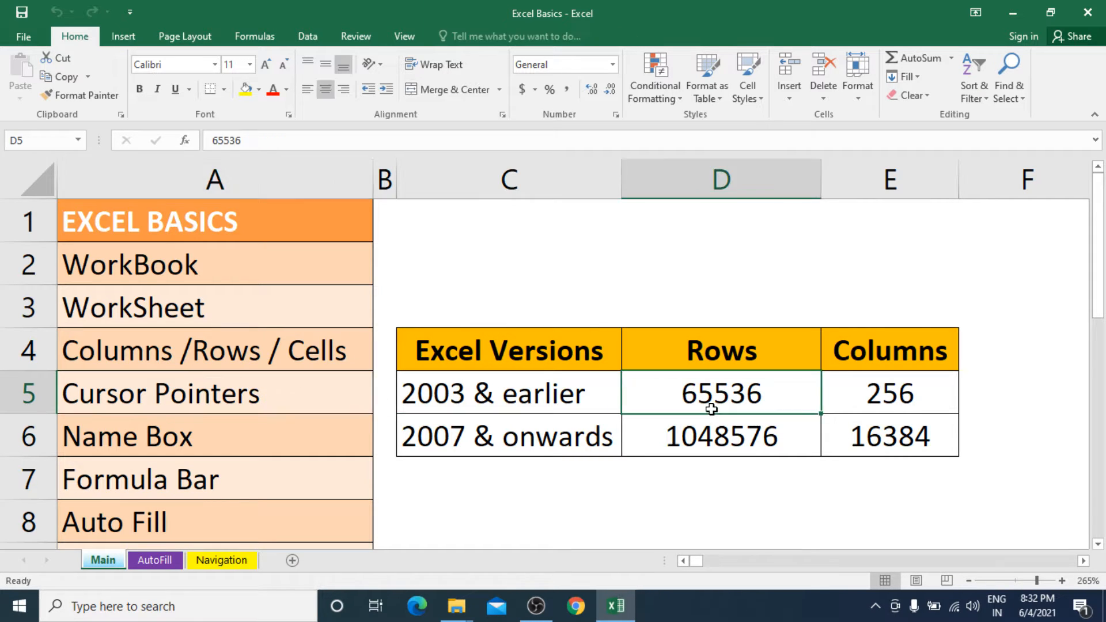
key(Right)
key(Right)
key(Right)
key(Right)
key(Right)
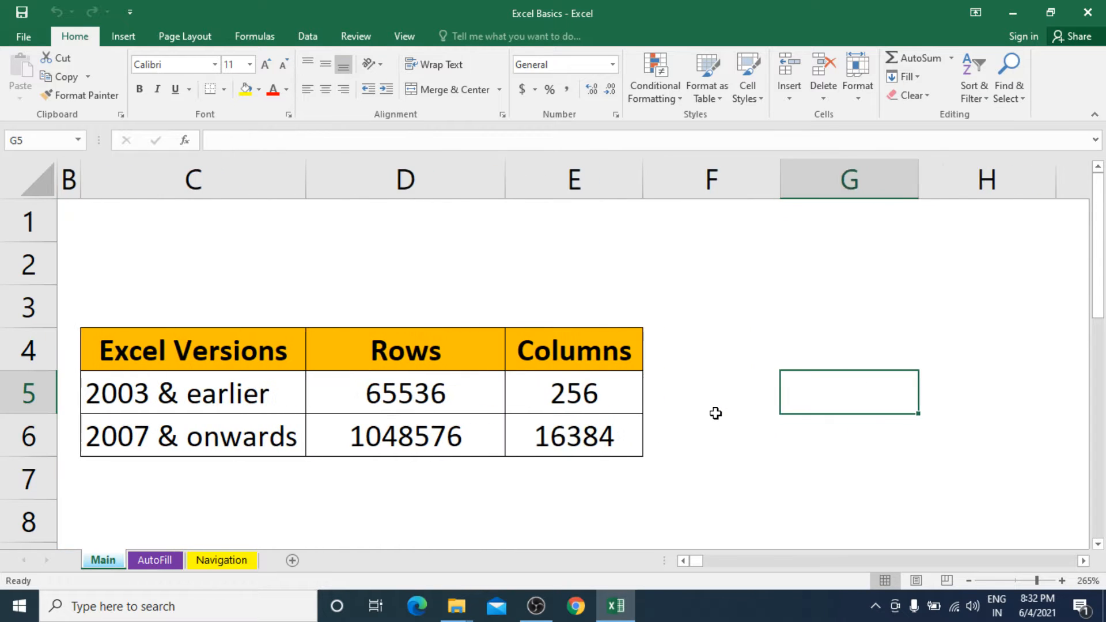
key(Right)
key(Right)
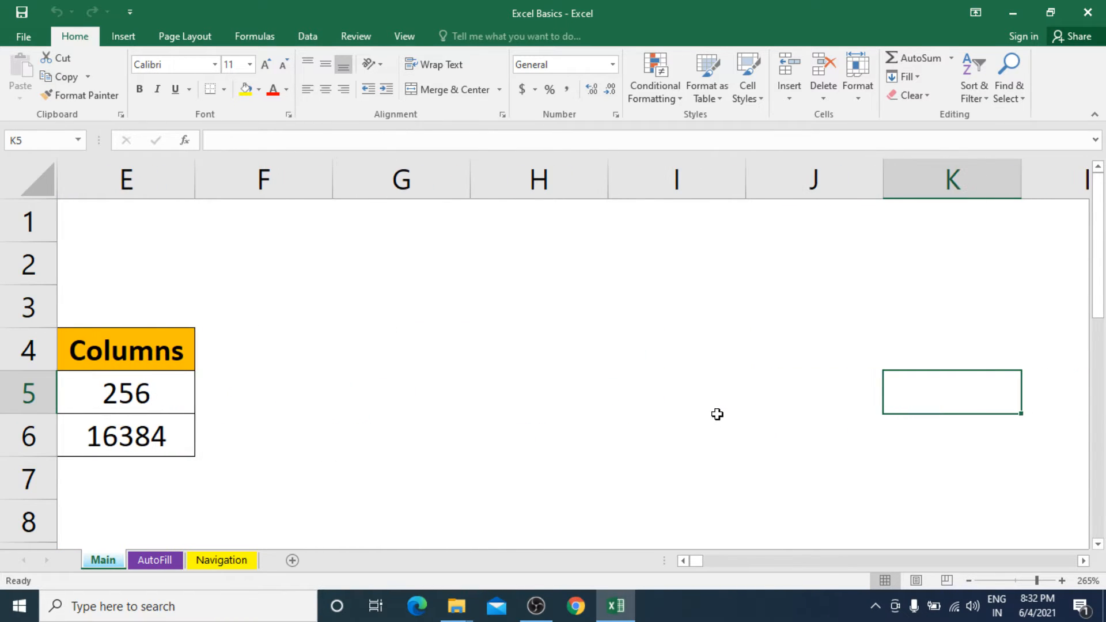
key(Left)
key(Home)
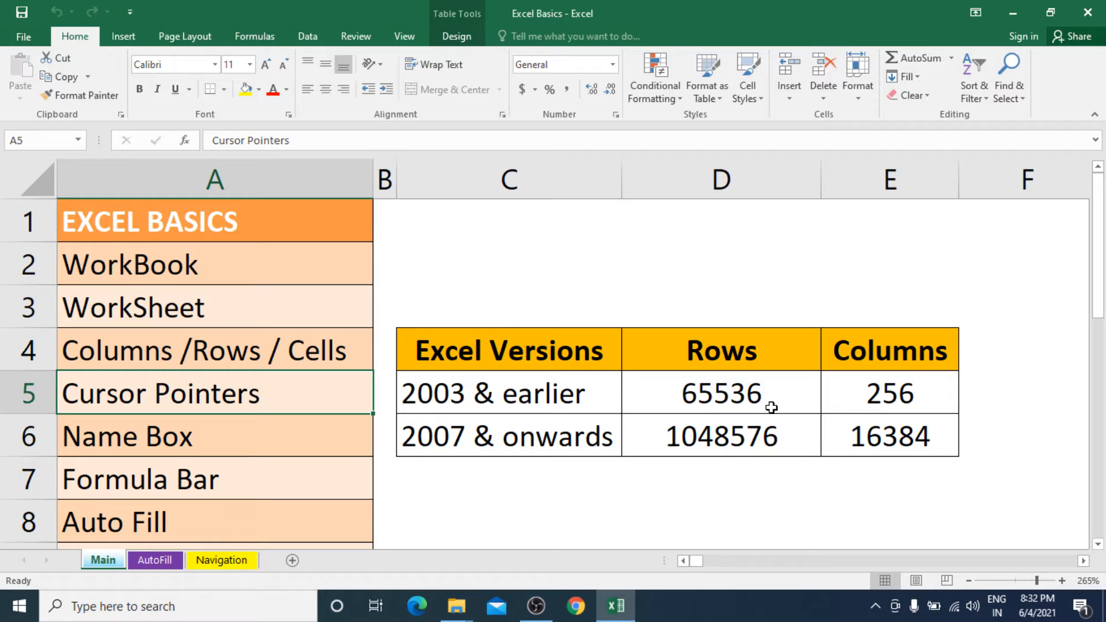
scroll(771, 407, down, 2)
scroll(772, 407, up, 2)
Demonstrate the selection pointer by selecting cells A1 and C1 and the range C1:E7, ending on cell A1.
click(303, 224)
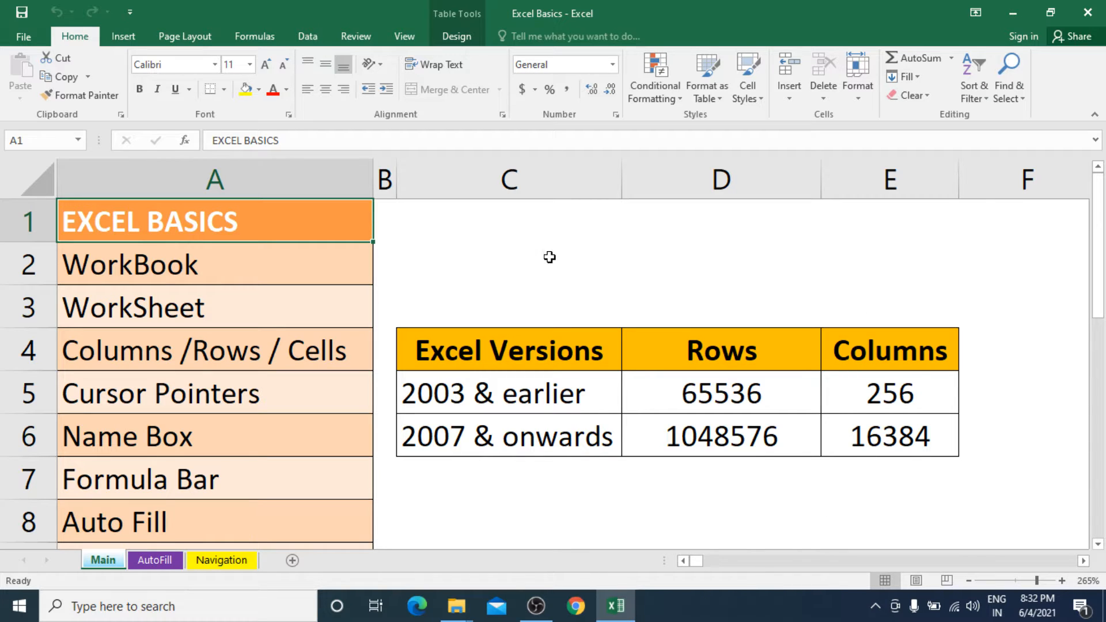
click(545, 222)
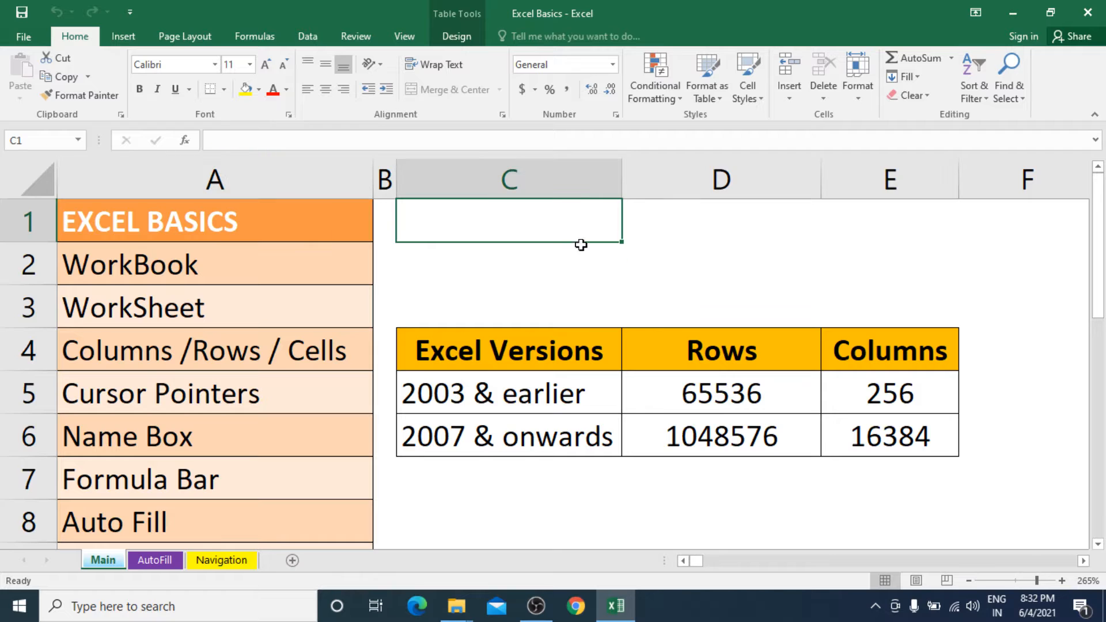
drag(581, 245, 882, 465)
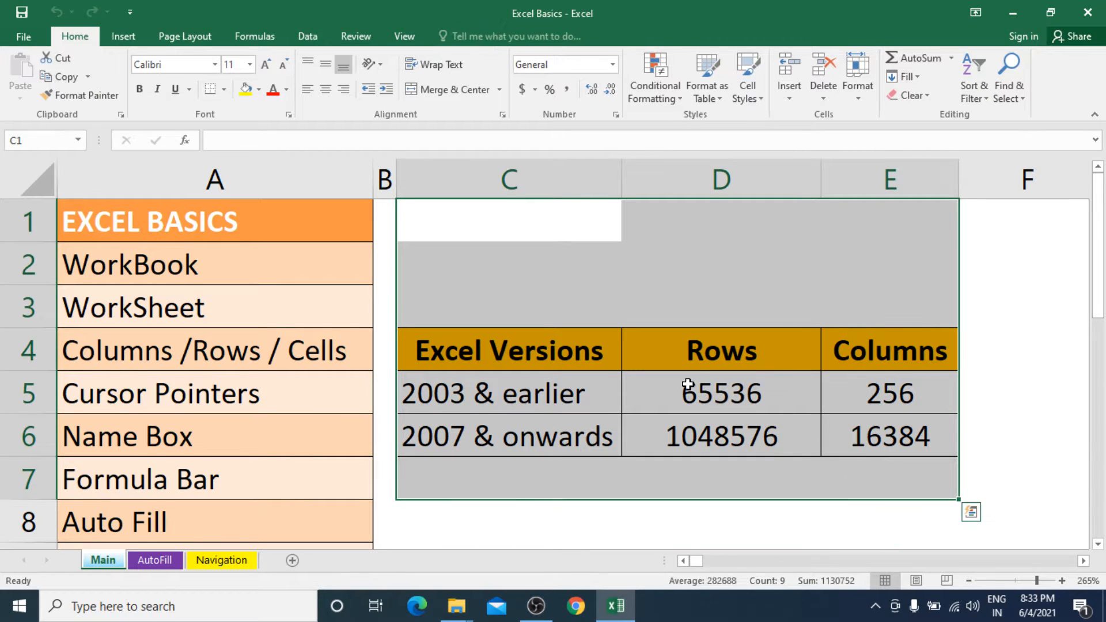
click(498, 228)
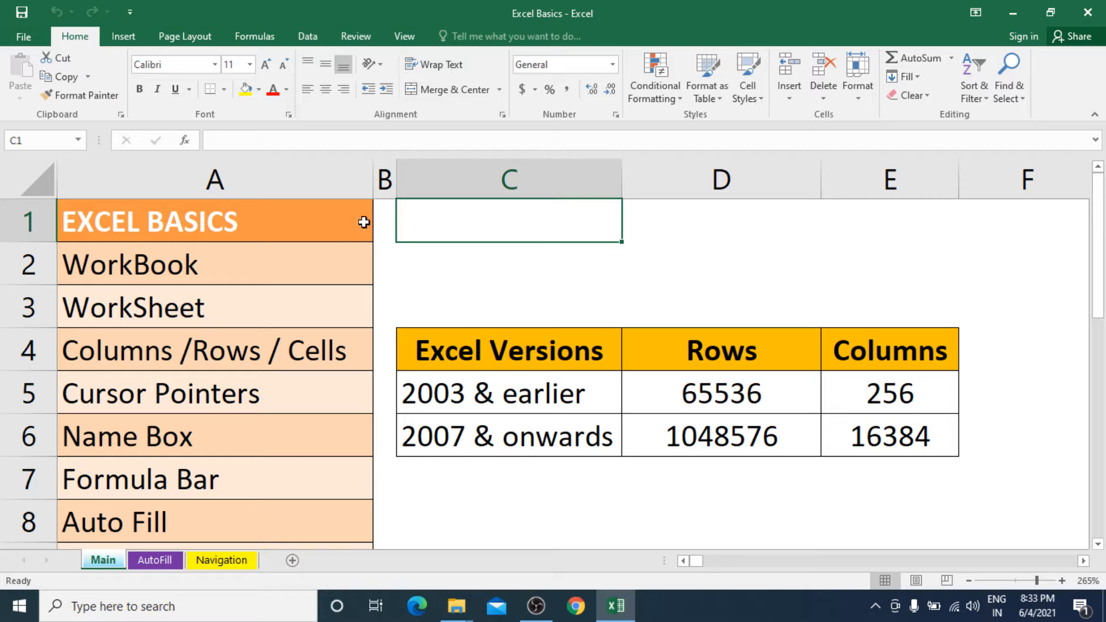
click(297, 221)
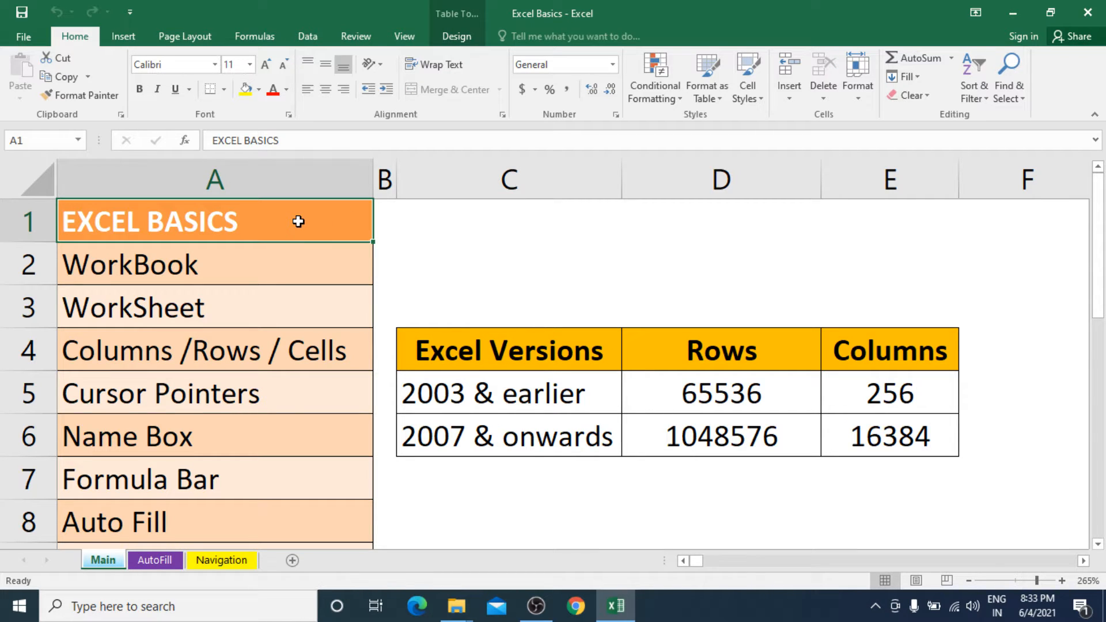
Auto fill cell C6 of the Excel Versions table down to C10, and undo the fill.
click(371, 242)
click(539, 441)
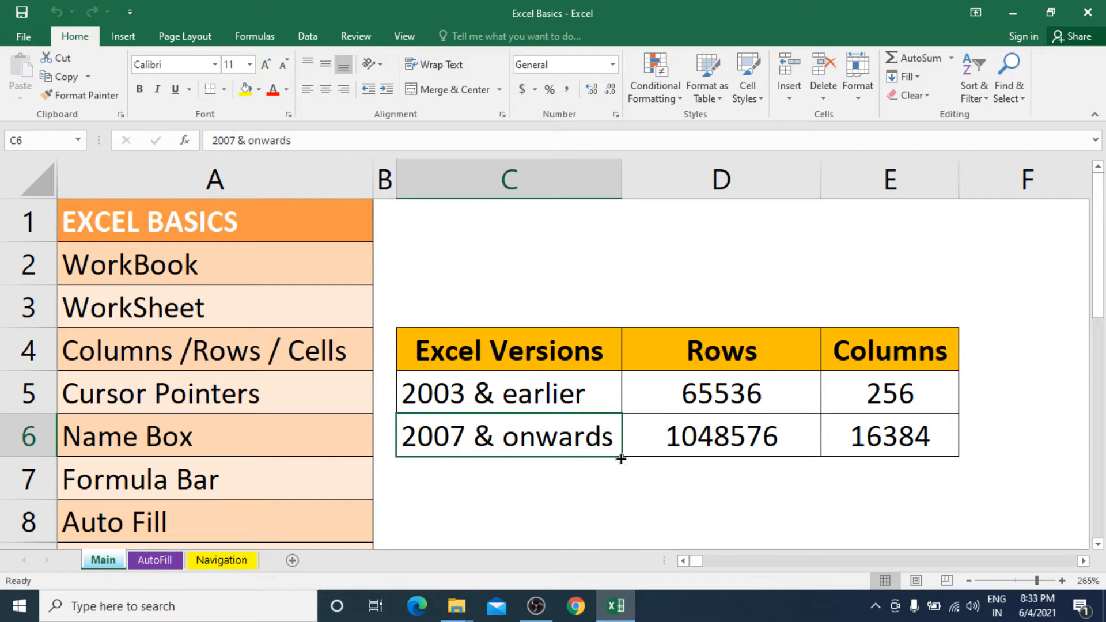
drag(620, 458, 614, 506)
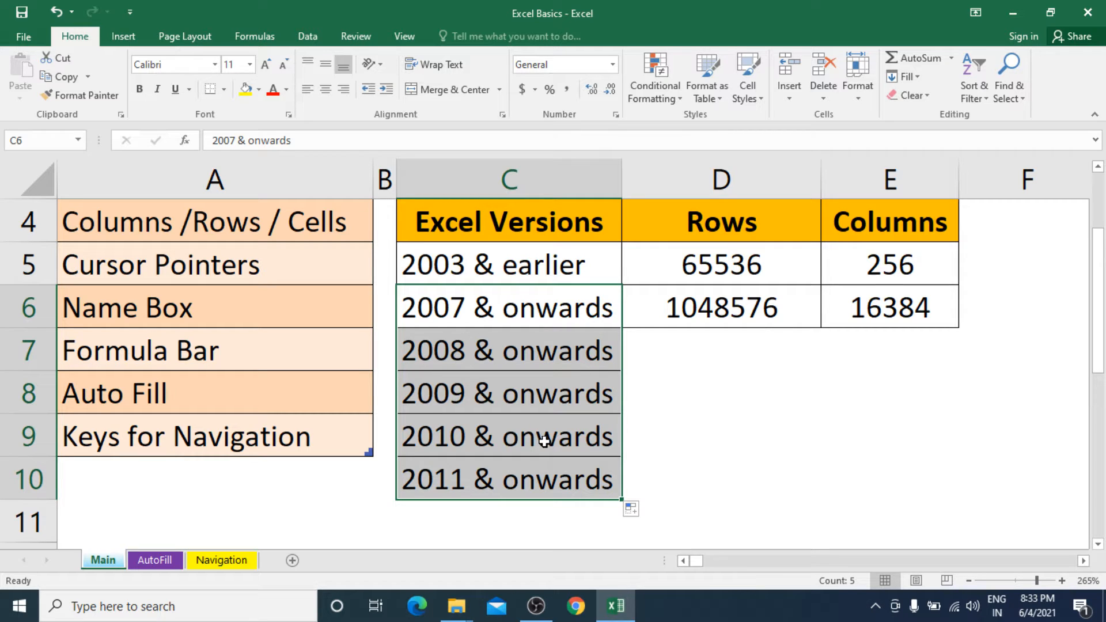
key(ctrl+z)
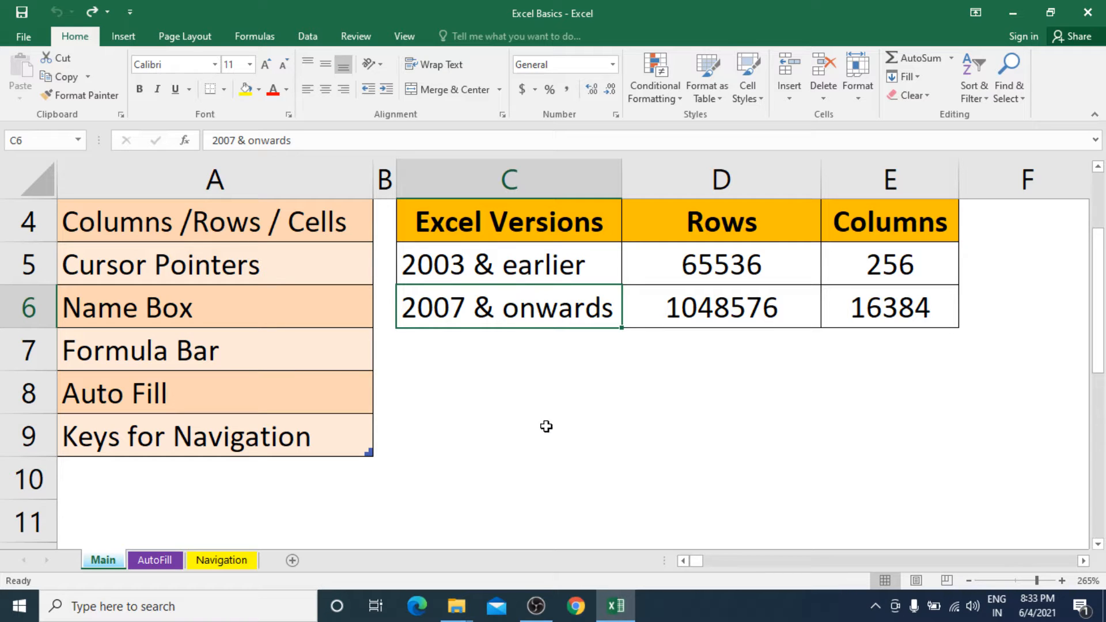
Copy "Keys for Navigation" from A9 down to A14 with the fill handle, and undo the copy.
click(292, 435)
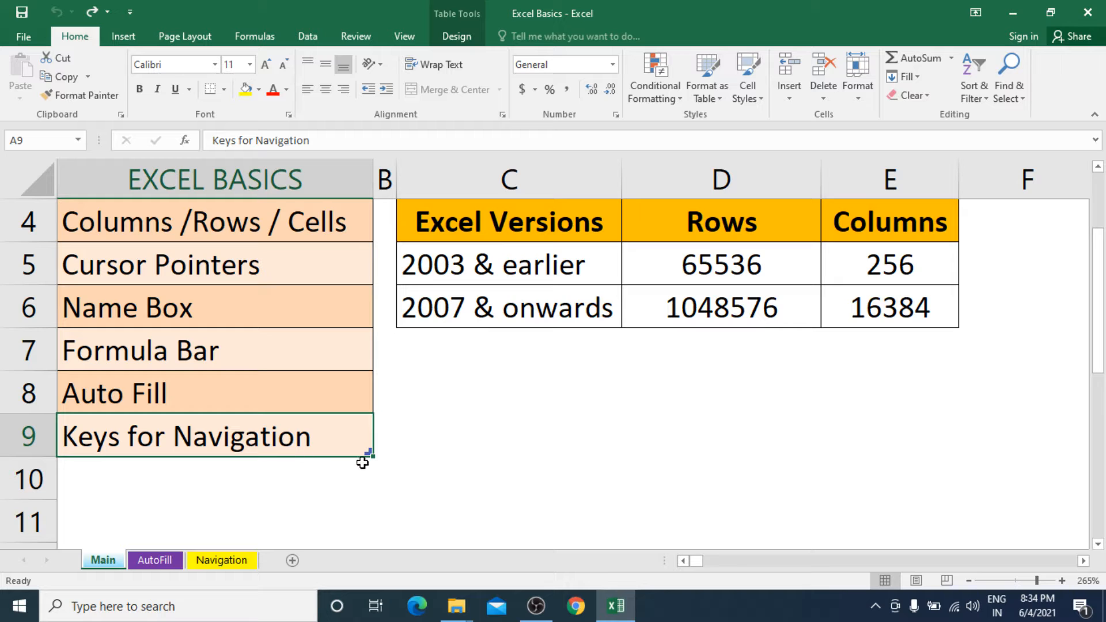
drag(369, 455, 360, 495)
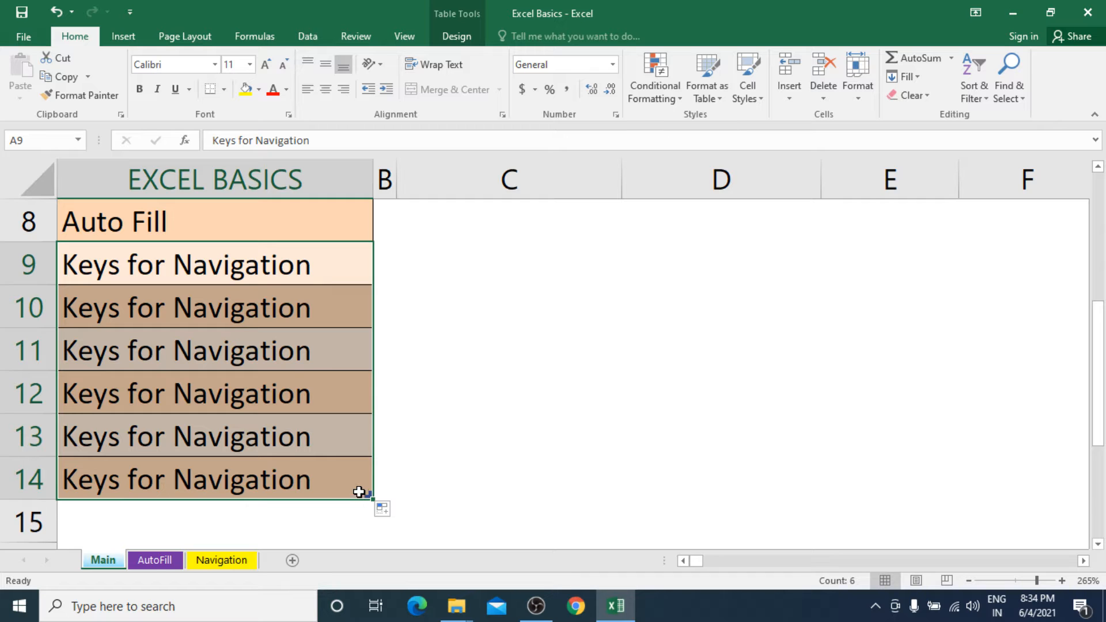
key(ctrl+z)
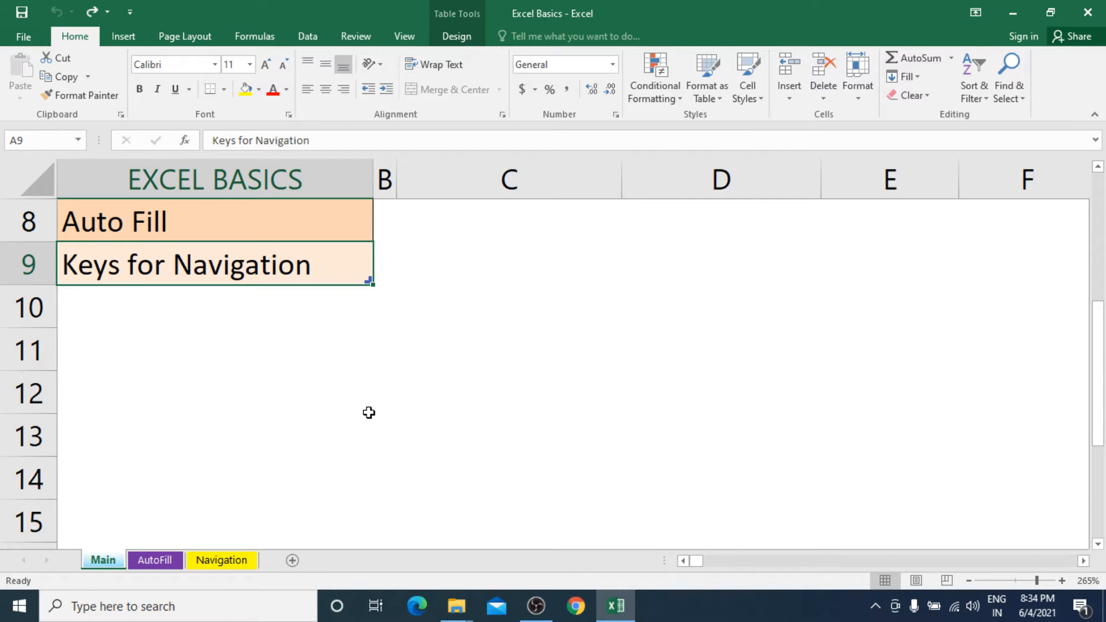
Move the "Keys for Navigation" cell from A9 to D9, and undo the move.
scroll(368, 412, up, 3)
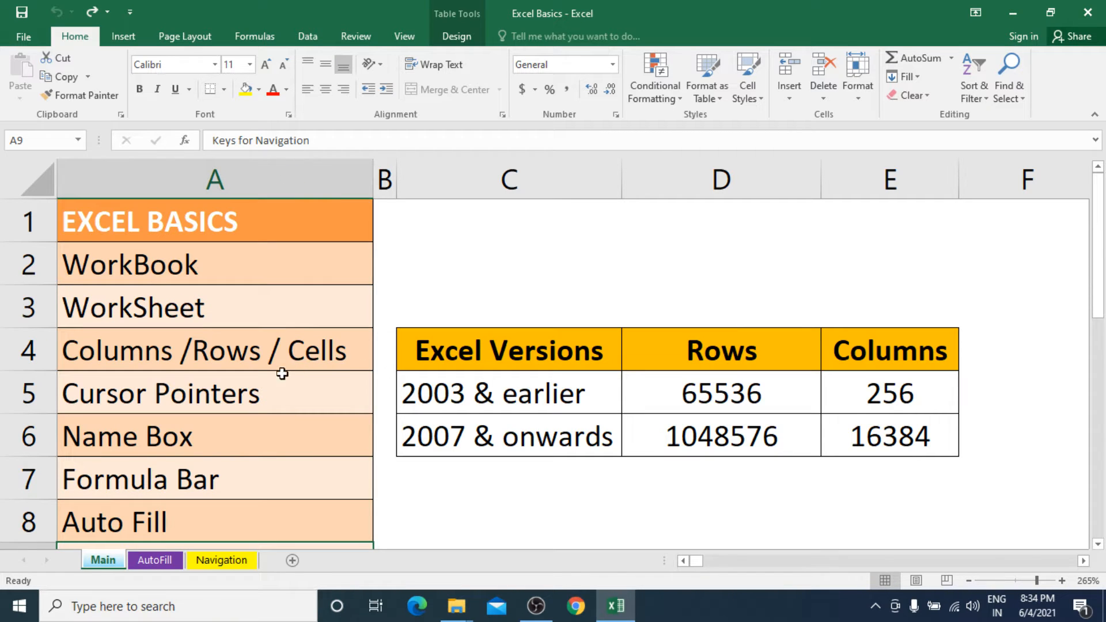
click(208, 513)
scroll(211, 505, down, 2)
click(197, 326)
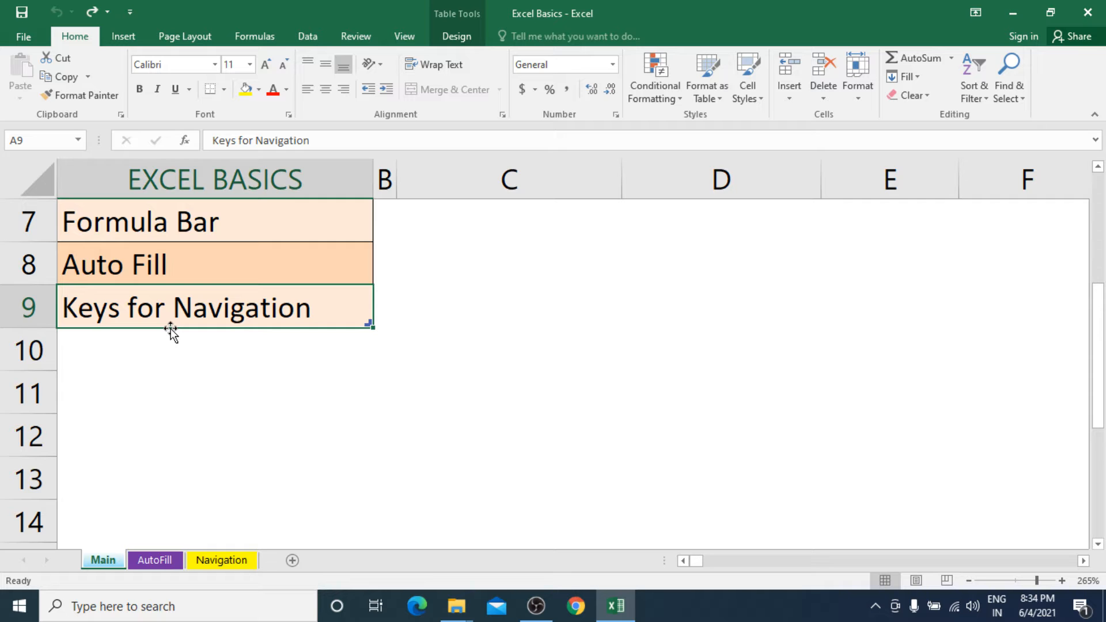
drag(170, 329, 716, 326)
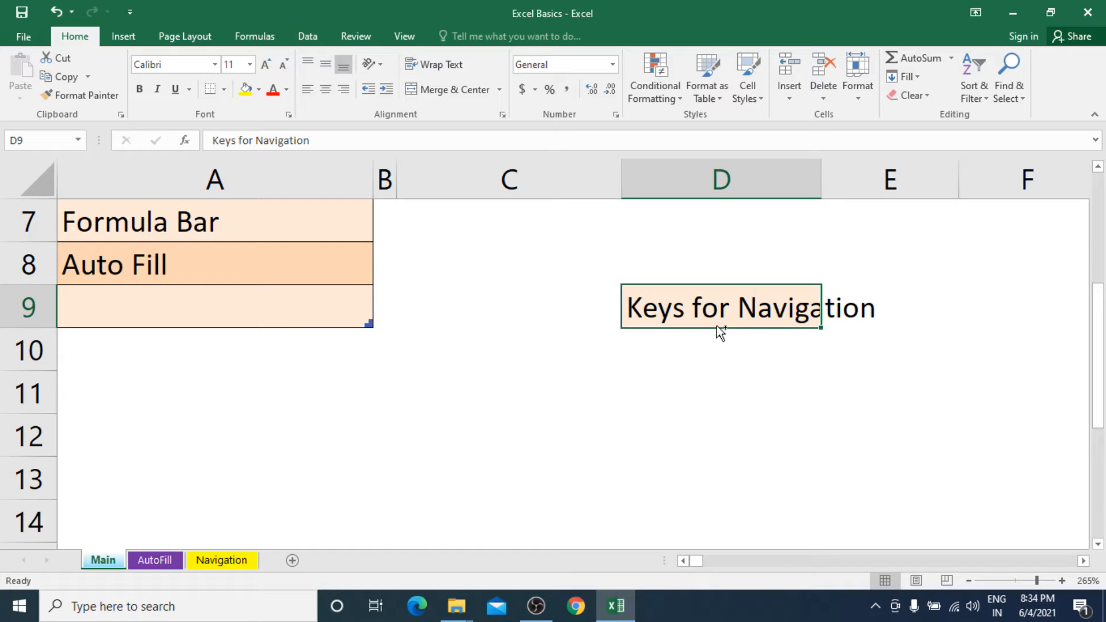
key(ctrl+z)
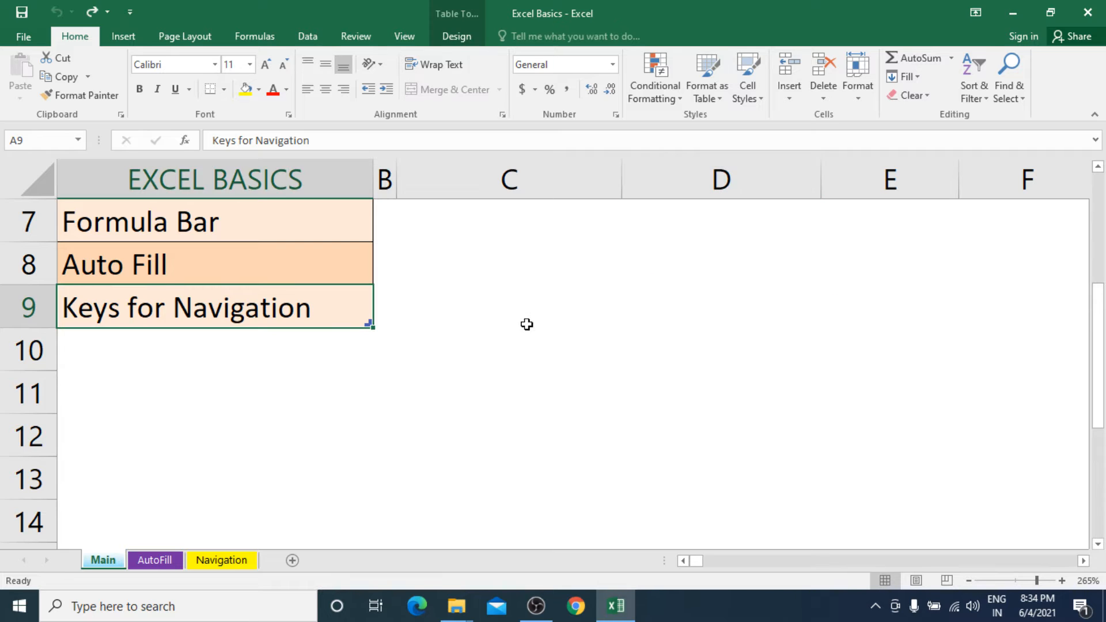
Enter "Indore" in cell C9 of the Main sheet.
click(551, 315)
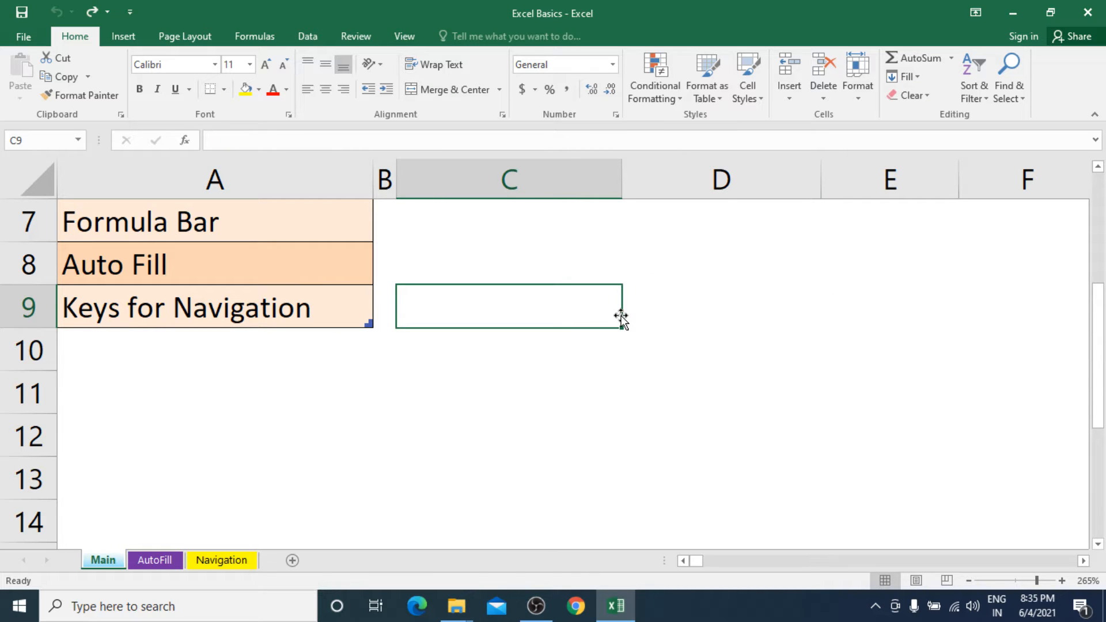
text(Indore)
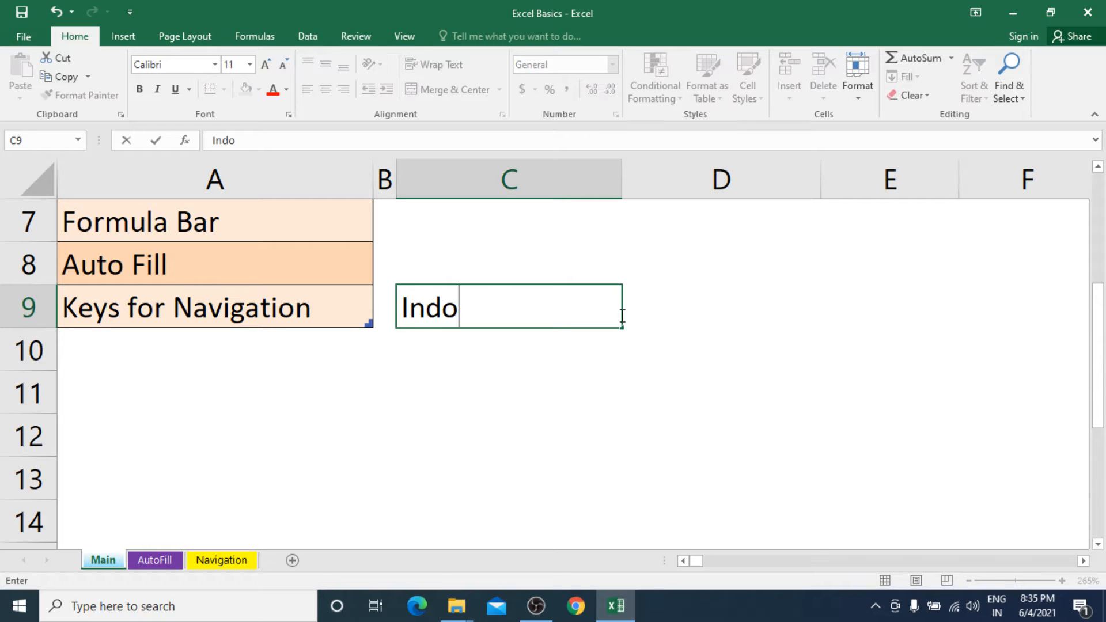
key(Return)
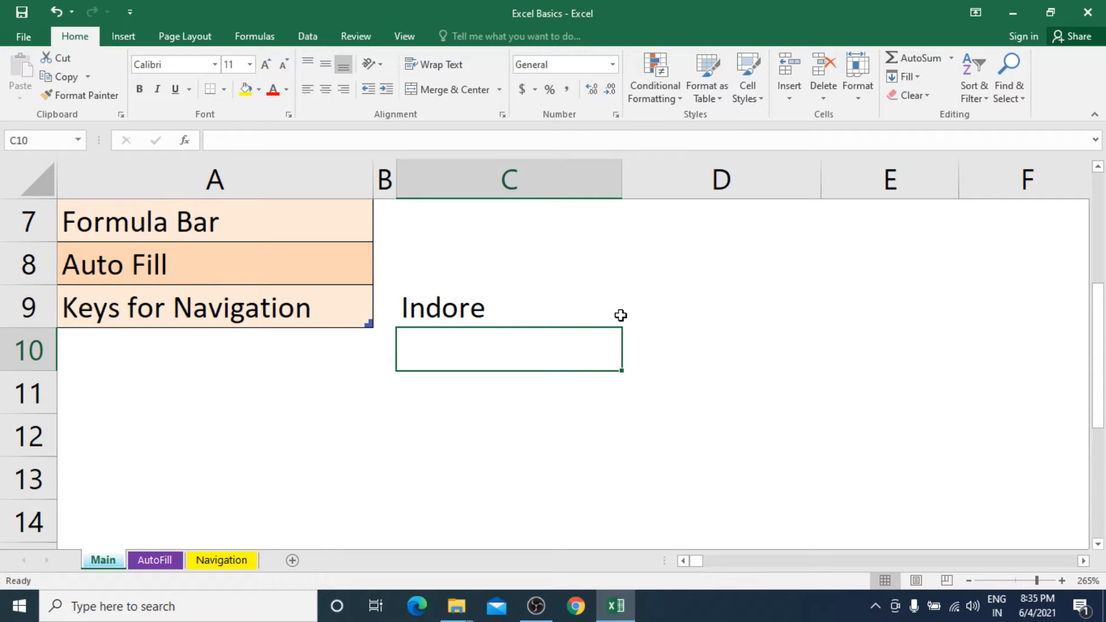
Move "Keys for Navigation" from A9 onto C9, replacing the existing data, check both cells, and undo the move.
click(228, 312)
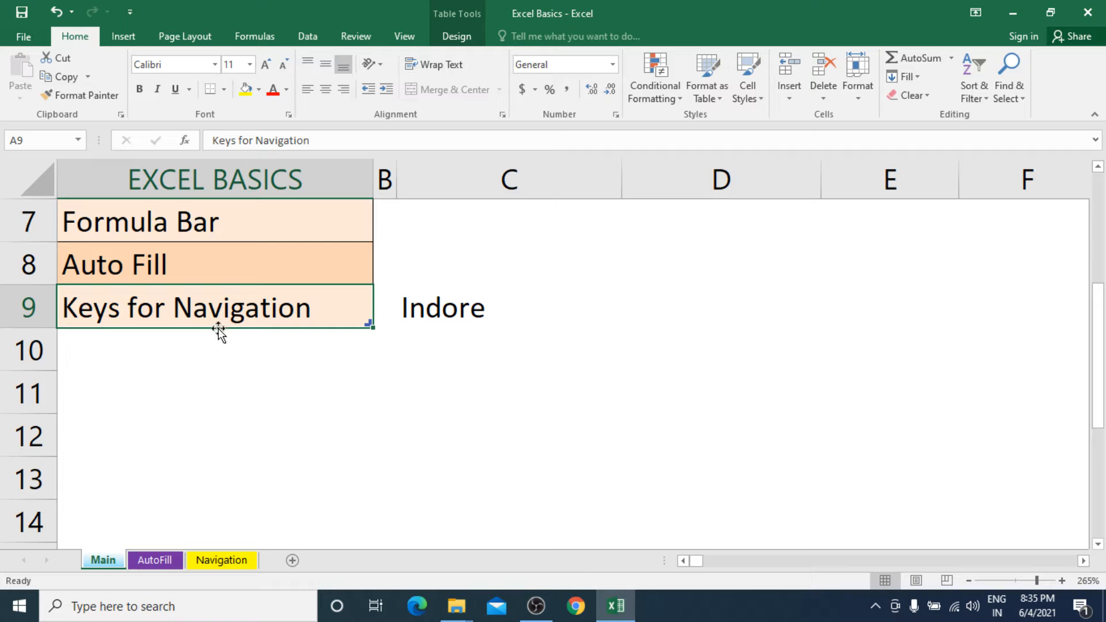
drag(219, 332, 427, 326)
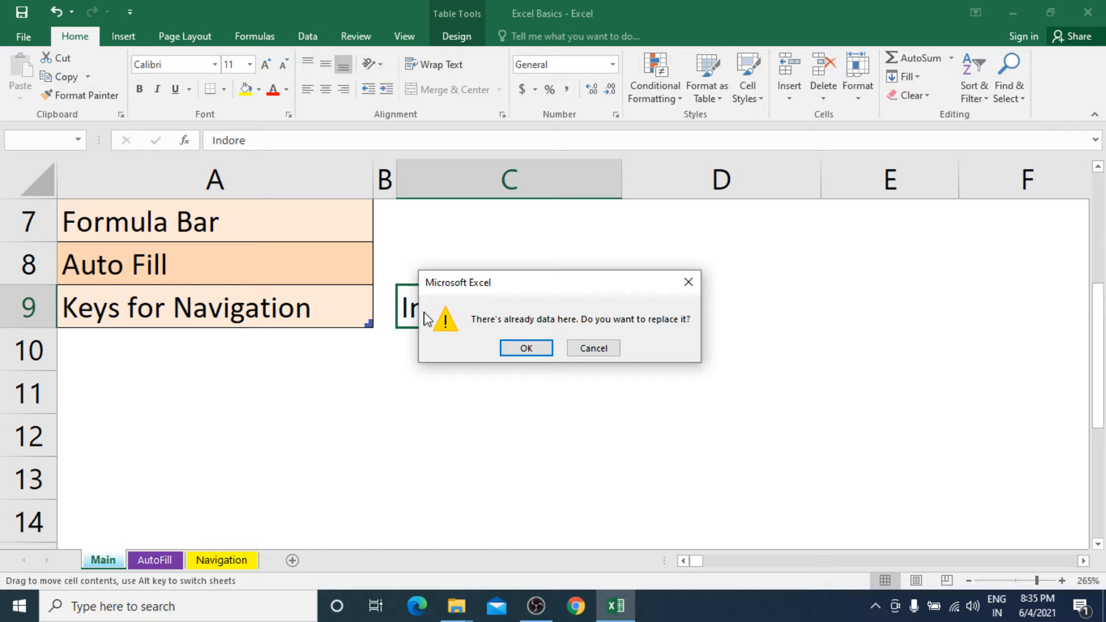
click(526, 346)
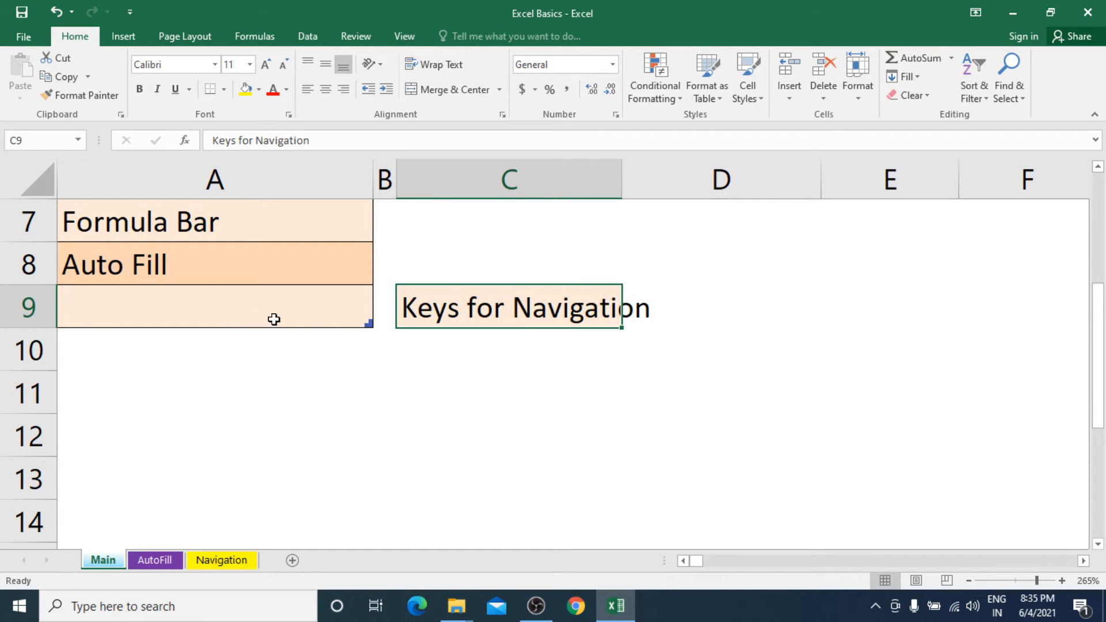
click(210, 306)
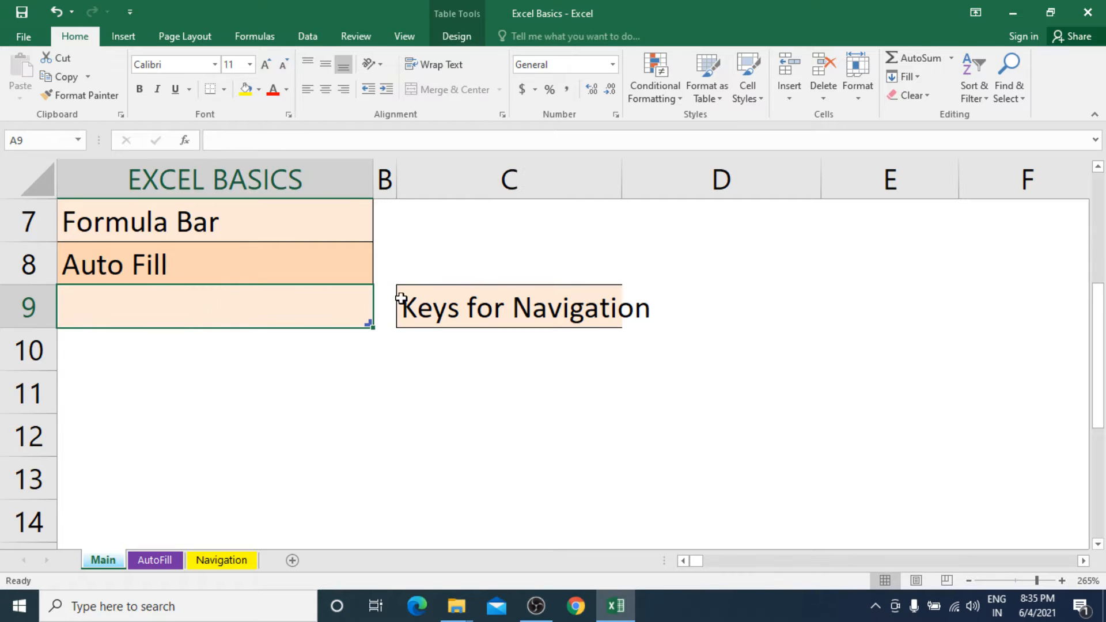
click(478, 311)
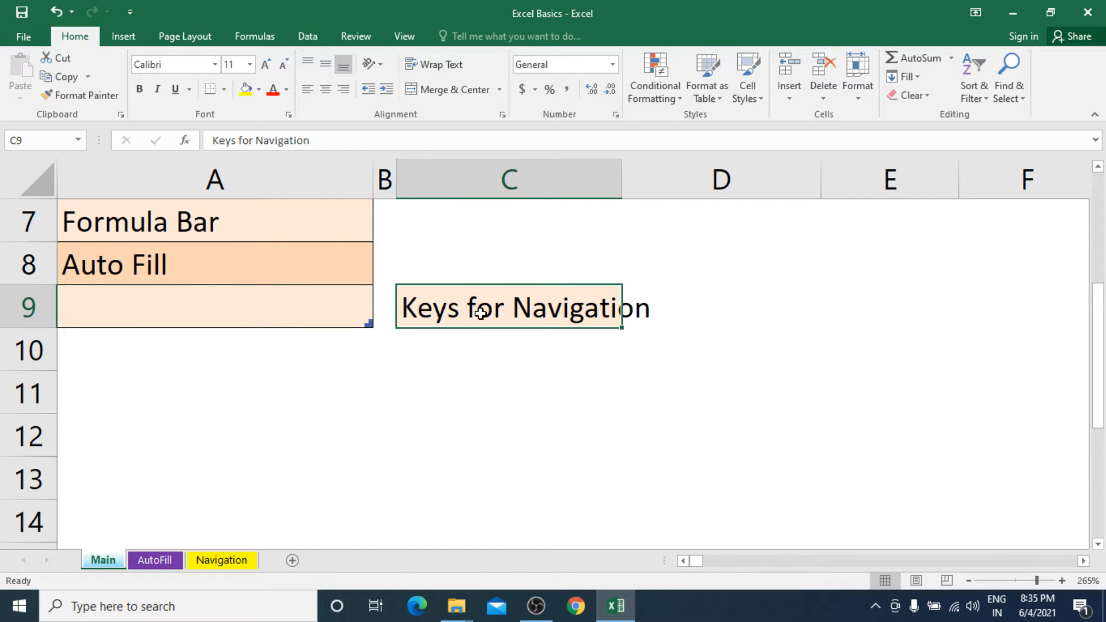
key(ctrl+z)
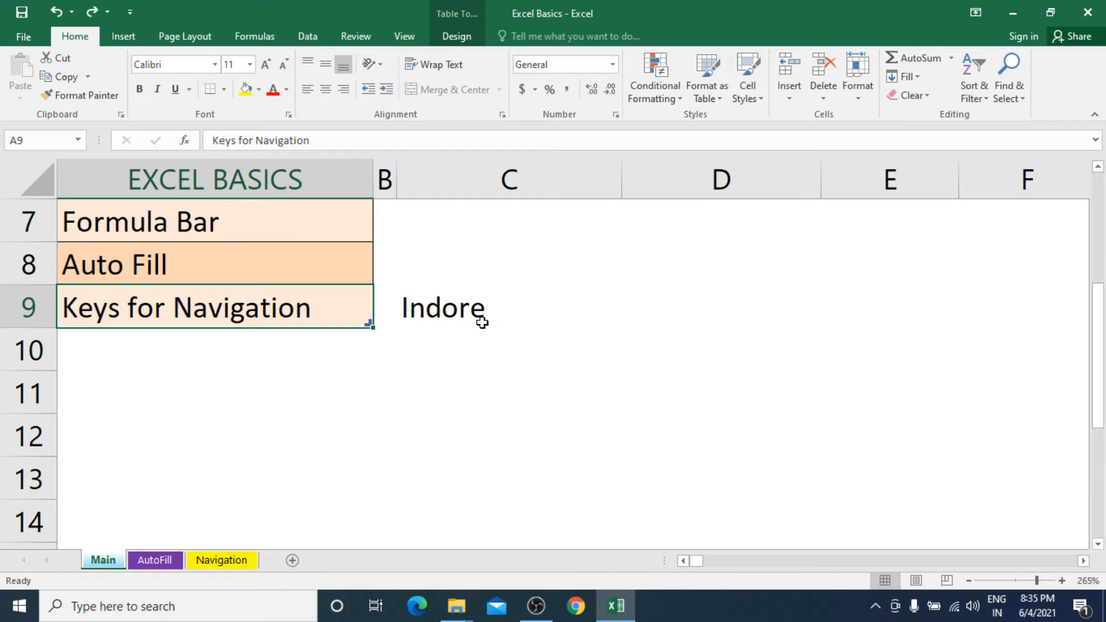
Clear the contents of cell C9.
click(481, 322)
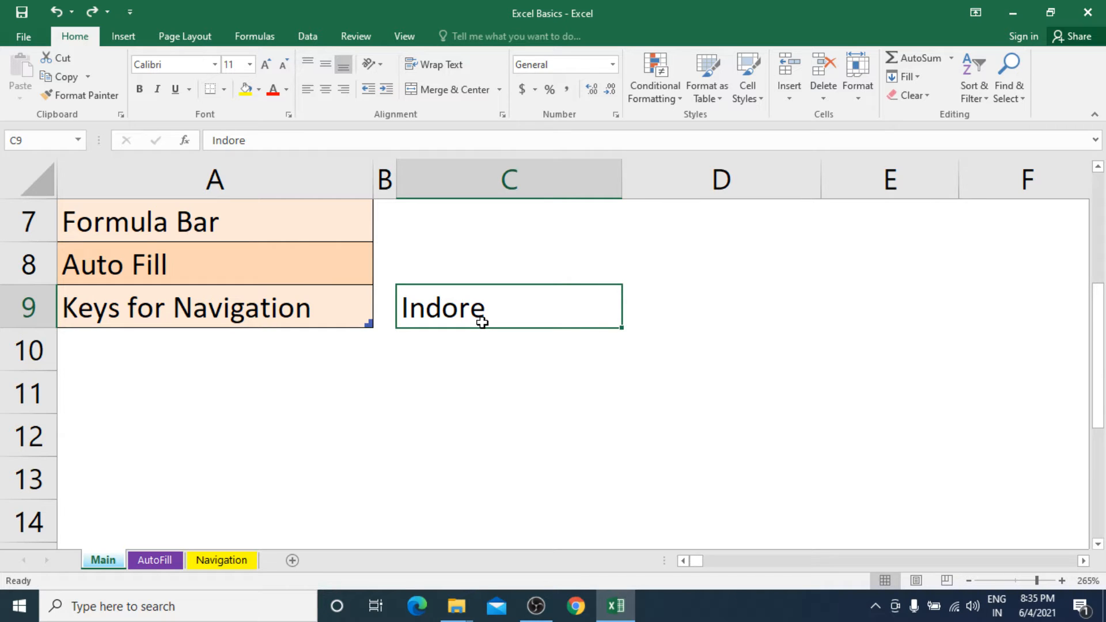
key(Delete)
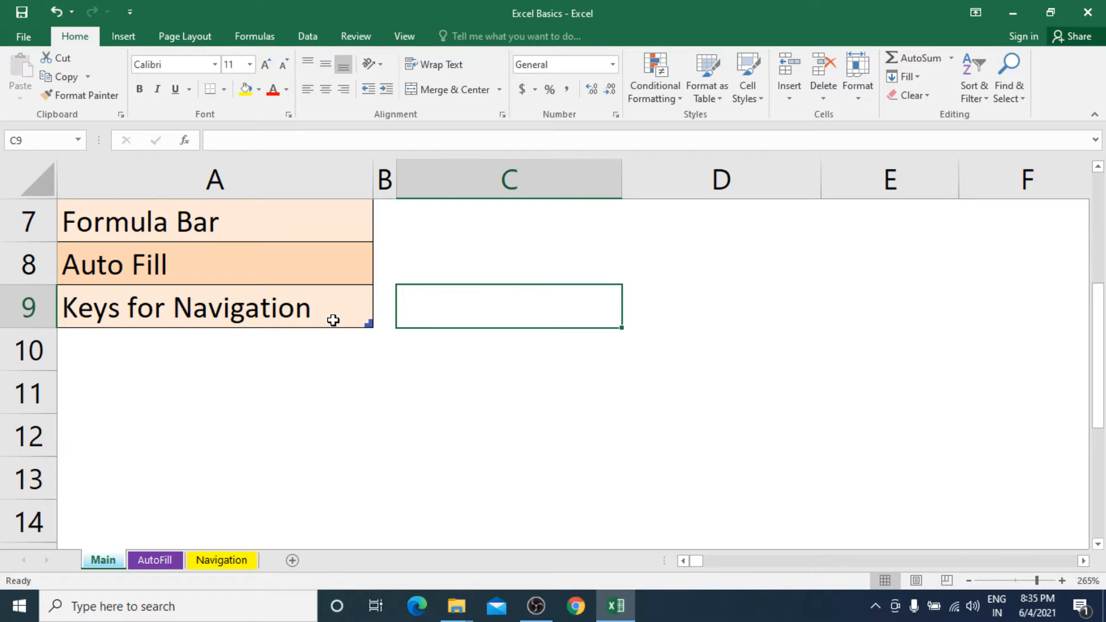
Select cells A2, A4 and A6 of the Excel Basics list to check their addresses in the Name Box.
scroll(333, 321, up, 2)
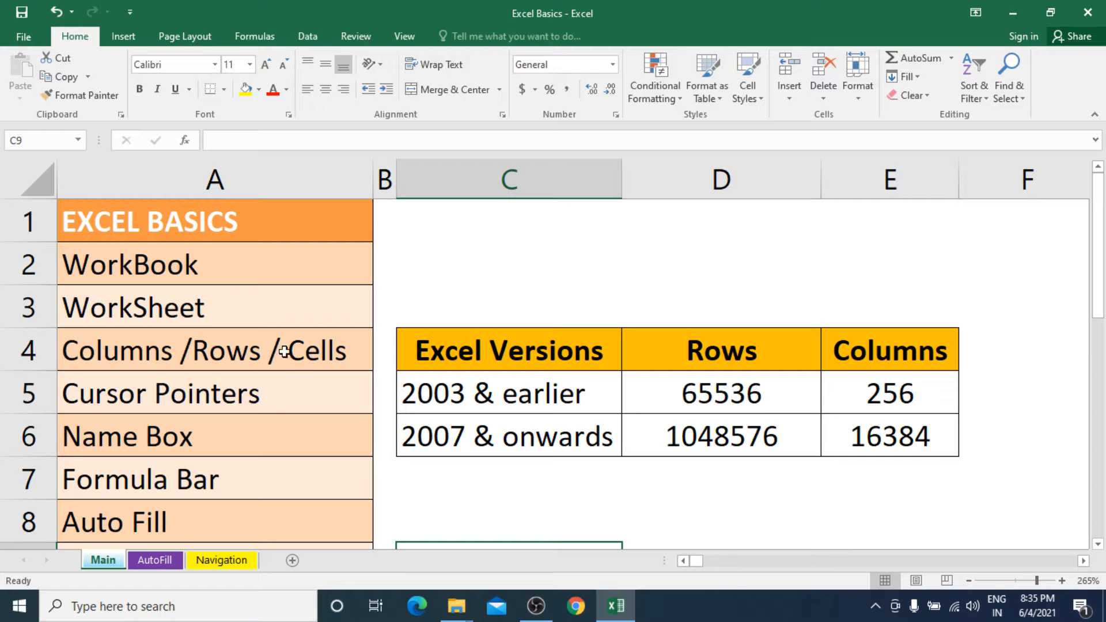
drag(315, 223, 326, 493)
click(314, 268)
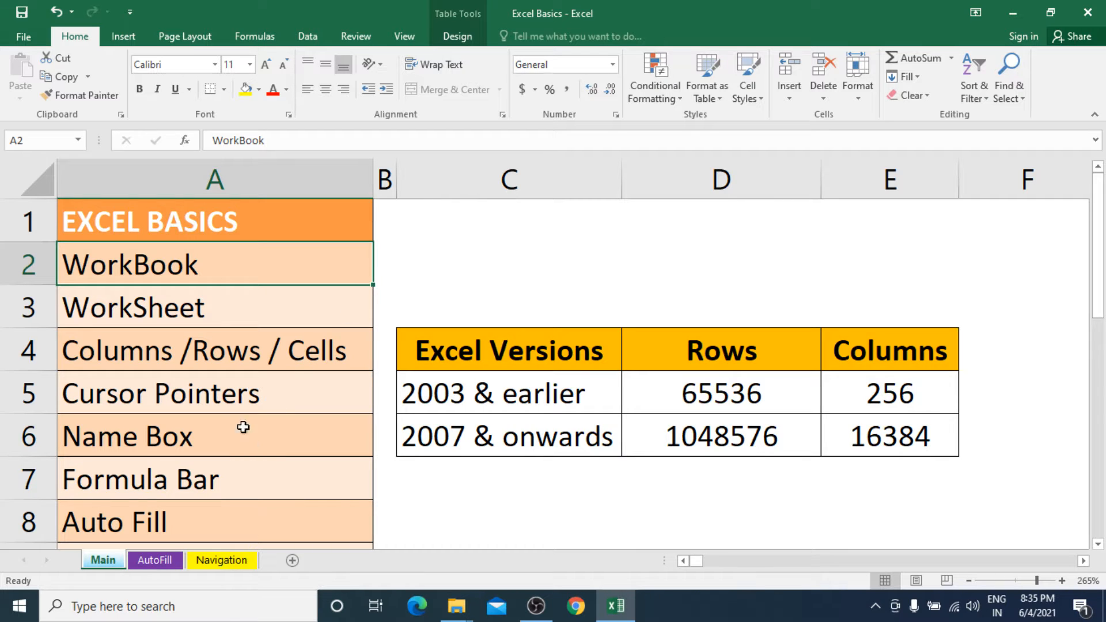
click(219, 369)
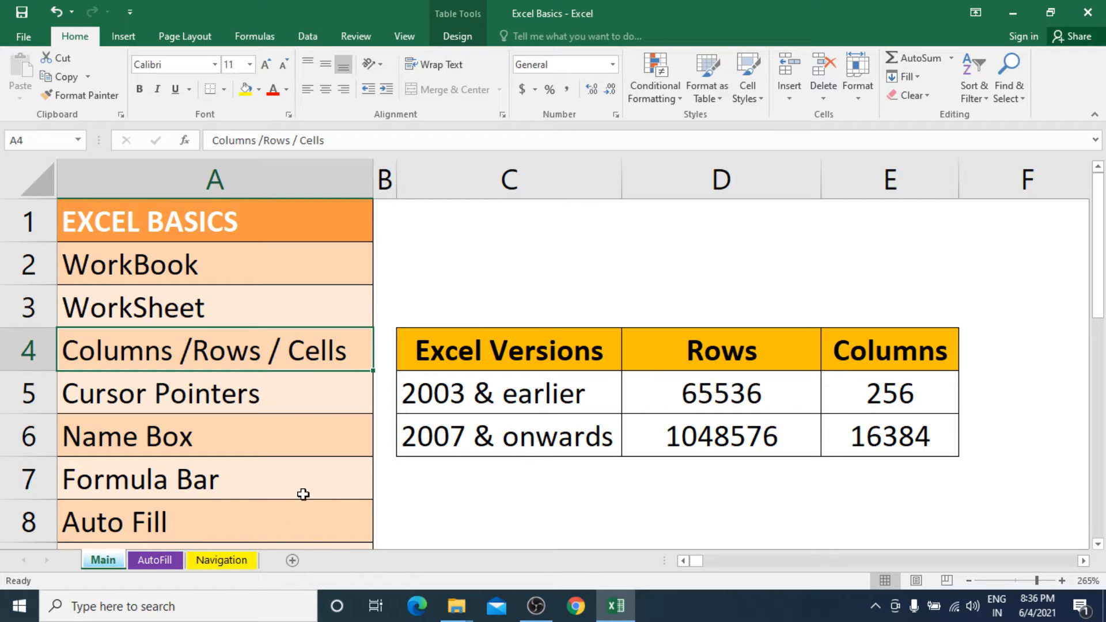
click(225, 438)
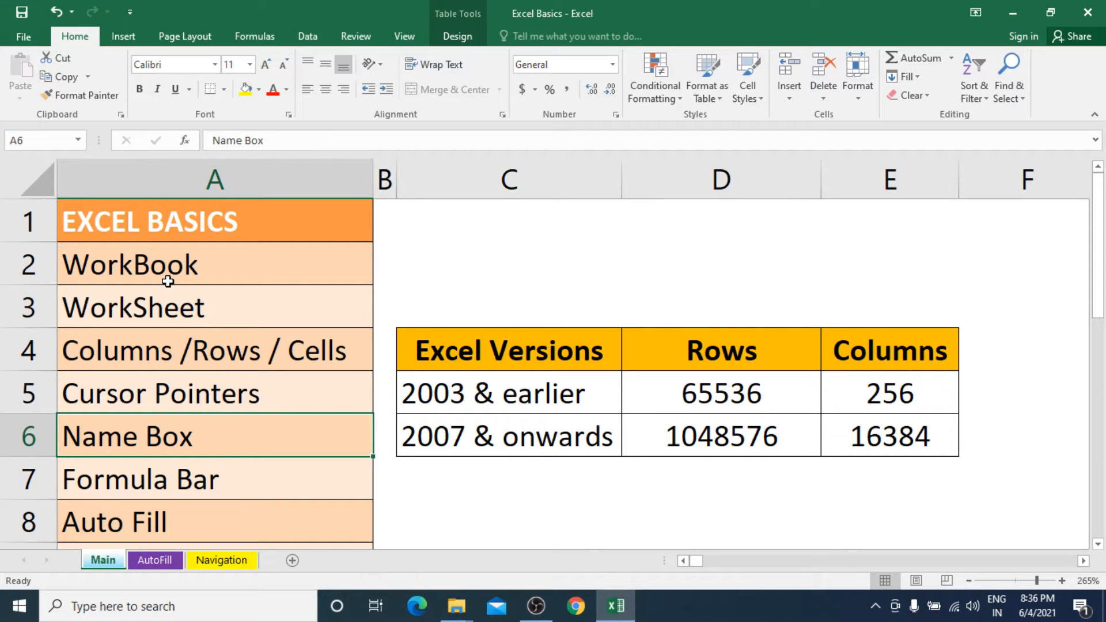
click(47, 143)
Select cells A7, A1, A2, A3 and A4 one after another to view their contents in the formula bar.
click(202, 485)
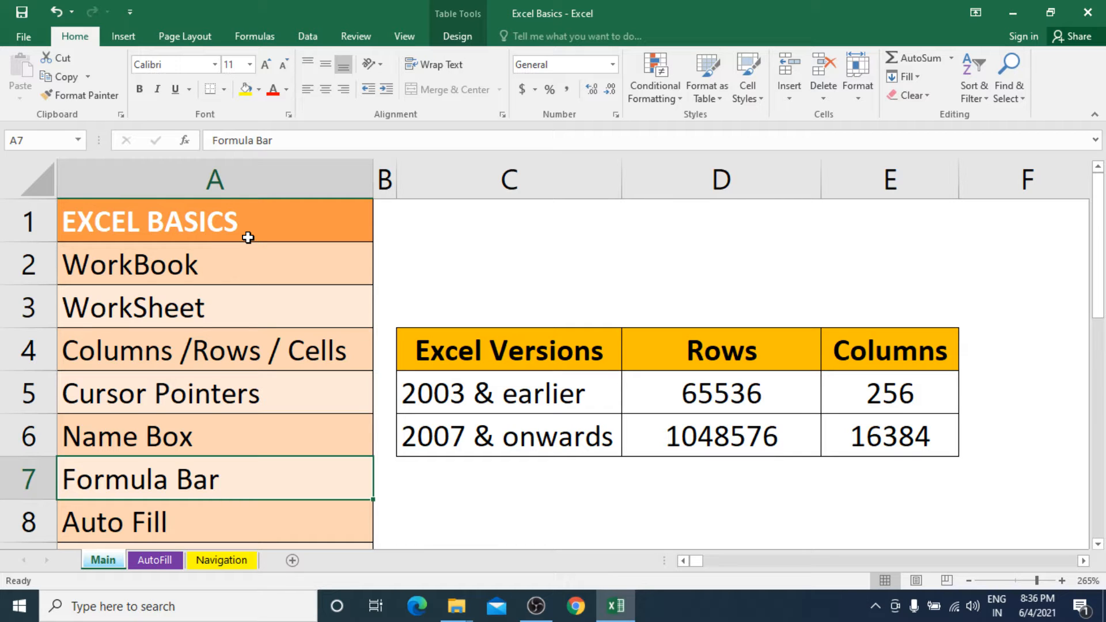
click(272, 218)
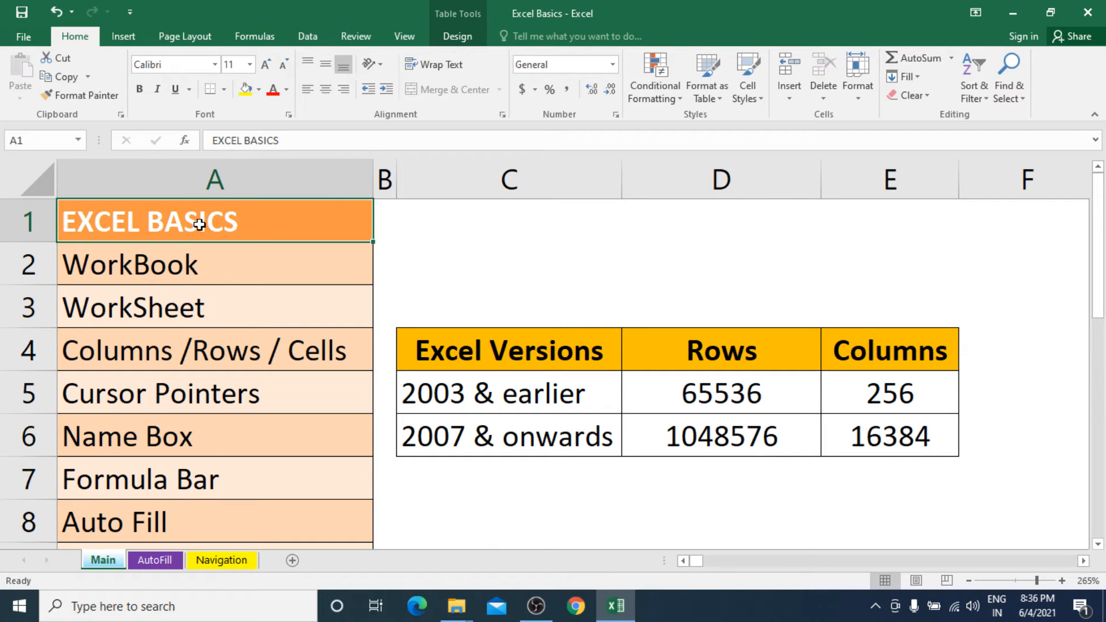
click(186, 261)
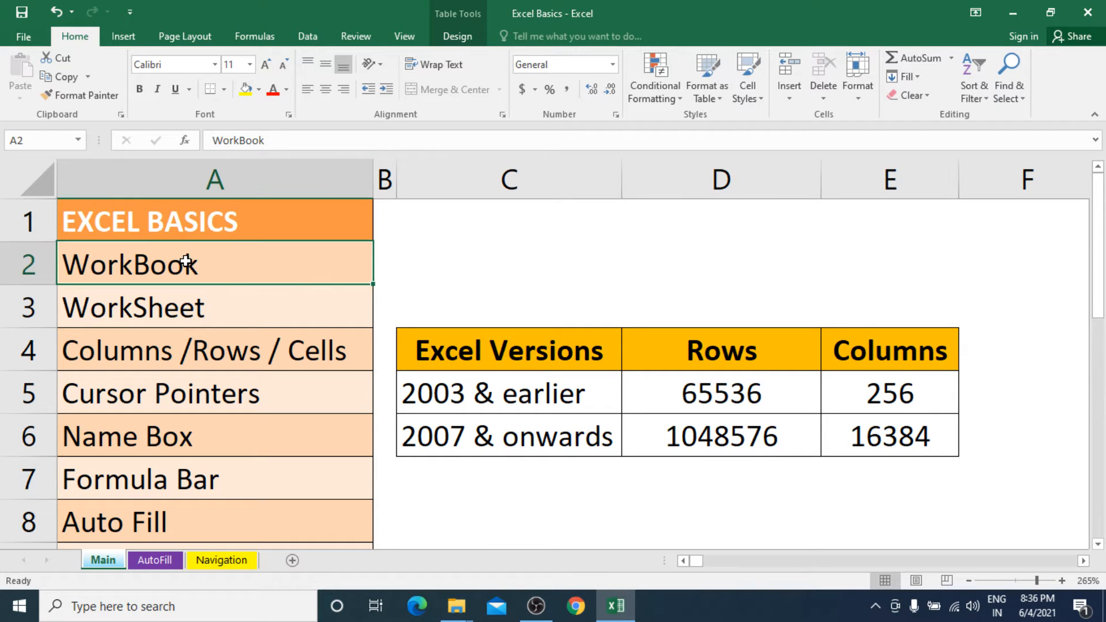
click(178, 311)
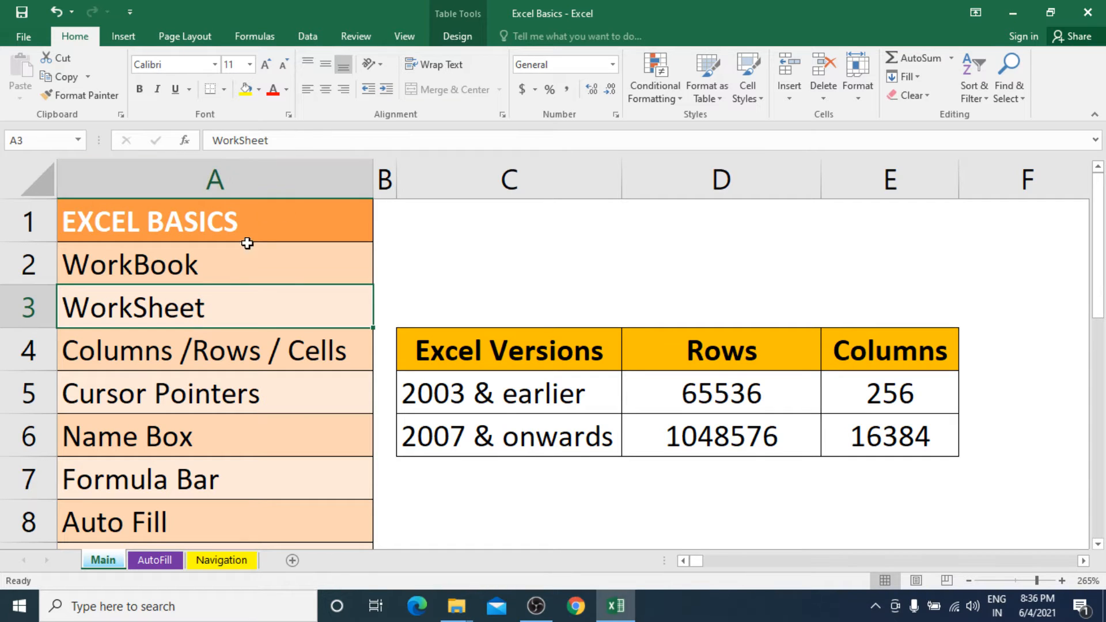
click(203, 345)
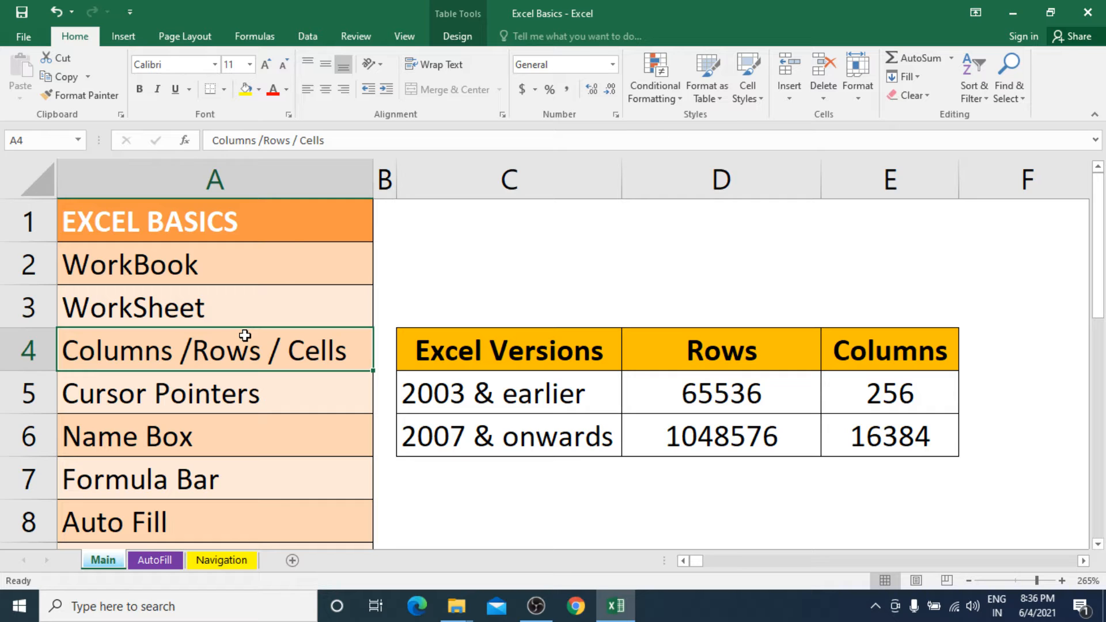
Open cell A4 for editing in the formula bar, place the insertion point after its text, and leave for cell A5.
click(245, 142)
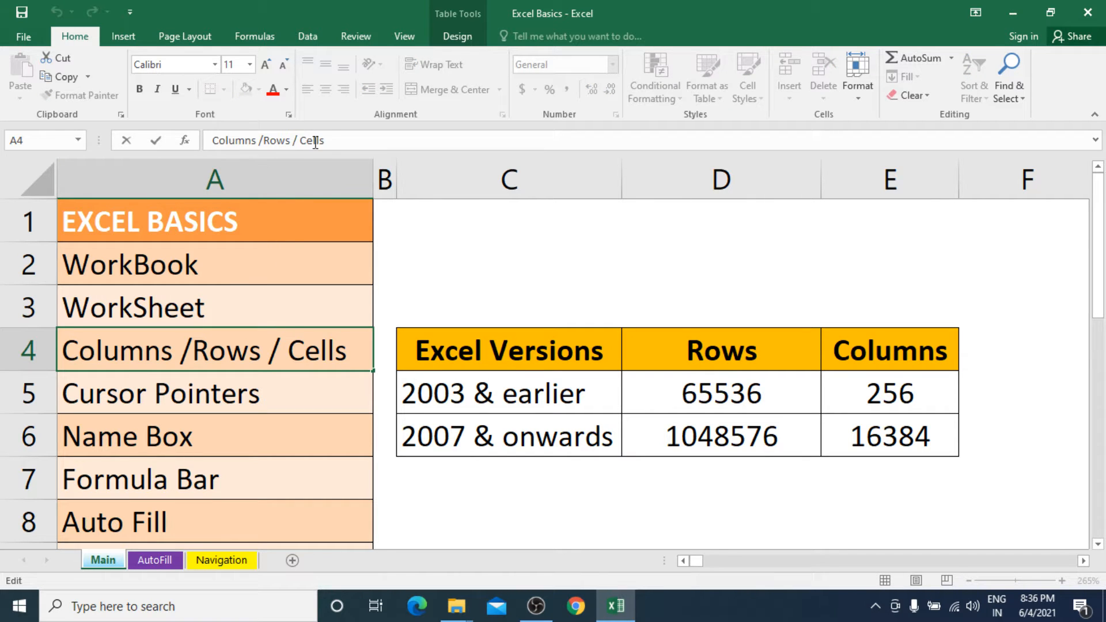
click(344, 142)
click(284, 402)
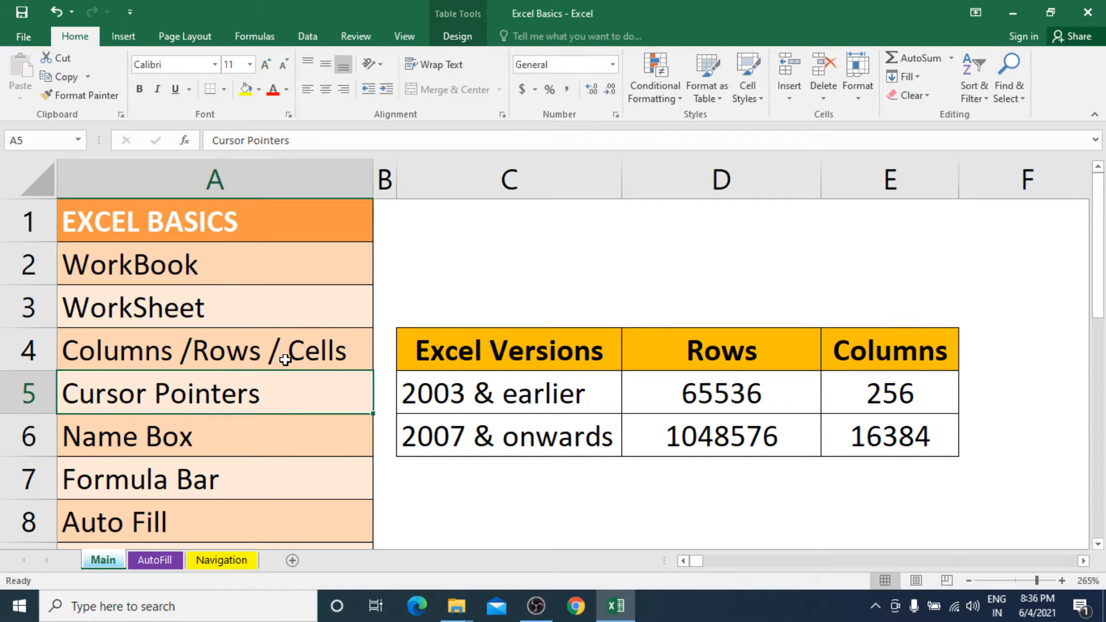
Open cell A4 for editing directly in the cell, move the insertion point six characters back, and commit the text as is.
click(290, 352)
double_click(290, 352)
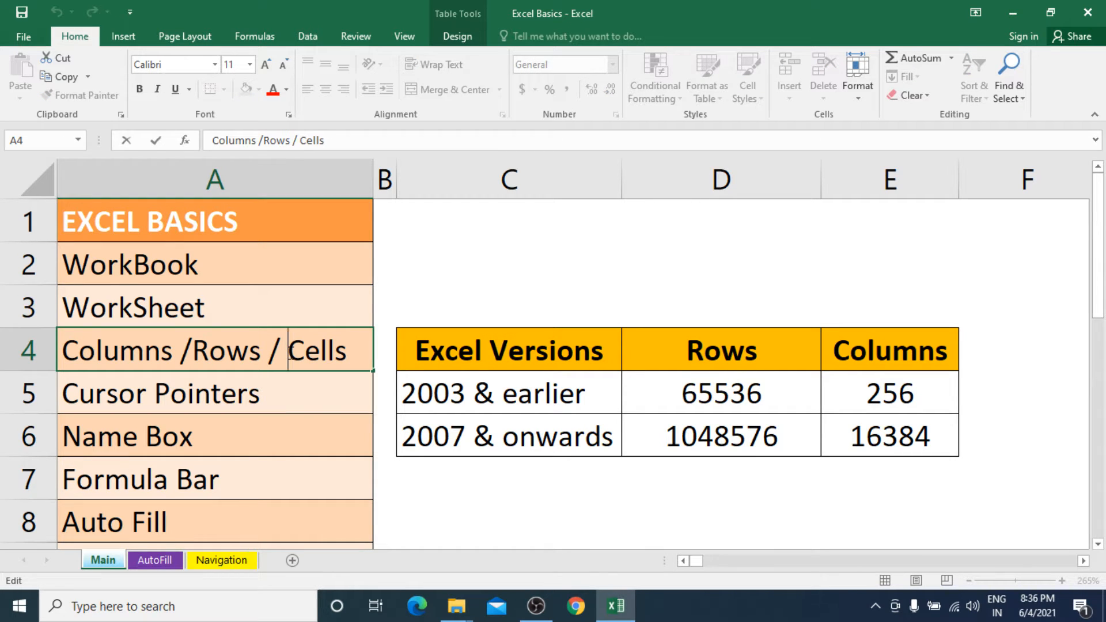
key(Left)
key(Left)
key(Left)
key(Left)
key(Left)
key(Left)
key(Left)
key(Left)
key(Left)
key(Left)
key(Left)
key(Left)
key(Left)
key(Left)
key(Return)
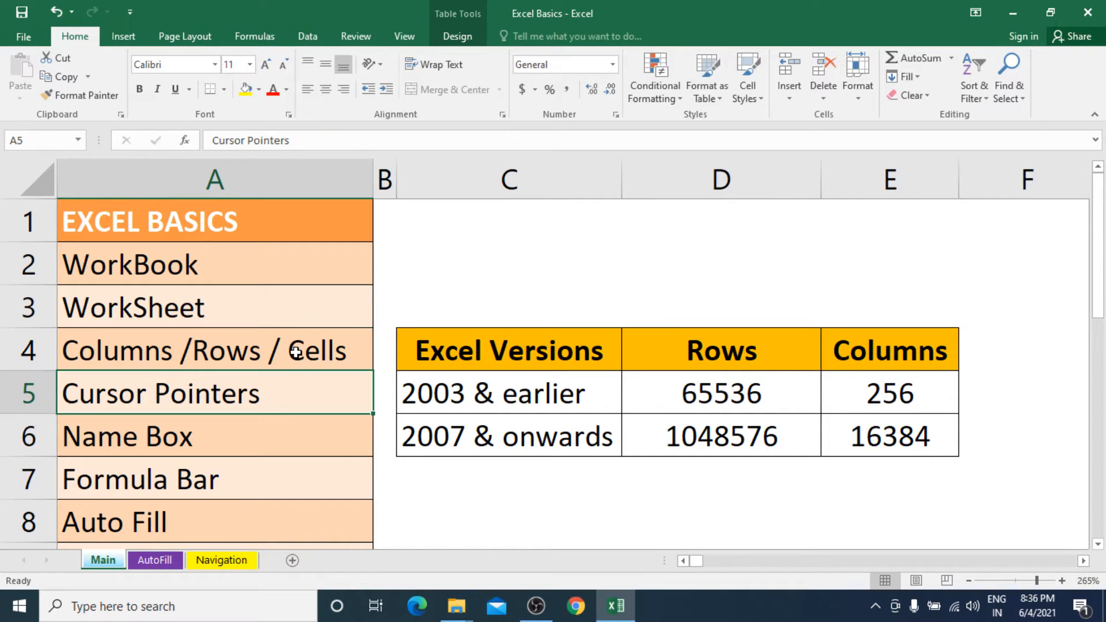
Put cell A4 into edit mode from the keyboard and cancel the edit.
click(217, 354)
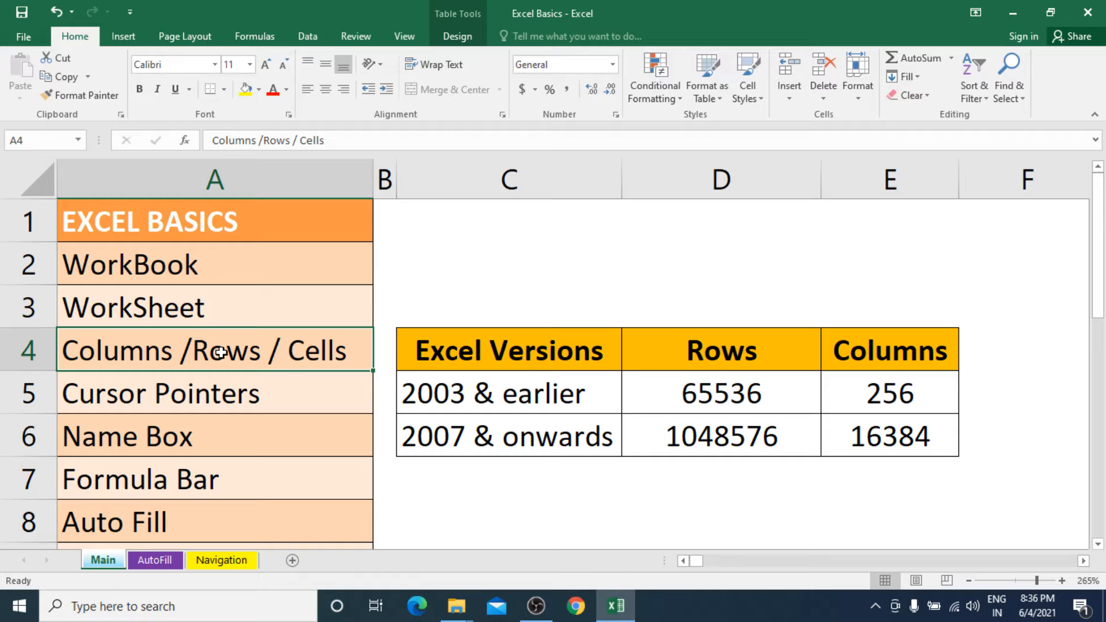
key(XF86MonBrightnessUp)
key(F2)
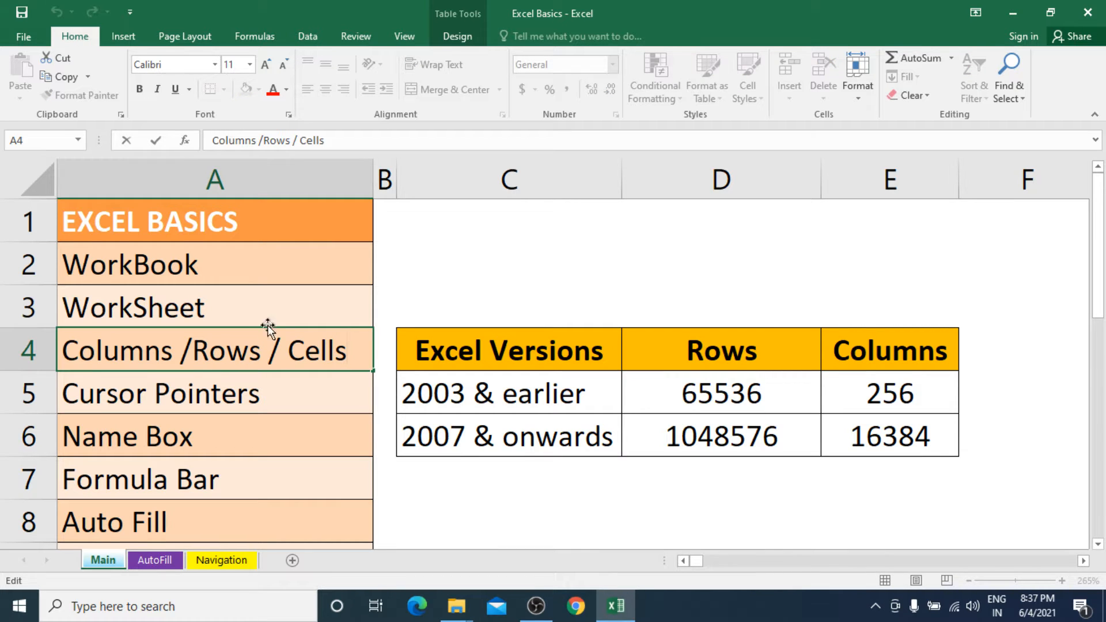
key(Escape)
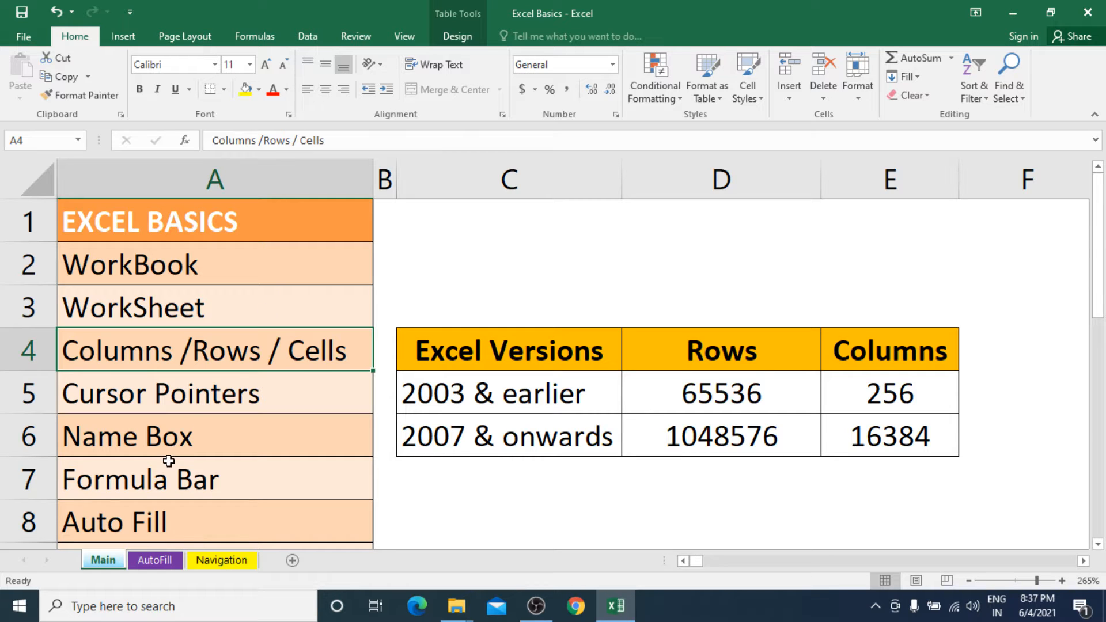
Select the "Formula Bar" cell A7 and step down the list to "Keys for Navigation" in A9.
click(181, 497)
key(Down)
key(Down)
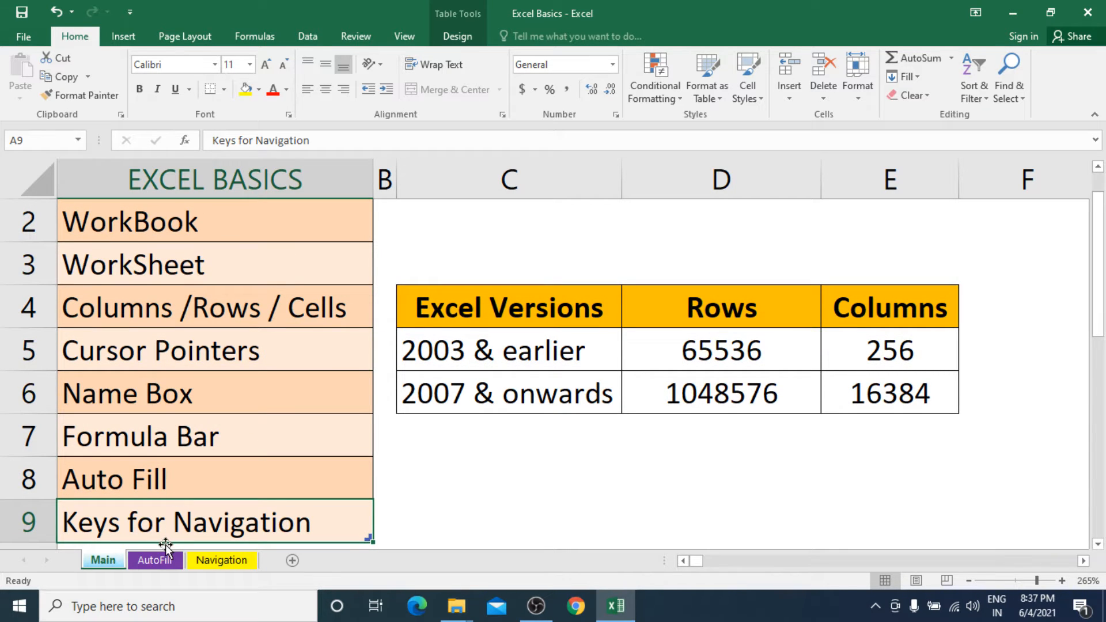
Open the AutoFill sheet and select the Selection, Move and Copy entries in I3, I4 and I5.
click(165, 559)
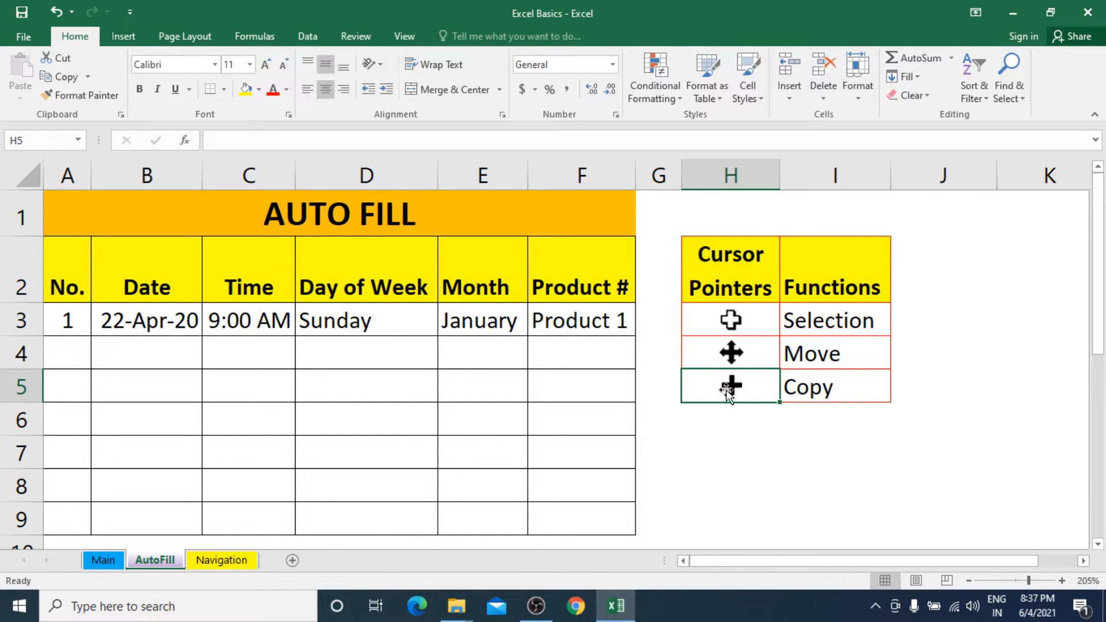
click(825, 320)
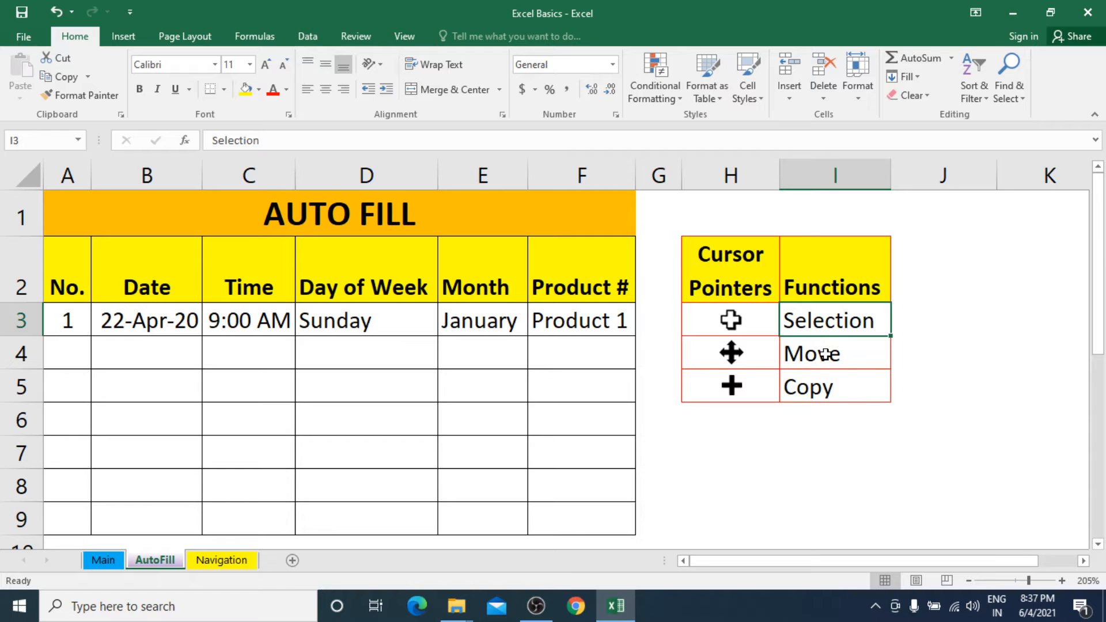
click(824, 353)
click(820, 392)
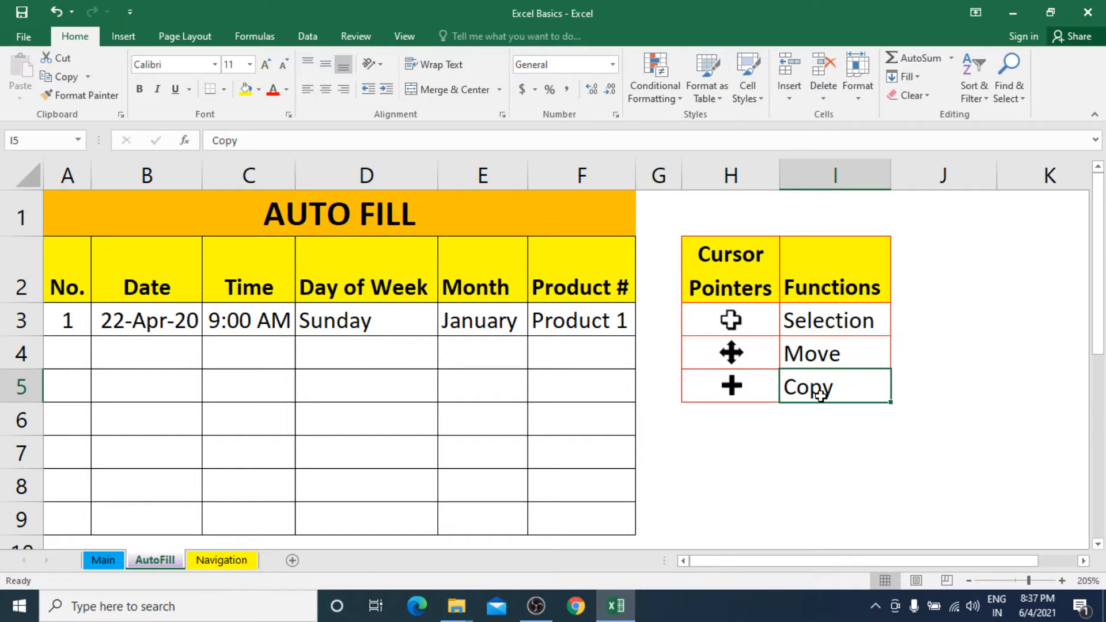
Enter 2 in cell A4 under the 1 in the No. column of the Auto Fill table.
click(63, 288)
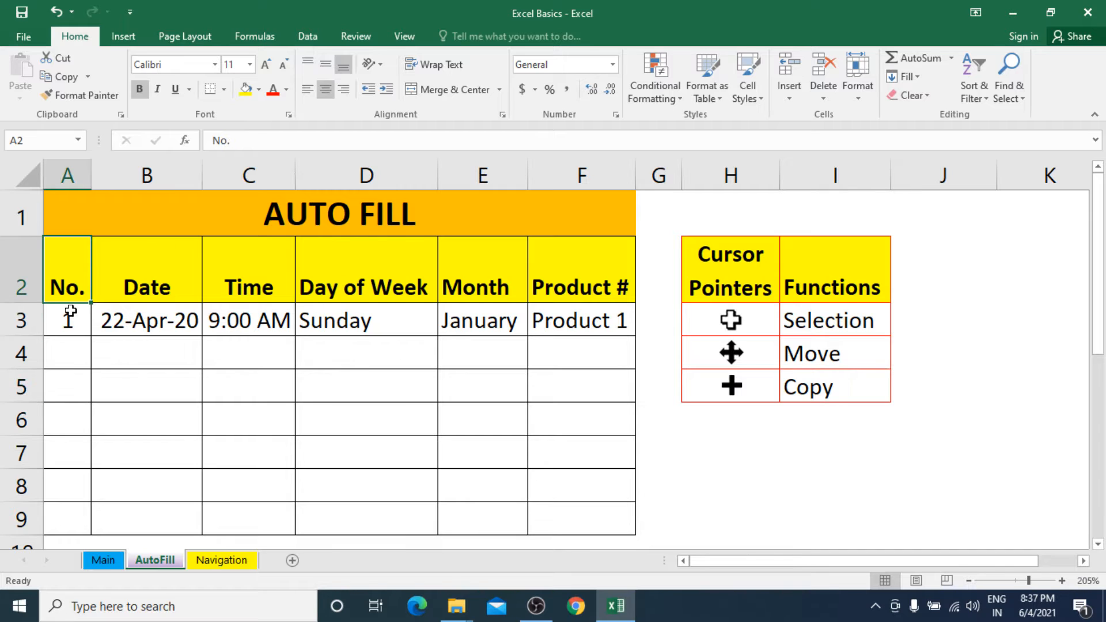
click(71, 319)
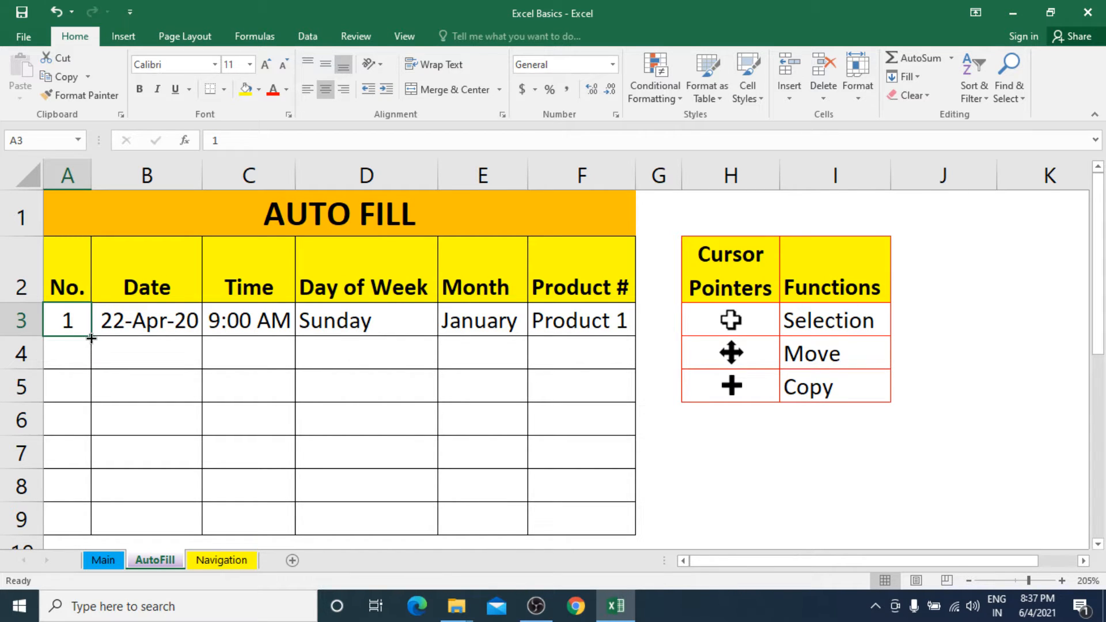
click(76, 349)
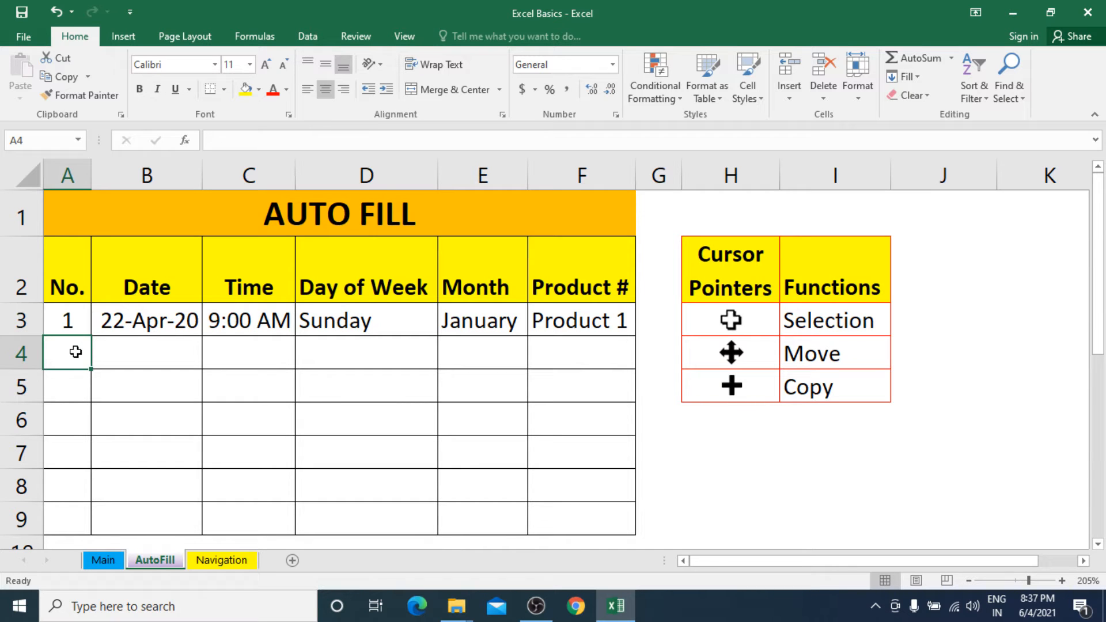
text(2)
key(Return)
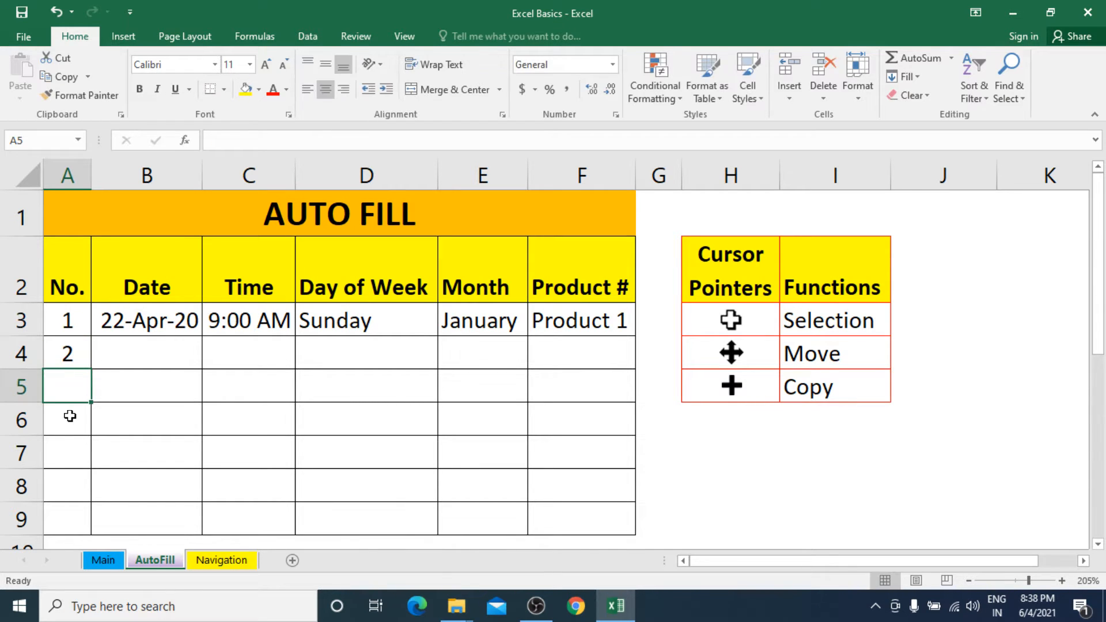
Enter 3 in cell A5, then clear the manually entered numbers from A4:A5.
text(3)
key(Return)
drag(81, 353, 77, 392)
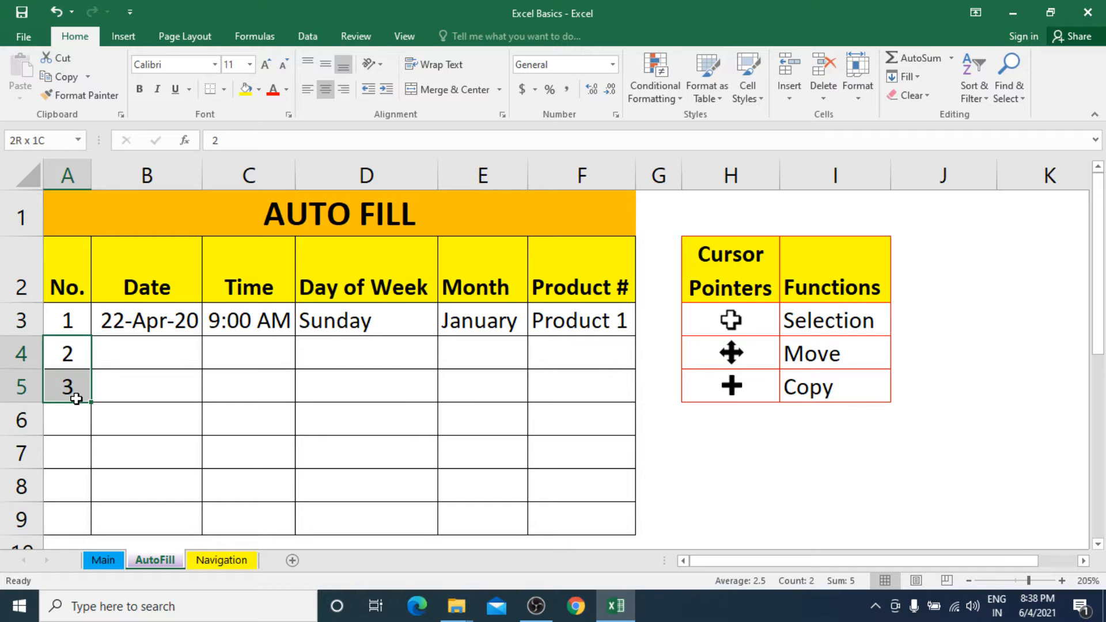
key(Delete)
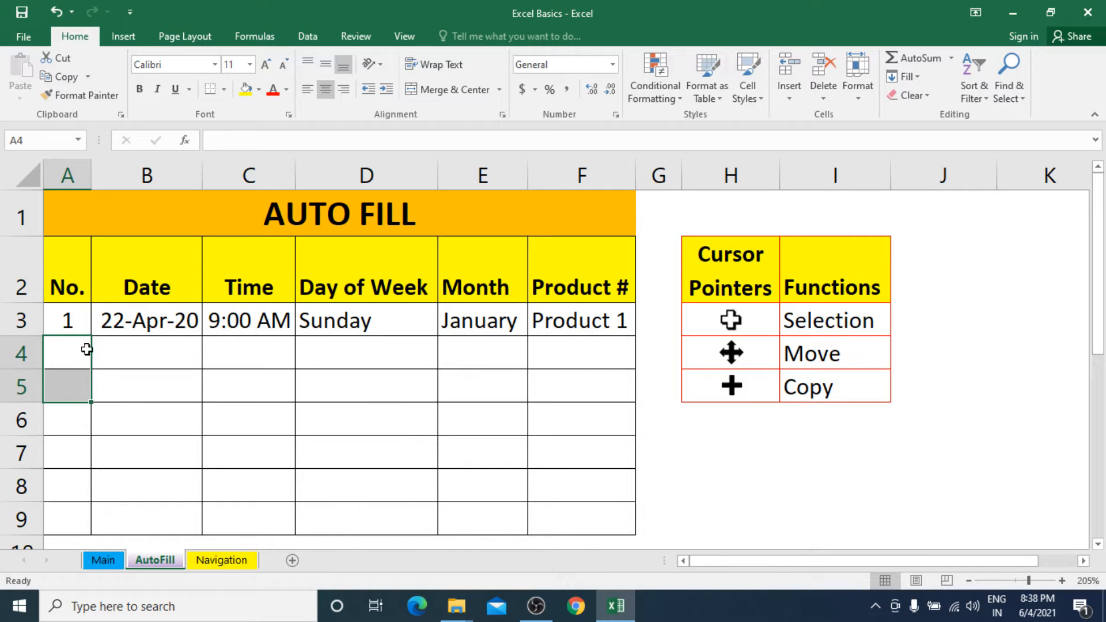
Try filling the 1 in A3 down to A9 as a plain copy, and undo the fill.
click(66, 323)
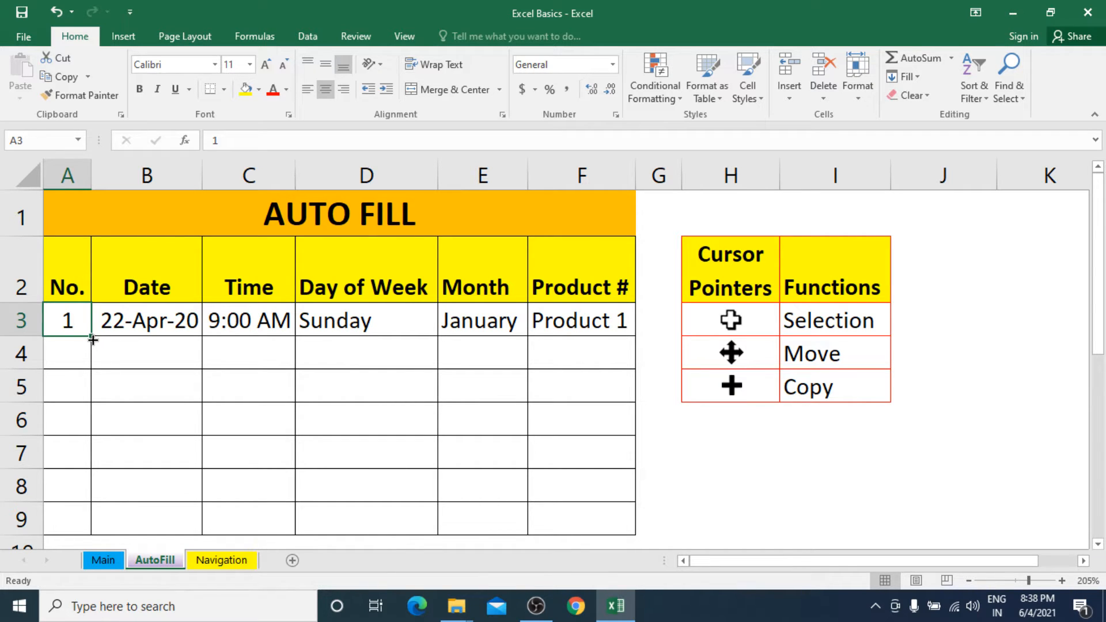
drag(93, 340, 73, 519)
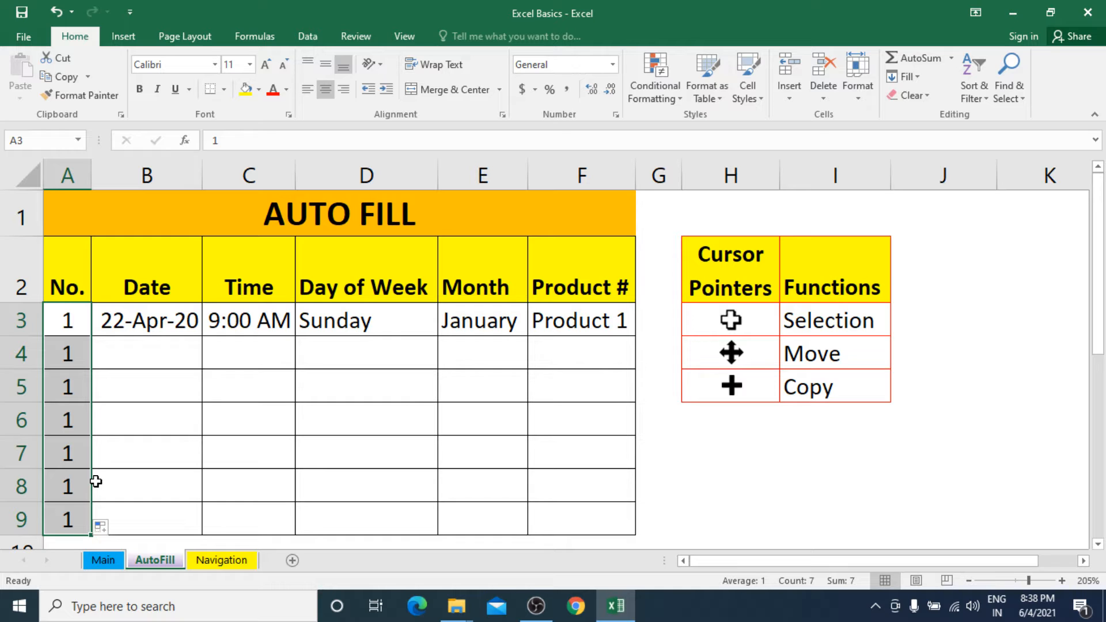
key(ctrl+z)
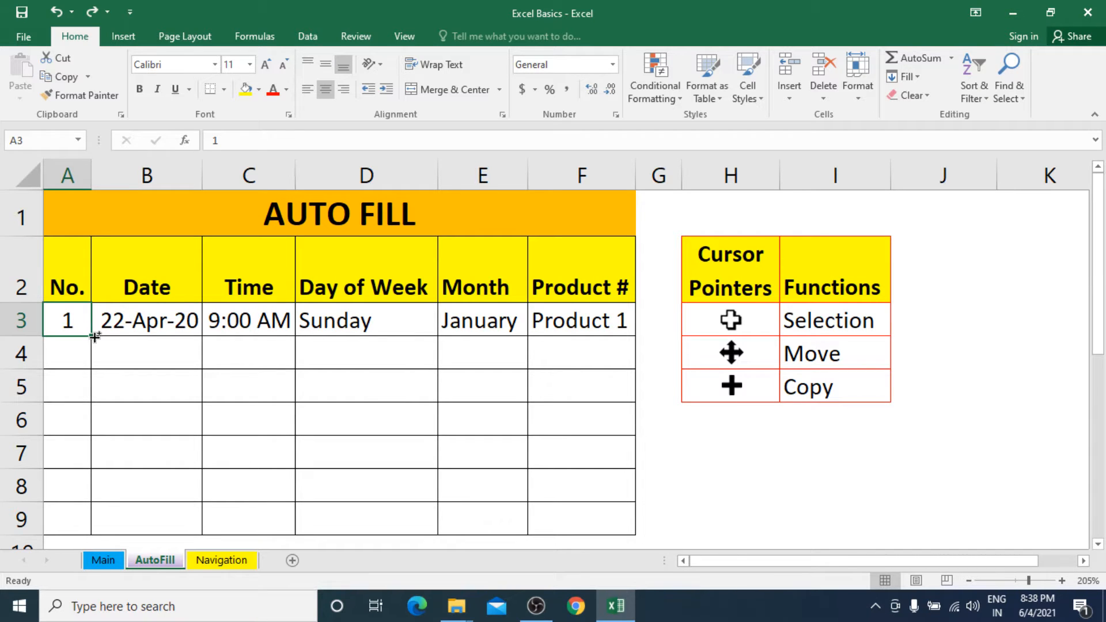
Auto Fill the No. column as a series from 1 to 7 and the Date column from 22-Apr-20, both down to row 9.
drag(94, 336, 77, 523)
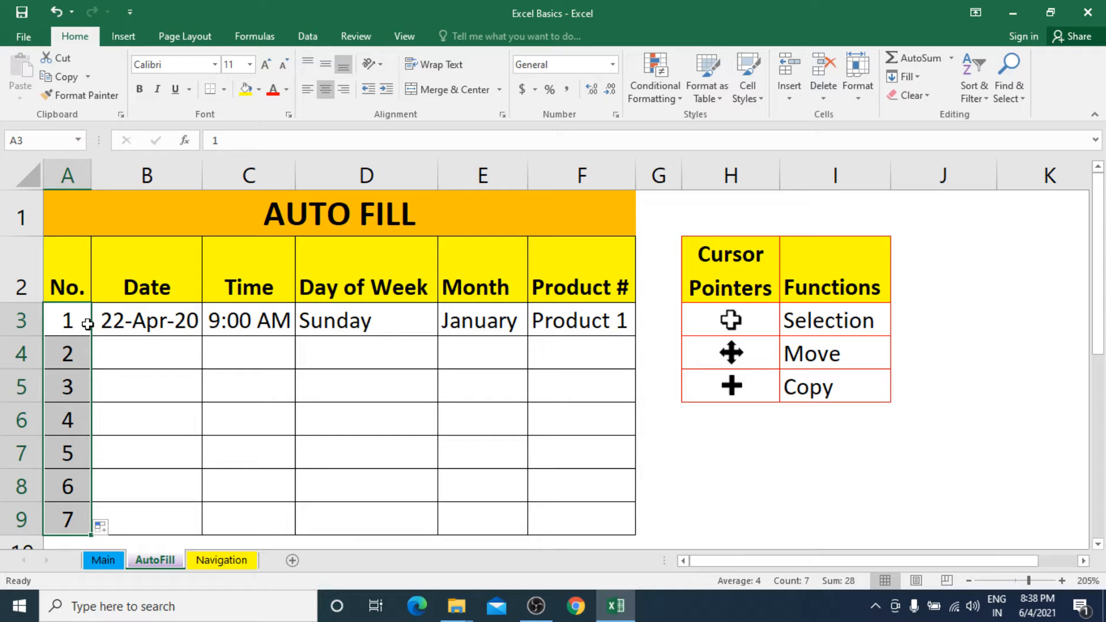
click(144, 322)
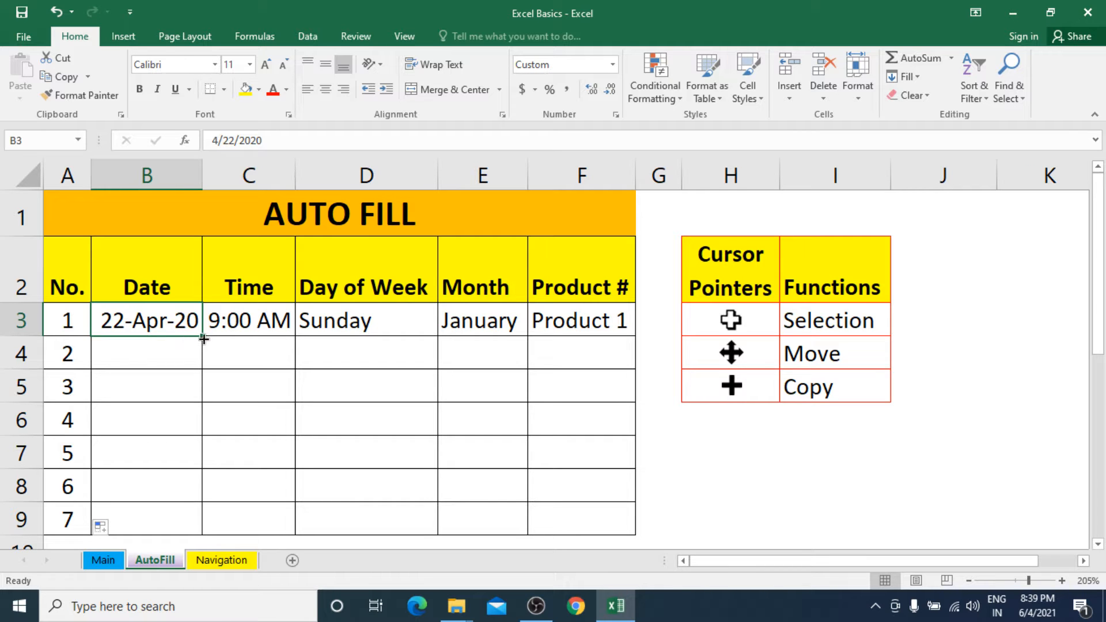
drag(201, 336, 190, 526)
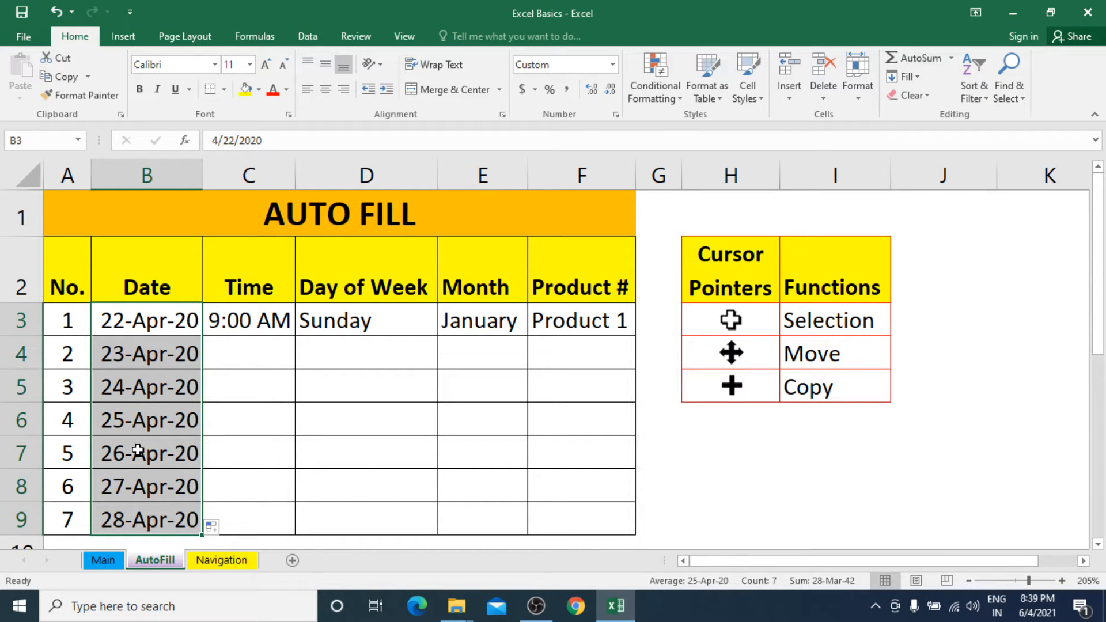
Auto Fill the Time column from 9:00 AM in C3 down to C9 and autofit the width of column C.
click(239, 320)
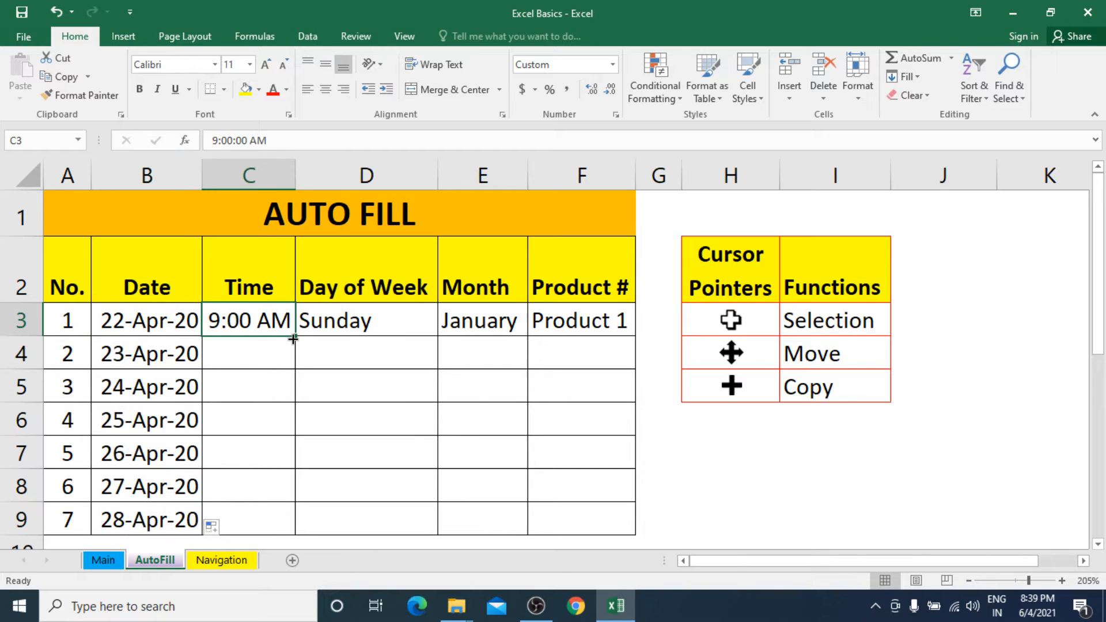
drag(295, 337, 263, 521)
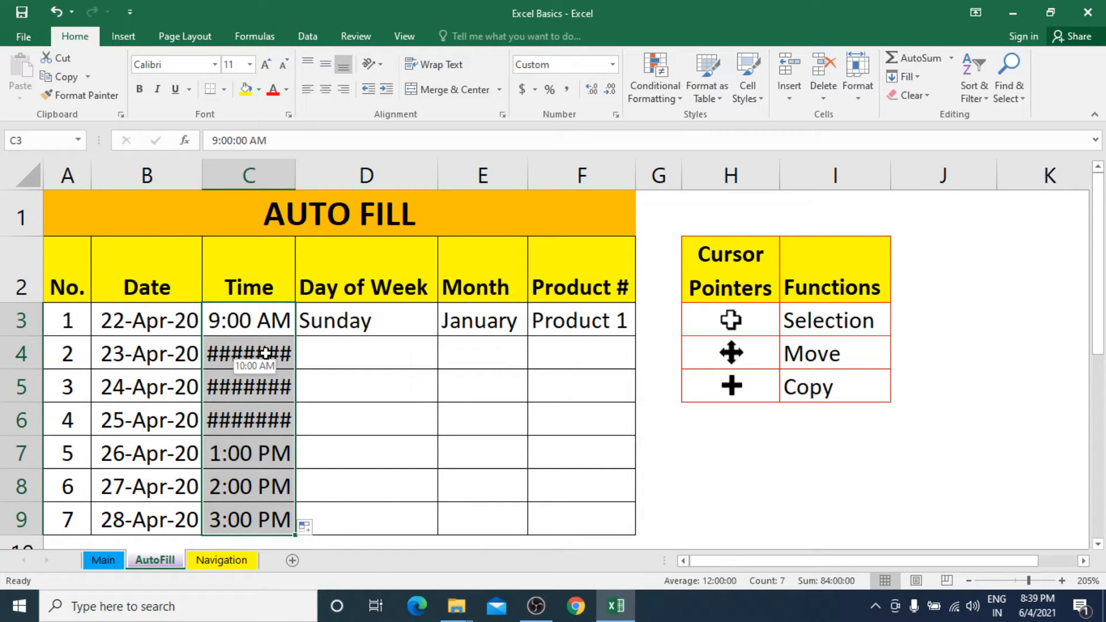
double_click(296, 174)
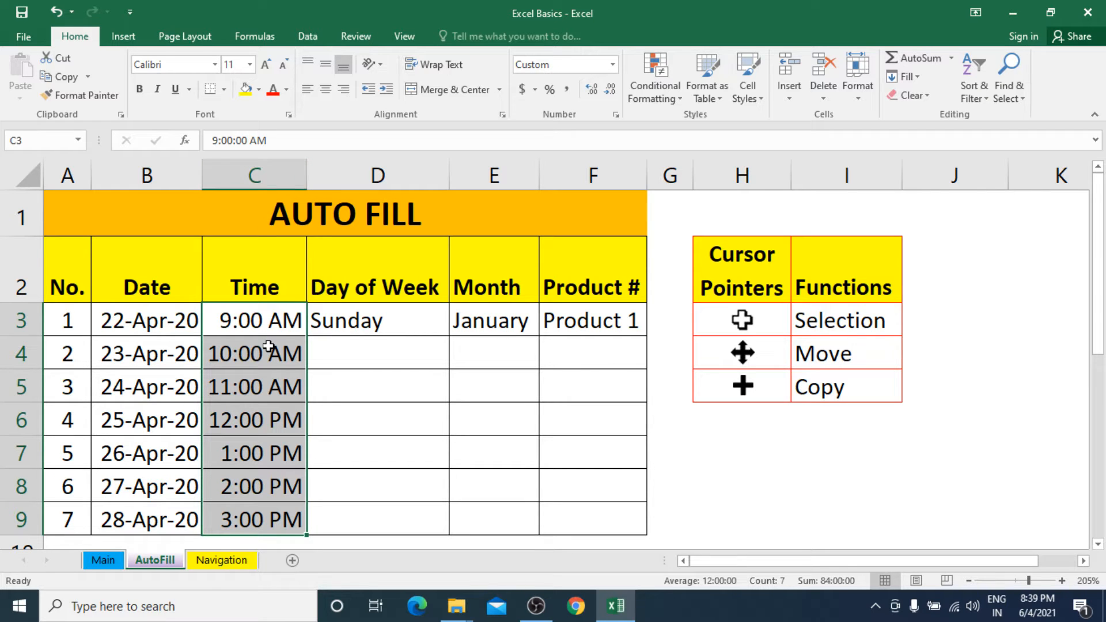
Auto Fill the Day of Week column from Sunday in D3 down to D9 and reselect D3.
click(396, 321)
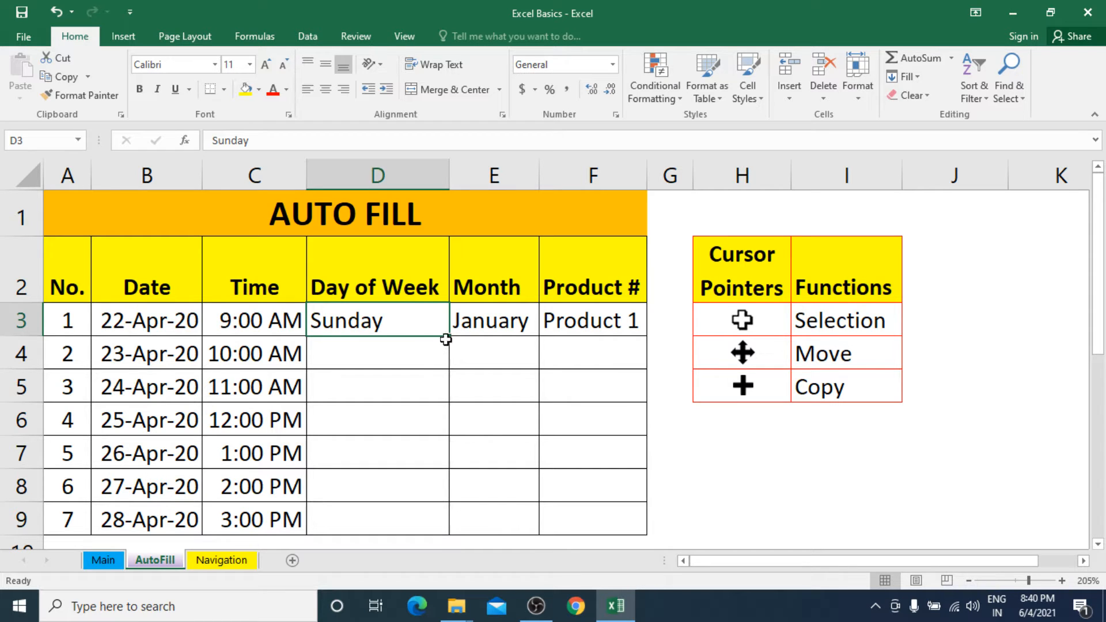
drag(449, 339, 442, 525)
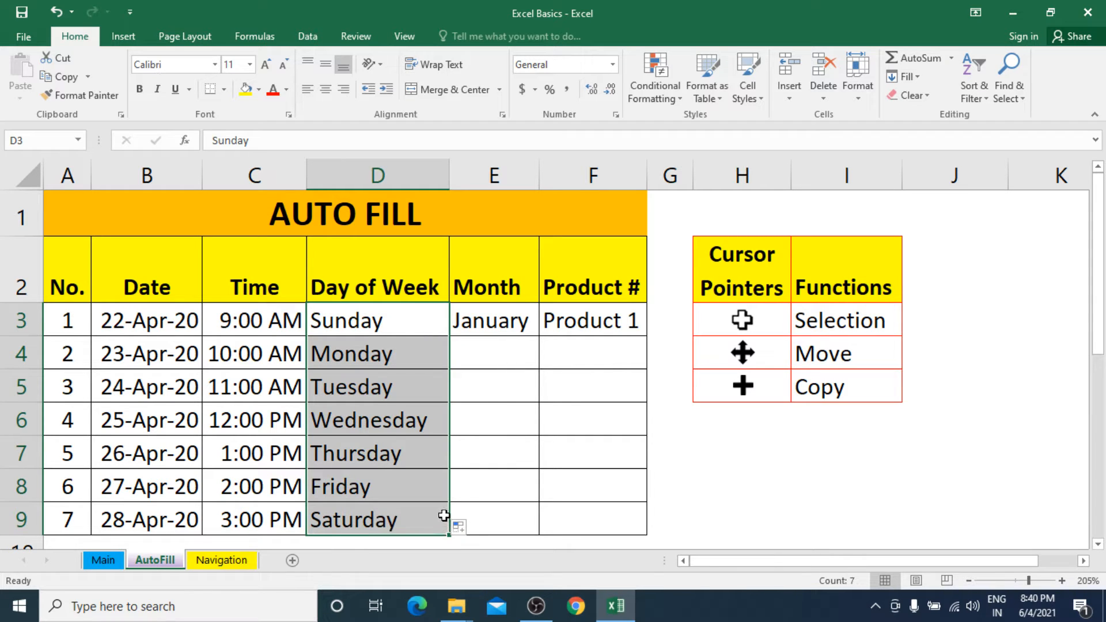
click(389, 333)
drag(389, 337, 388, 519)
click(386, 321)
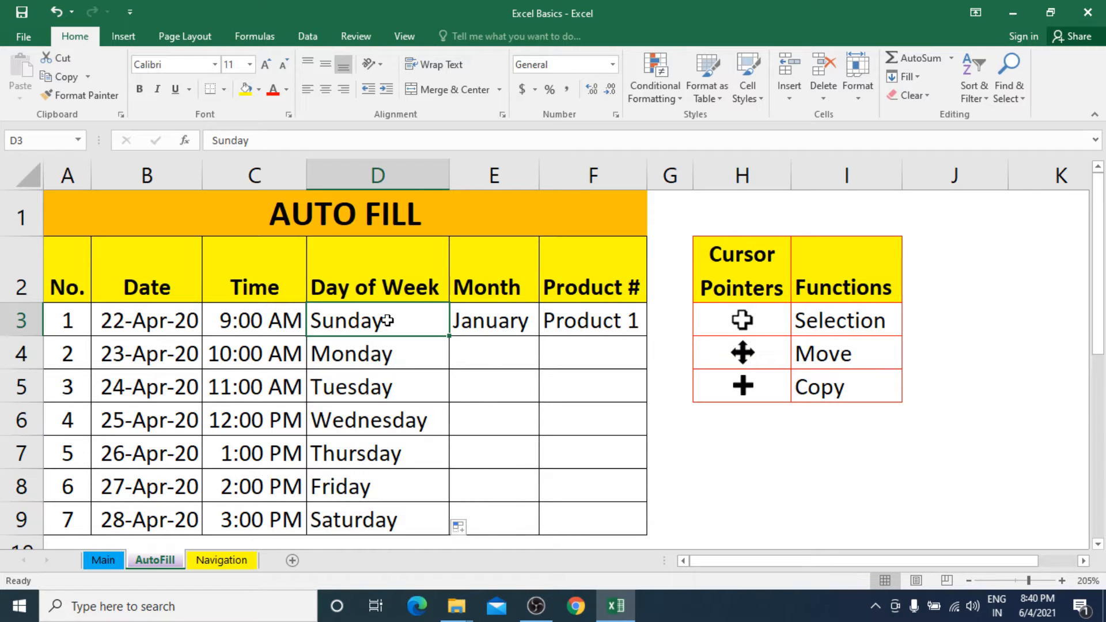
Auto Fill the Month column from January and the Product # column from Product 1, both down to row 9.
click(488, 328)
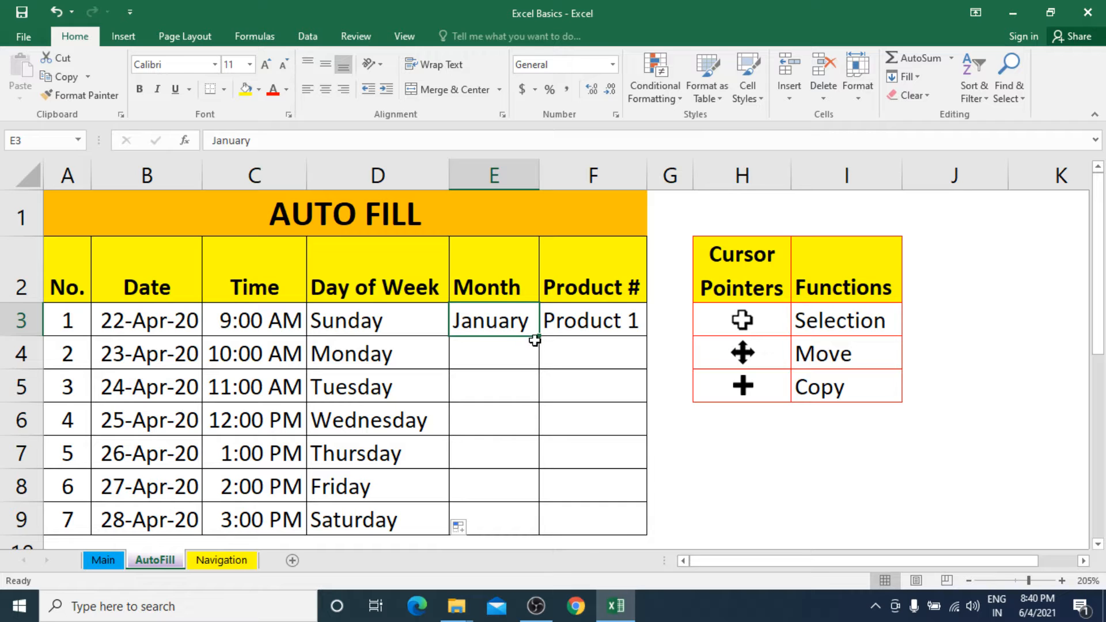
drag(542, 338, 524, 531)
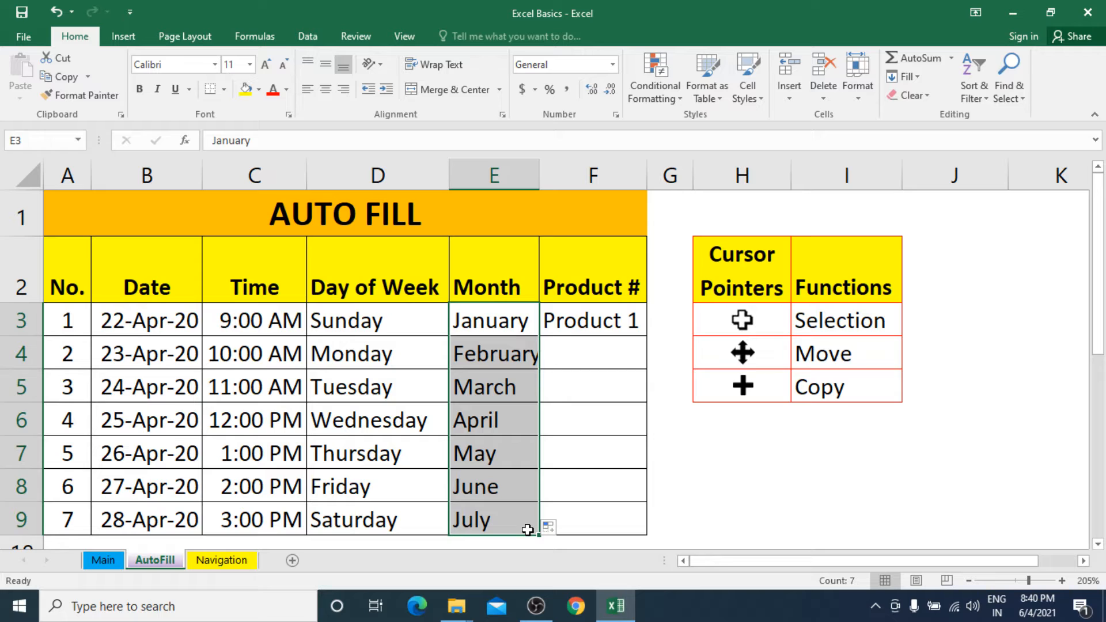
click(592, 327)
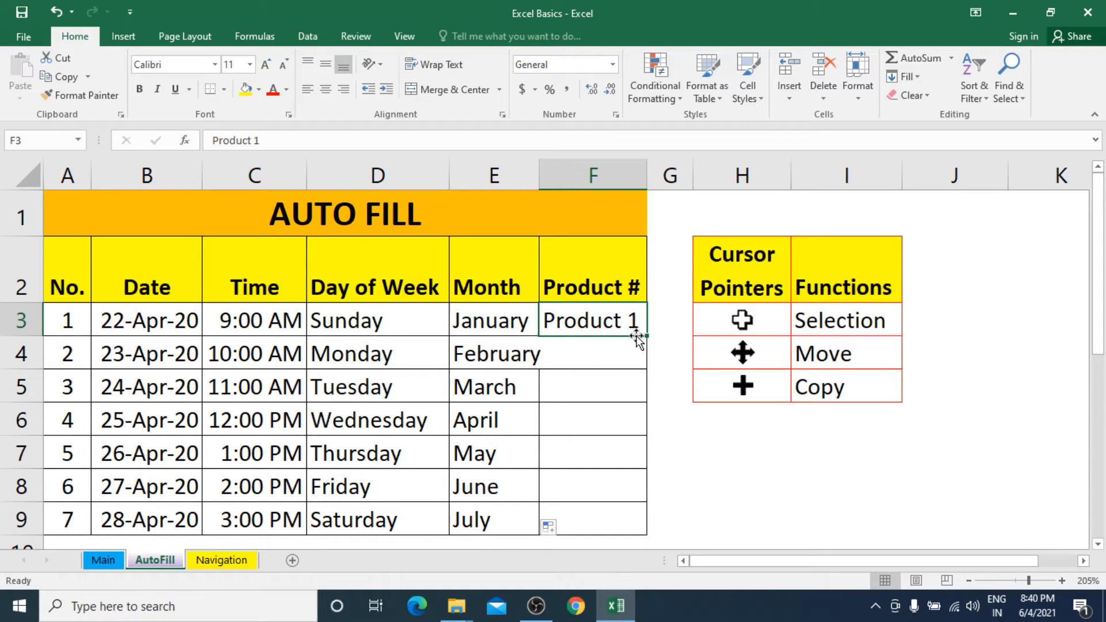
drag(636, 335, 636, 525)
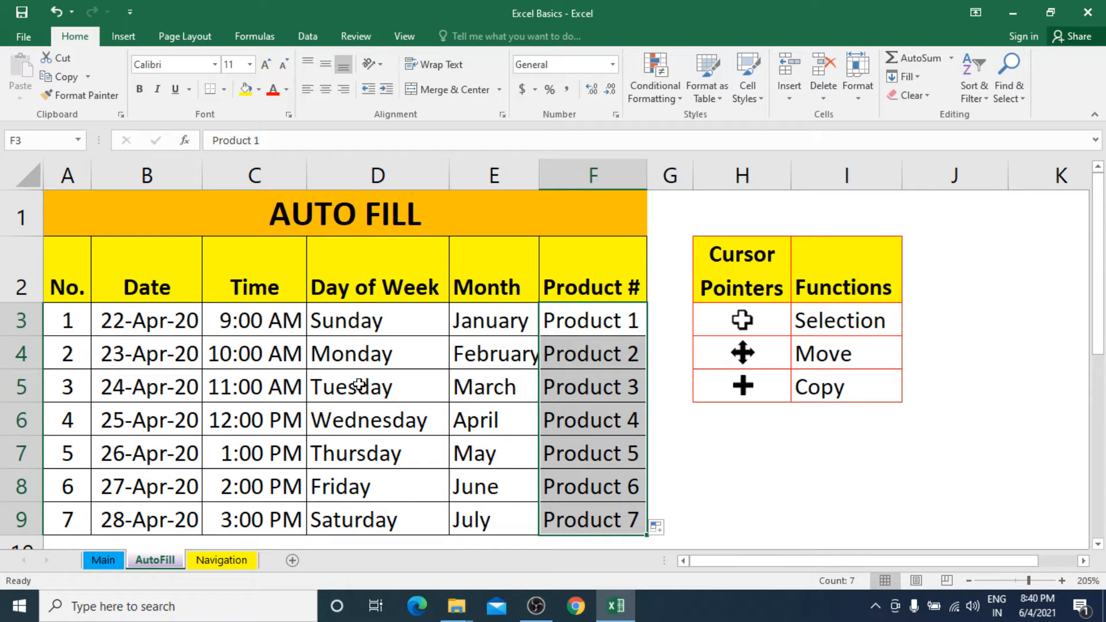
click(377, 324)
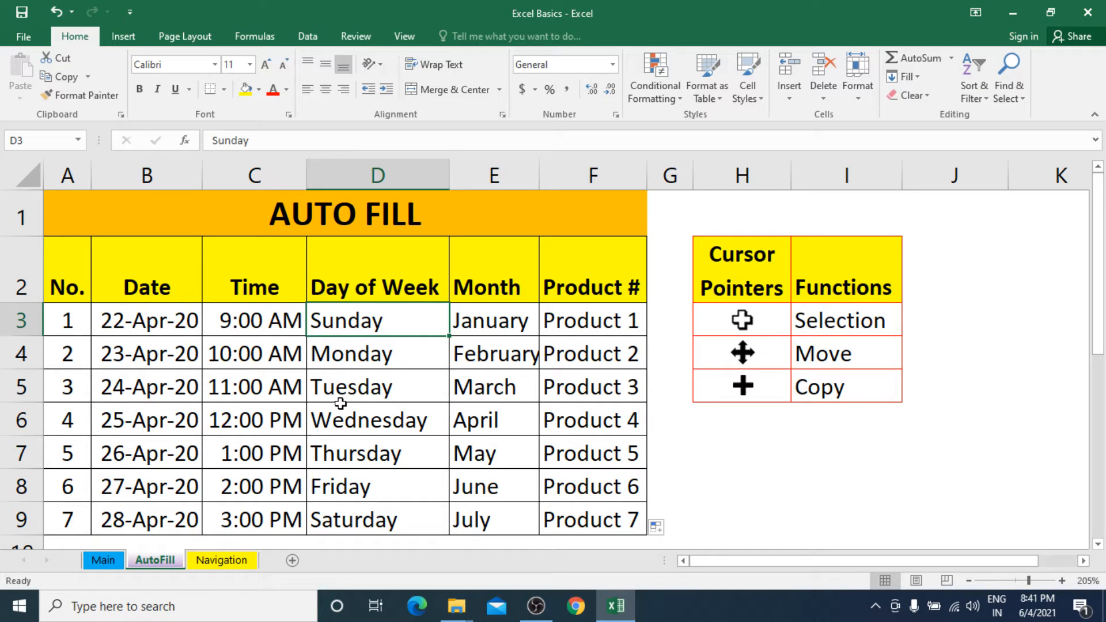
Enter 1 in cell C11 and 3 in cell C12, below the Auto Fill table.
drag(1098, 328, 1096, 397)
scroll(692, 398, down, 1)
click(245, 385)
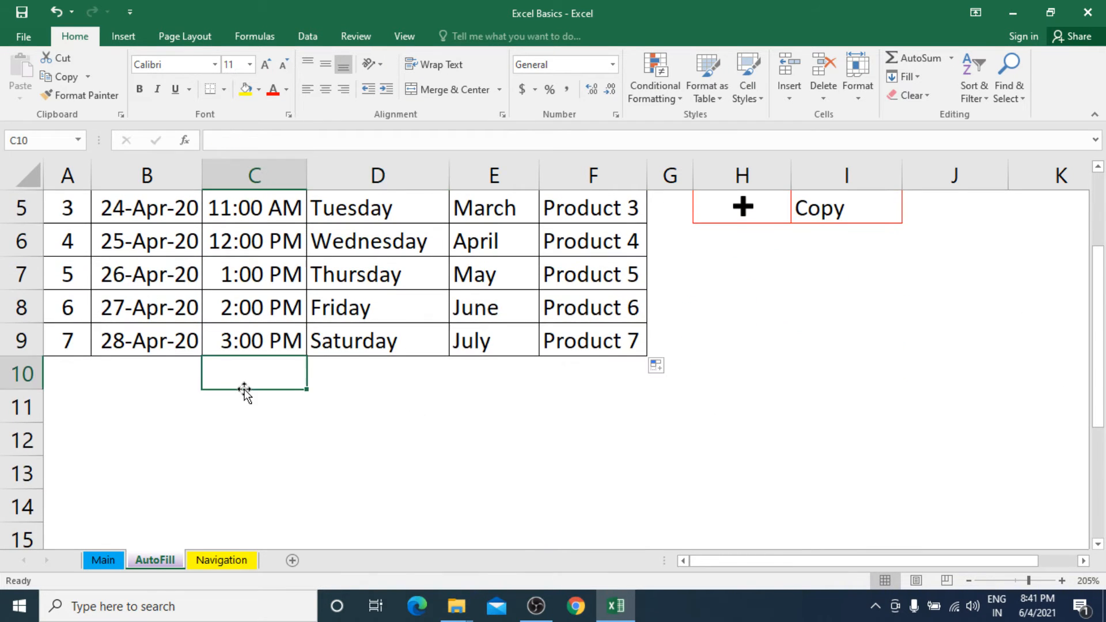
click(252, 403)
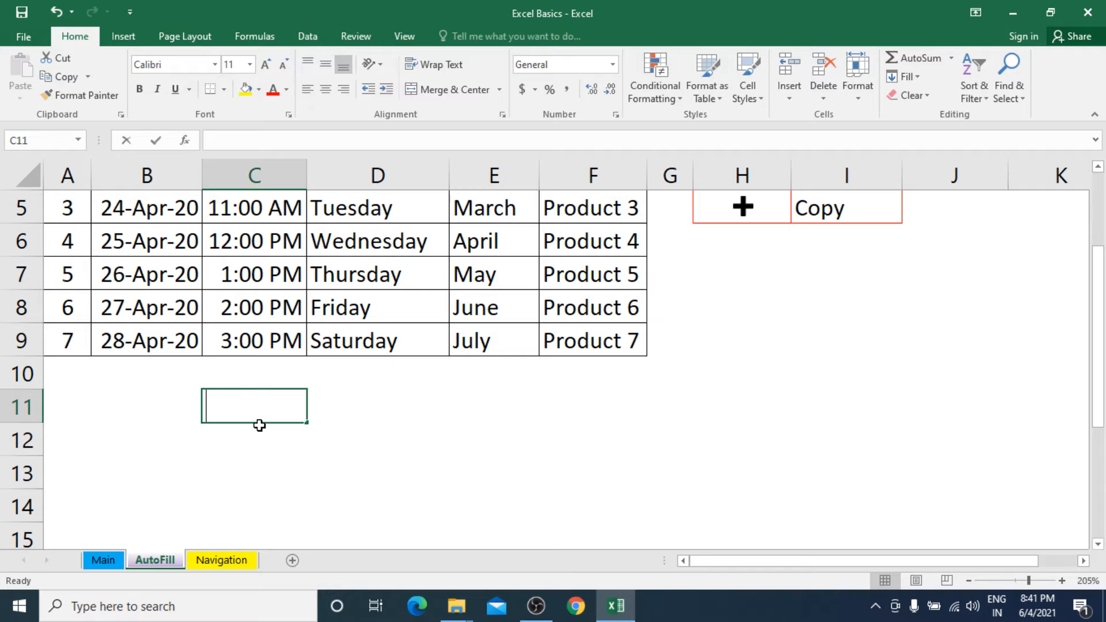
text(12:00 AM)
key(Return)
click(348, 415)
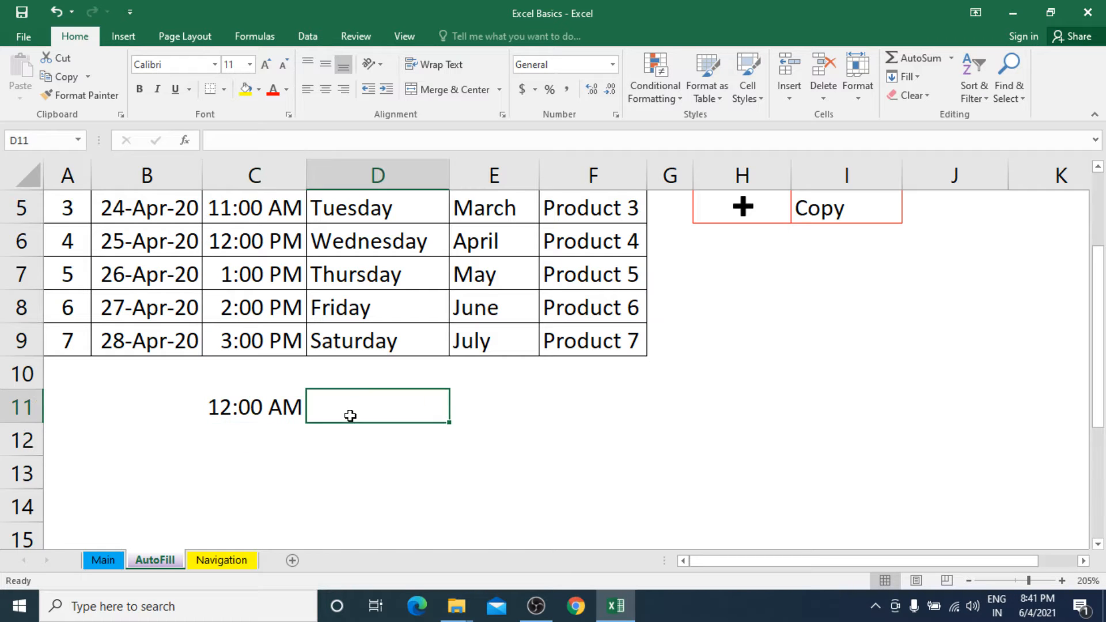
click(288, 407)
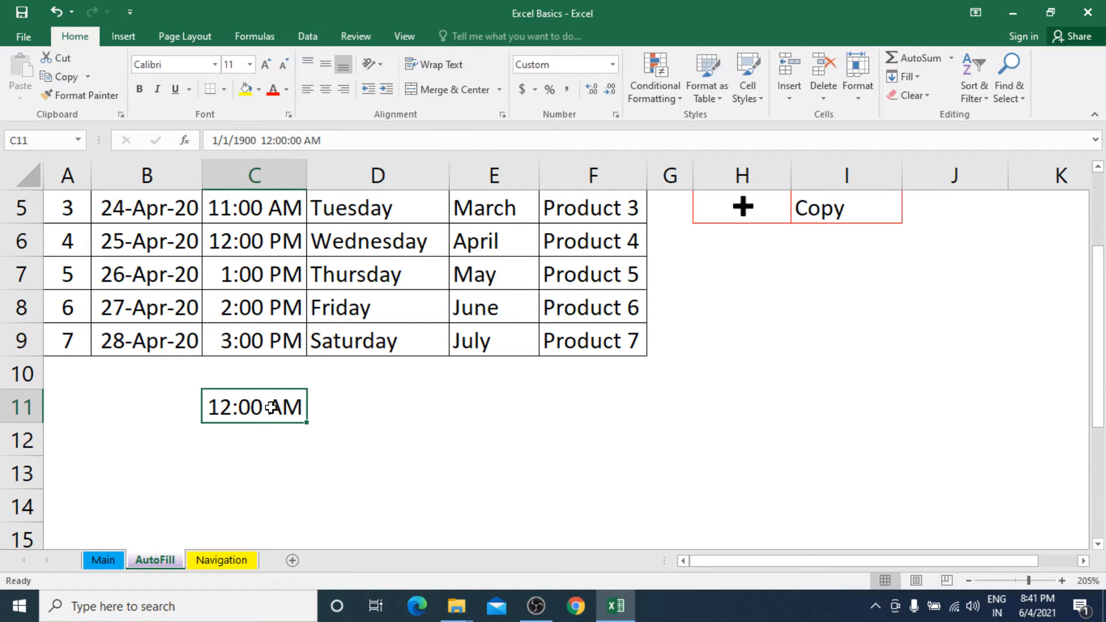
click(263, 440)
text(2)
click(339, 457)
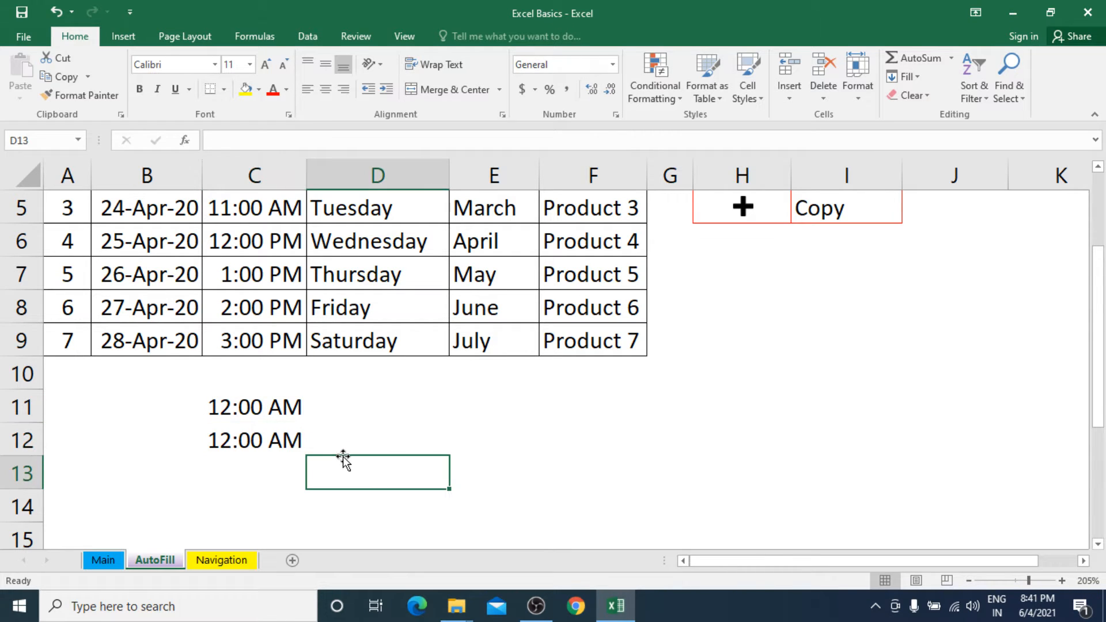
Apply the General number format to C11:C12 and center the two values horizontally.
drag(275, 407, 278, 445)
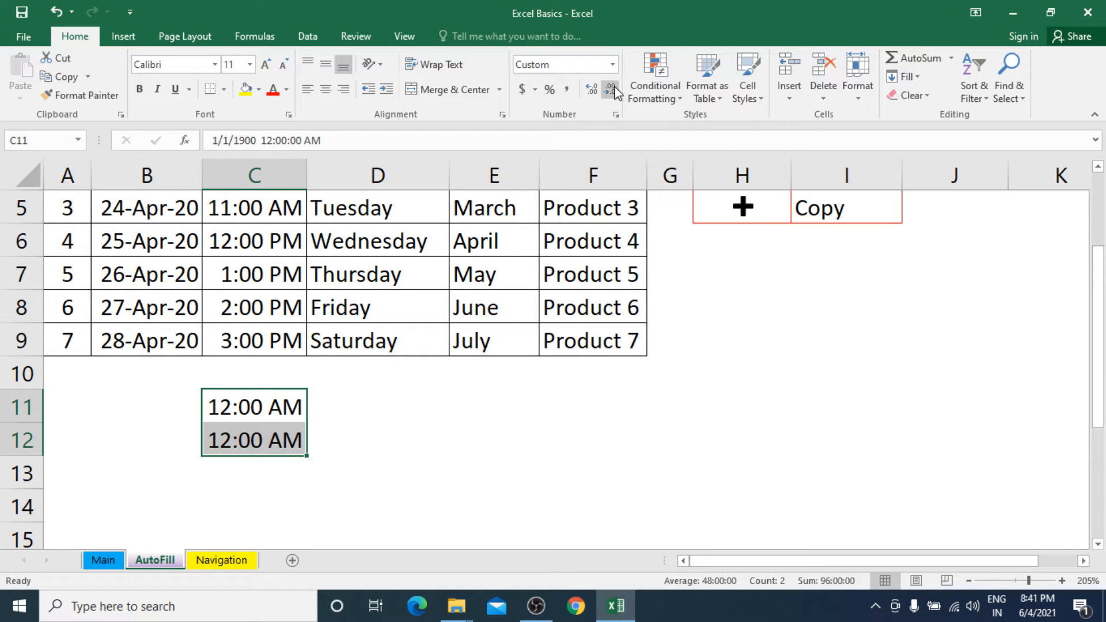
click(613, 67)
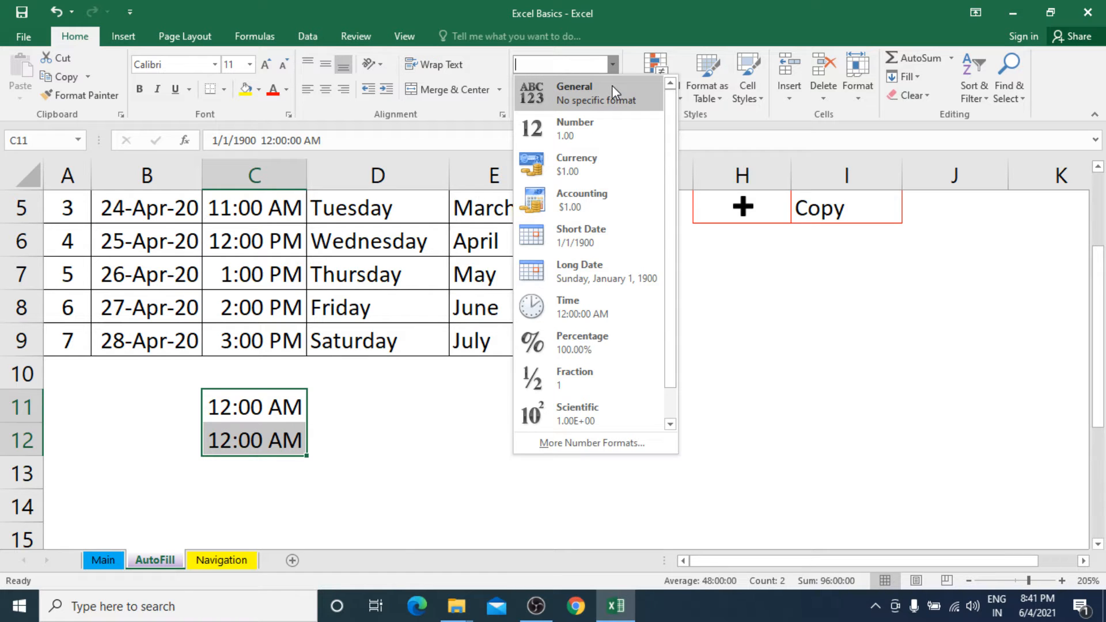
click(612, 86)
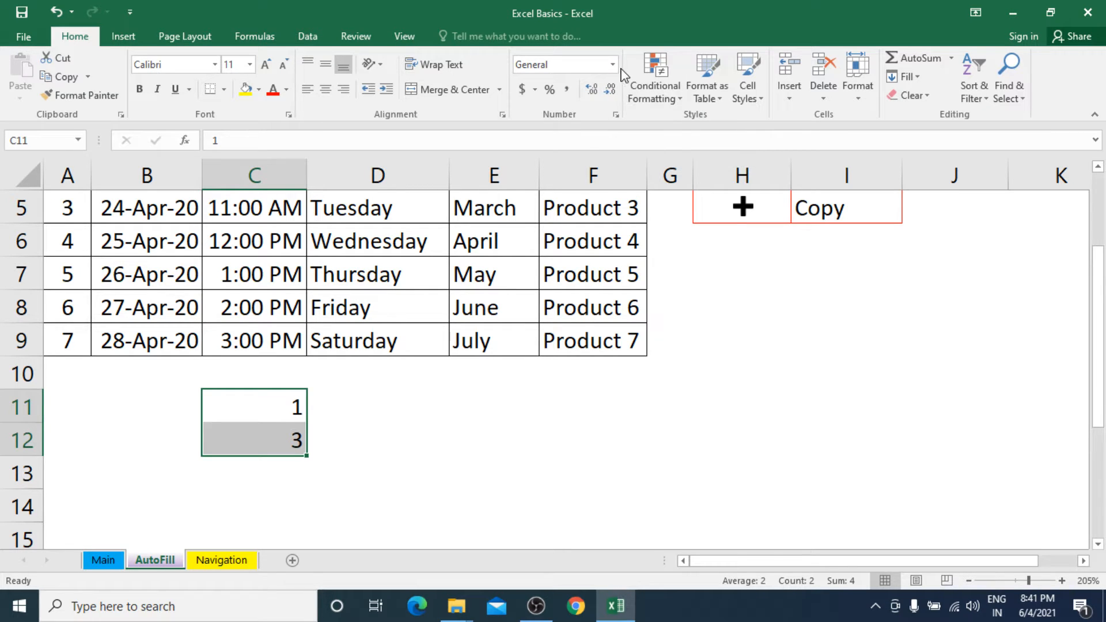
click(613, 64)
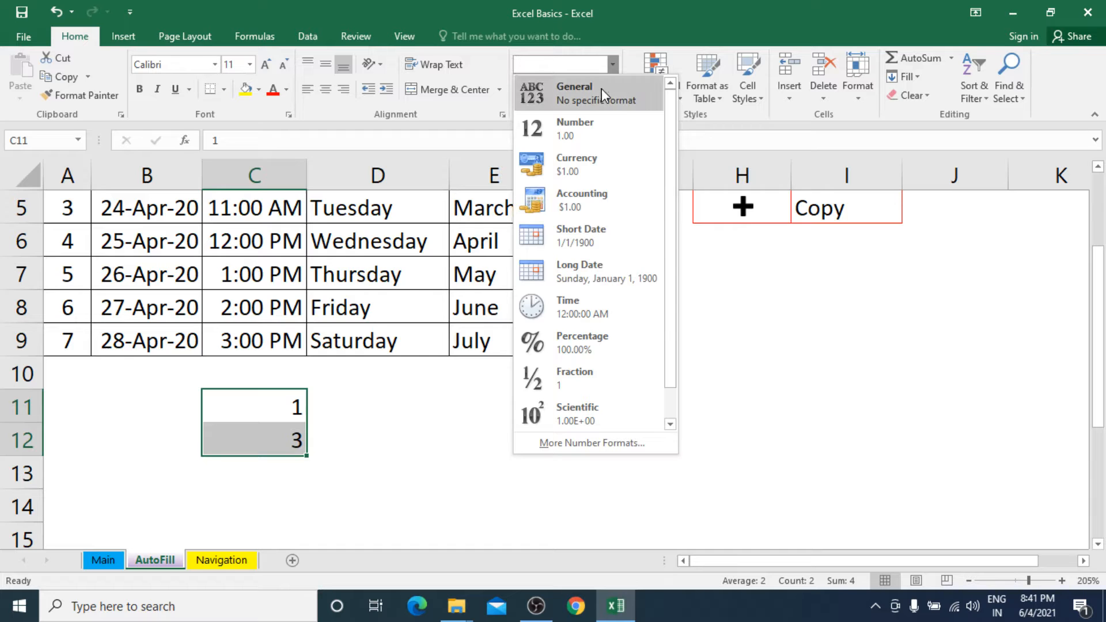
click(601, 88)
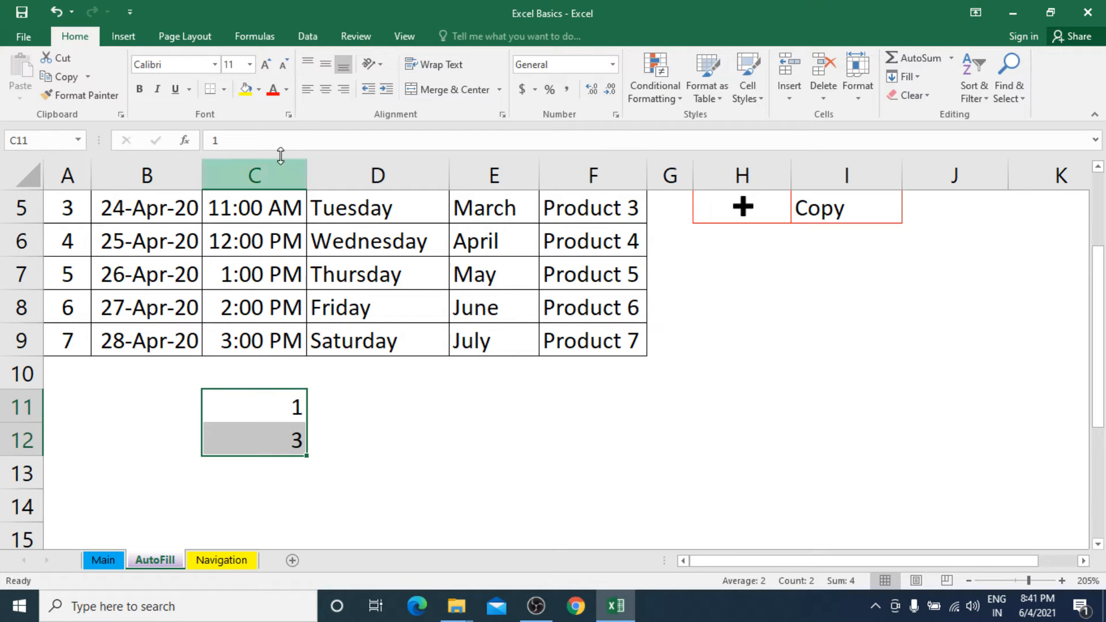
click(327, 94)
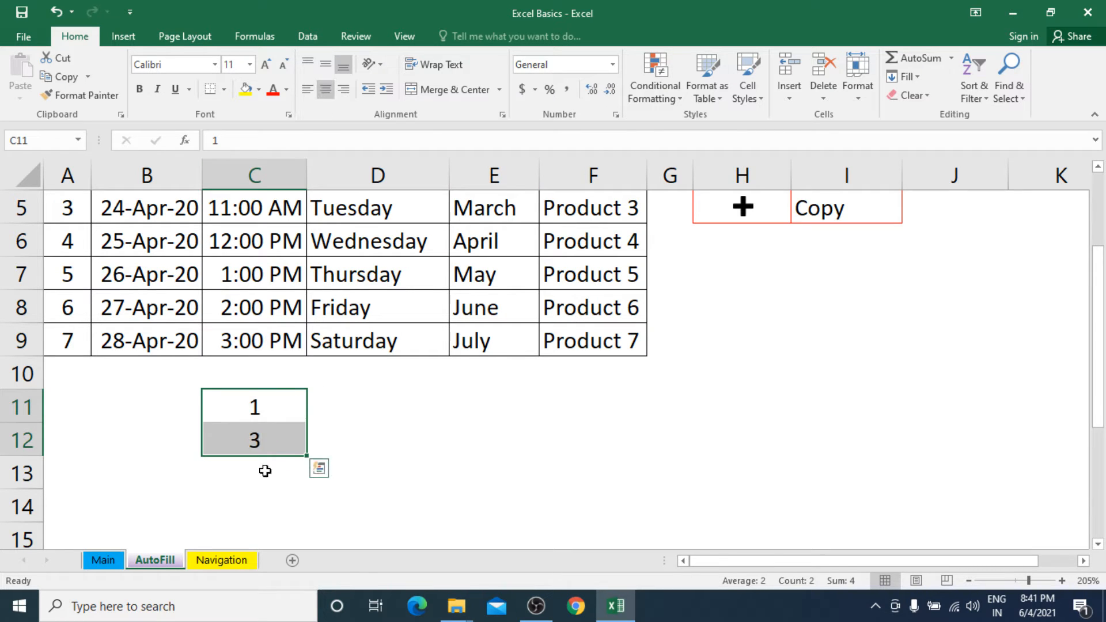
Auto Fill the 1, 3 pattern from C11:C12 down to C18 as a series in steps of 2.
click(283, 410)
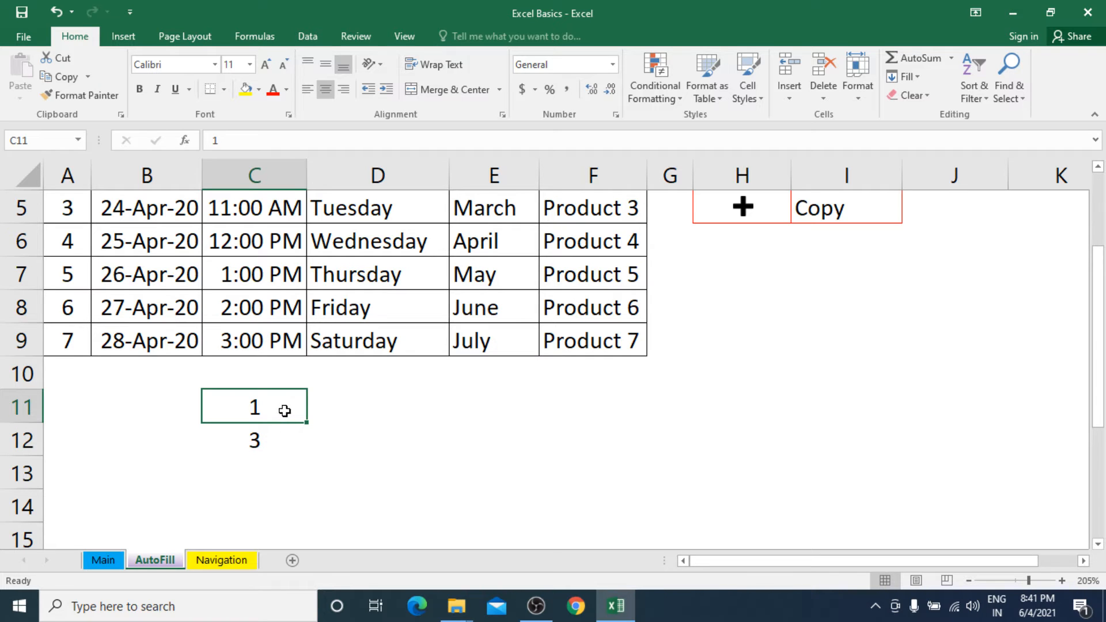
drag(284, 410, 283, 439)
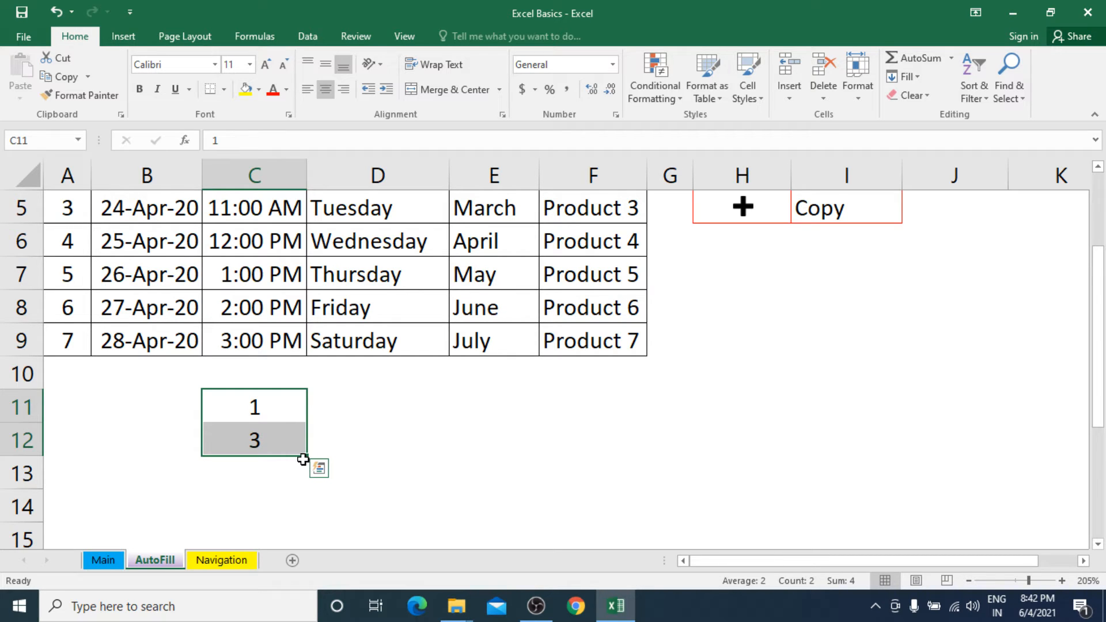
drag(309, 457, 300, 529)
drag(299, 546, 294, 524)
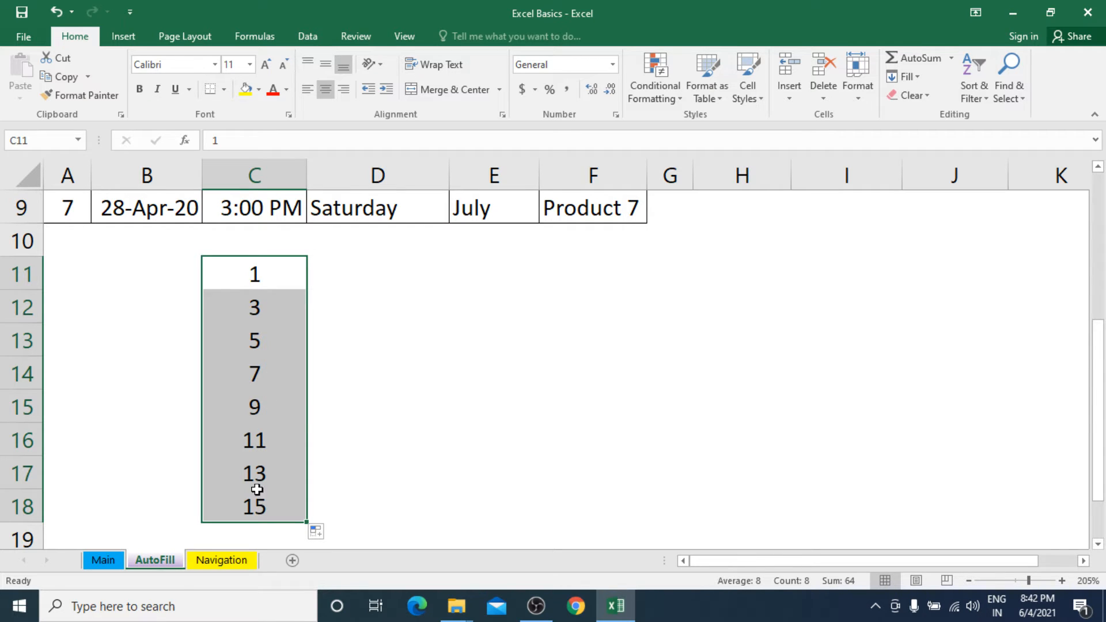
Enter 101 in cell D11 and 105 in D12, and Auto Fill the pattern down to D18.
drag(347, 290, 347, 290)
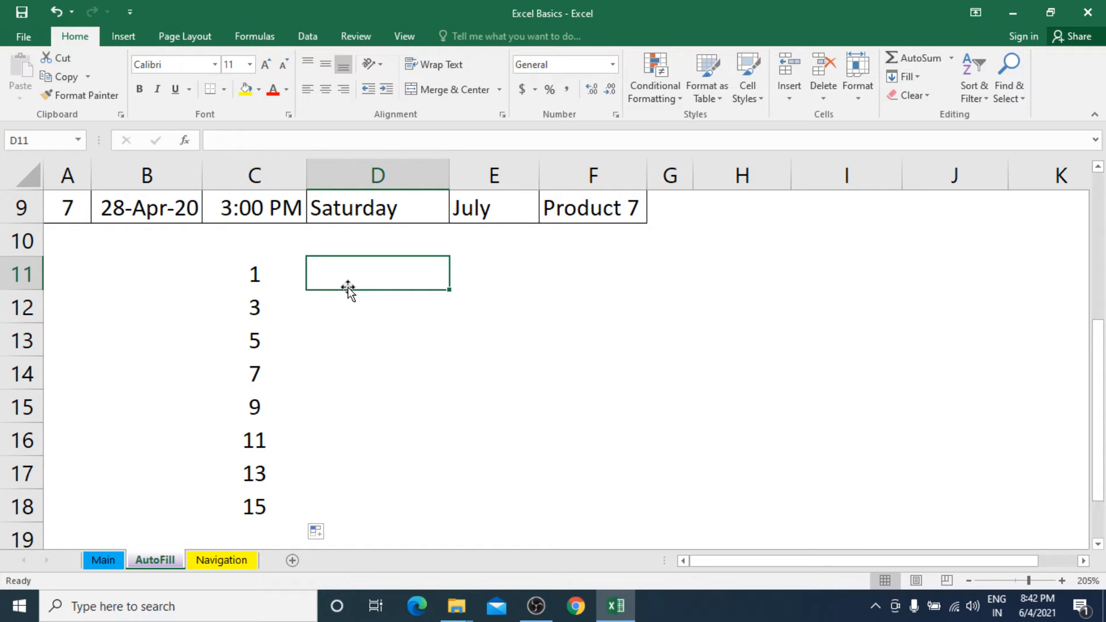
text(101)
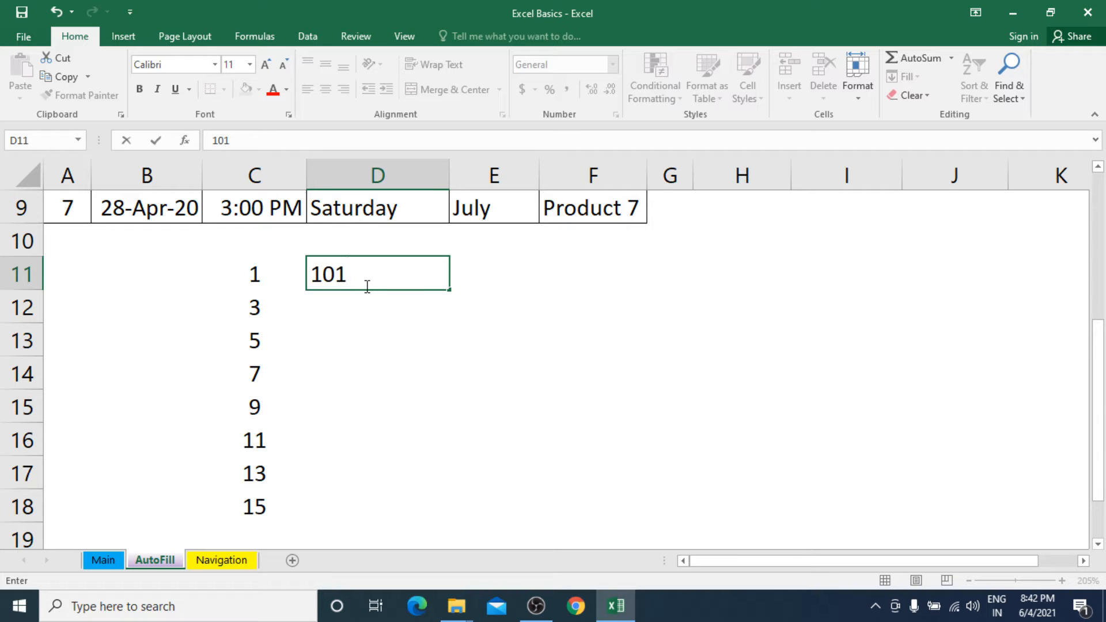
key(Return)
text(10)
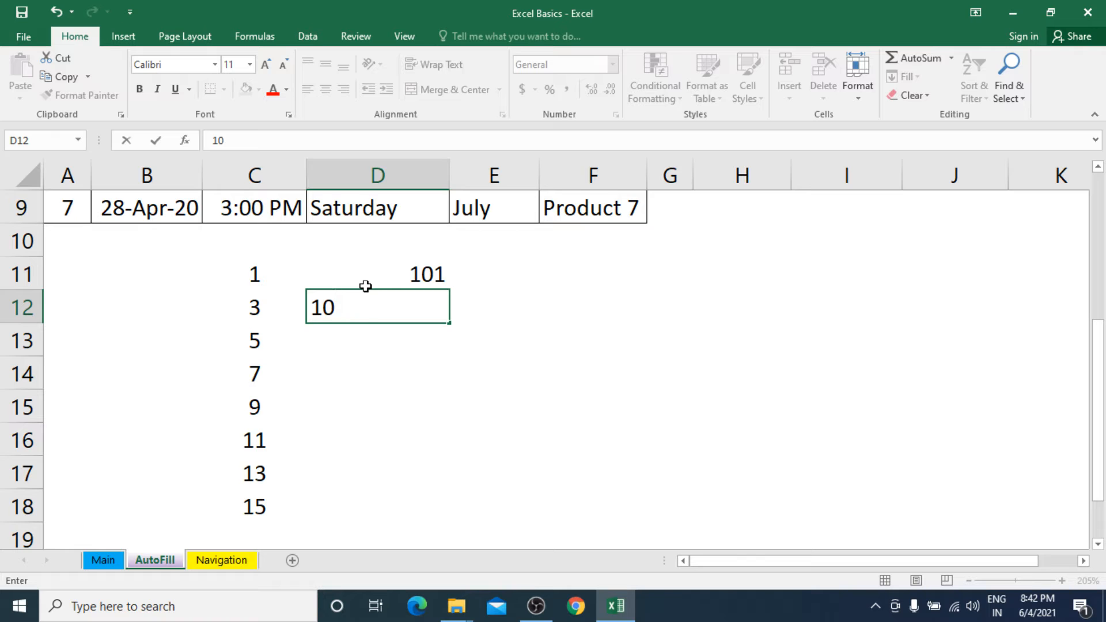
text(5)
key(Return)
drag(377, 288, 382, 314)
drag(449, 324, 460, 505)
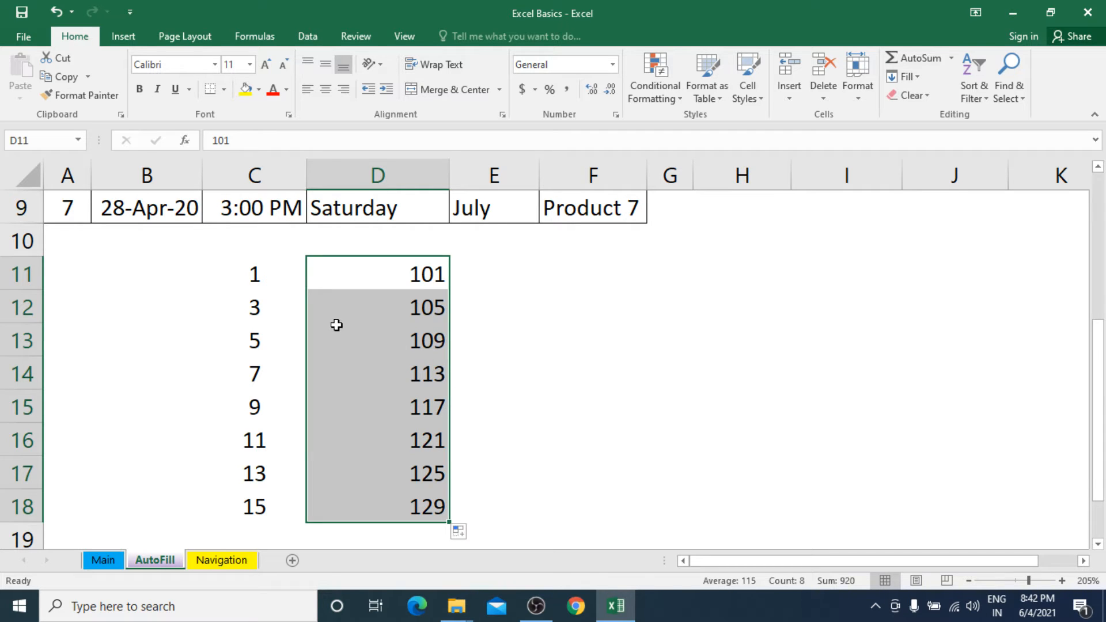
Clear both number series from C11:D18.
drag(248, 274, 398, 506)
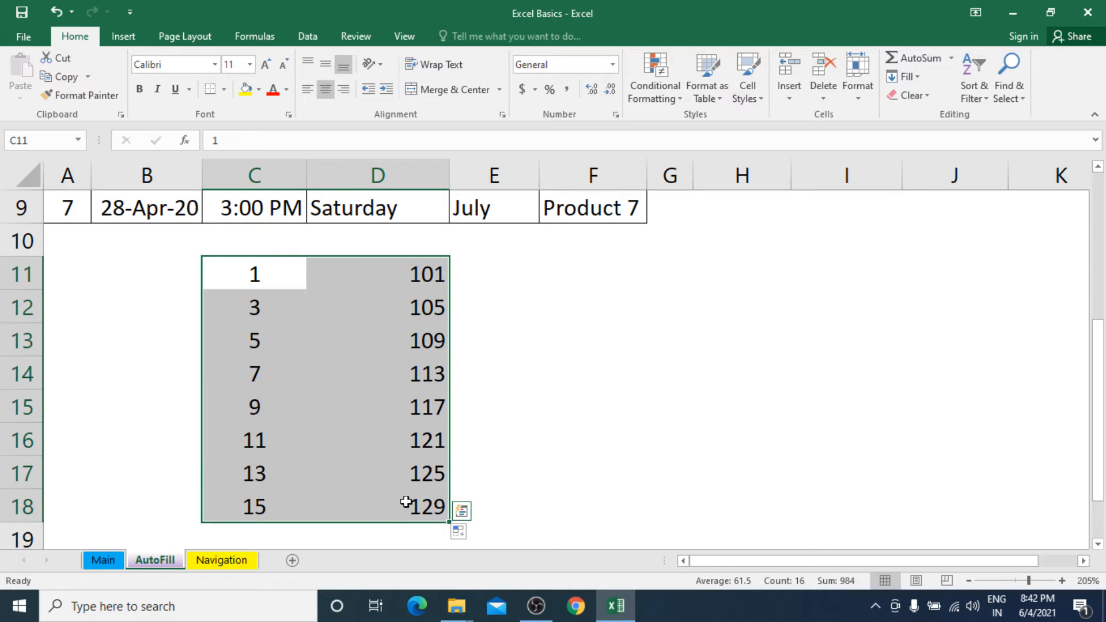
key(Delete)
click(281, 282)
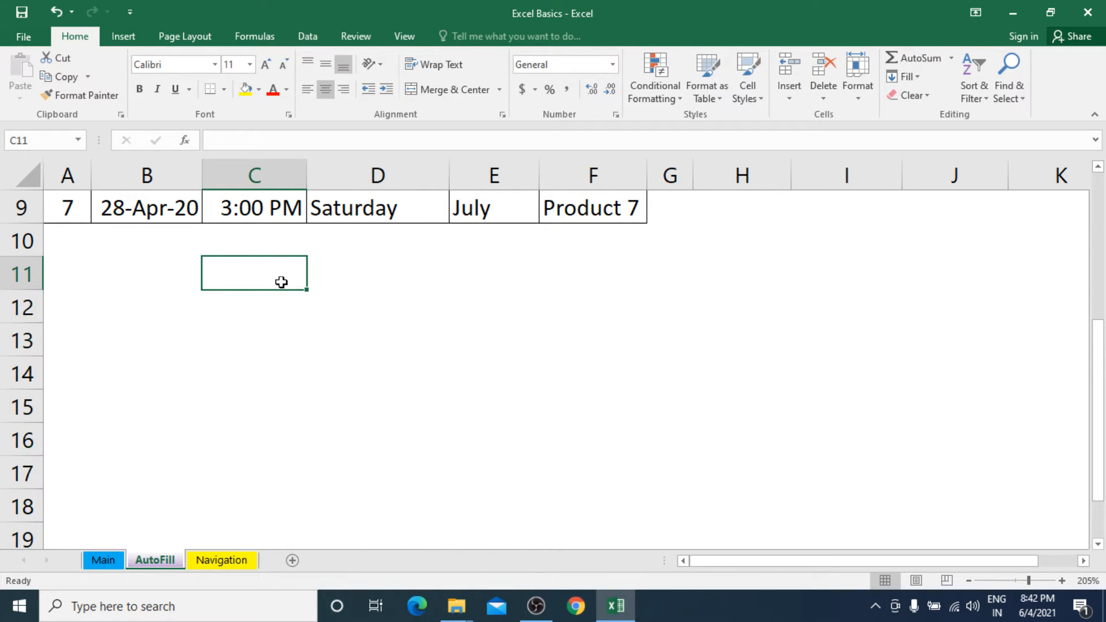
Enter the letter A in cell H7, below the Cursor Pointers table.
scroll(281, 282, up, 3)
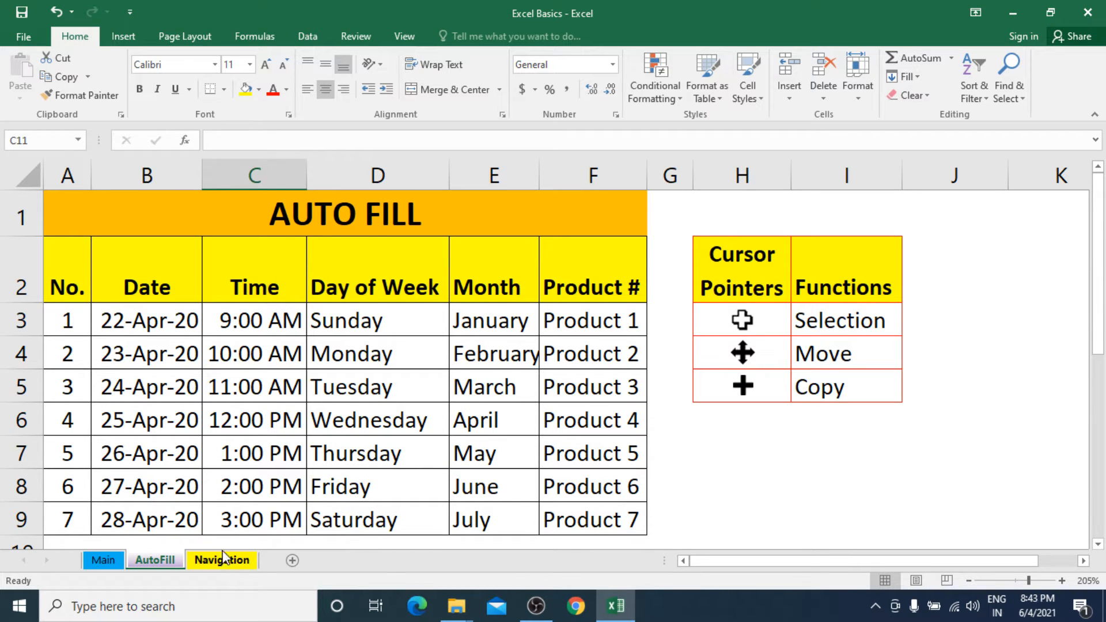
click(730, 454)
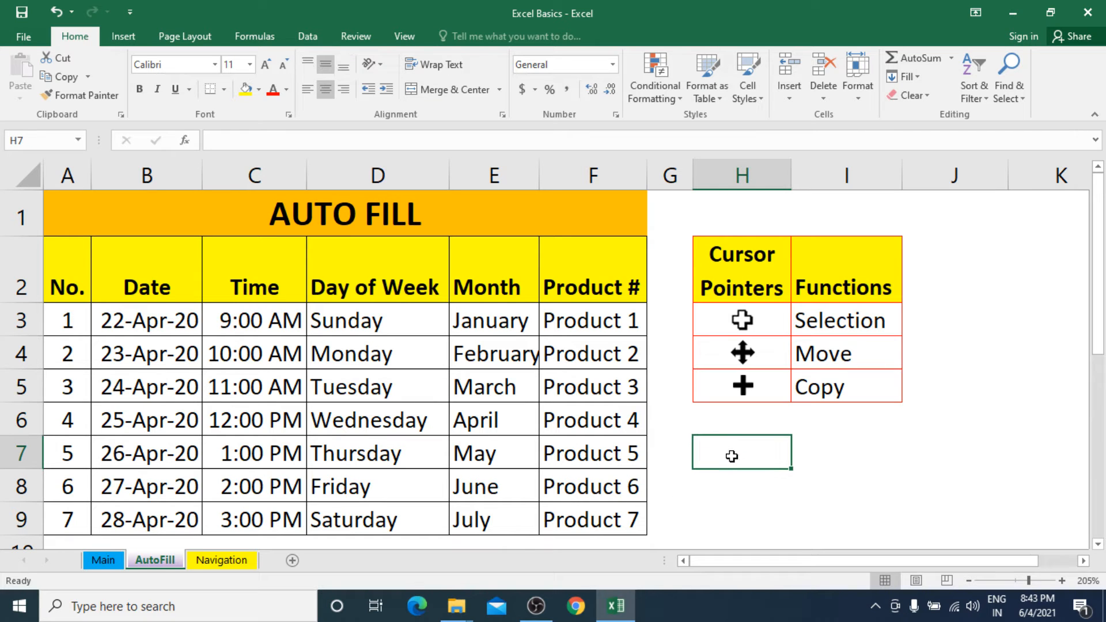
text(a)
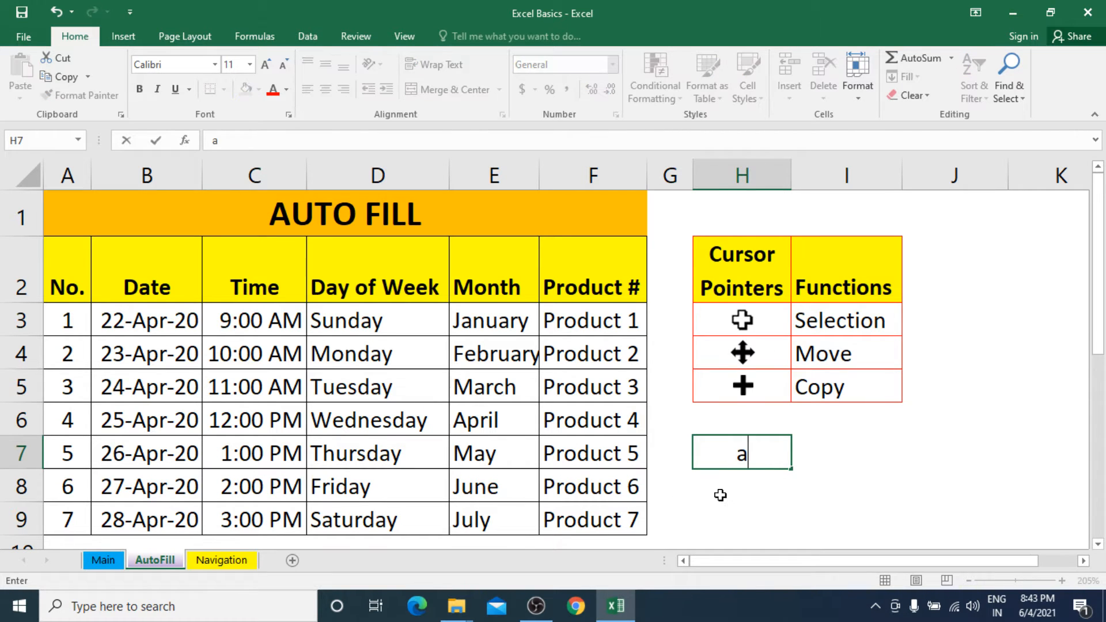
key(BackSpace)
text(A)
key(Return)
Auto Fill the letter A from H7 down to H12, and clear the filled cells H7:H12.
scroll(735, 505, down, 3)
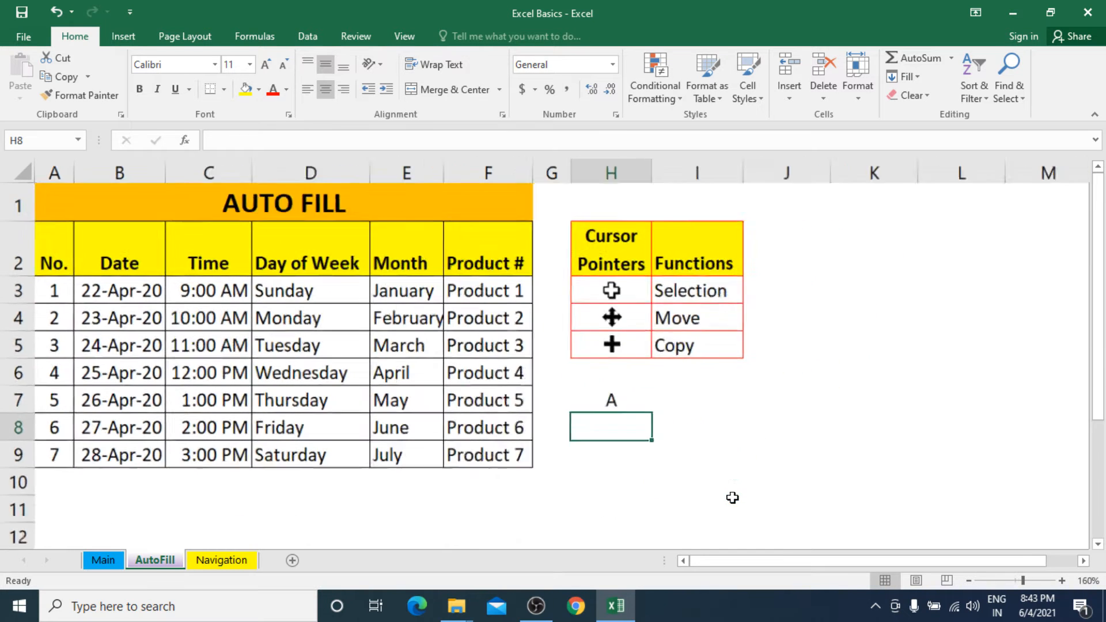
click(599, 395)
drag(619, 401, 622, 452)
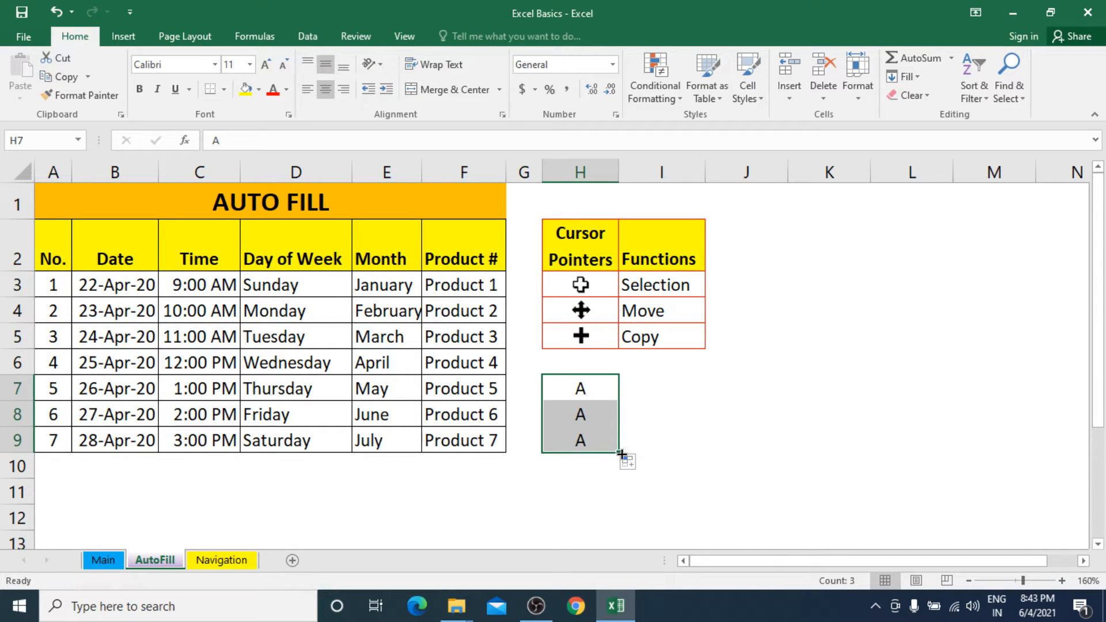
drag(622, 452, 623, 526)
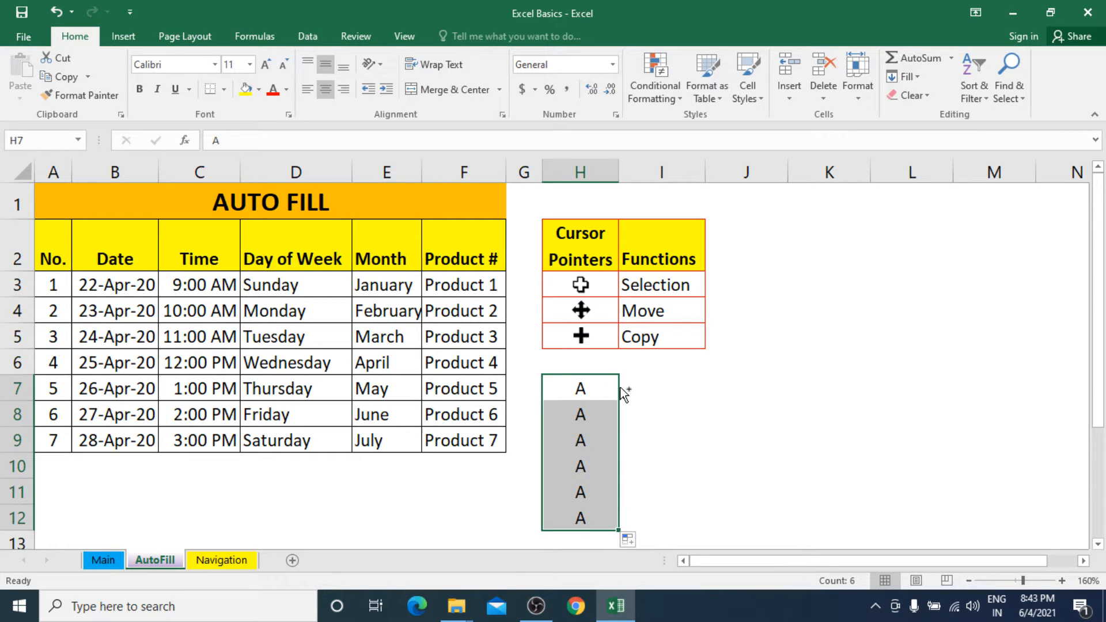
click(608, 392)
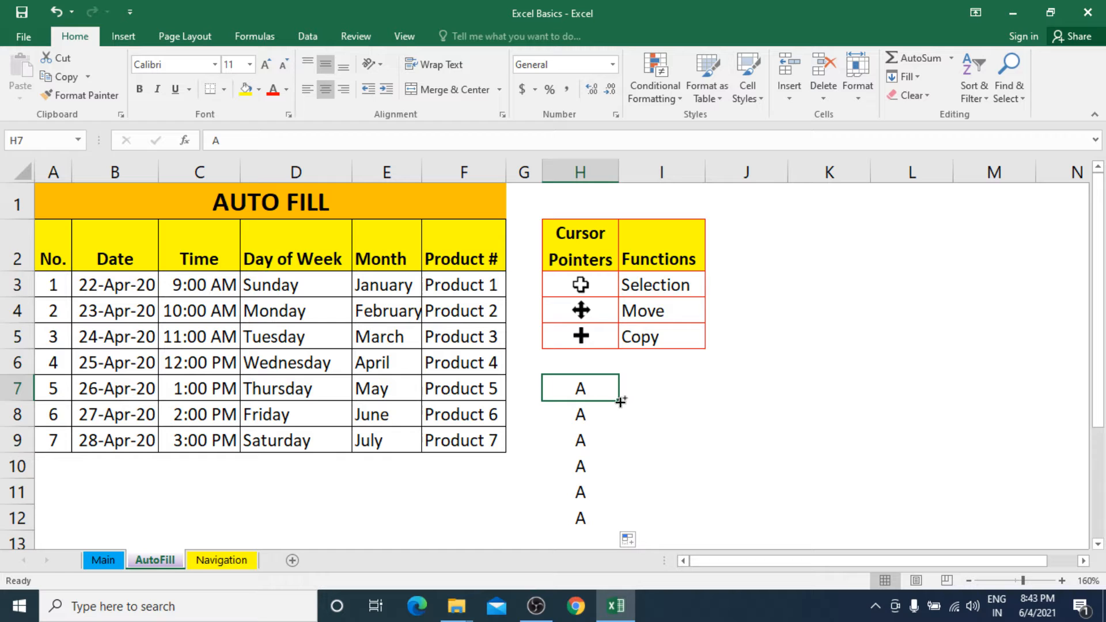
drag(618, 399, 622, 525)
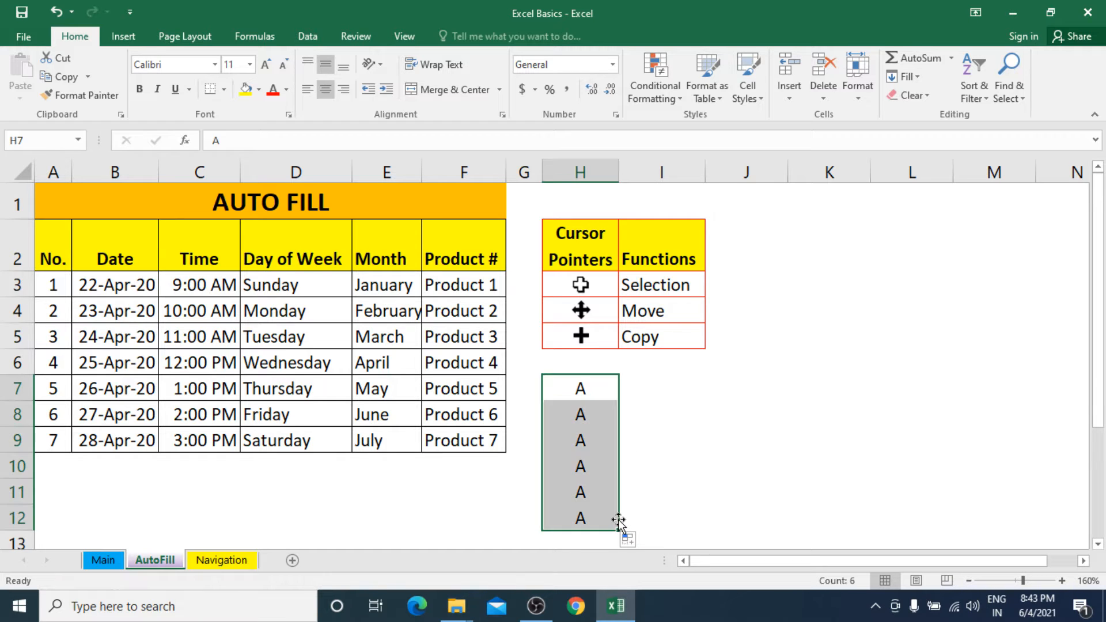
key(Delete)
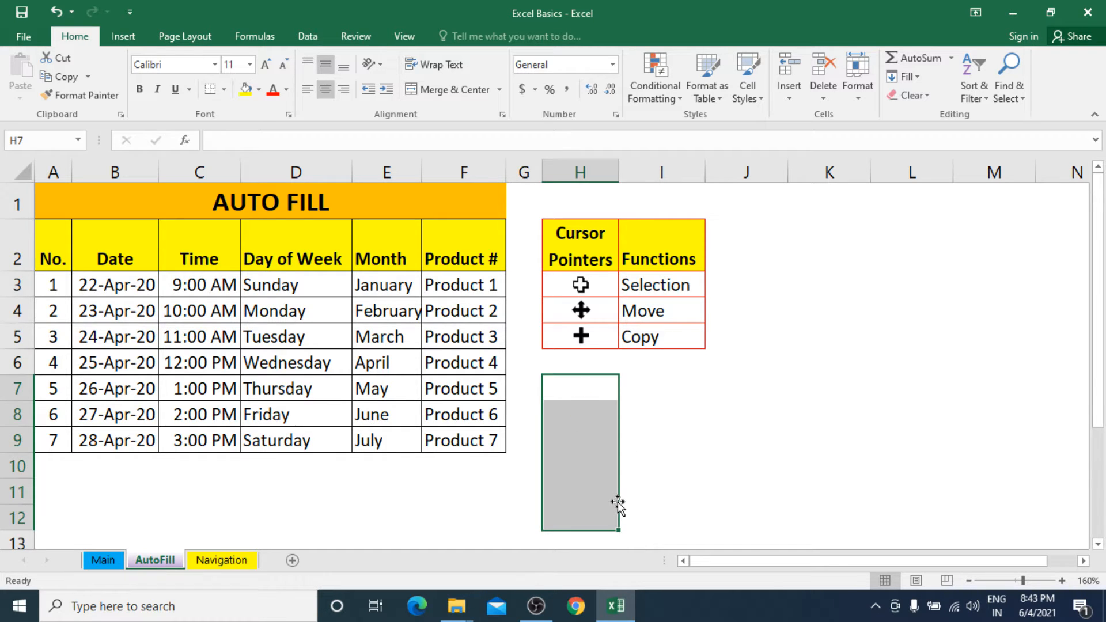
click(588, 391)
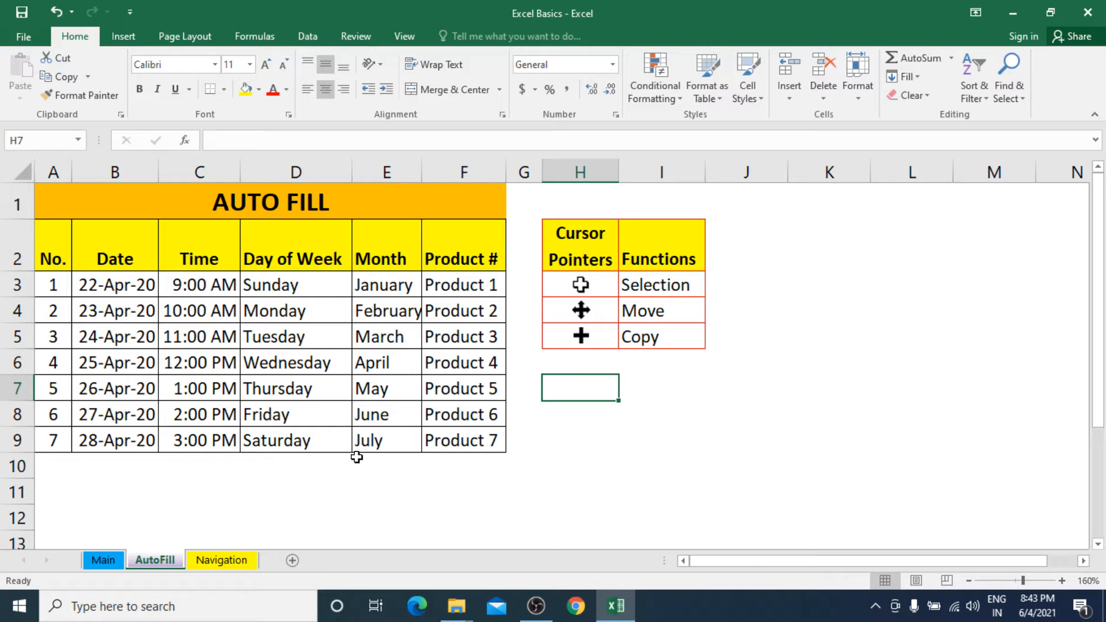
Open the Navigation sheet and examine the party table and the topics in the Keyboard Shortcut Keys list.
click(221, 561)
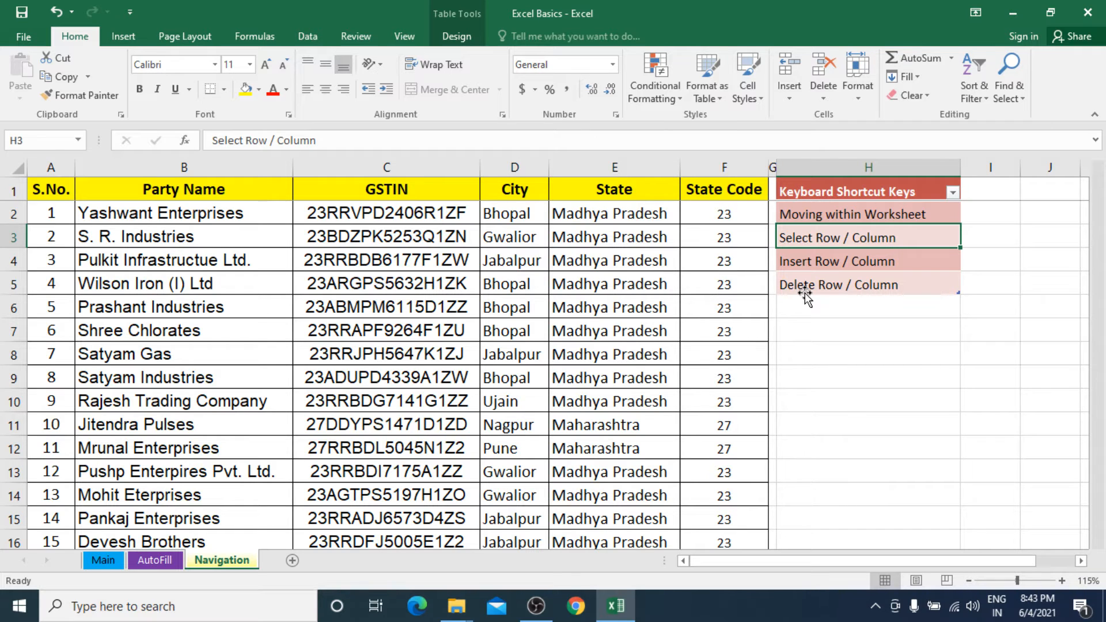
scroll(567, 286, down, 9)
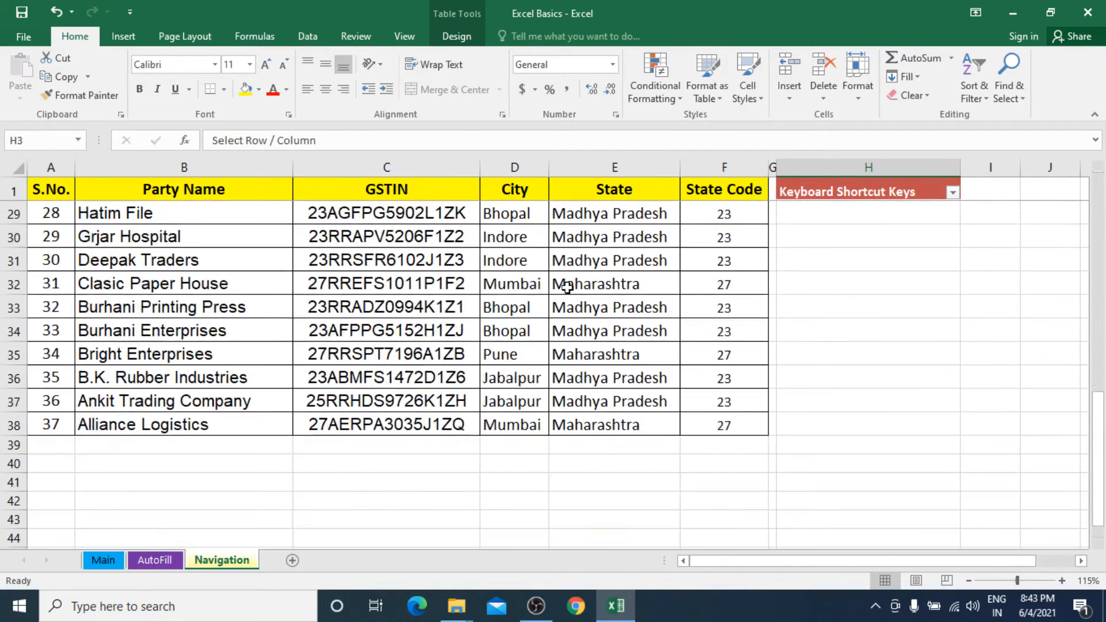
scroll(567, 286, up, 9)
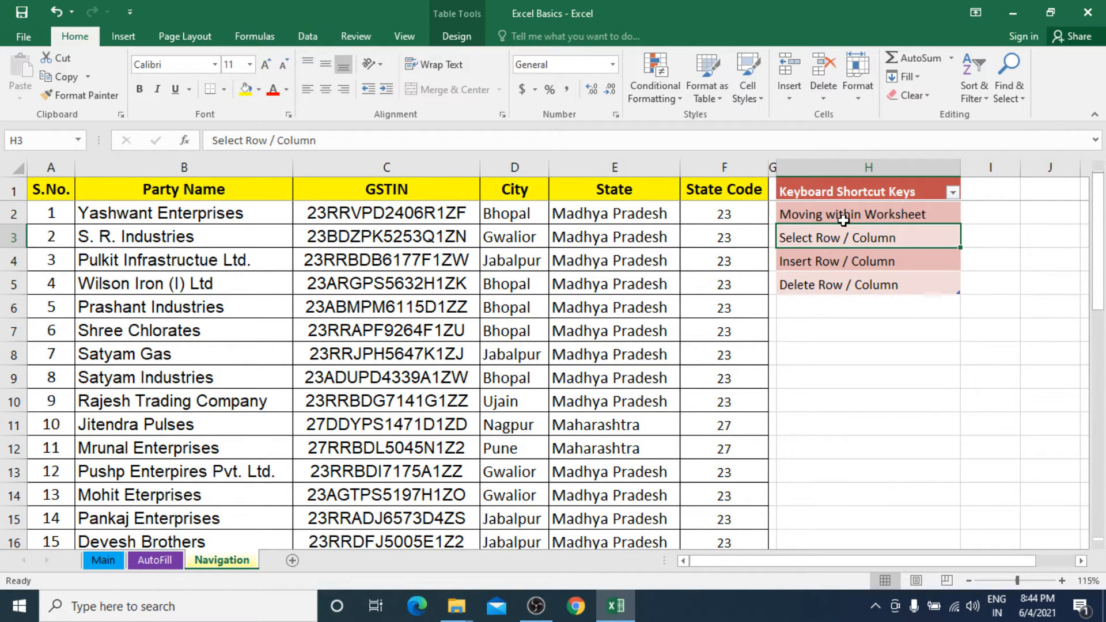
click(875, 215)
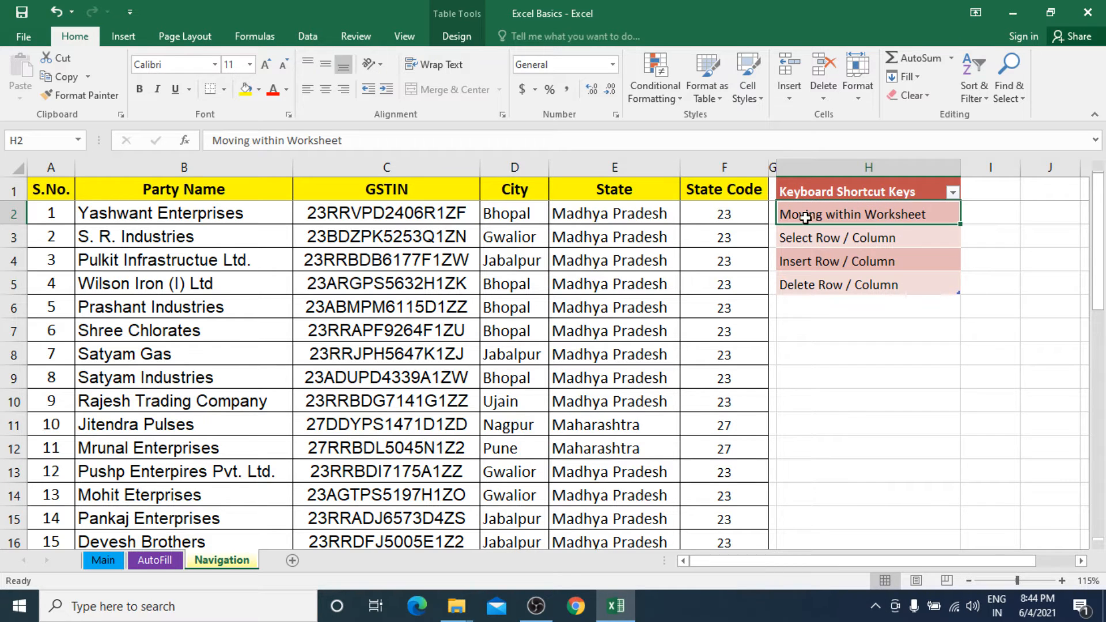
click(895, 233)
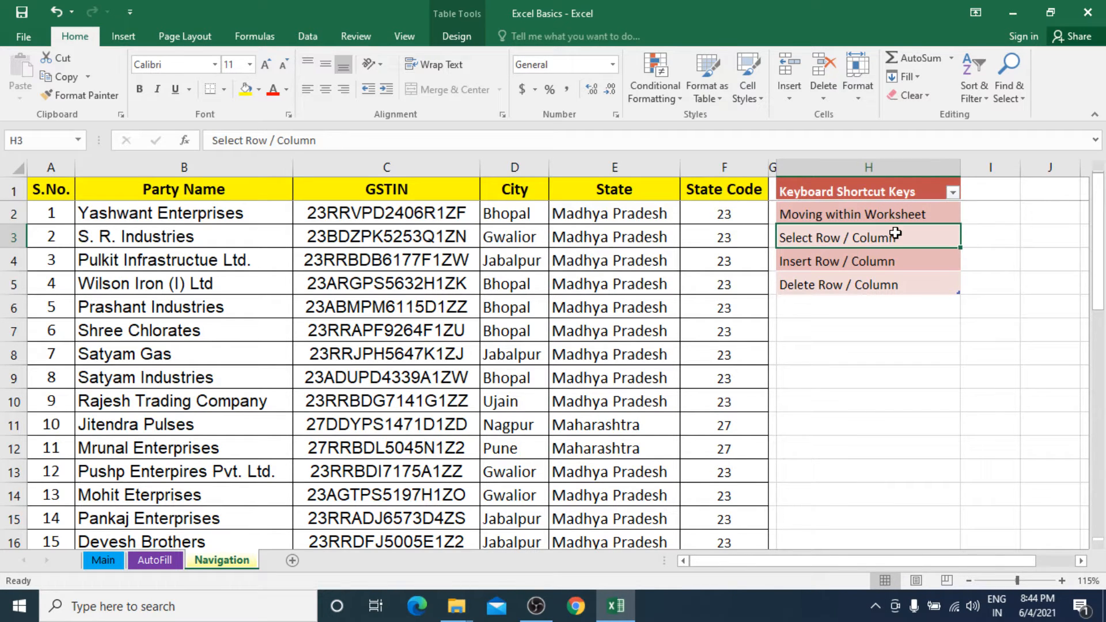
click(895, 219)
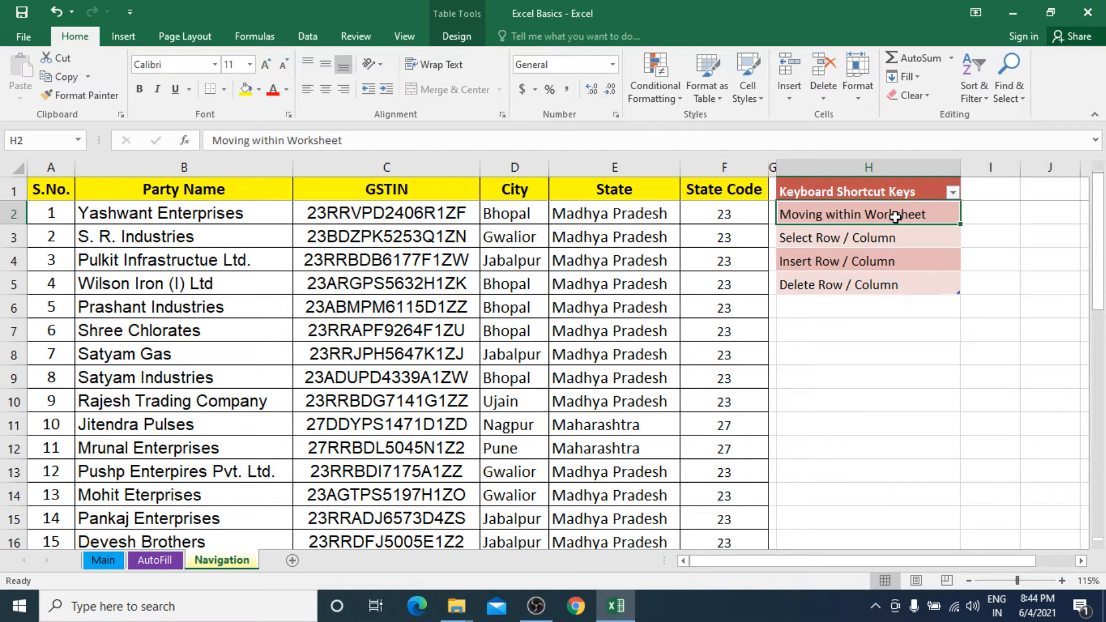
Move the active cell from the Party Name header in B1 down to B8, and across row 8 to I8.
click(253, 183)
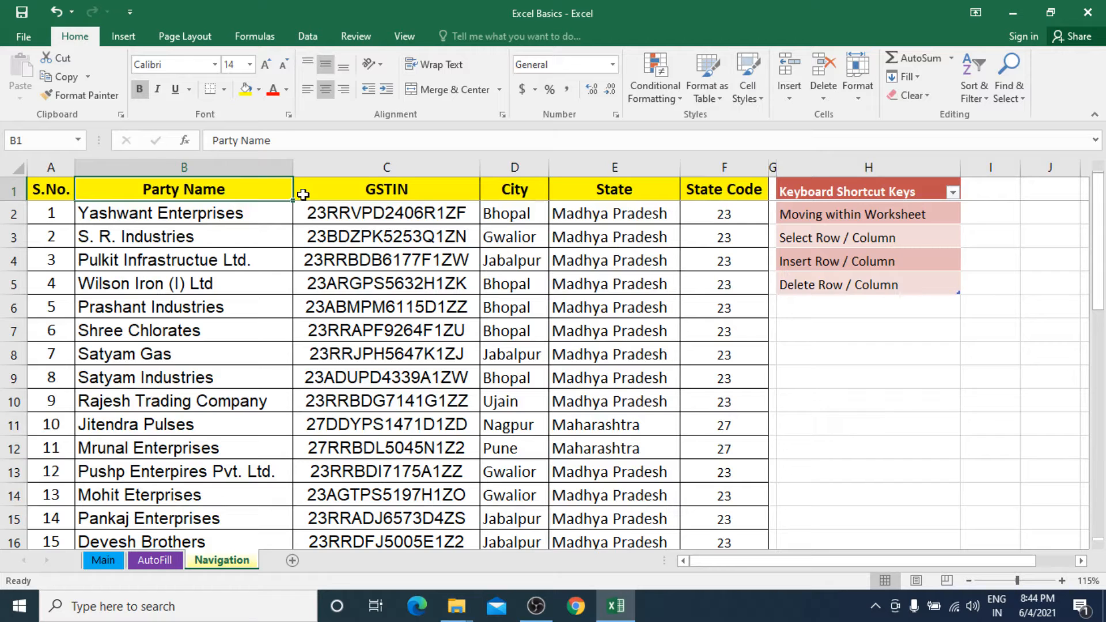
key(Down)
key(Down)
key(Down)
key(Down)
key(Down)
key(Down)
key(Down)
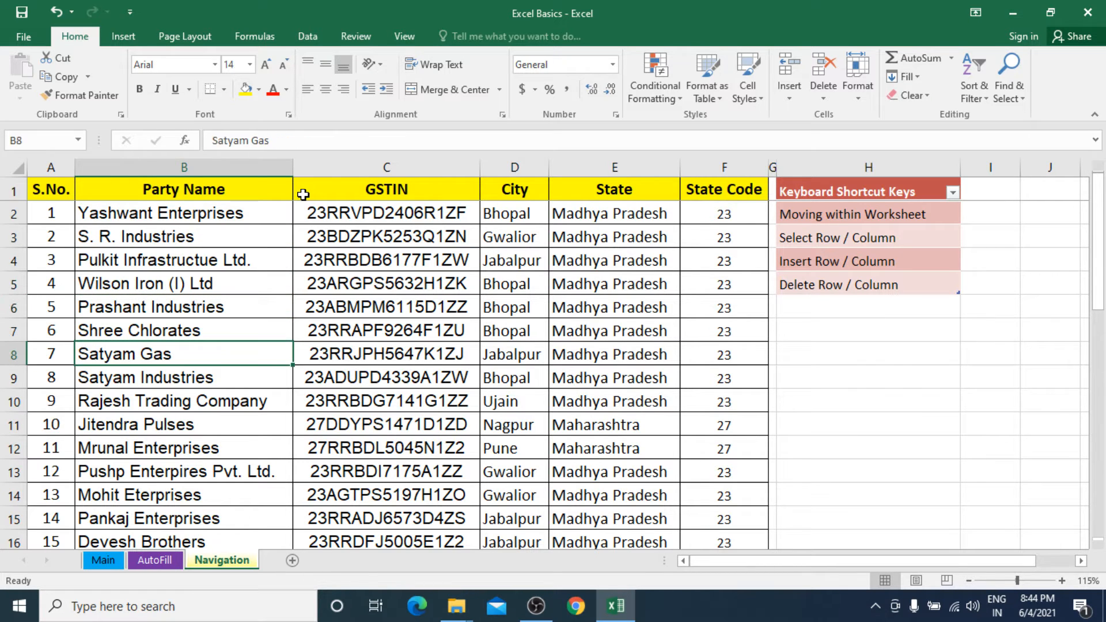
key(Right)
key(Right)
key(Right)
key(Right)
key(Right)
key(Right)
key(Right)
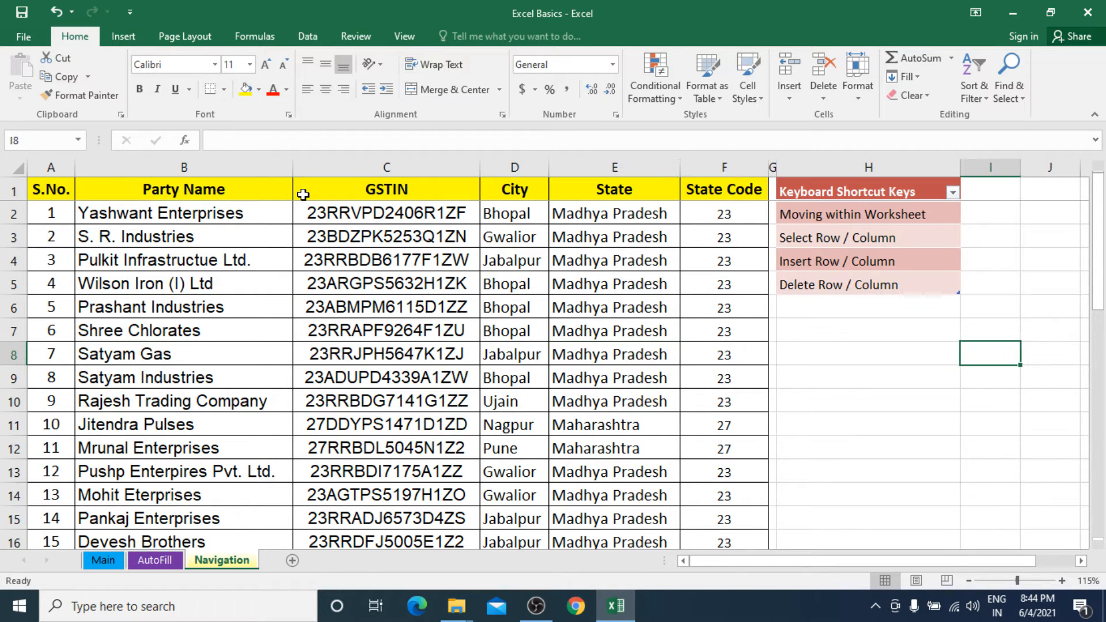
Move the active cell back along row 8 to A8, and up column A to the S.No. header in A1.
key(Left)
key(Left)
key(Left)
key(Left)
key(Left)
key(Left)
key(Left)
key(Left)
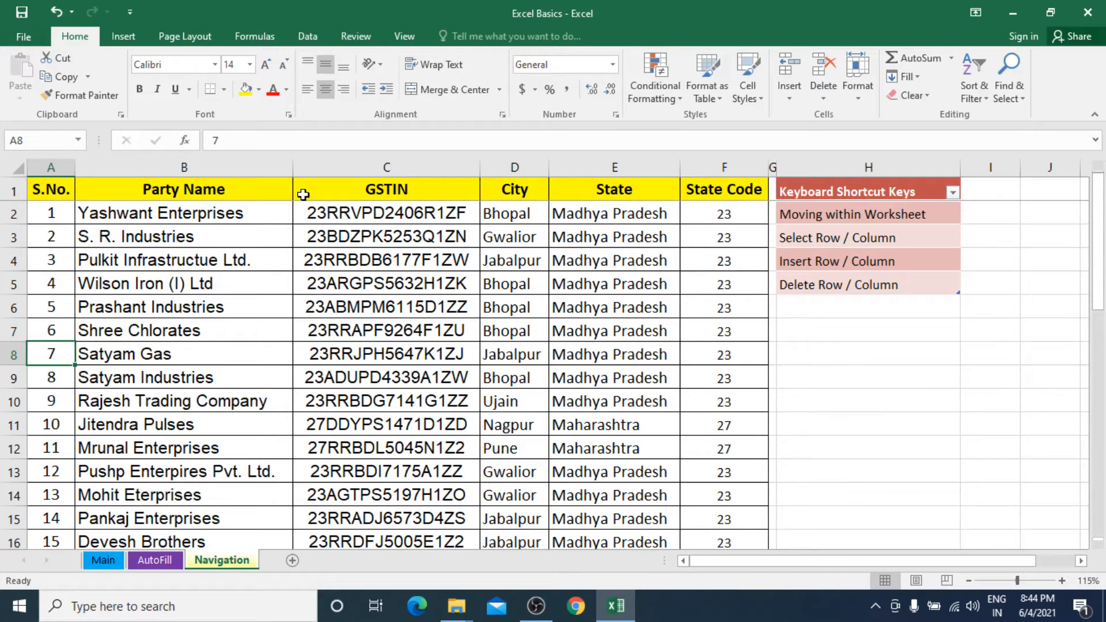
key(Up)
key(Up)
key(Up)
key(Up)
key(Up)
key(Up)
key(Up)
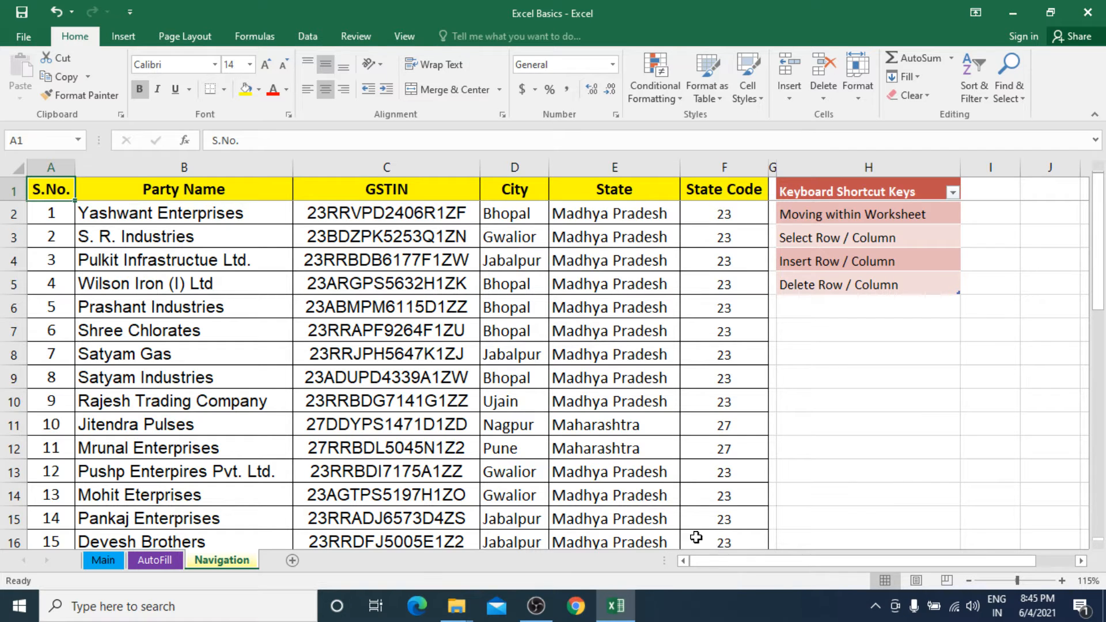
Jump directly to cell F16 by entering its address in the Name Box.
click(51, 136)
text(F16)
key(Return)
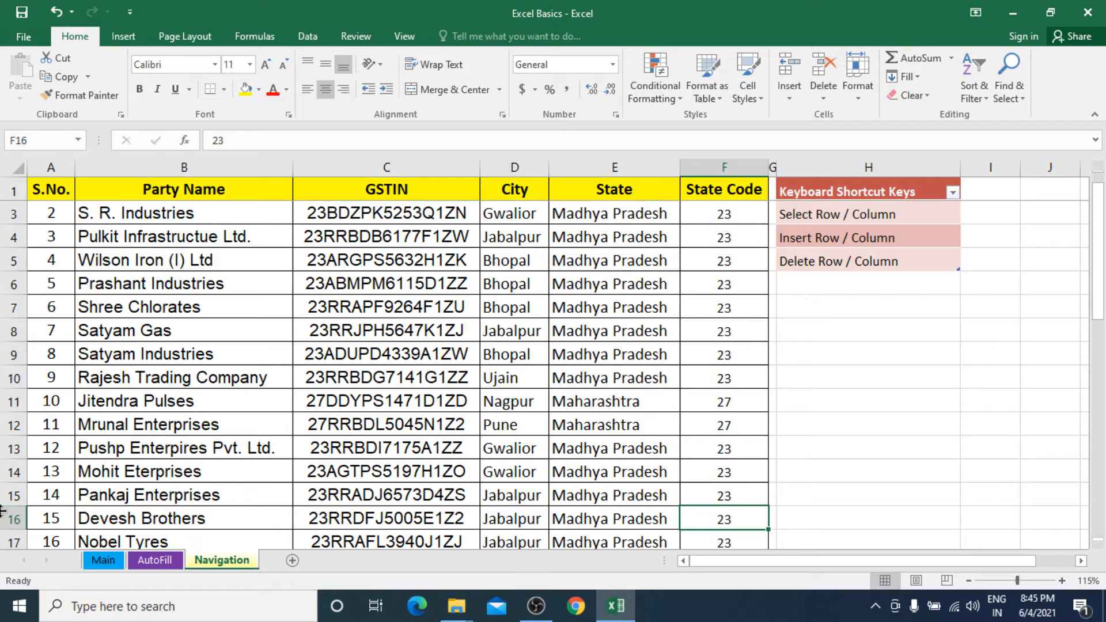
Return to cell A1, and move the active cell through the Party Name column to B3.
scroll(139, 443, up, 1)
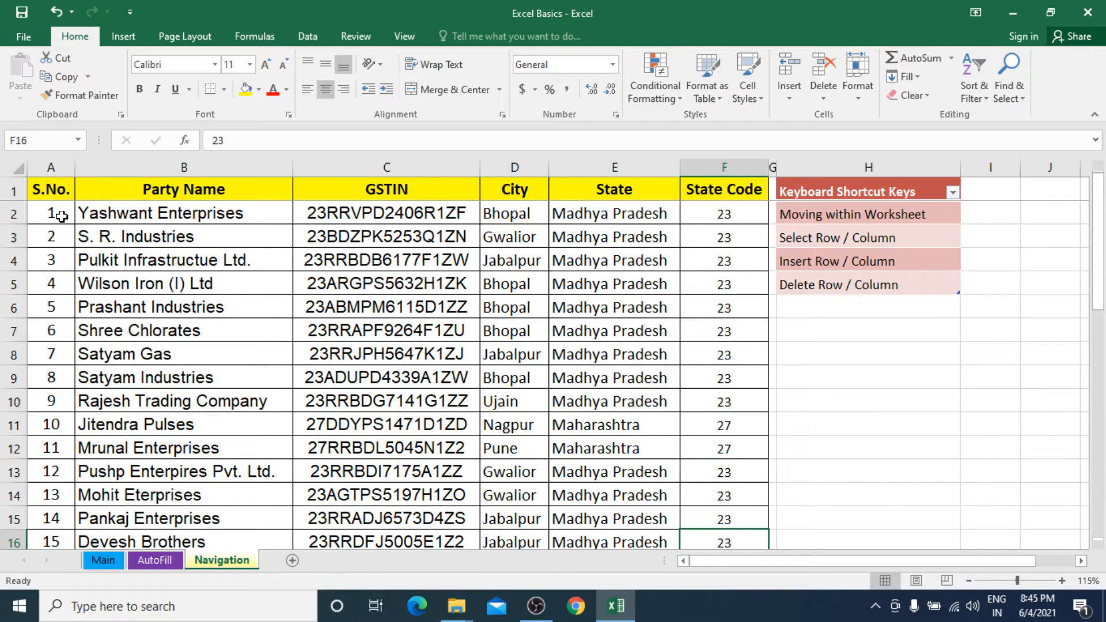
click(60, 191)
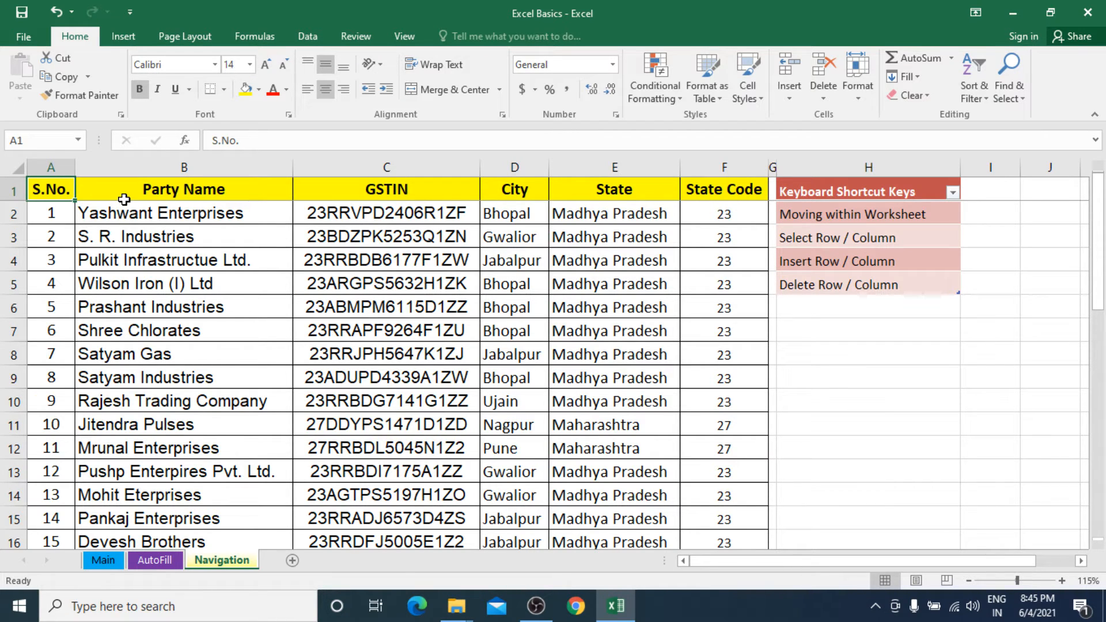
drag(127, 202, 127, 200)
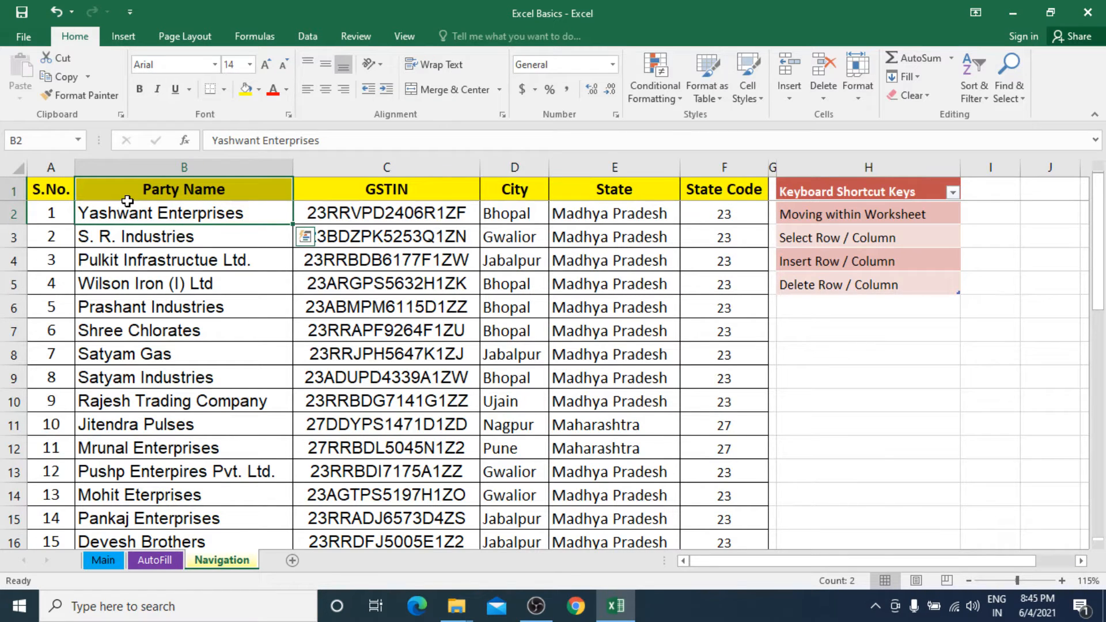
key(Down)
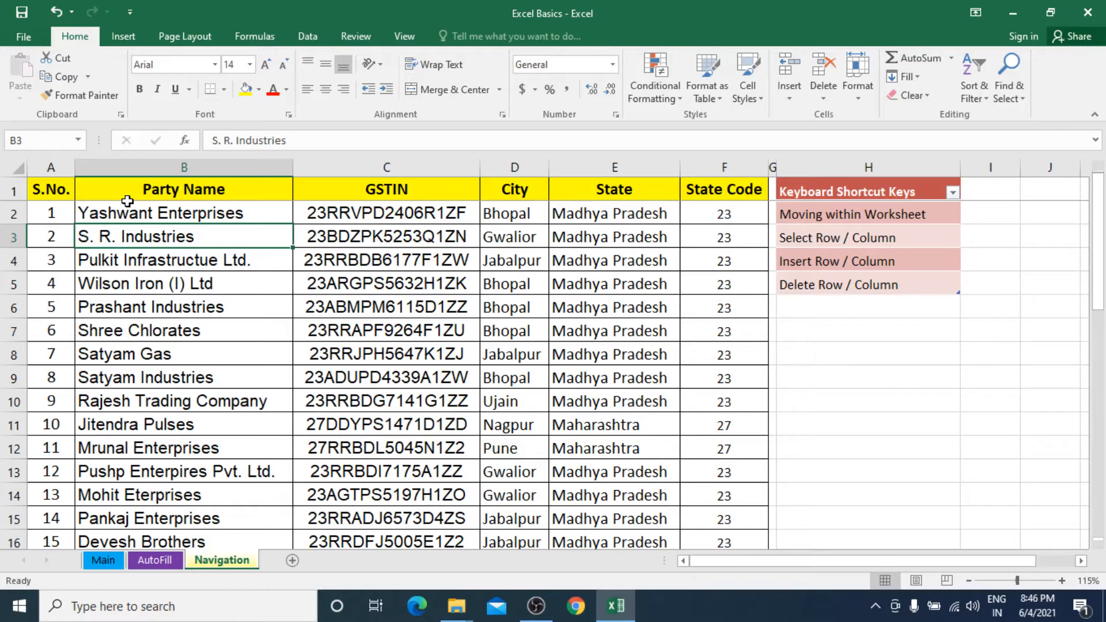
Jump to cell P25000 with the Go To command, and select the whole of column P.
key(ctrl+g)
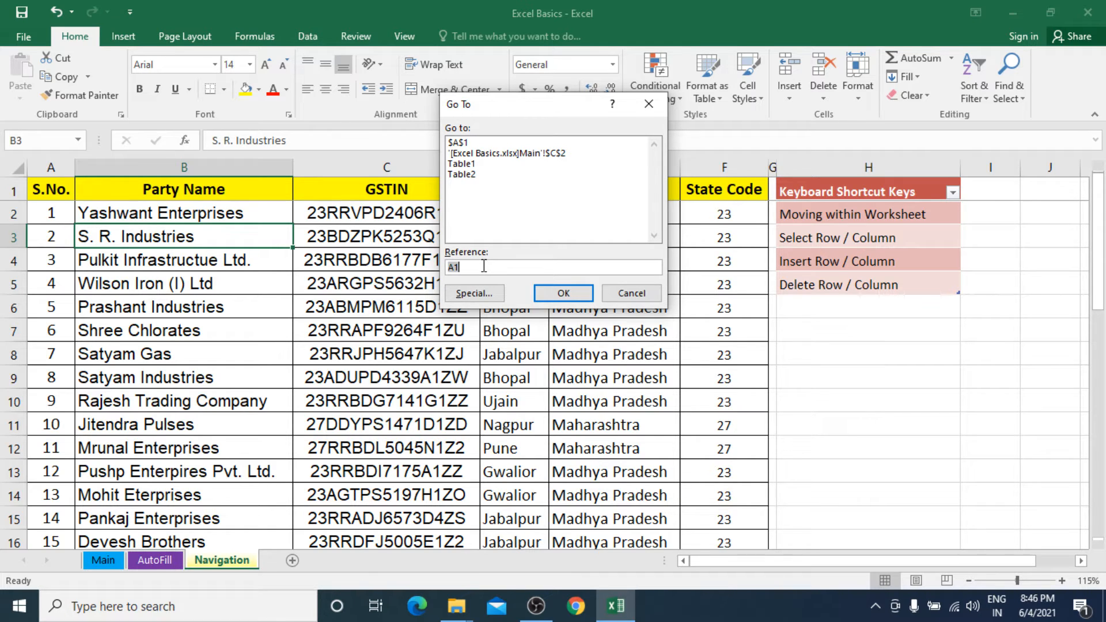
text(P25000)
click(570, 299)
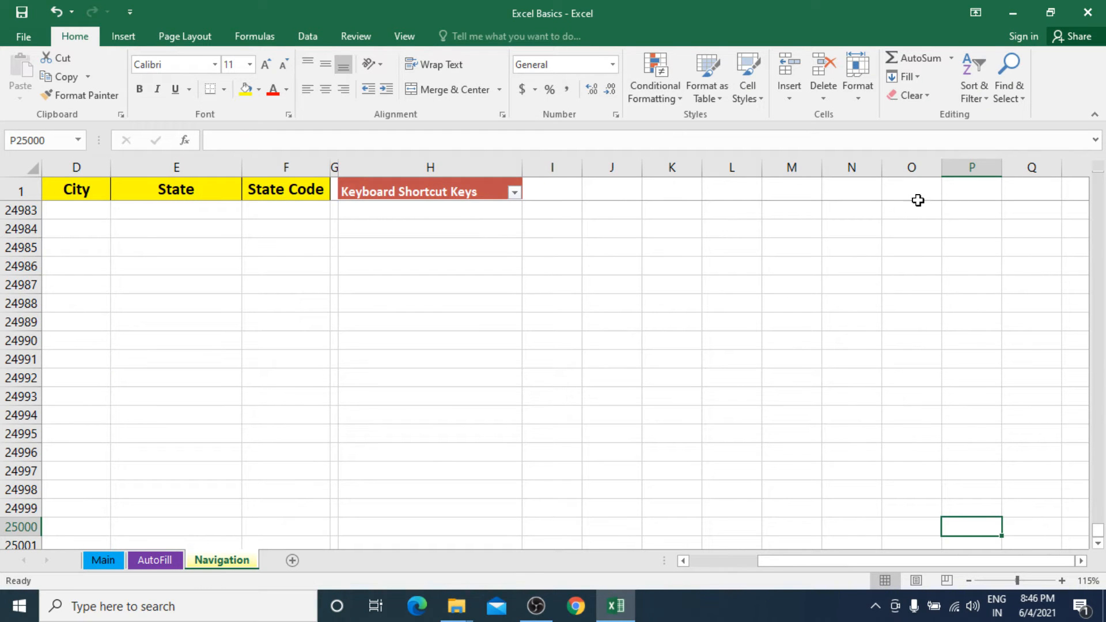
click(967, 166)
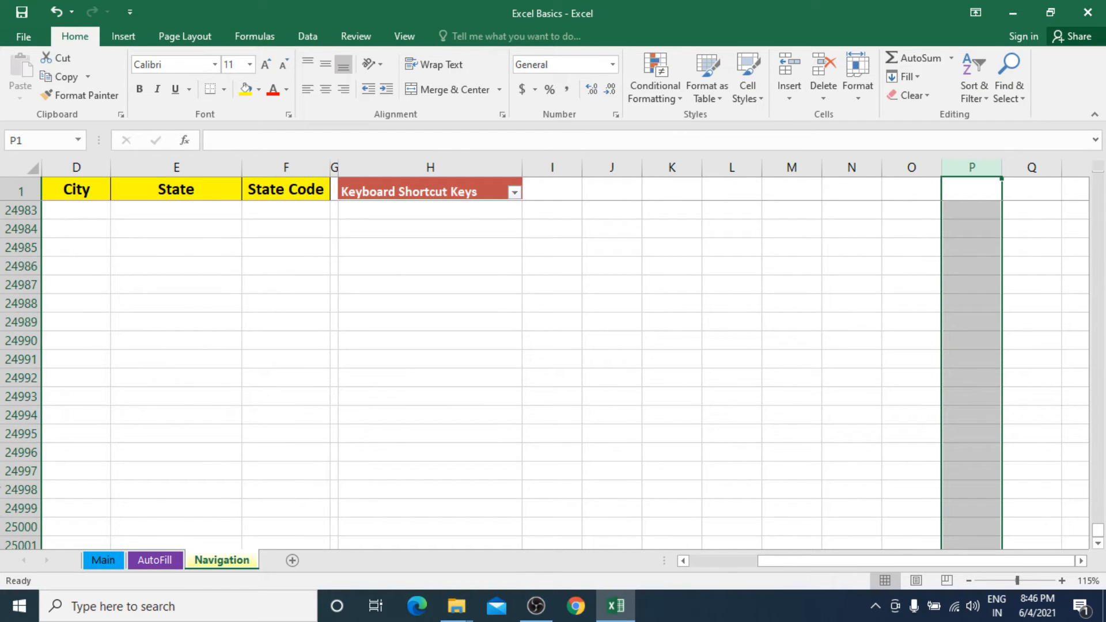
Select the whole of row 25000, and return to the first data cell A2.
click(20, 526)
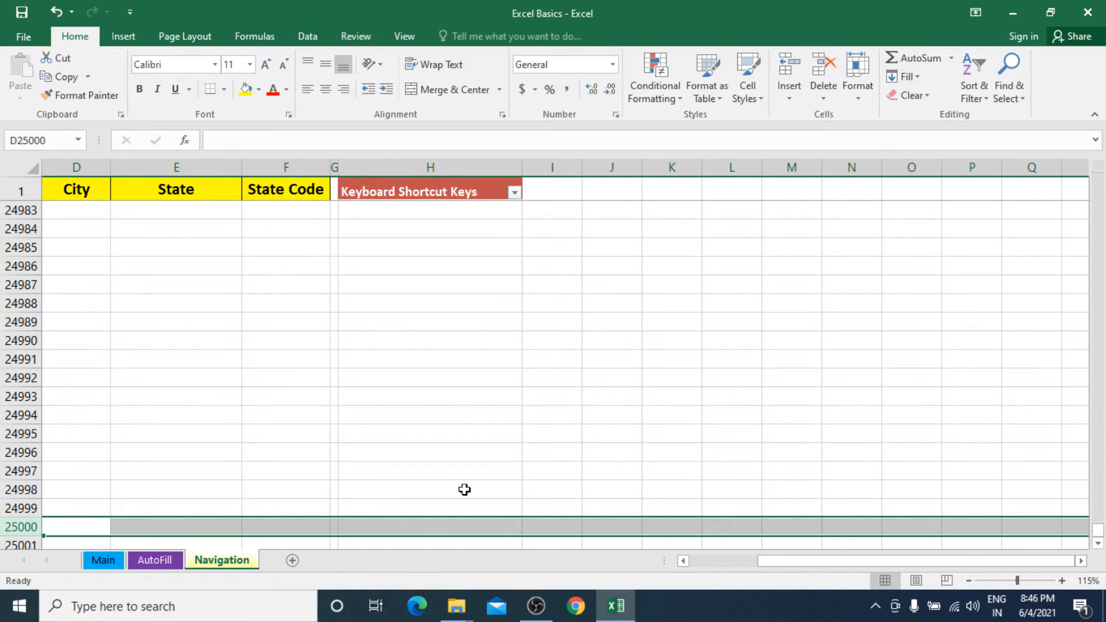
key(ctrl+Home)
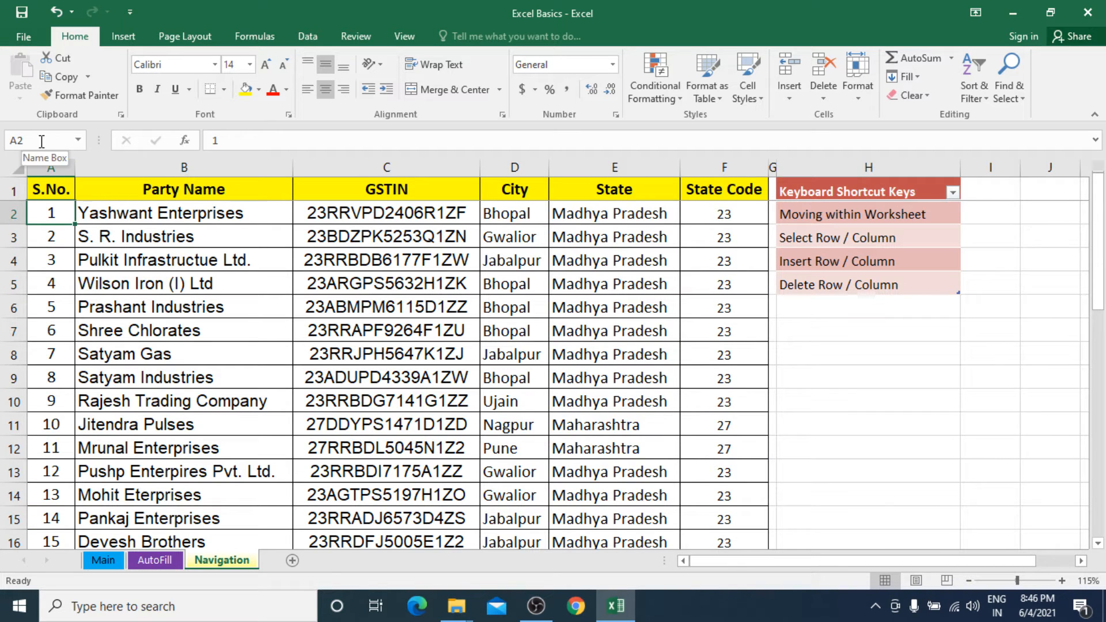
Move the active cell down the Party Name column one cell at a time from B2 to B53, and back up to B52.
click(216, 226)
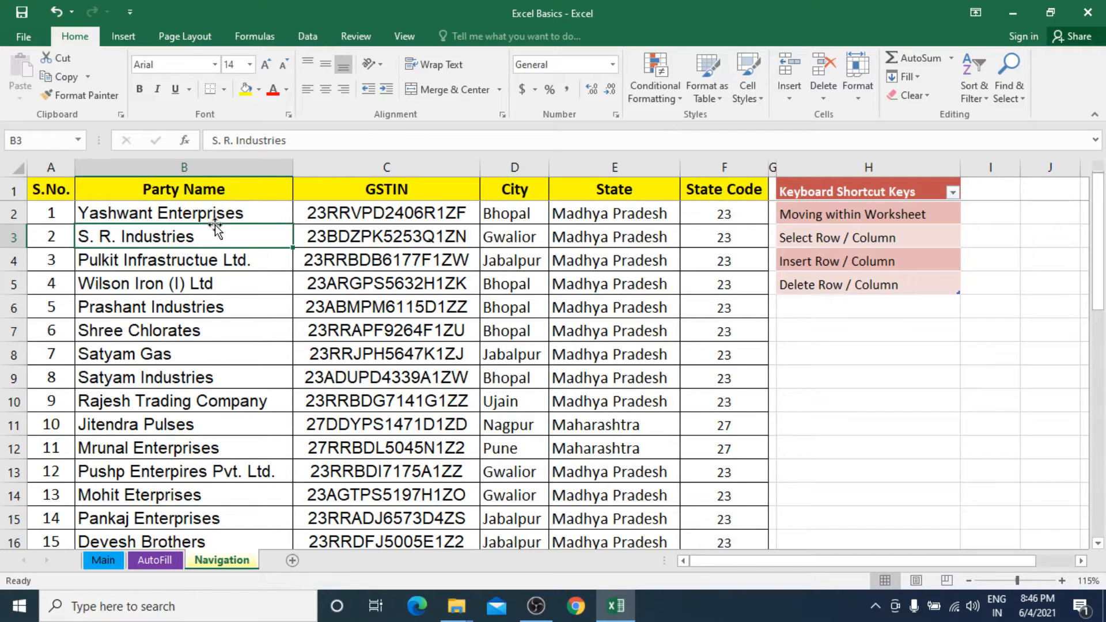
click(218, 212)
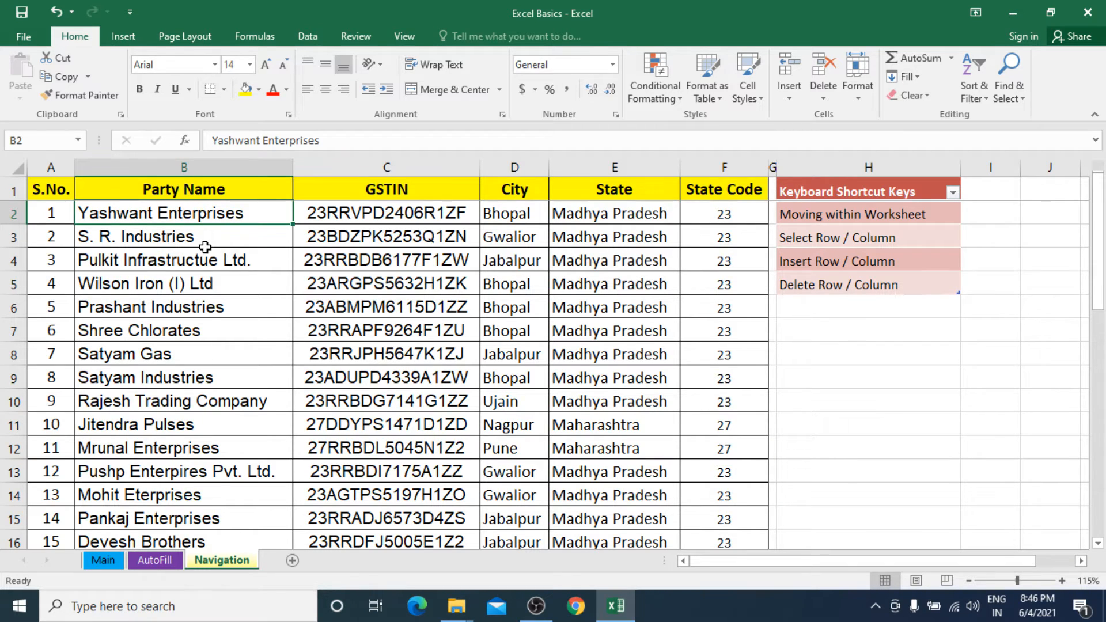
key(Down)
key(Down)
key(Down)
key(Down)
key(Down)
key(Down)
key(Down)
key(Down)
key(Down)
key(Down)
key(Down)
key(Down)
key(Down)
key(Down)
key(Down)
key(Down)
key(Down)
key(Down)
key(Down)
key(Down)
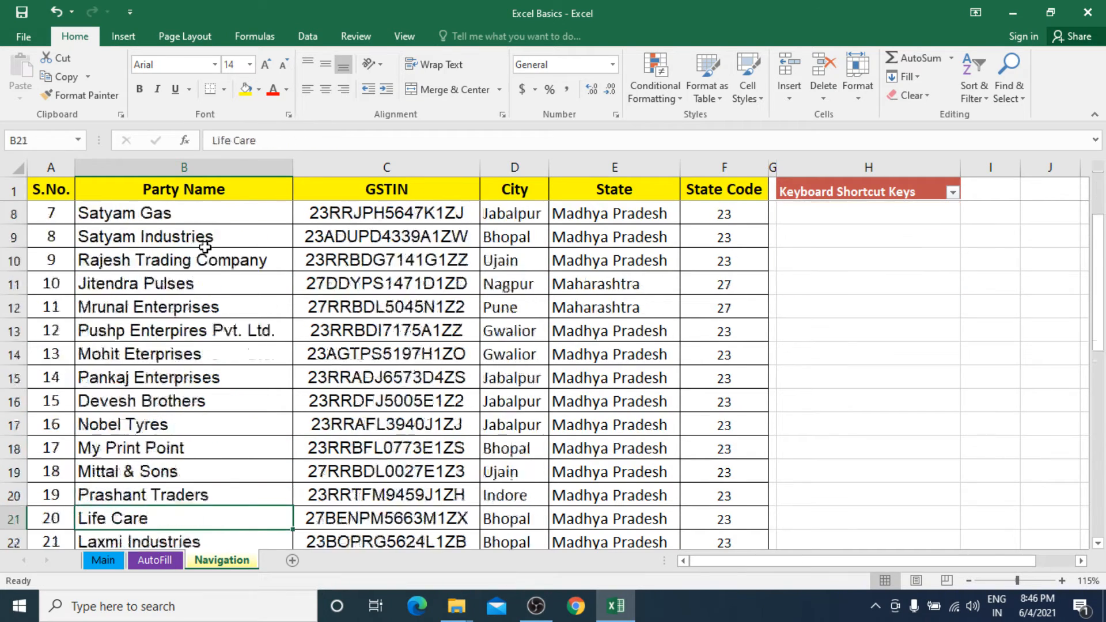
key(Down)
key(Down)
key(Down)
key(Down)
key(Down)
key(Down)
key(Down)
key(Down)
key(Down)
key(Down)
key(Down)
key(Down)
key(Down)
key(Down)
key(Down)
key(Down)
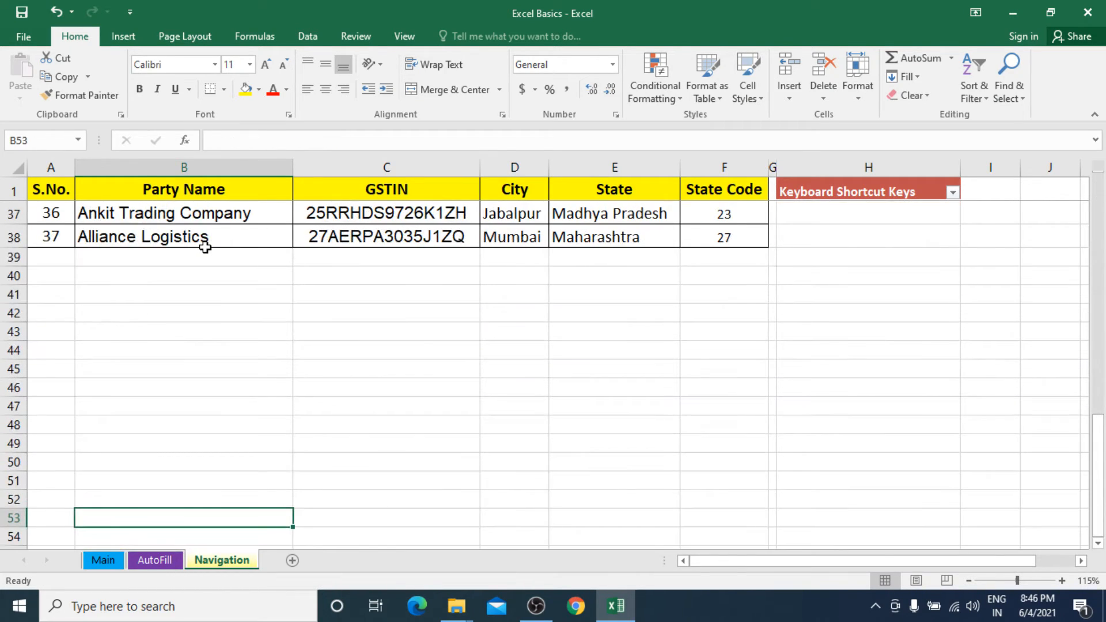
key(Up)
key(Up)
key(Up)
key(Up)
key(Up)
key(Up)
key(Up)
key(Up)
key(Up)
key(Up)
key(Up)
key(Up)
key(Up)
key(Up)
key(Up)
key(Up)
key(Up)
key(Up)
key(Up)
key(Up)
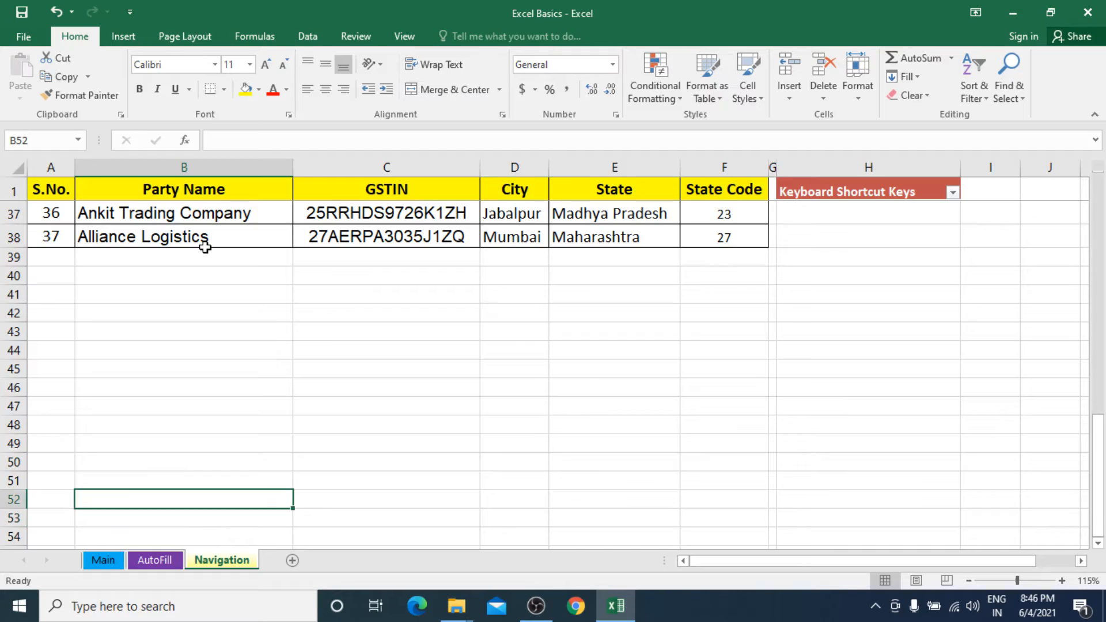
Jump up to the Party Name header in B1, and from B2 jump to the column's last entry in B38 and back to B1.
key(ctrl+Up)
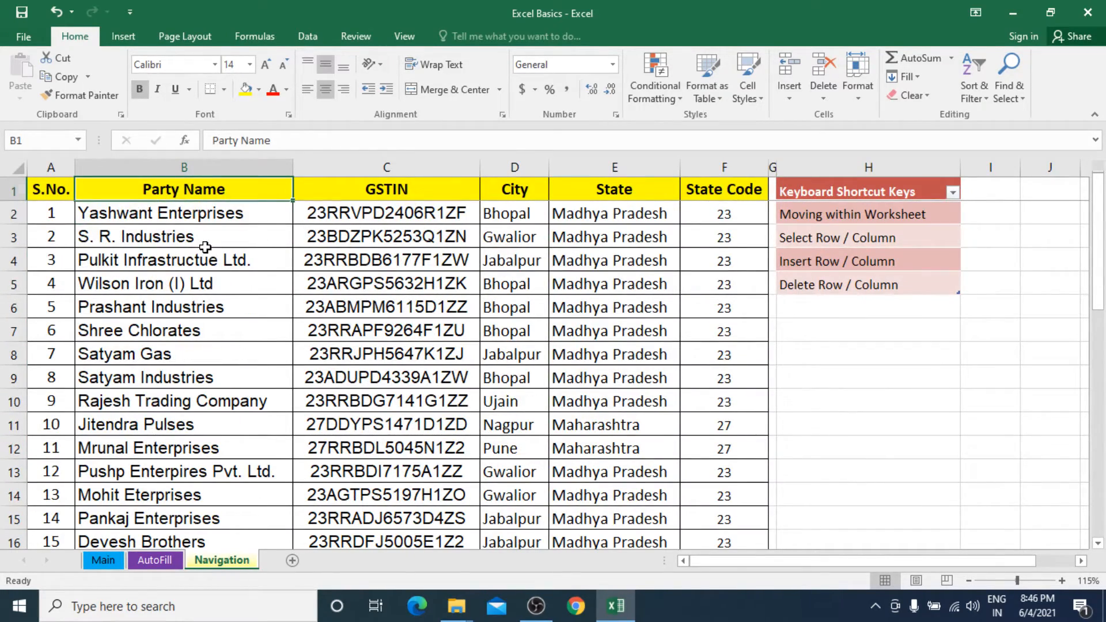
key(Down)
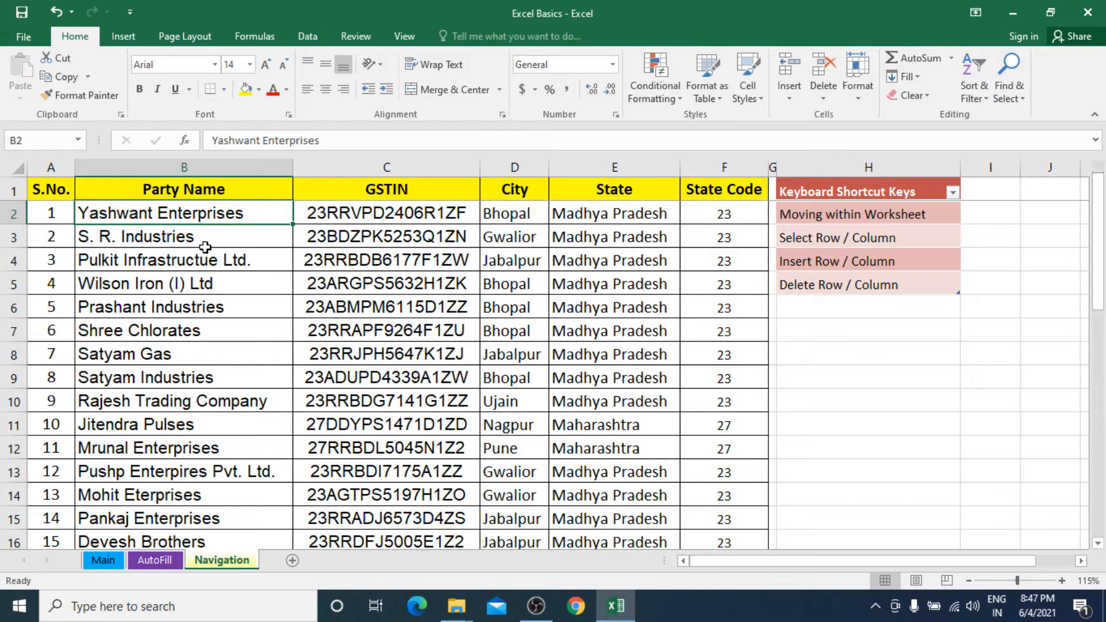
key(ctrl+Down)
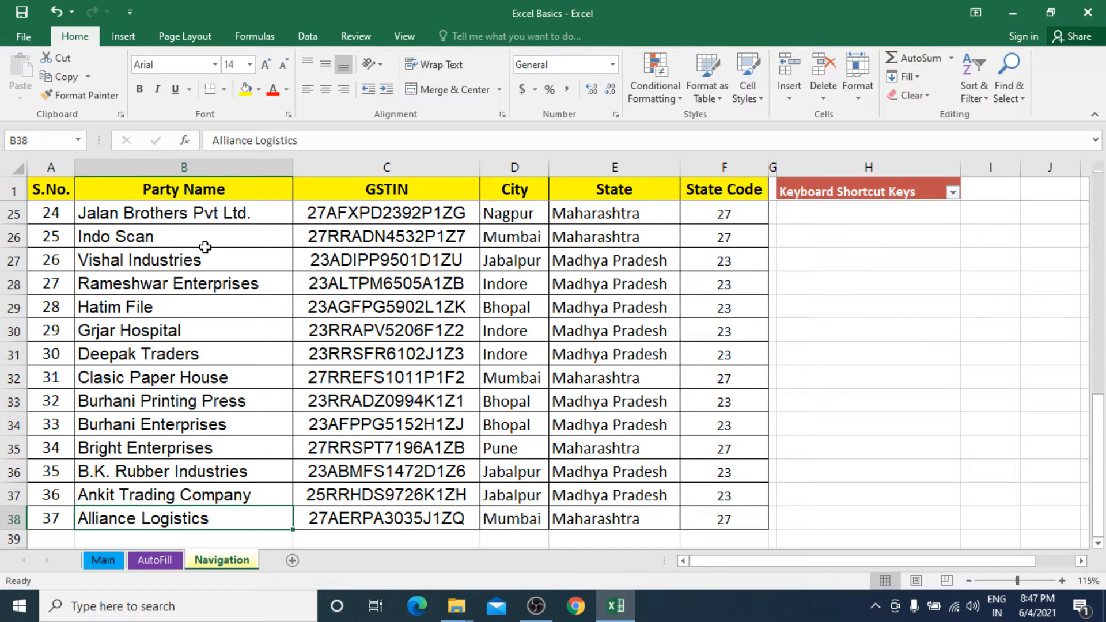
key(ctrl+Up)
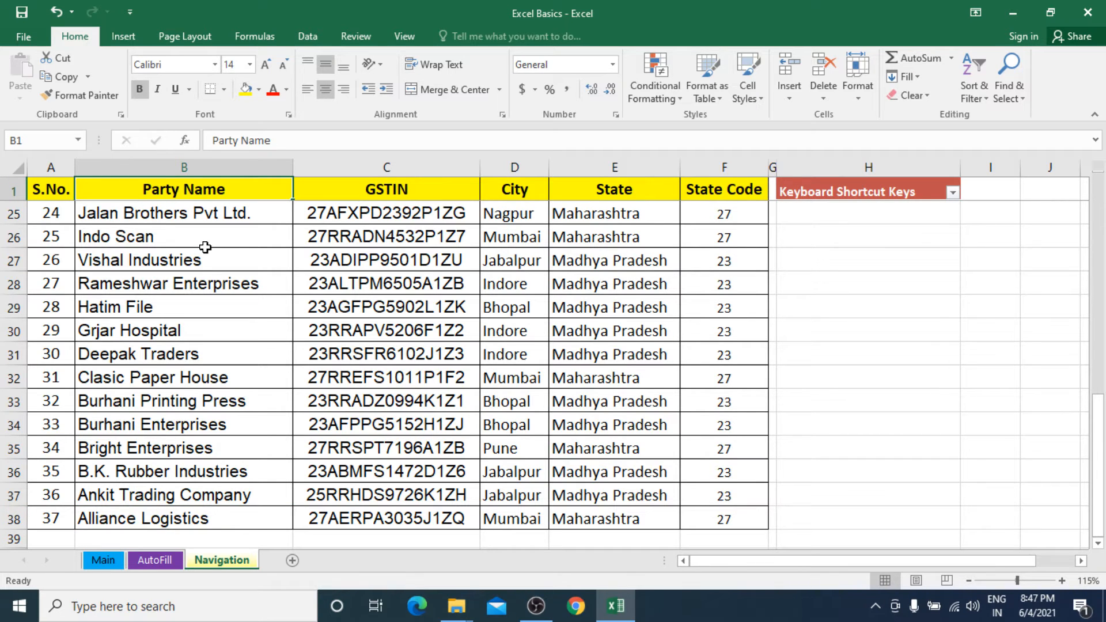
Move the active cell to A2, and jump across row 2 to the State Code cell F2.
key(Down)
key(Down)
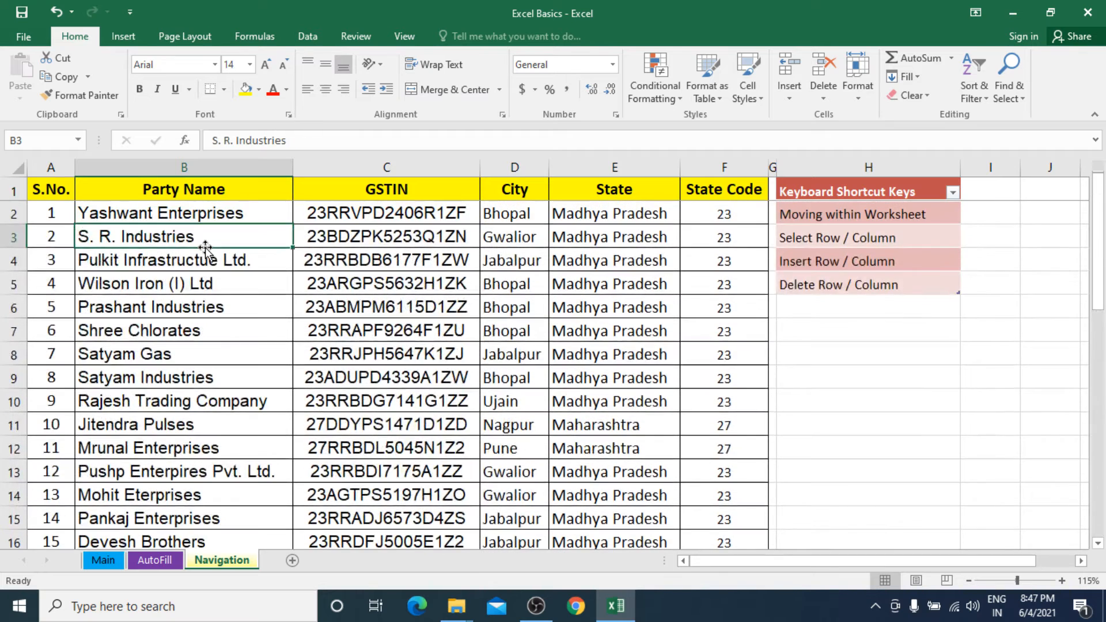
key(Up)
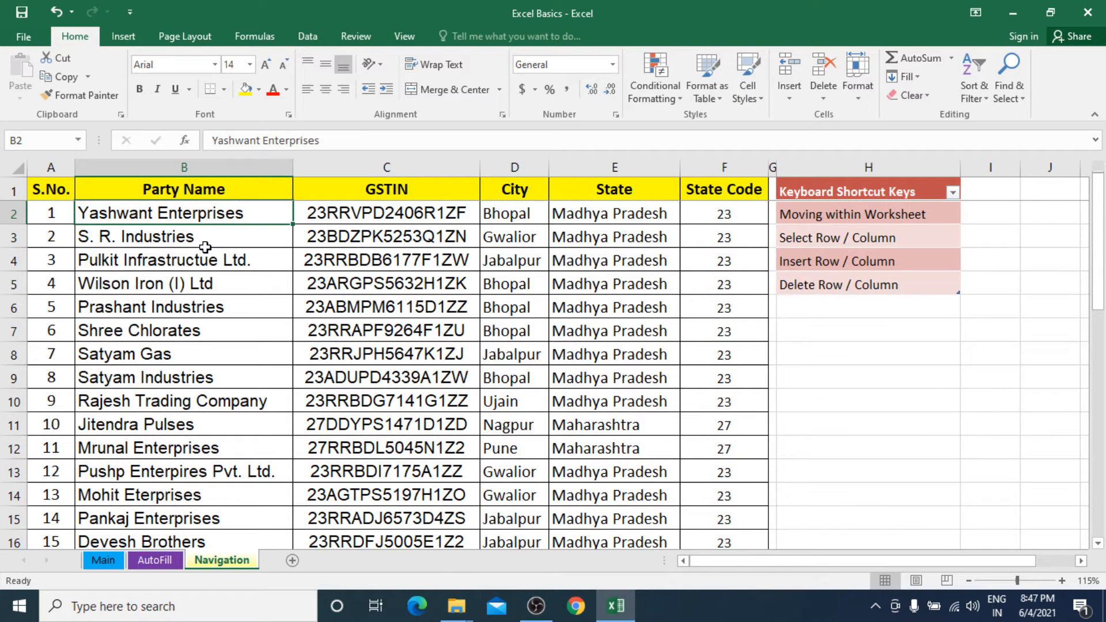
key(Left)
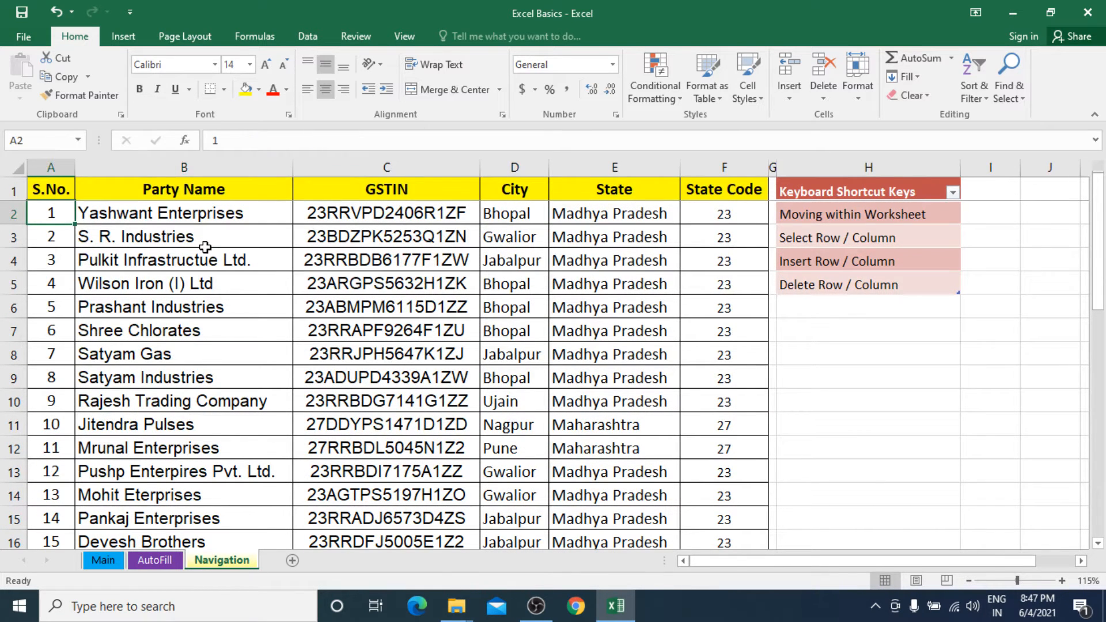
key(ctrl+Right)
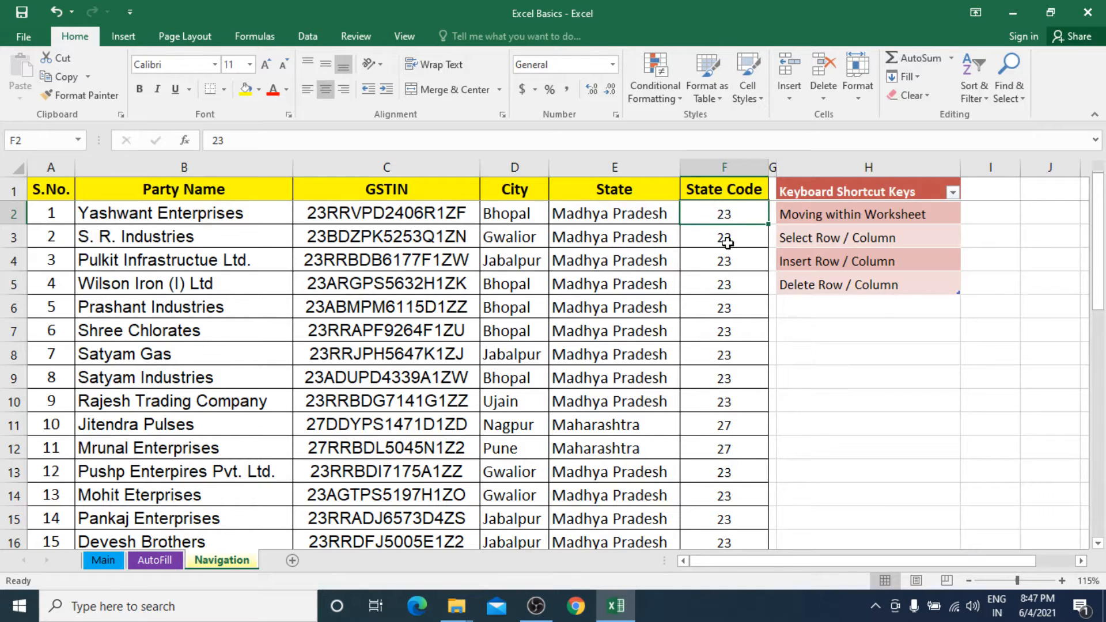
Widen the narrow blank column G between State Code and Keyboard Shortcut Keys, and select cell G2.
click(840, 213)
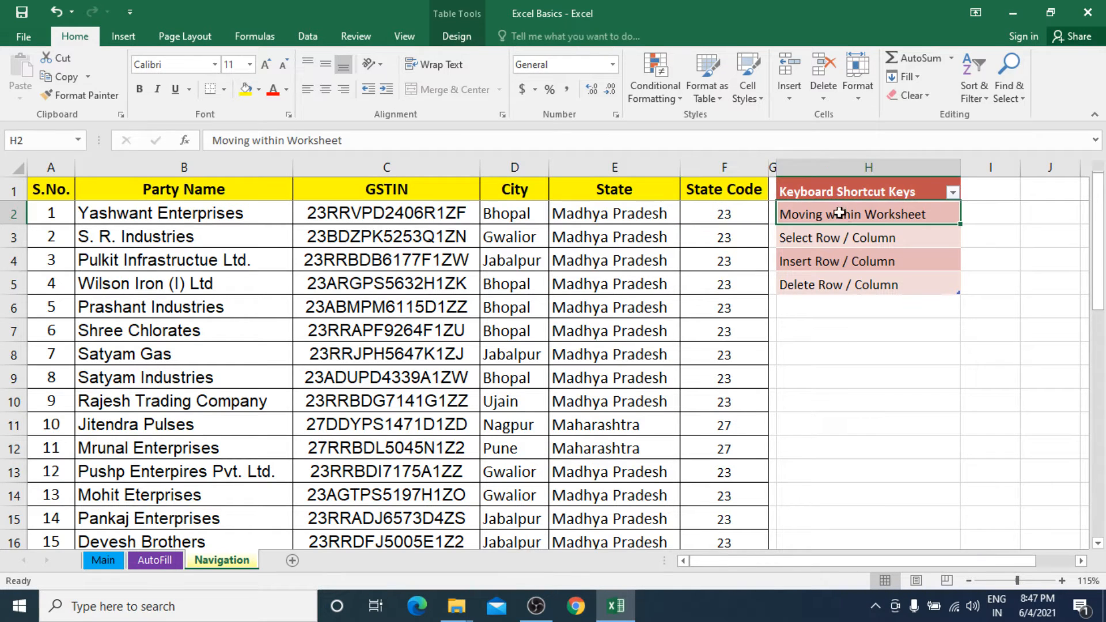
click(725, 214)
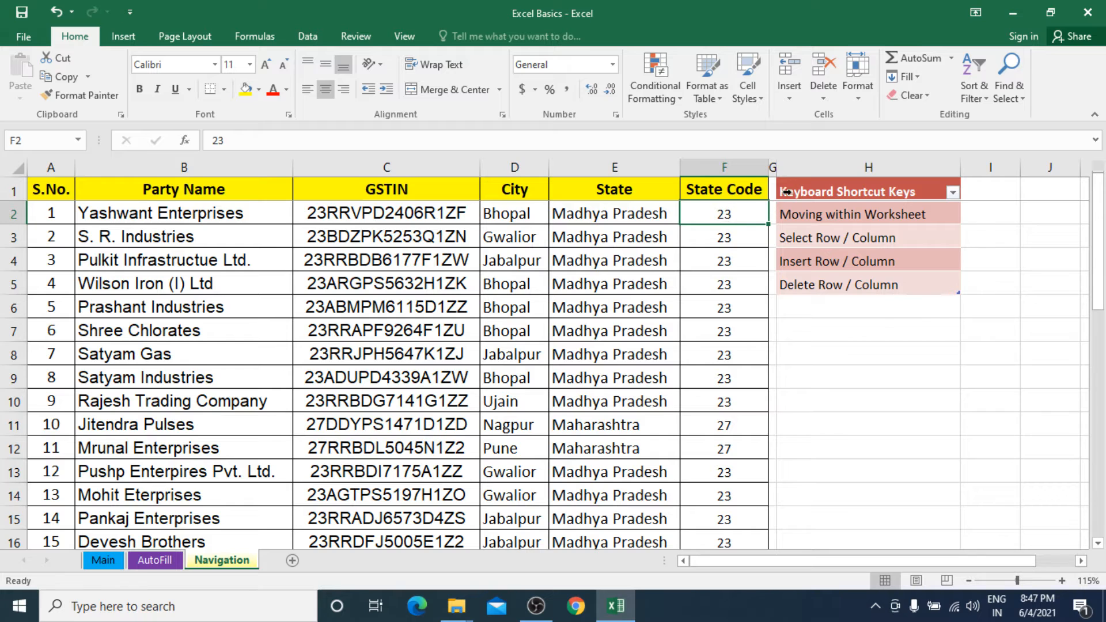
drag(779, 172, 831, 172)
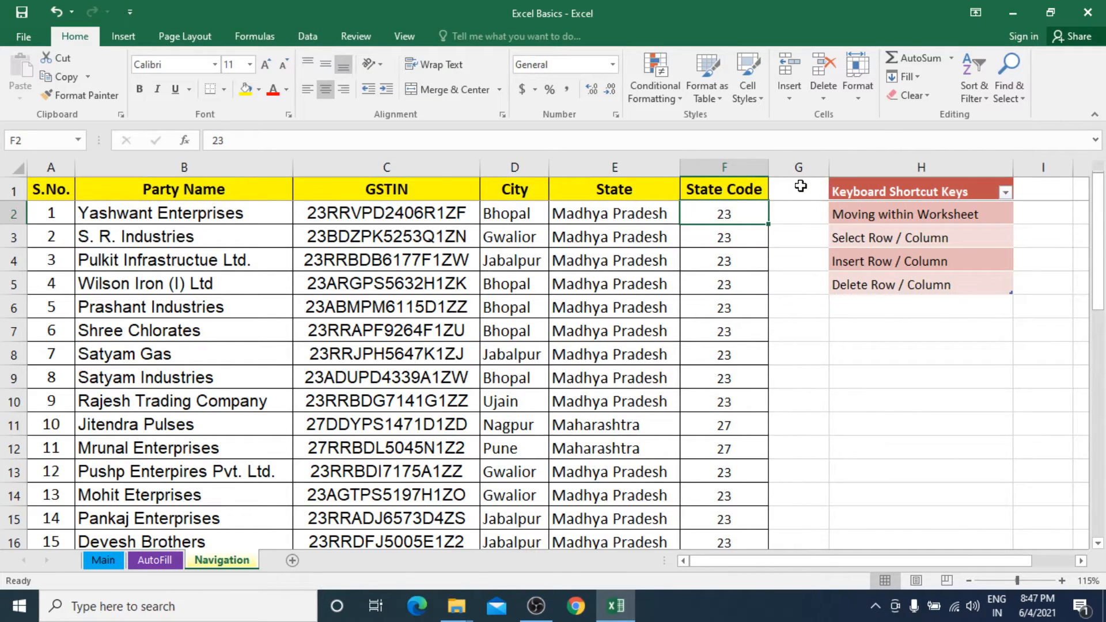
click(798, 214)
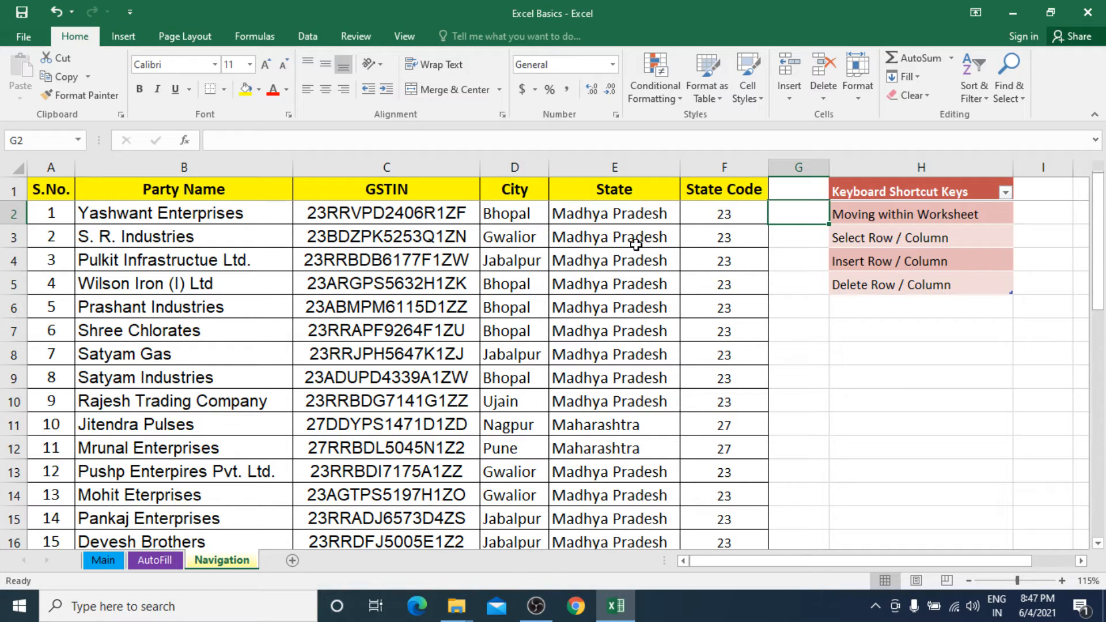
Jump from cell D2 straight down to the last filled cell of the City column, D38.
click(510, 214)
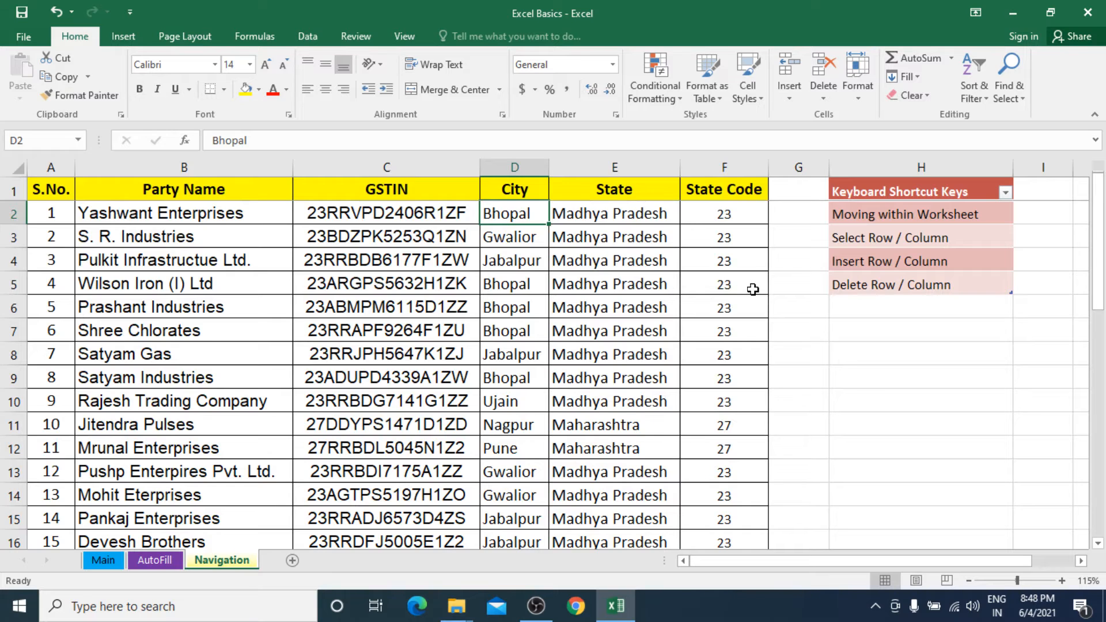
key(ctrl+Down)
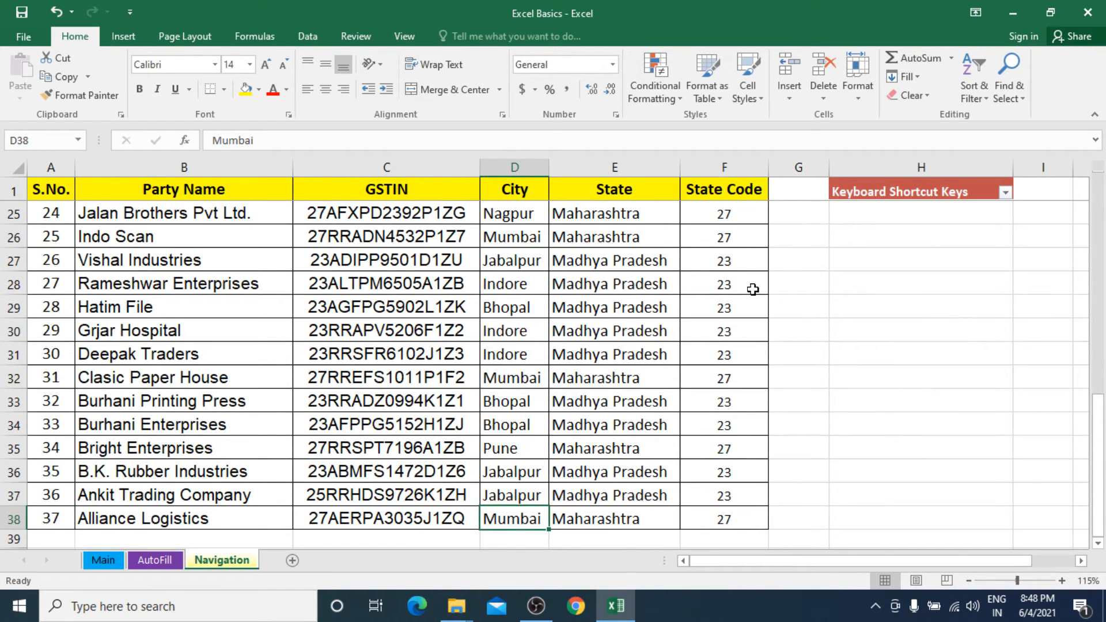
Clear the S.No. cell A6 and the City cell D6 in the Prashant Industries row.
scroll(753, 289, up, 8)
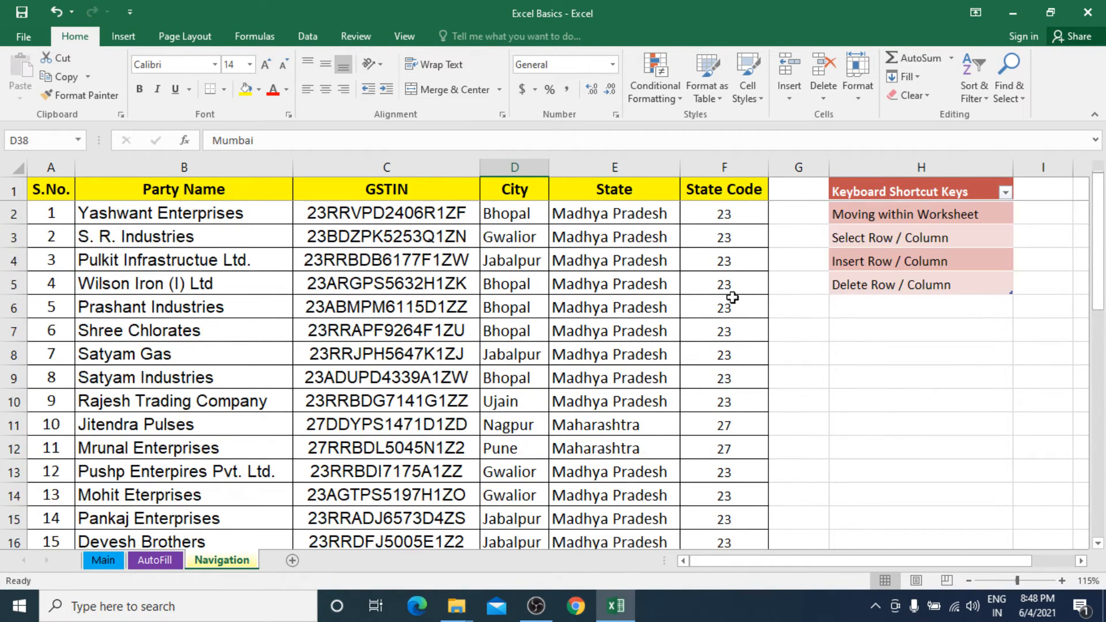
click(534, 305)
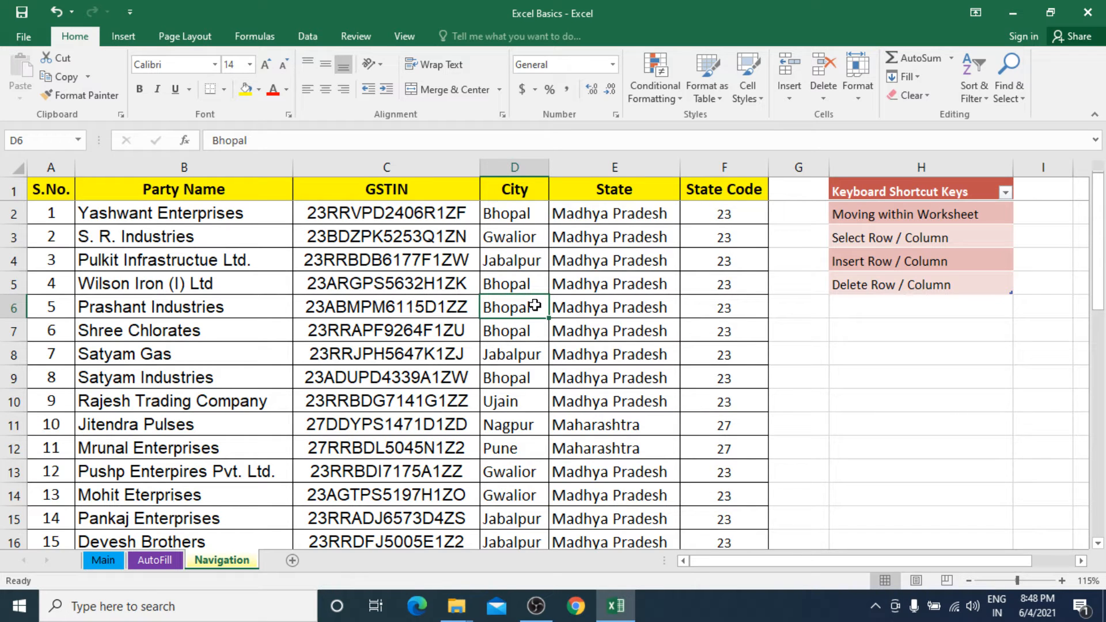
key(Home)
key(Delete)
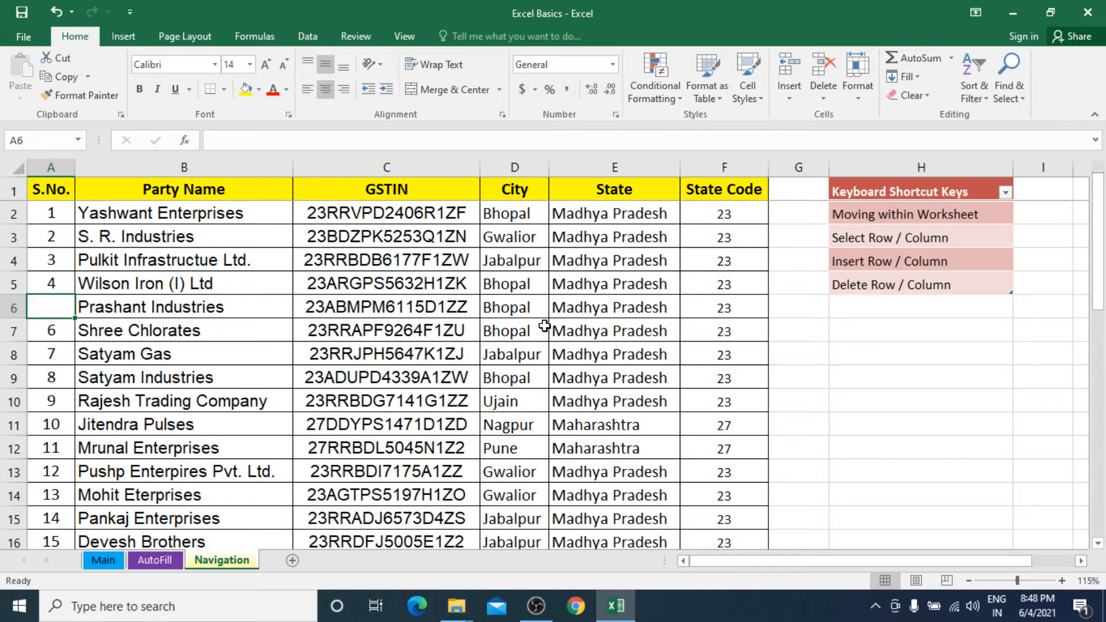
click(523, 313)
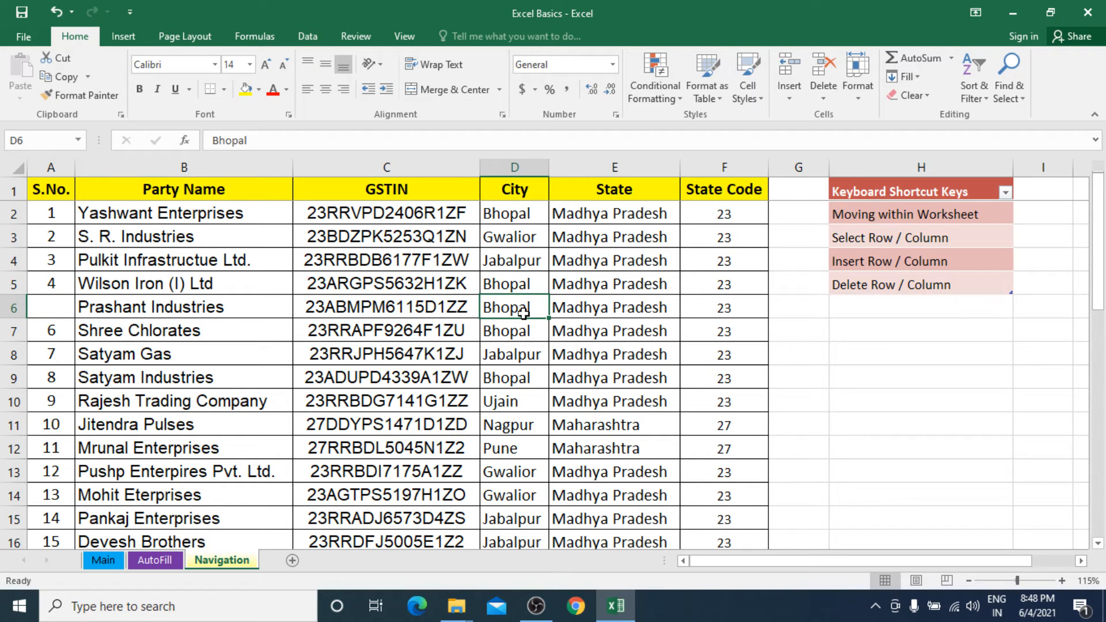
key(Delete)
Jump down the City column from D2 to D5 above the blank cell, and move past the blank to D7.
click(512, 214)
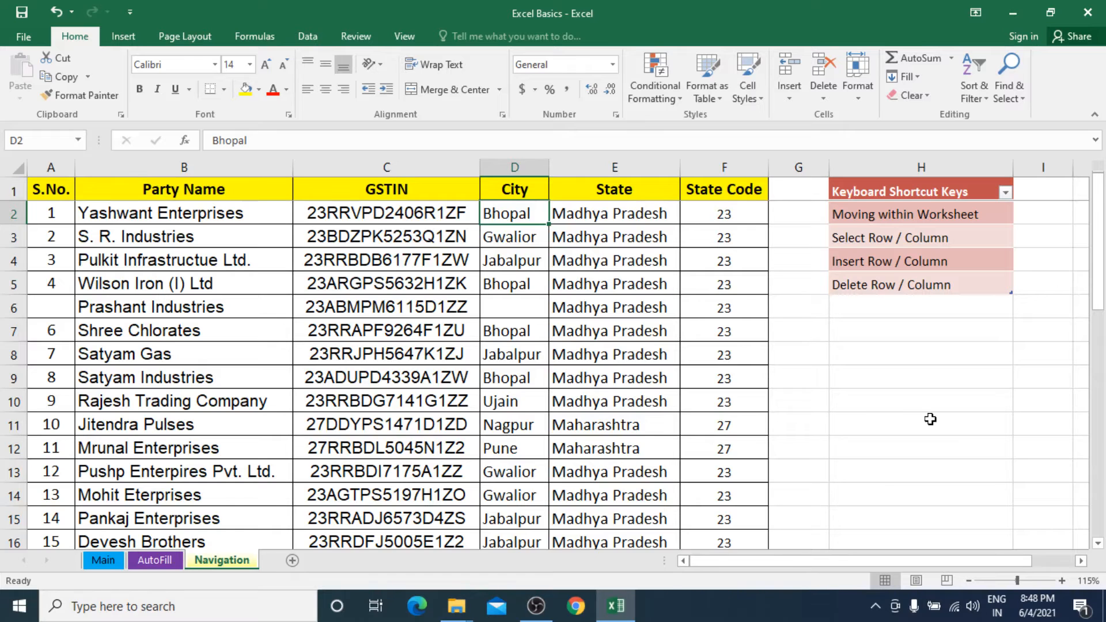
key(ctrl+Down)
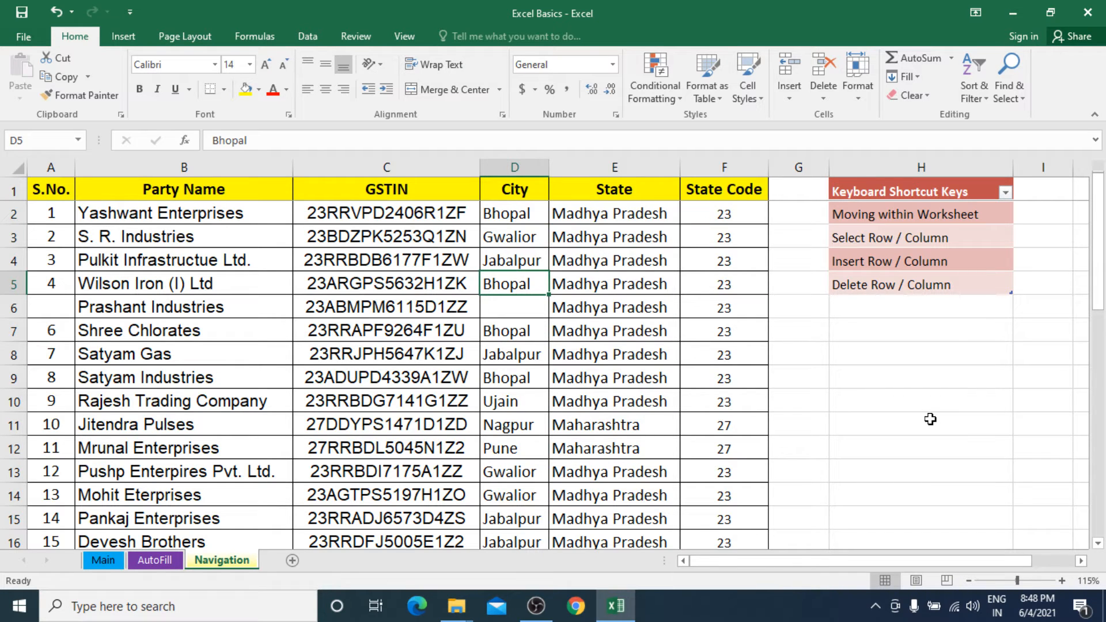
key(Down)
key(Down)
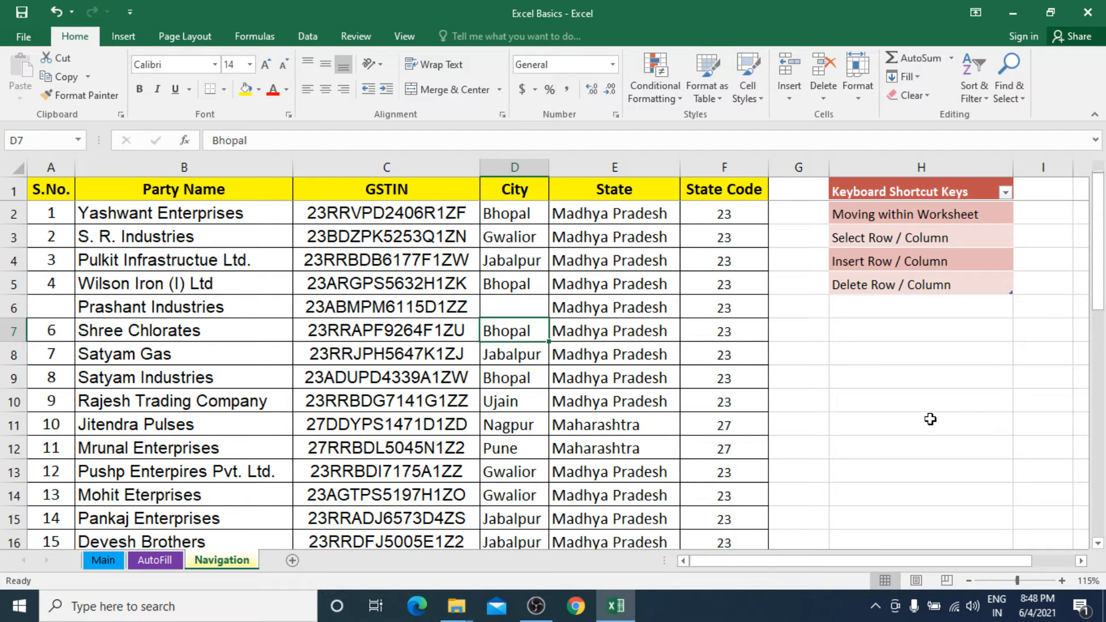
Return to the blank City cell D6 and undo its clearing.
key(Up)
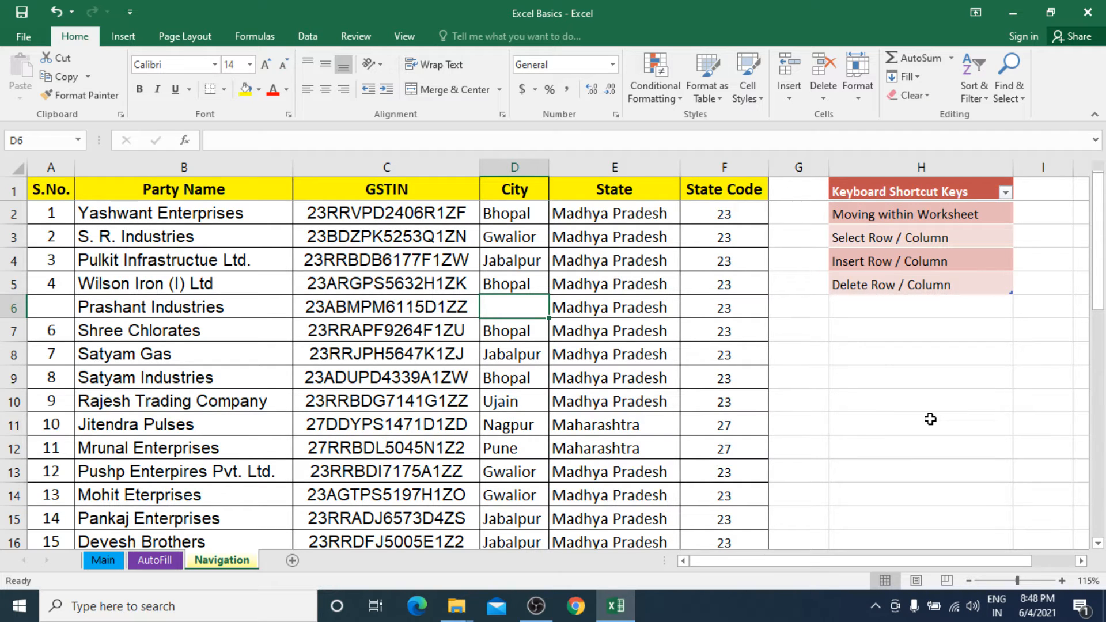
key(ctrl+z)
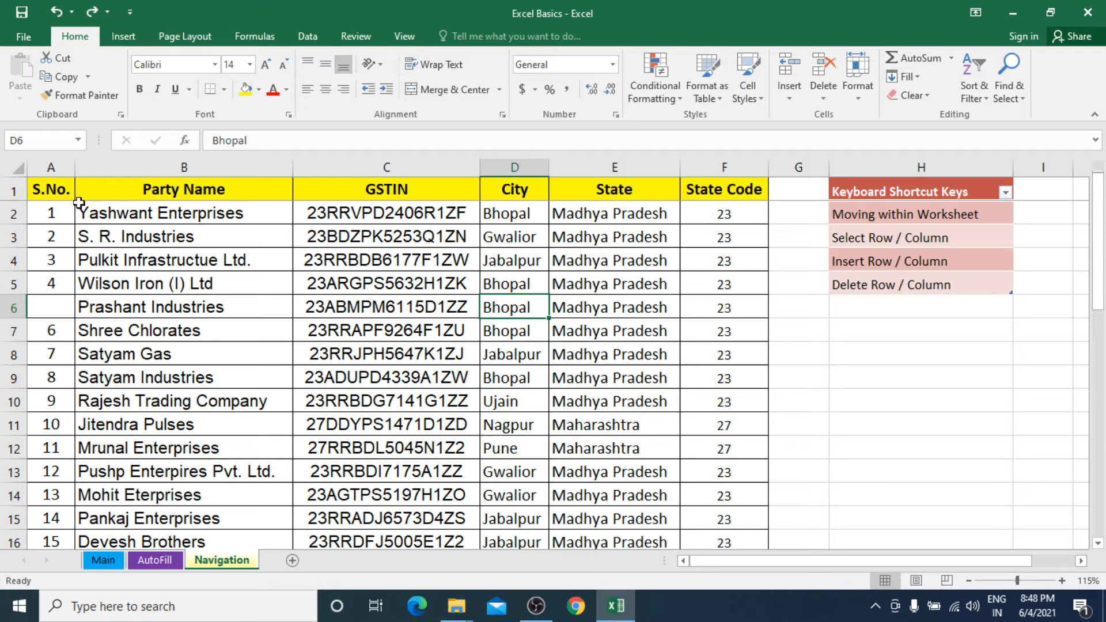
Jump from cell A1 to the last used cell of the sheet, H38, and return to A2.
click(60, 190)
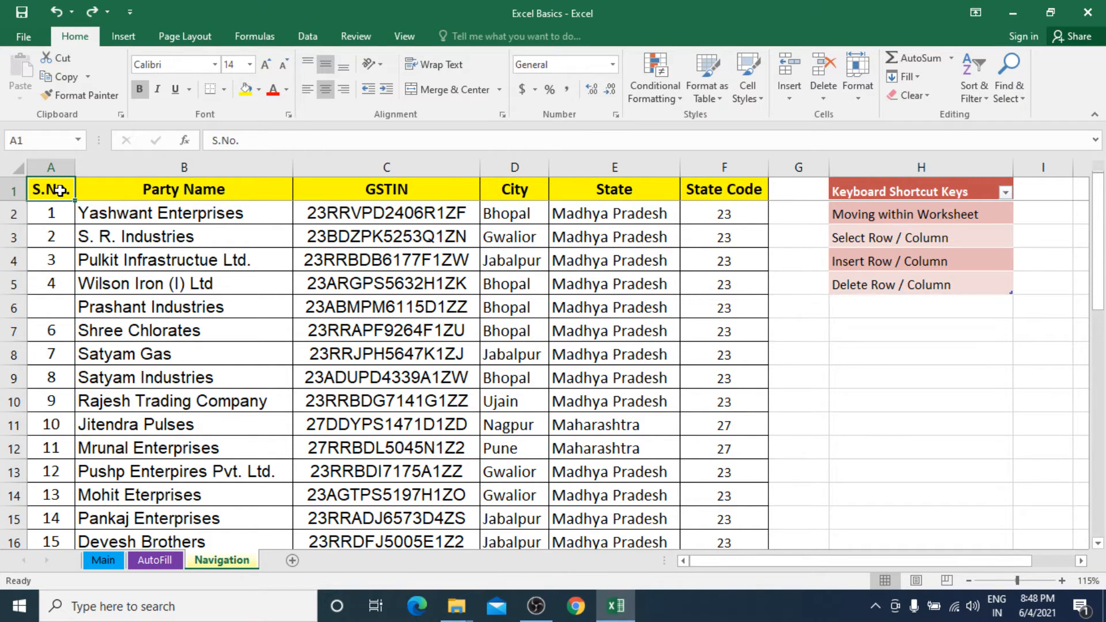
key(ctrl+End)
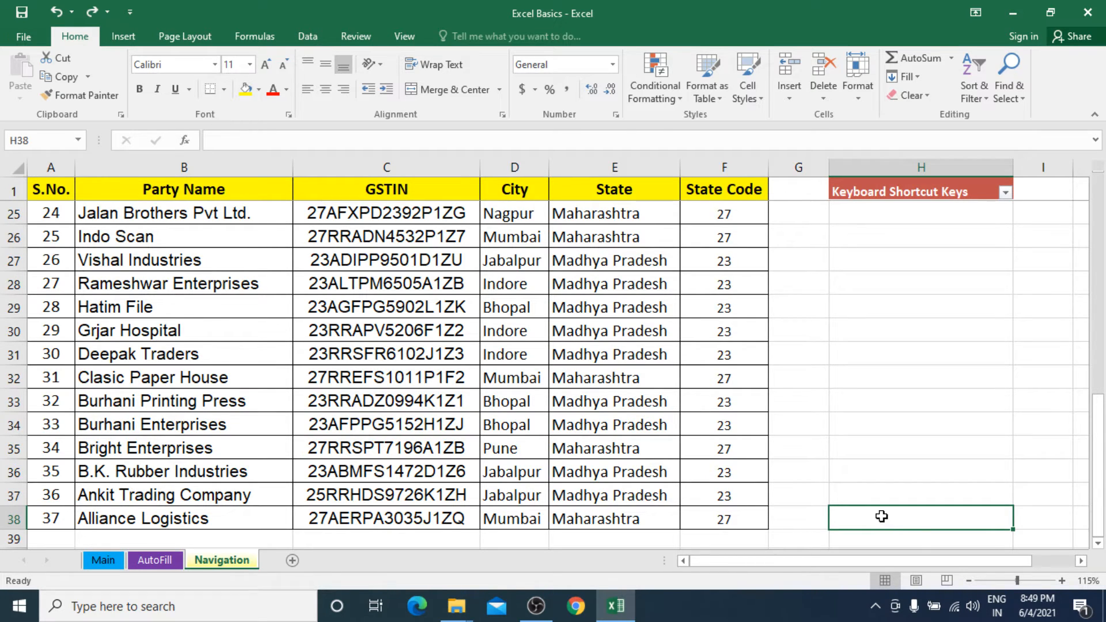
key(ctrl+Home)
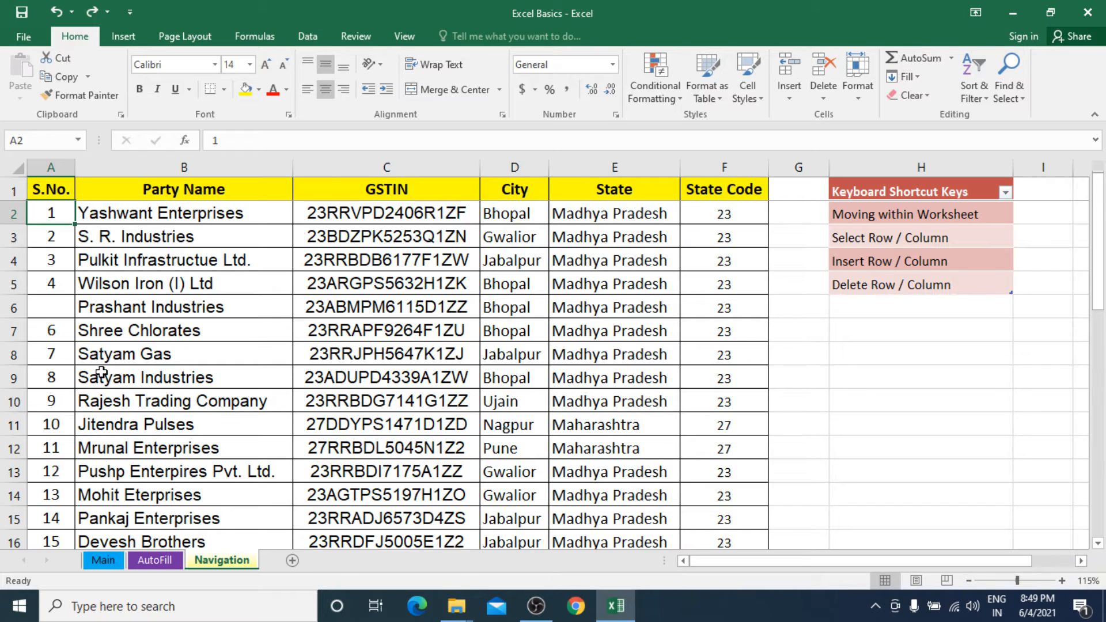
Enter 5 in the blank S.No. cell A6 of the Prashant Industries row, and select B6.
click(65, 308)
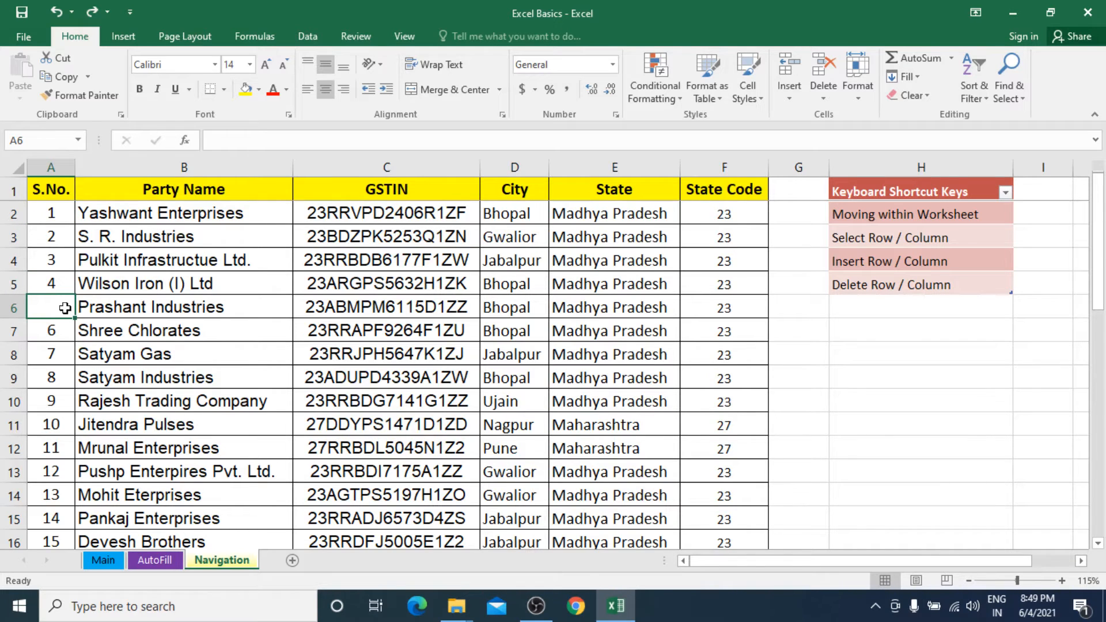
text(5)
click(157, 317)
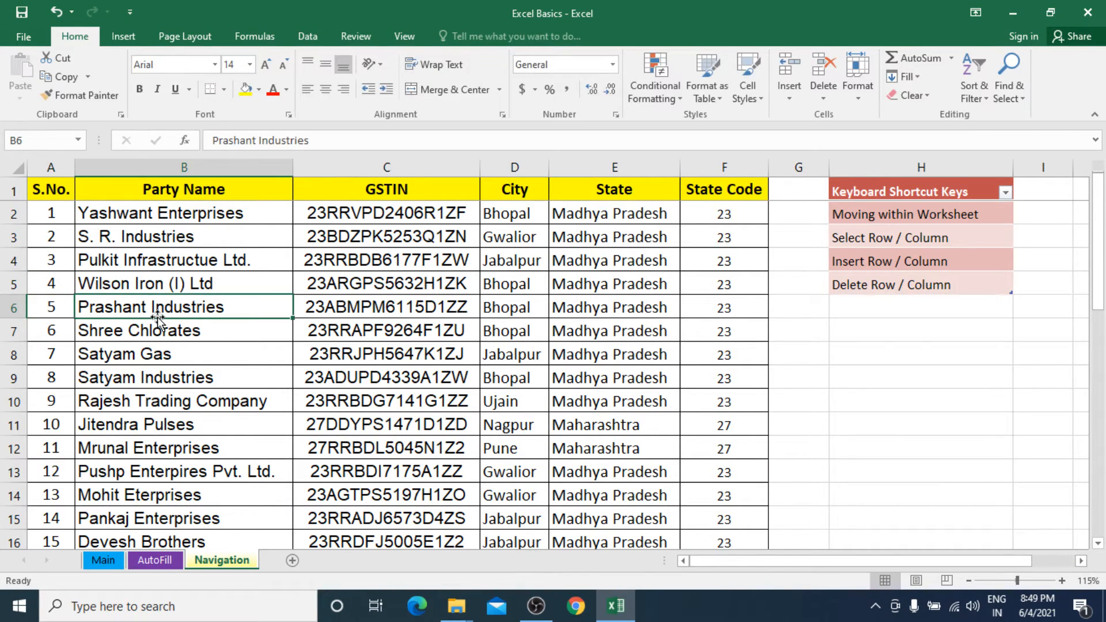
Select the whole columns B through F one after another, and select the entire GSTIN column from cell C3.
click(166, 167)
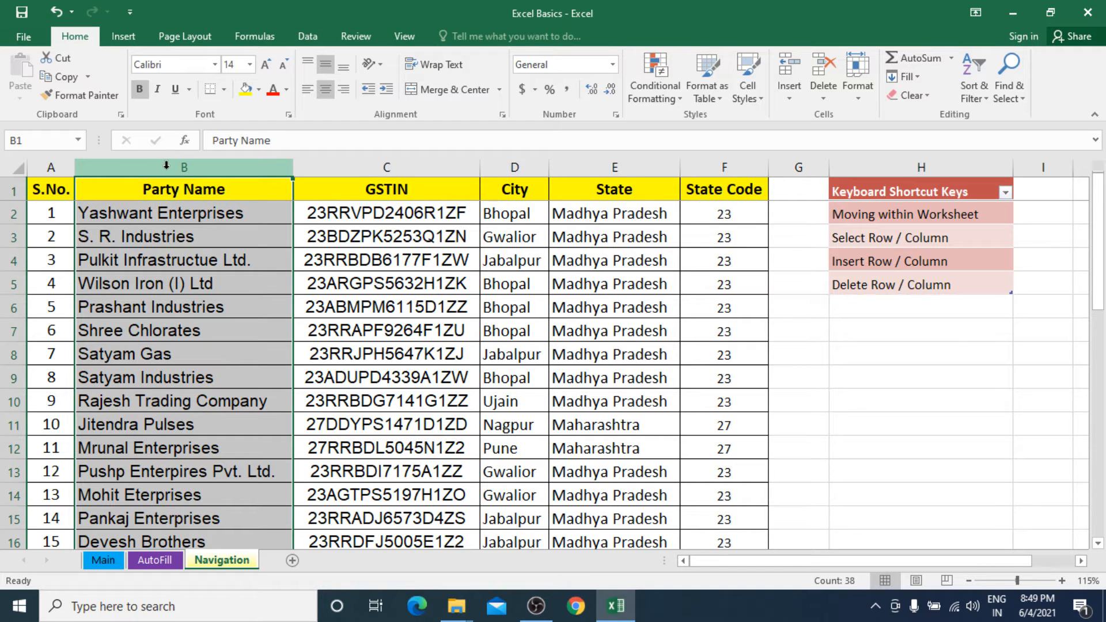
click(387, 167)
click(517, 168)
click(581, 171)
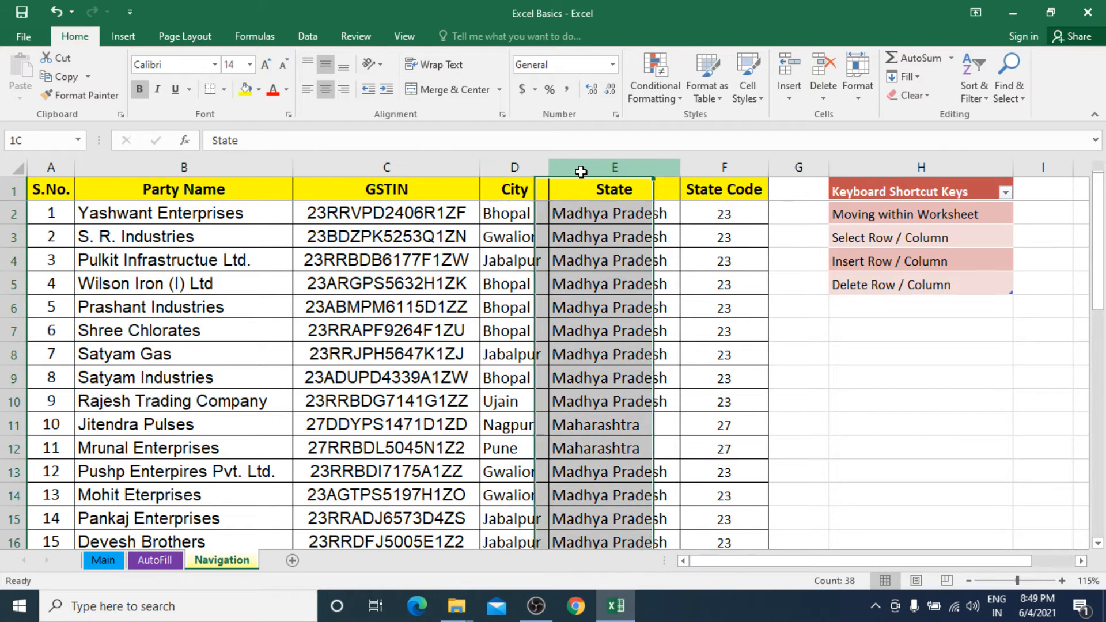
click(712, 170)
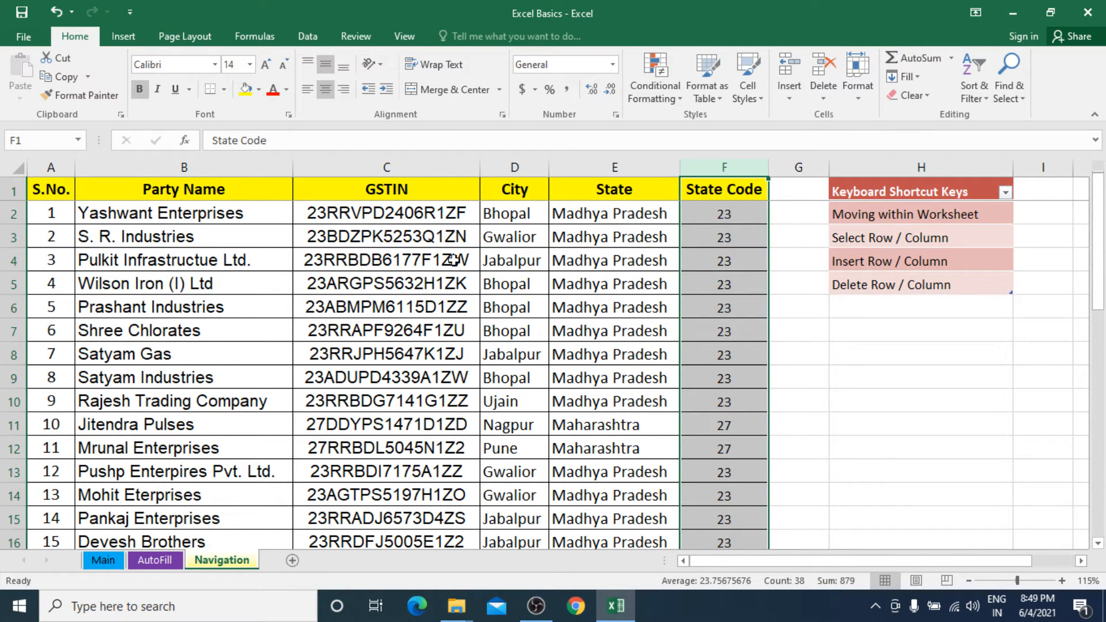
click(410, 230)
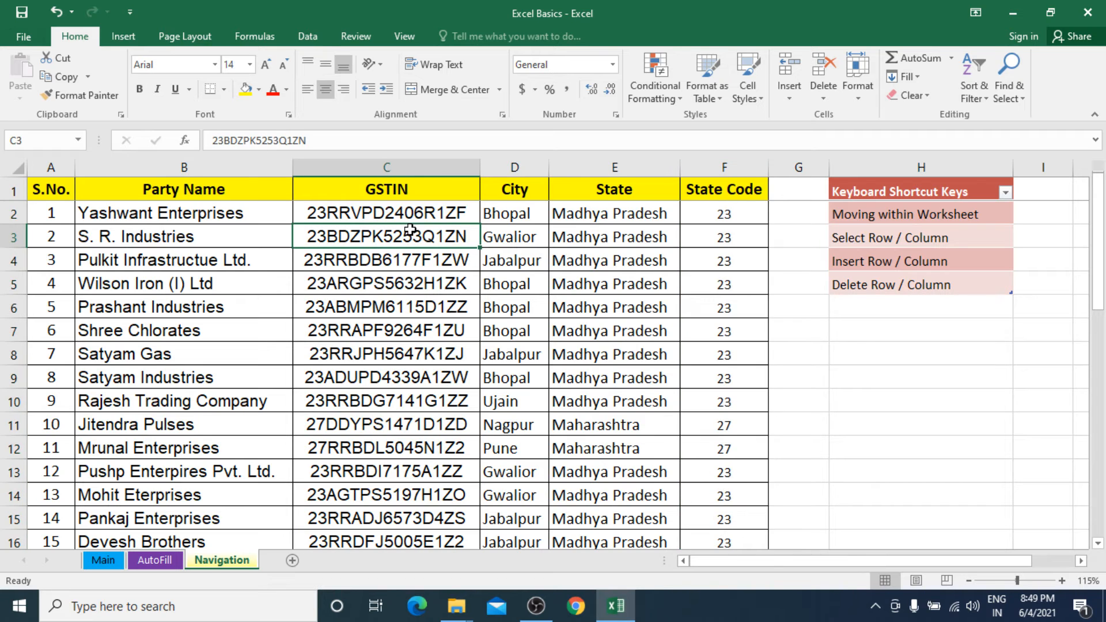
key(ctrl+space)
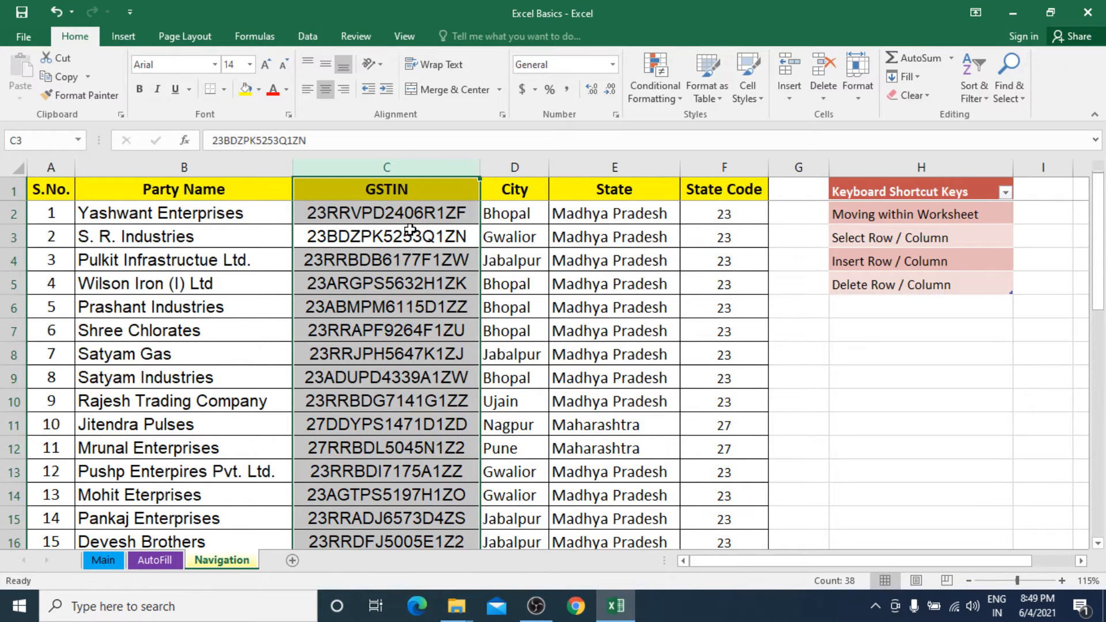
Select the entire row of cell B6 and extend the selection of whole rows down to row 14.
click(255, 297)
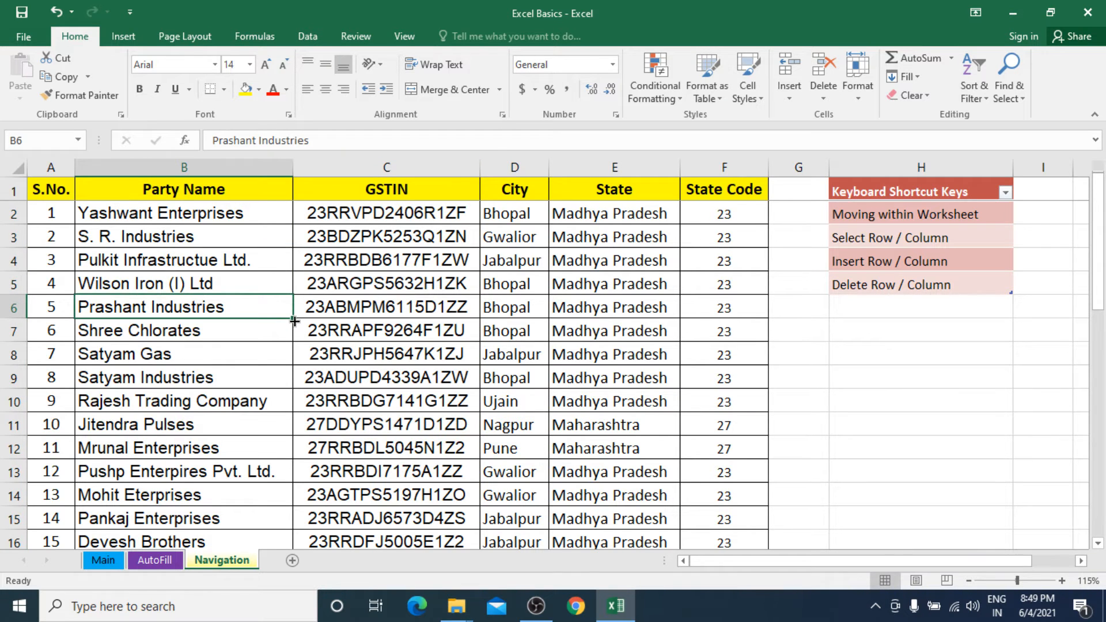
key(shift+space)
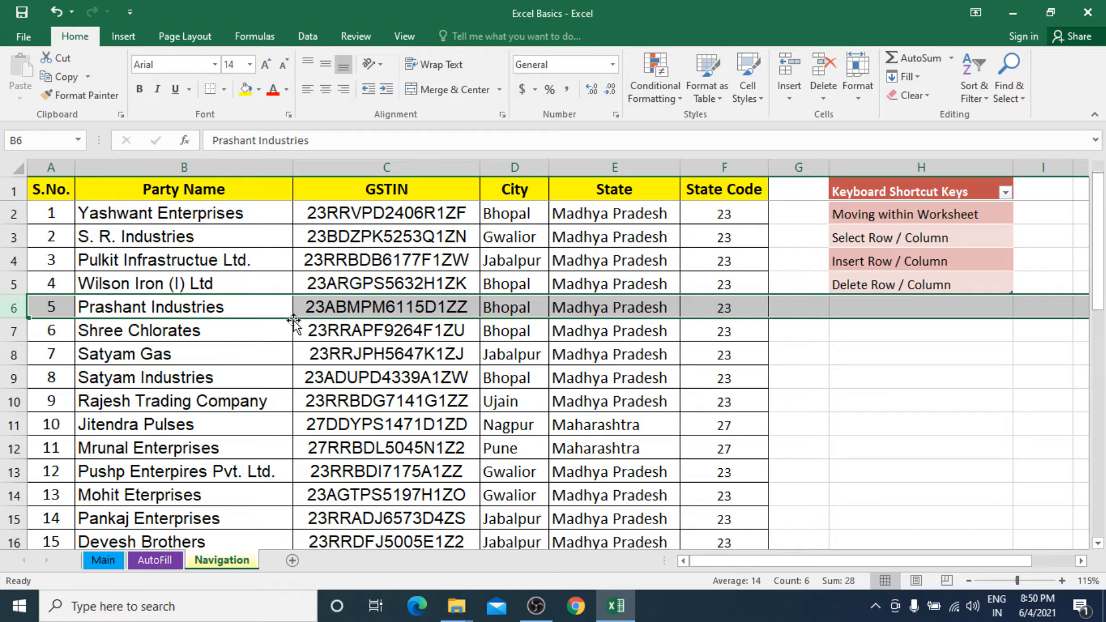
key(shift+Down)
key(shift+Down)
key(shift+Down)
key(shift+Down)
key(shift+Down)
key(shift+Down)
key(shift+Down)
key(shift+Down)
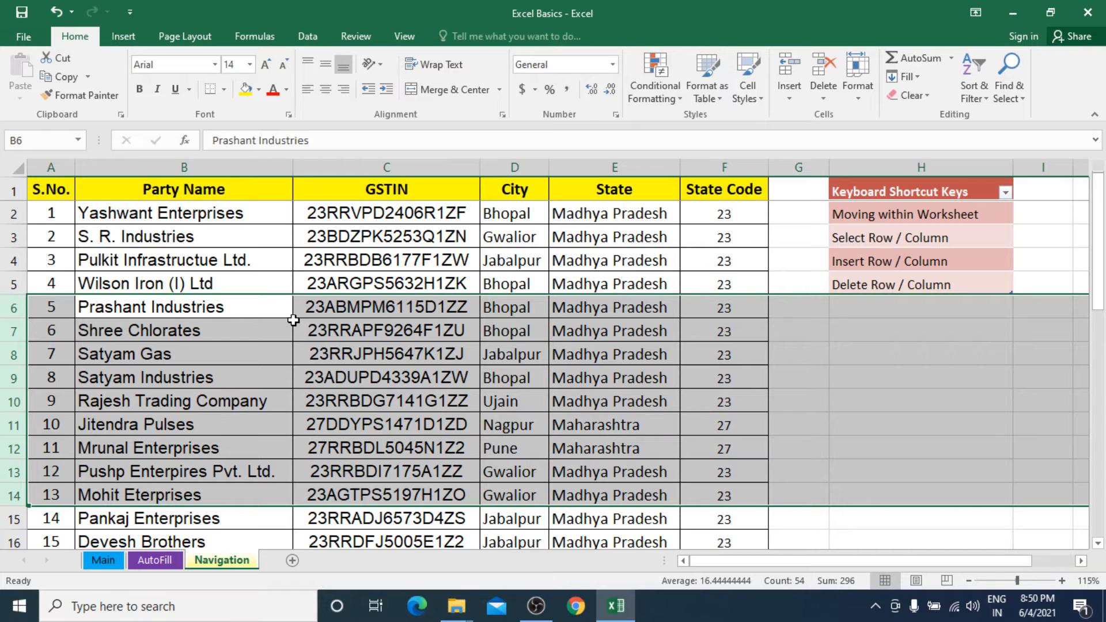
Select the entire column of cell B5 and extend the selection of whole columns across to State Code, ending on cell C5.
key(Up)
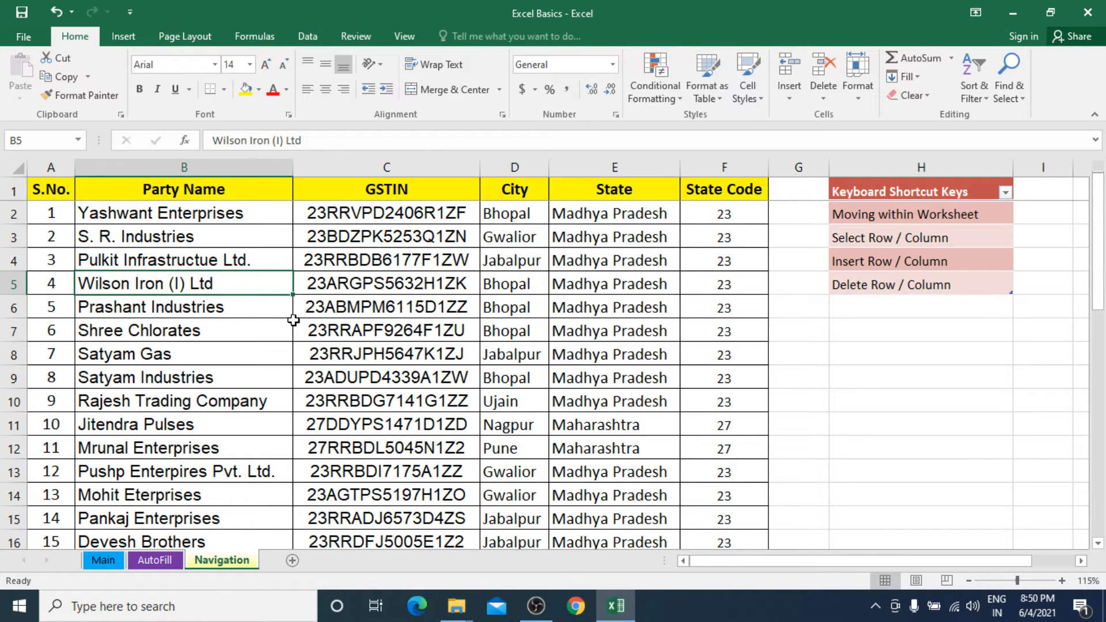
key(ctrl+space)
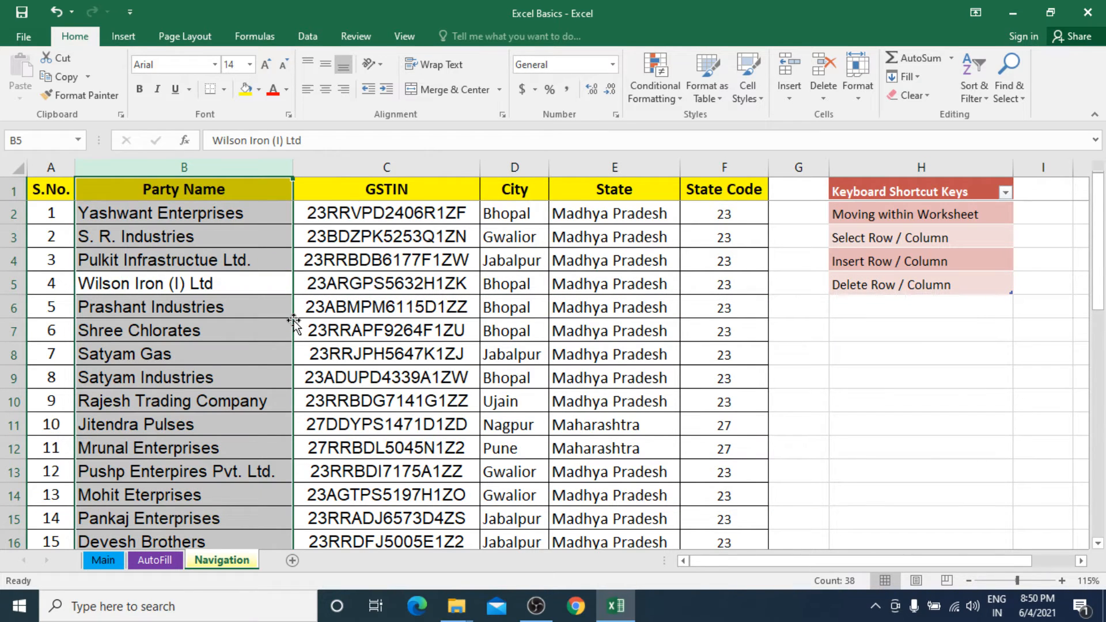
key(shift+Right)
key(shift+Right)
key(shift+Right)
key(shift+Right)
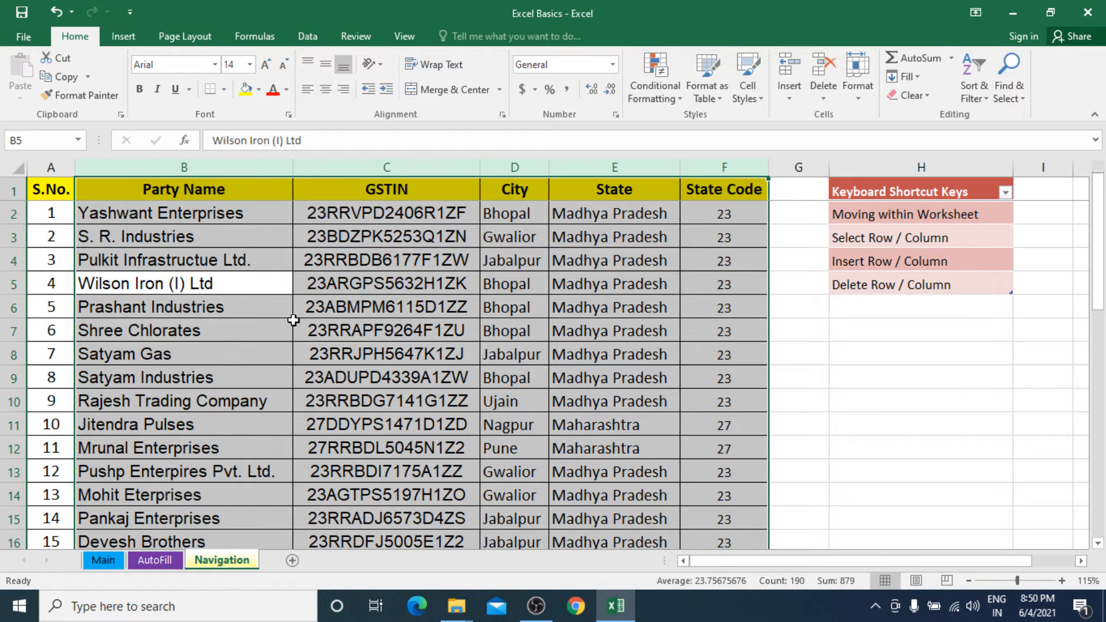
click(362, 275)
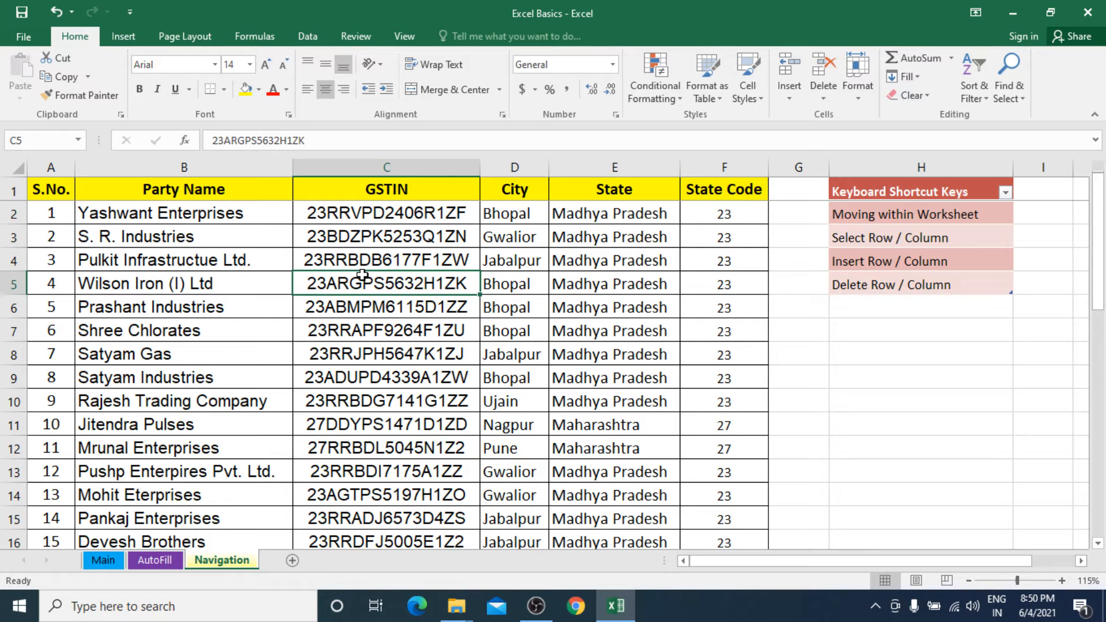
Insert four blank columns before the GSTIN column, starting from cell C3 with its entire column selected.
click(867, 264)
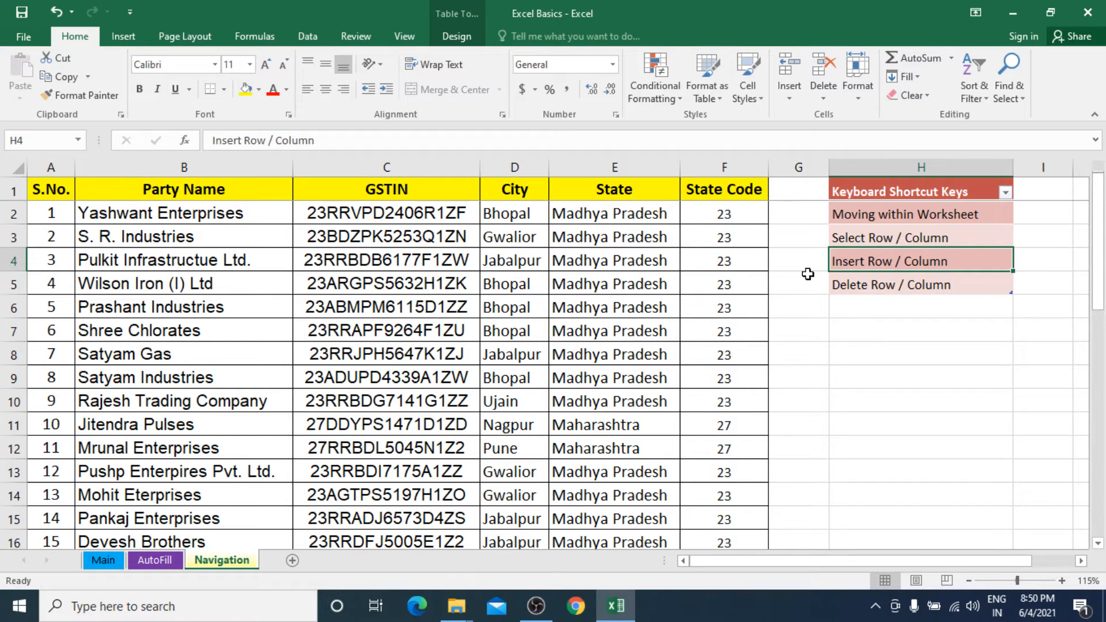
click(383, 237)
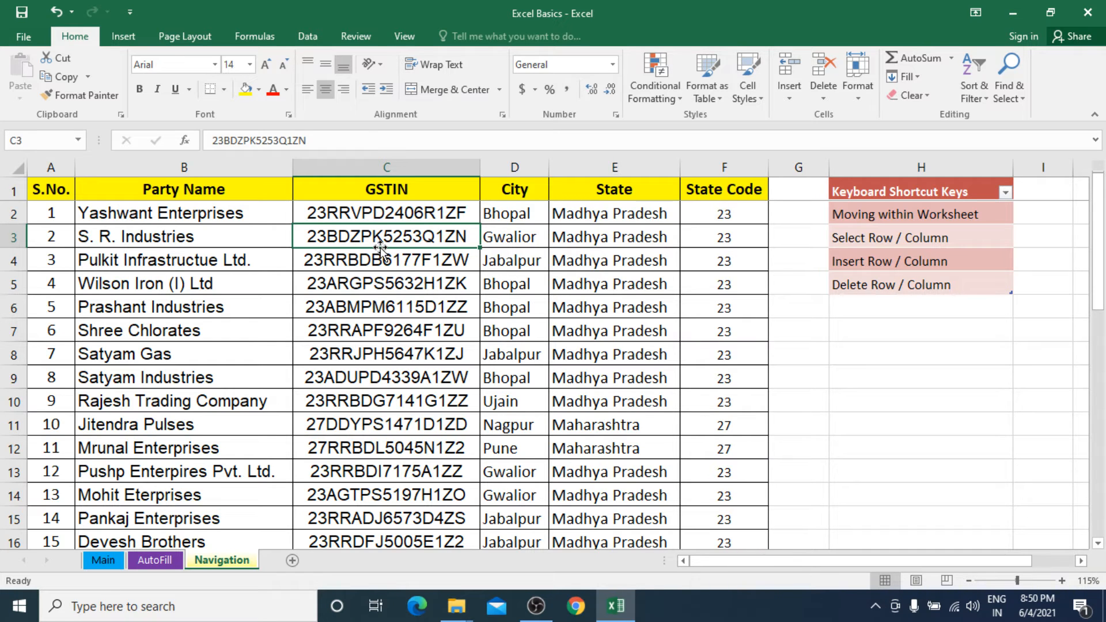
key(ctrl+space)
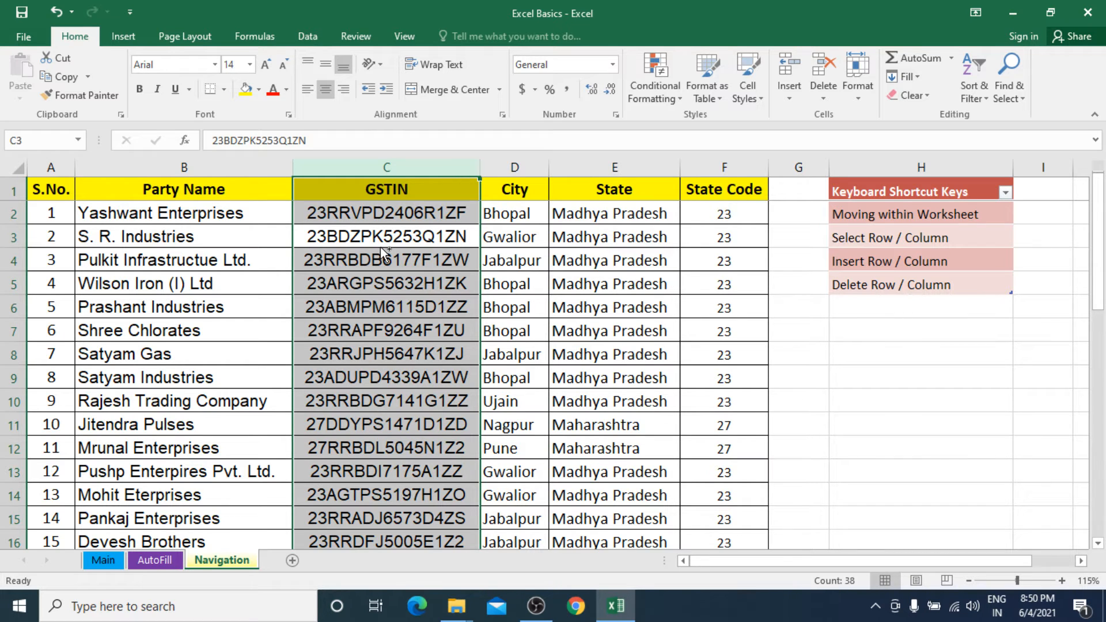
key(ctrl+shift+plus)
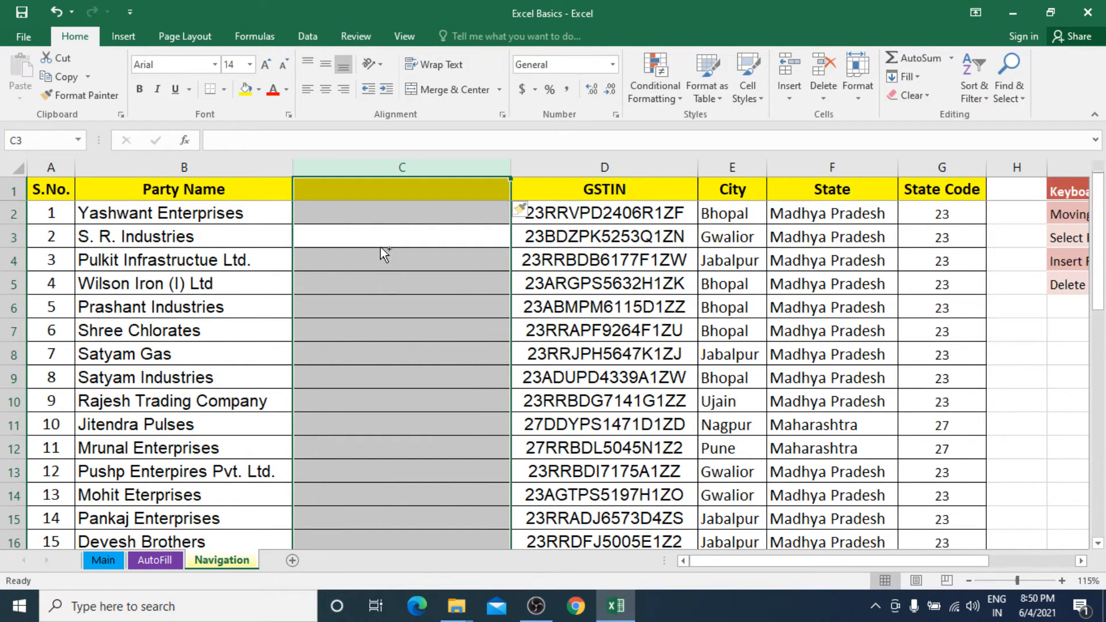
key(ctrl+shift+plus)
key(ctrl+shift+plus)
key(ctrl+shift+plus)
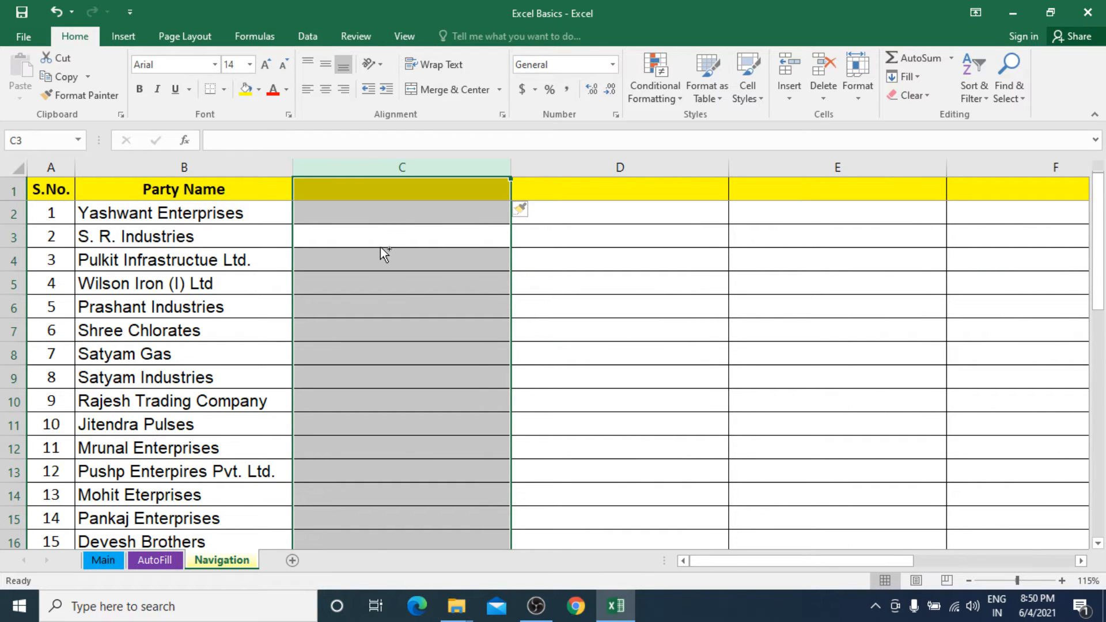
key(ctrl+shift+plus)
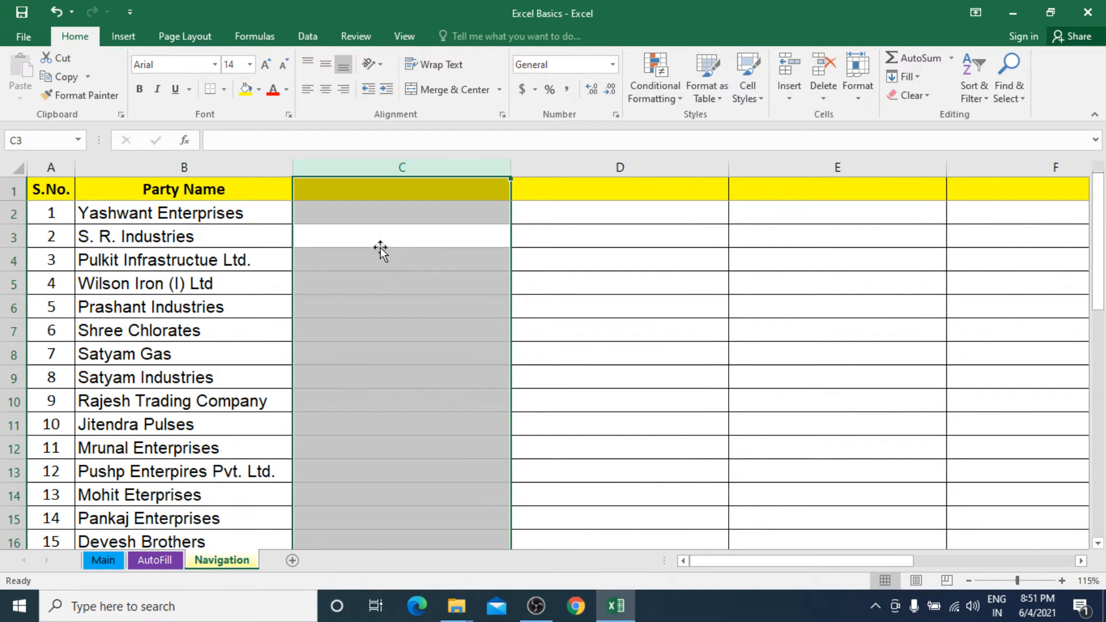
Delete the four blank columns C to F between Party Name and GSTIN.
drag(375, 168, 338, 213)
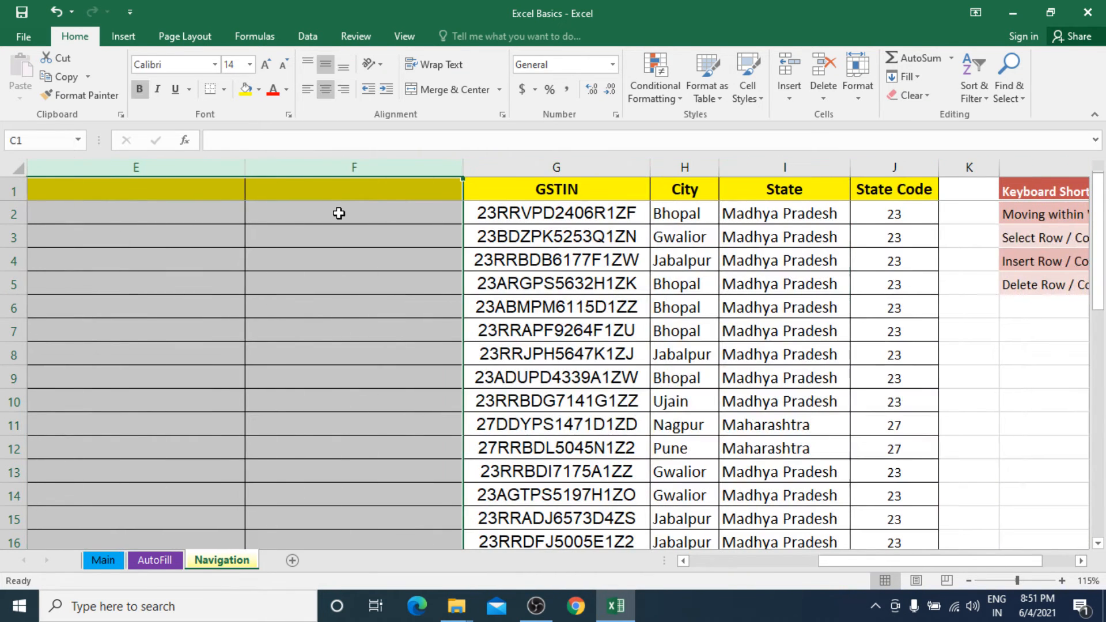
right_click(342, 192)
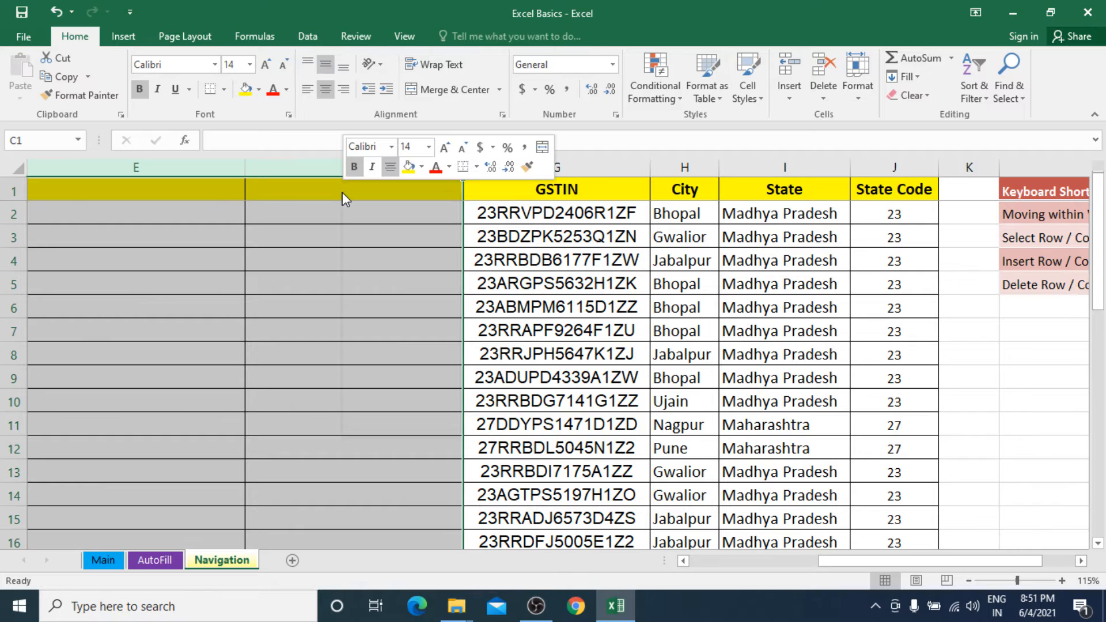
click(394, 320)
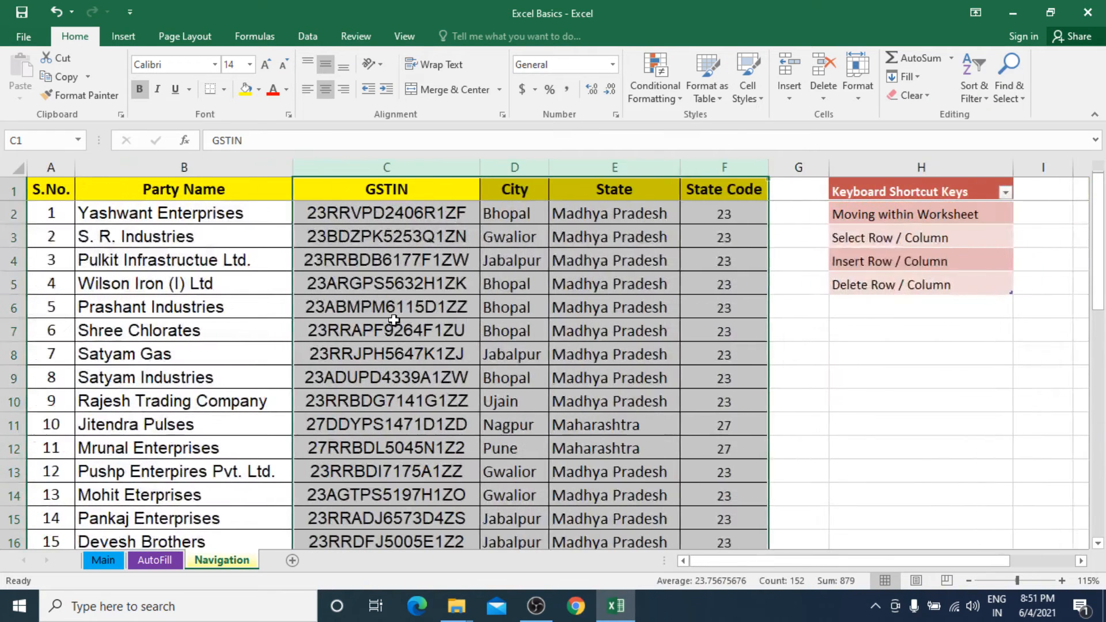
Insert a single blank column before the GSTIN column.
click(380, 168)
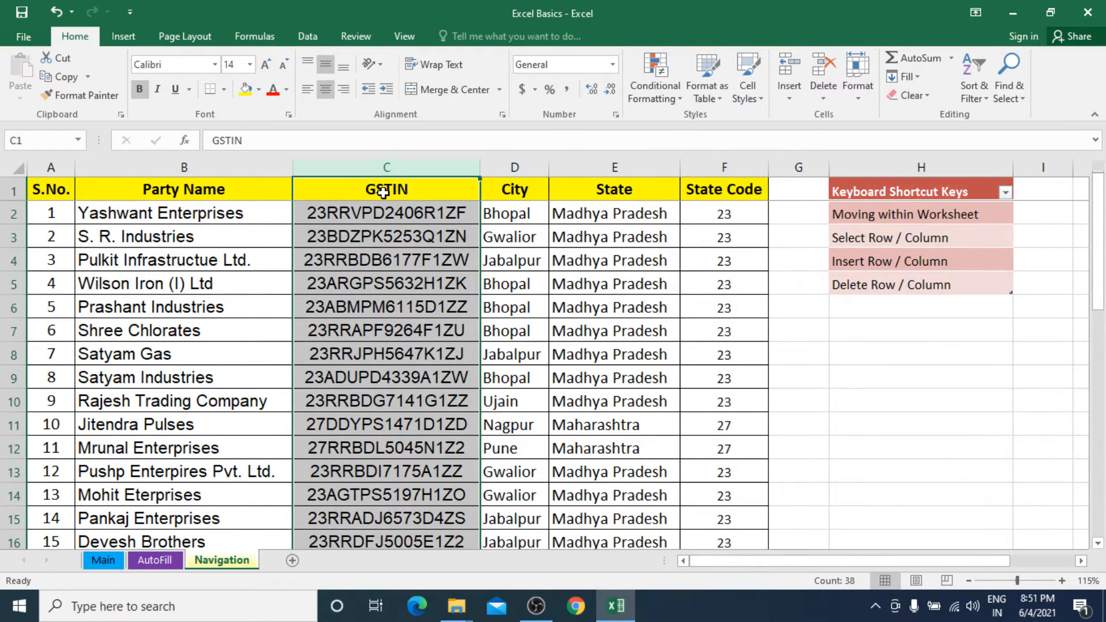
click(383, 193)
click(409, 169)
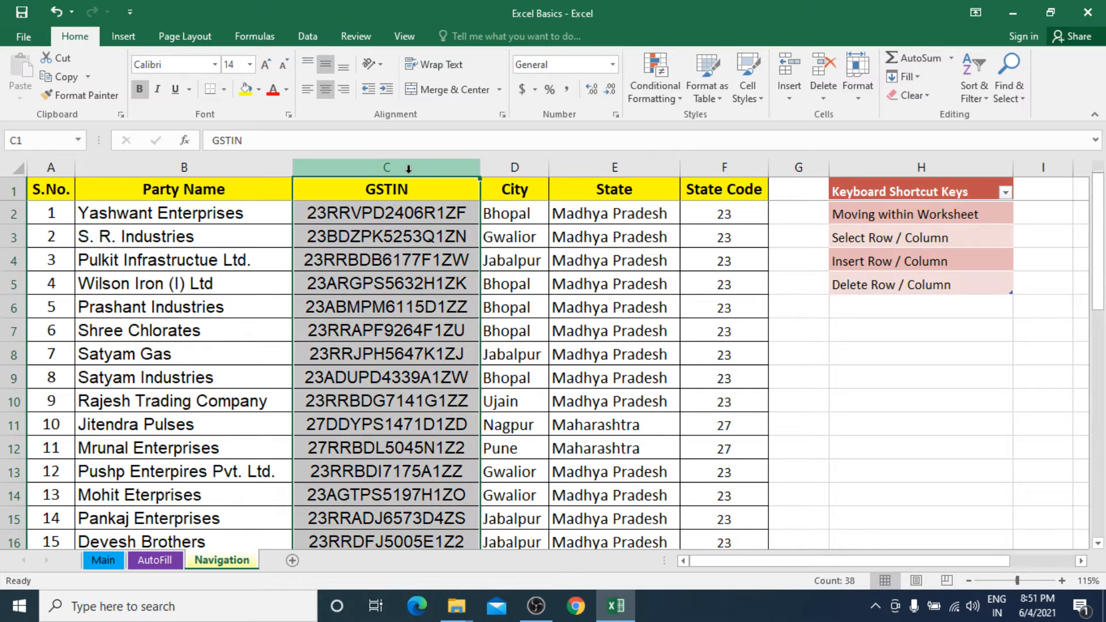
right_click(408, 168)
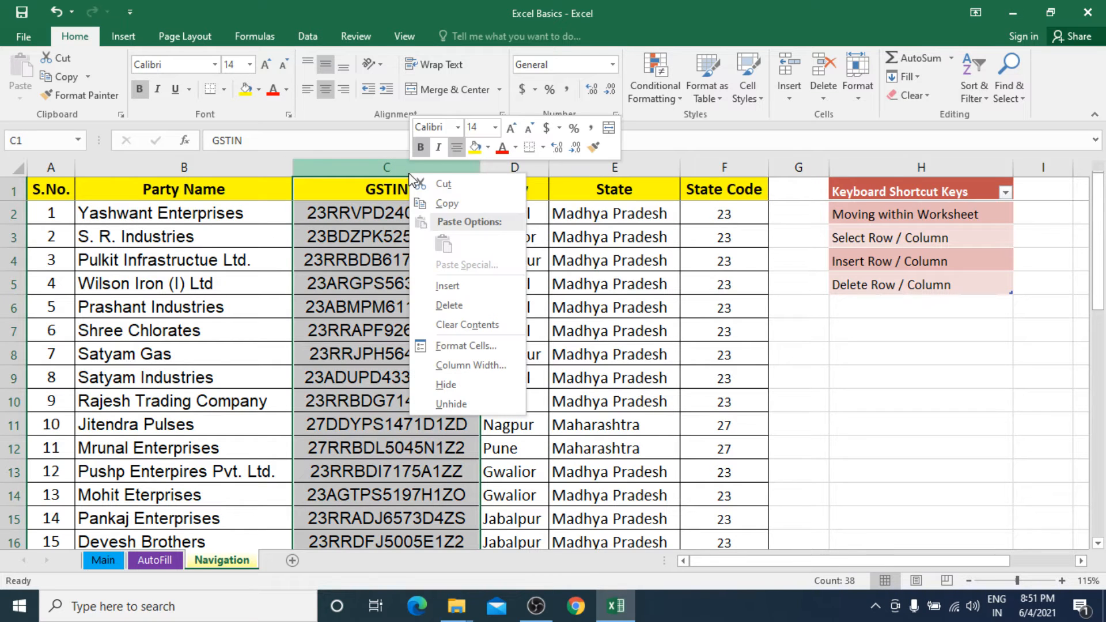
click(461, 287)
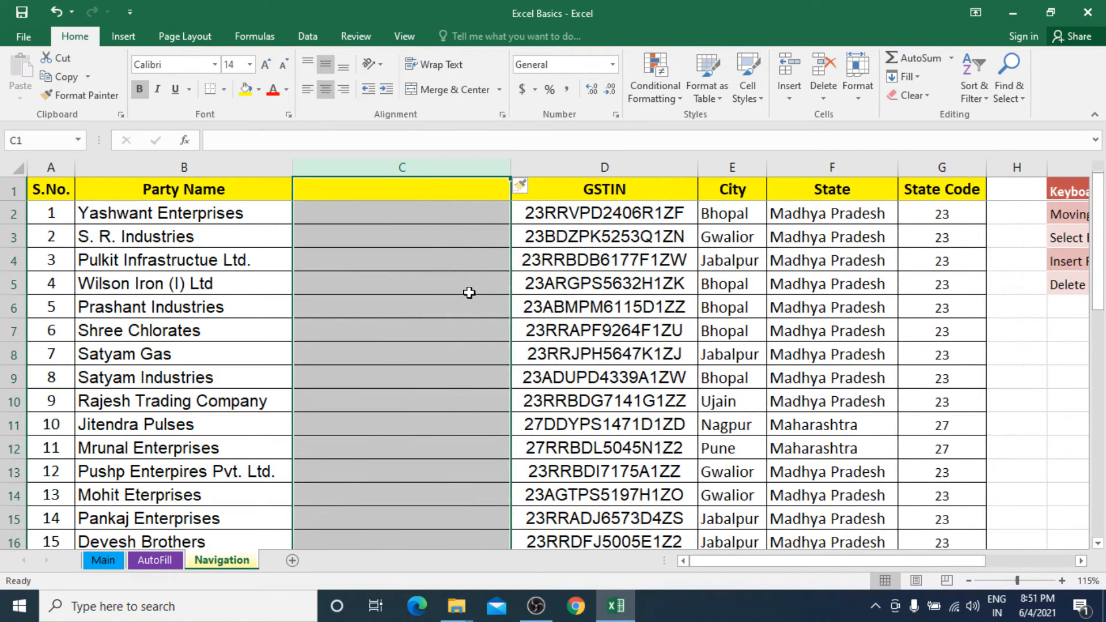
Delete the blank column C and select the first GSTIN entry in C2.
right_click(384, 173)
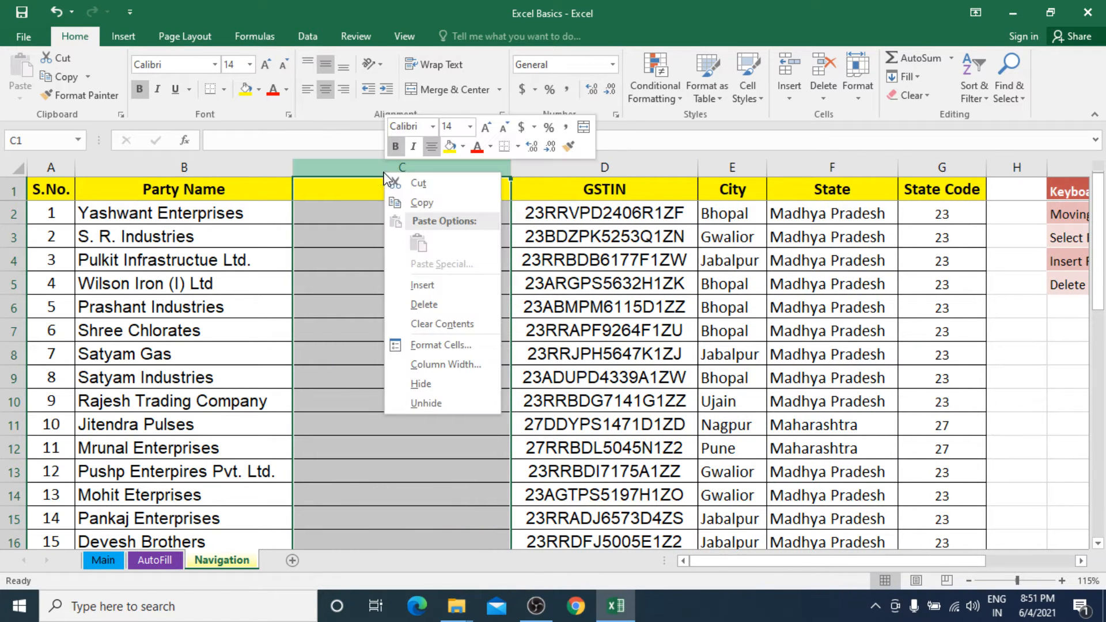
click(424, 304)
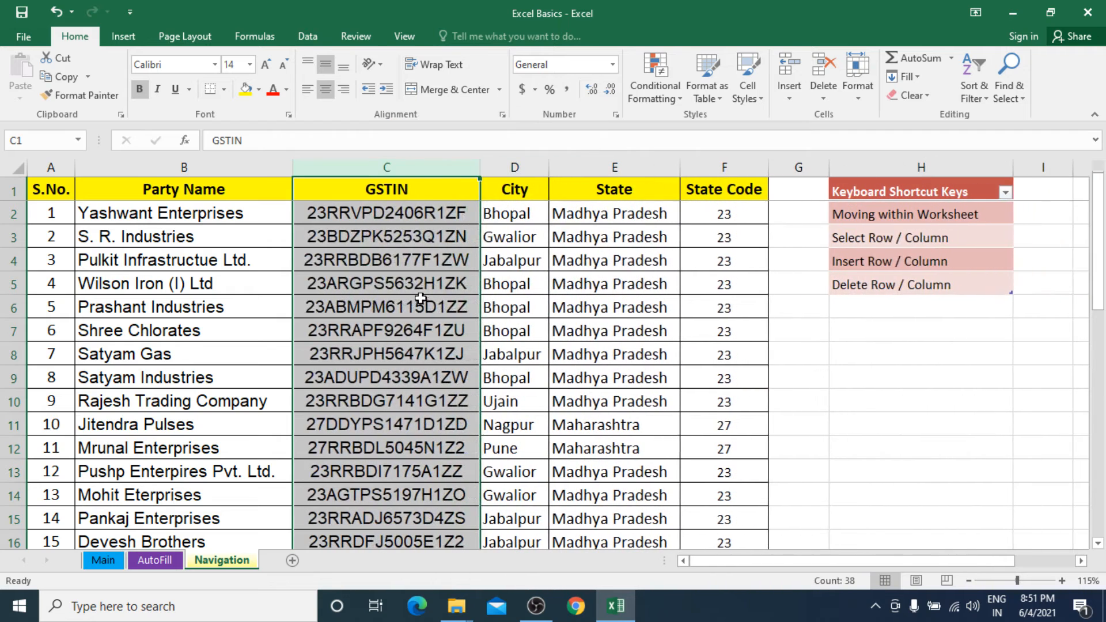
click(392, 215)
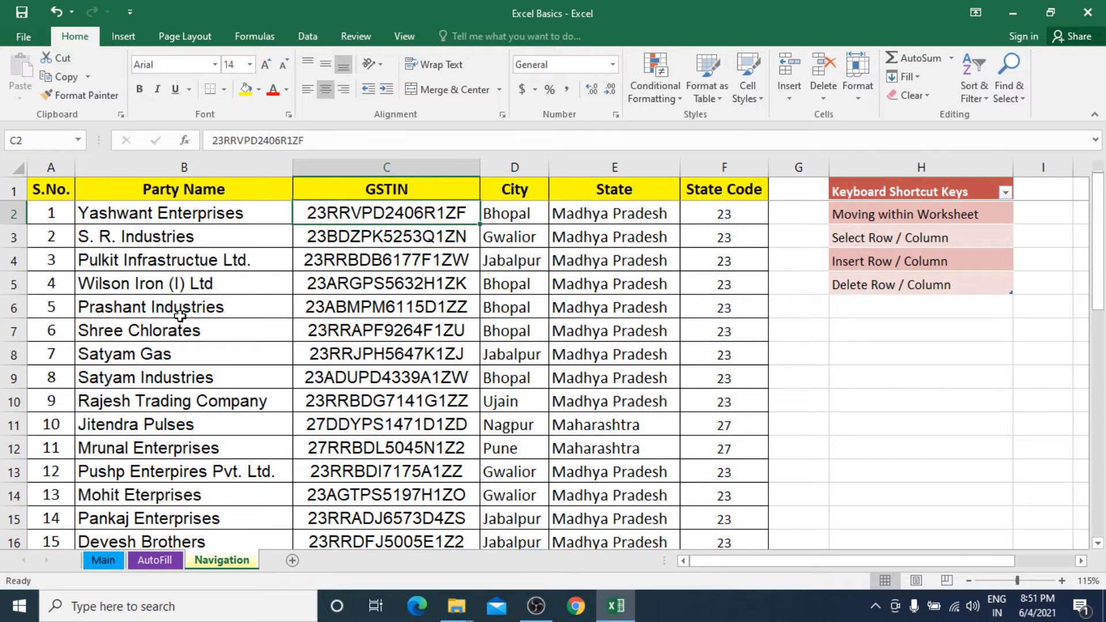
Insert a blank row above the Shree Chlorates row, starting from cell A7 with its entire row selected.
click(48, 330)
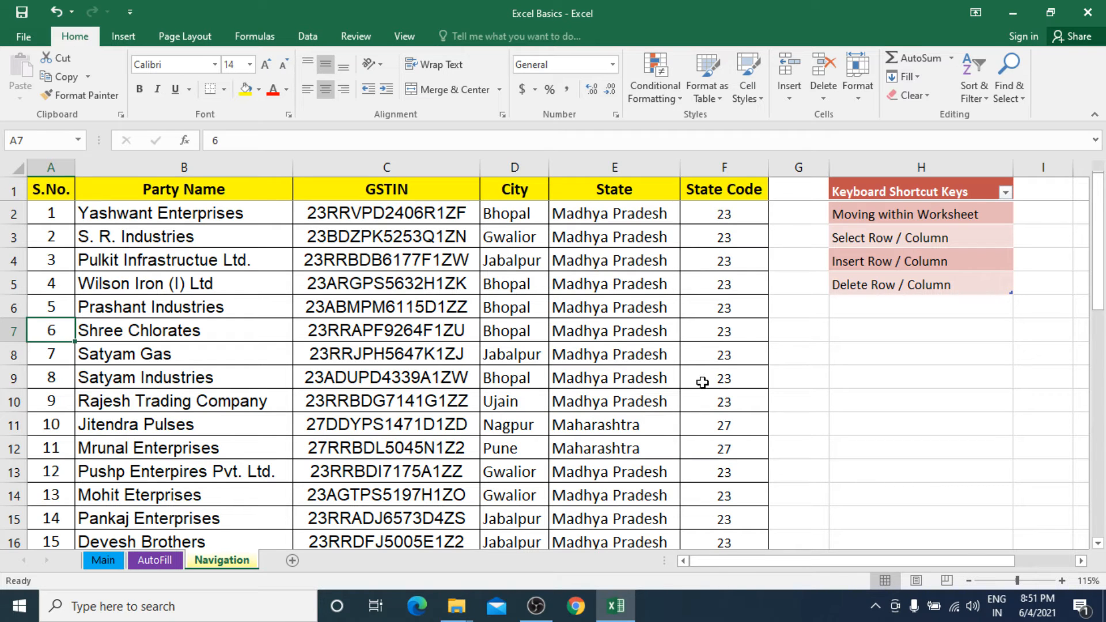
key(shift+space)
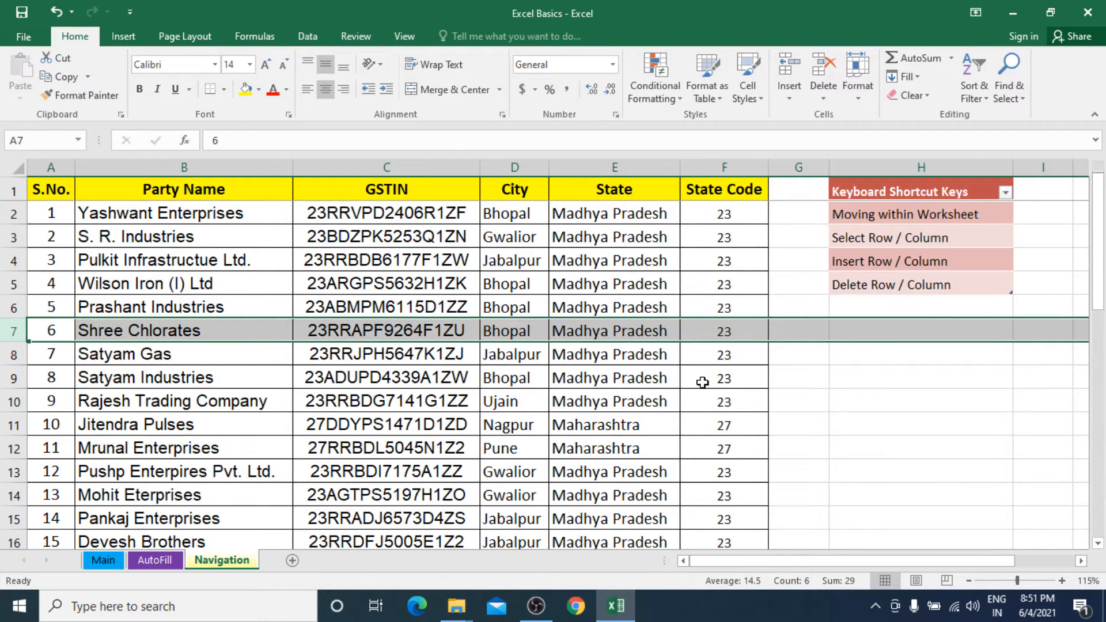
key(ctrl+shift+plus)
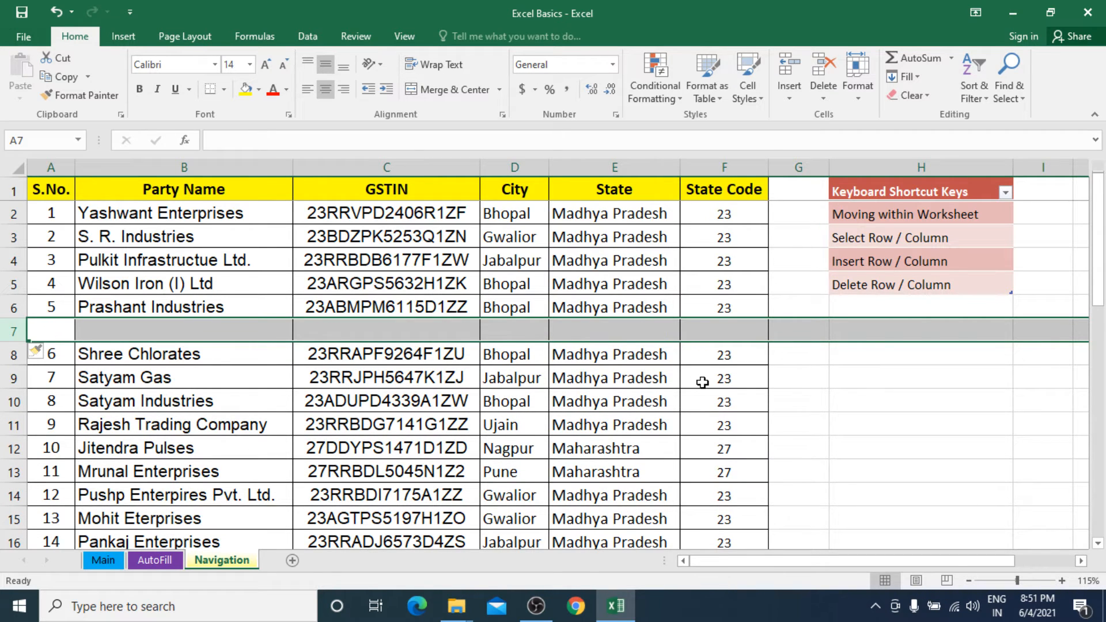
Delete the blank row 7 and select the Satyam Industries cell B9.
right_click(221, 332)
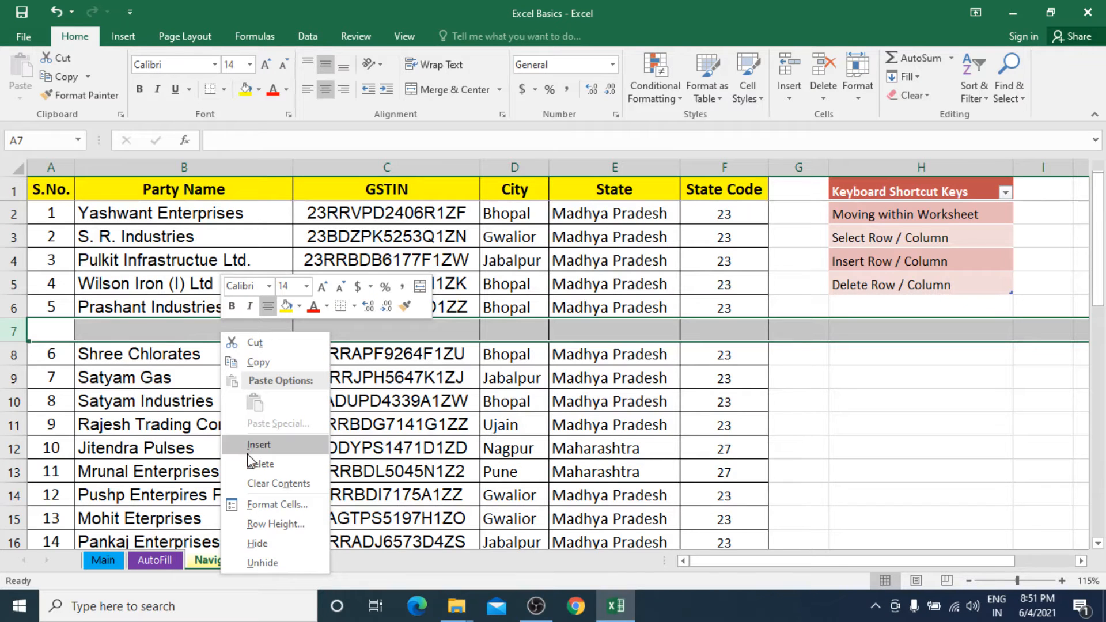
click(257, 464)
click(230, 370)
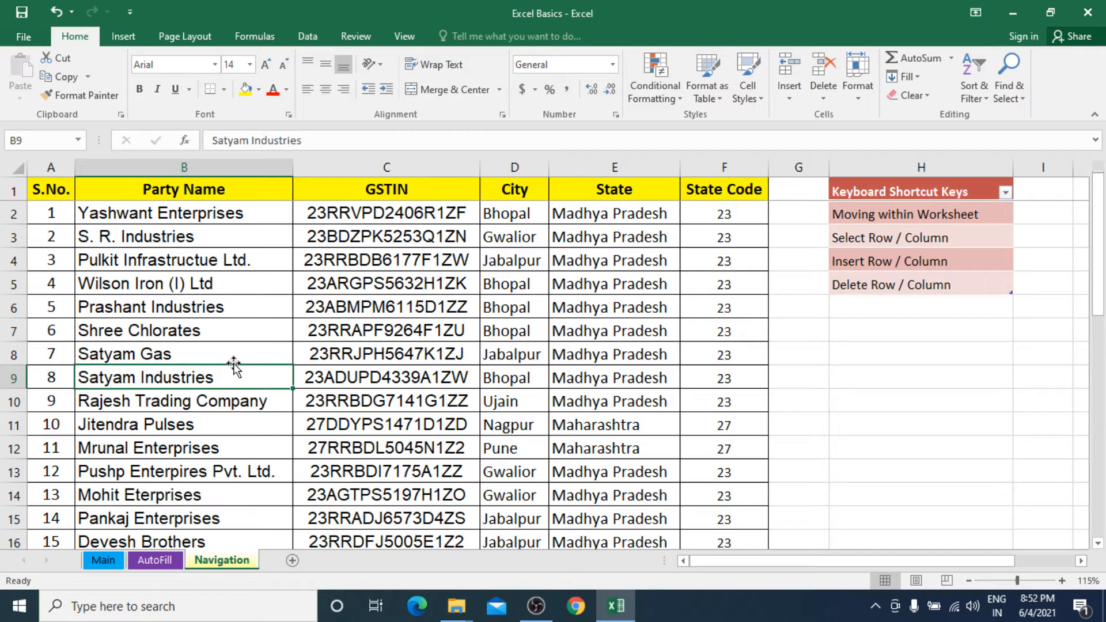
Select the Insert Row / Column entry and move on to the Delete Row / Column entry in the shortcut list.
click(876, 266)
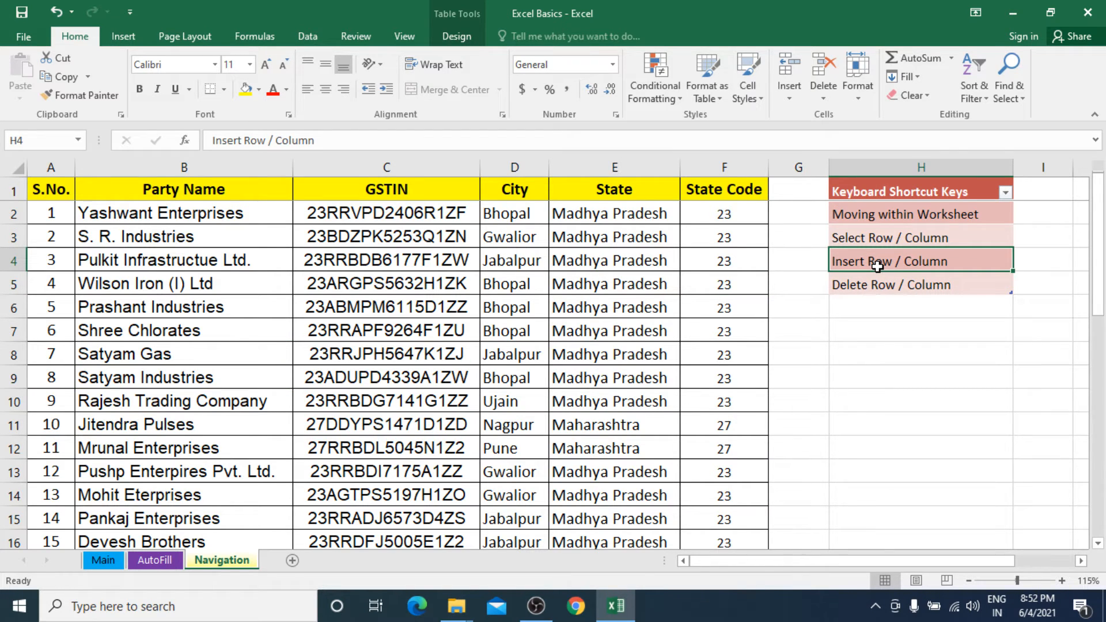
click(873, 290)
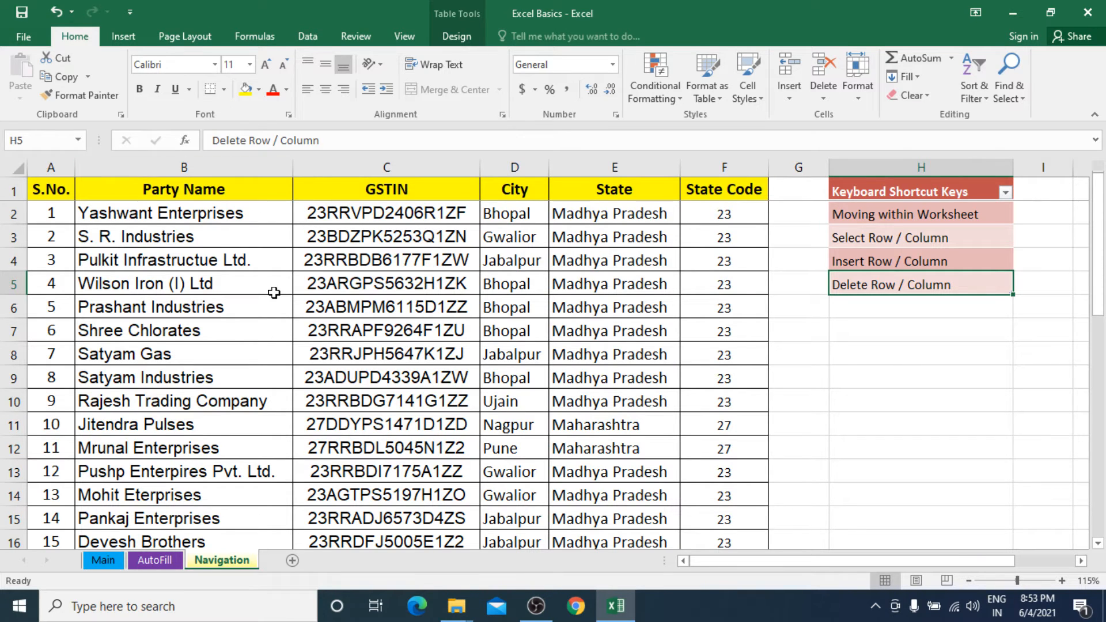
Add a new worksheet and copy the range A1:F9 from the Navigation sheet.
click(293, 561)
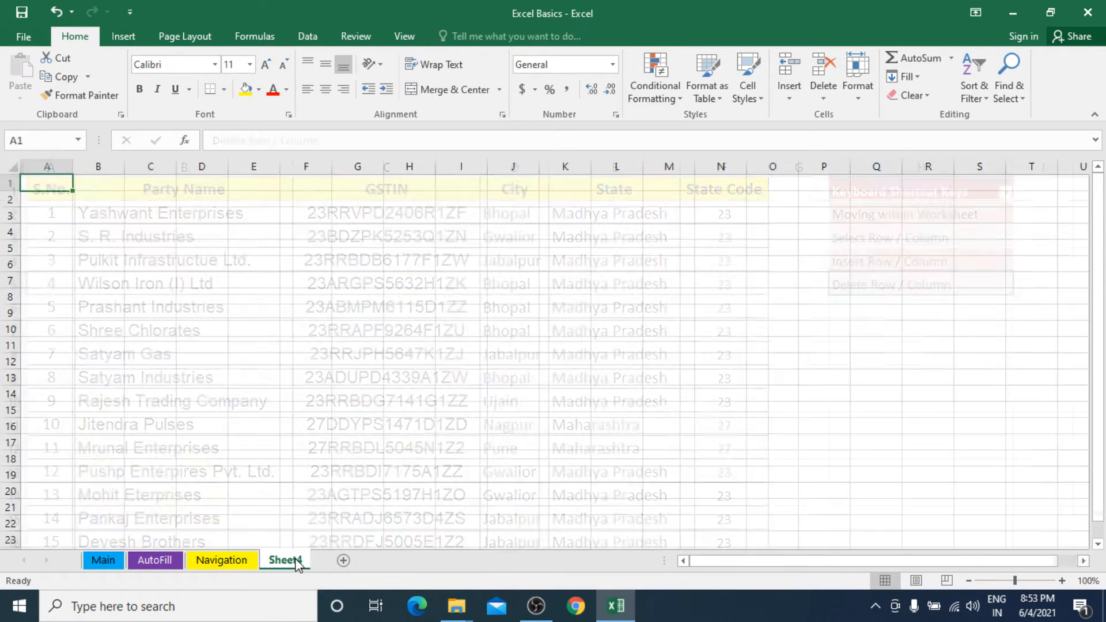
click(219, 560)
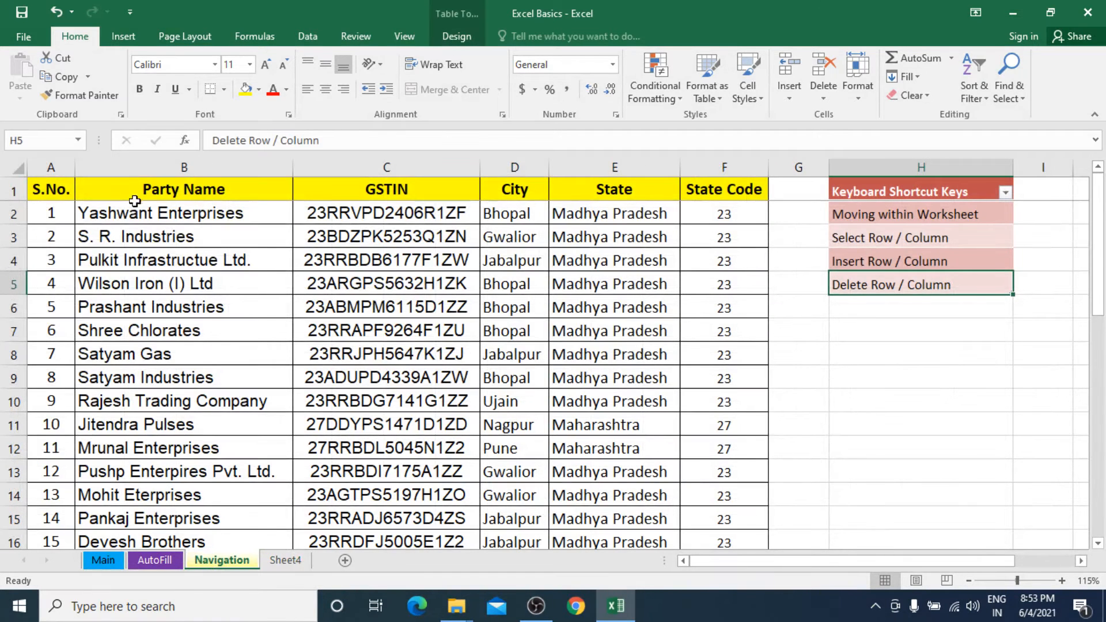
drag(131, 211, 425, 385)
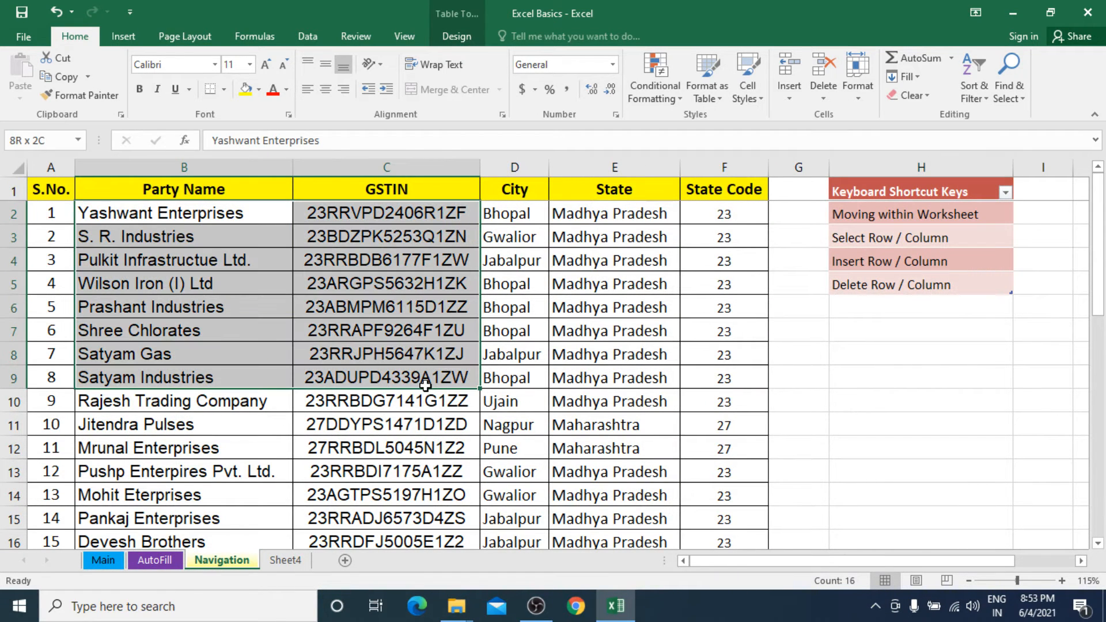
drag(58, 189, 720, 381)
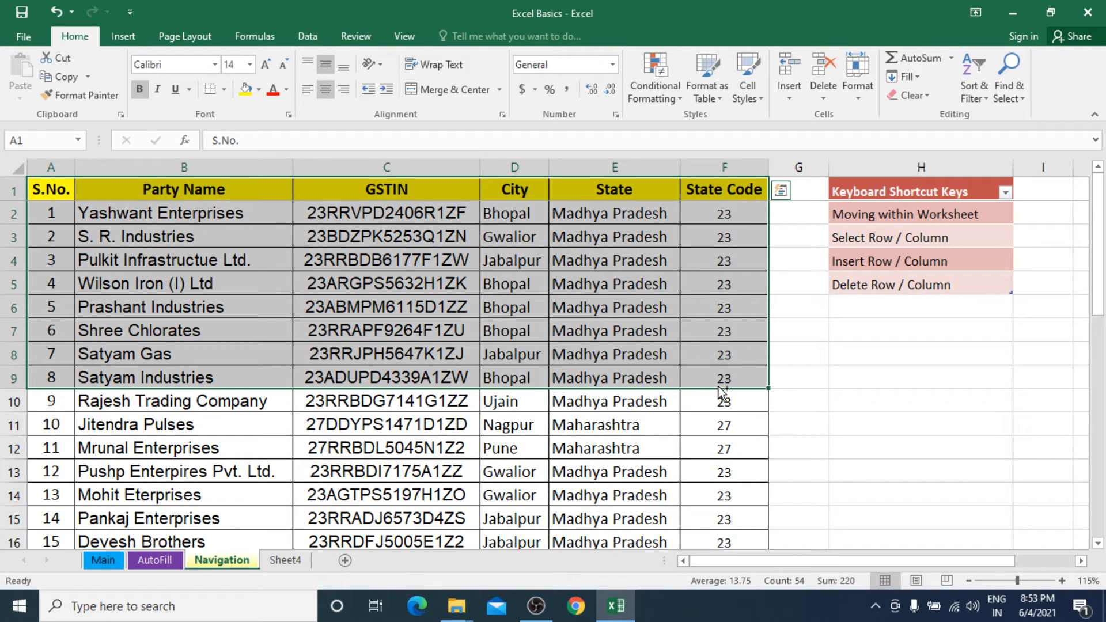
key(ctrl+c)
Paste the copied party table as values only into Sheet4, starting at cell A1.
click(291, 565)
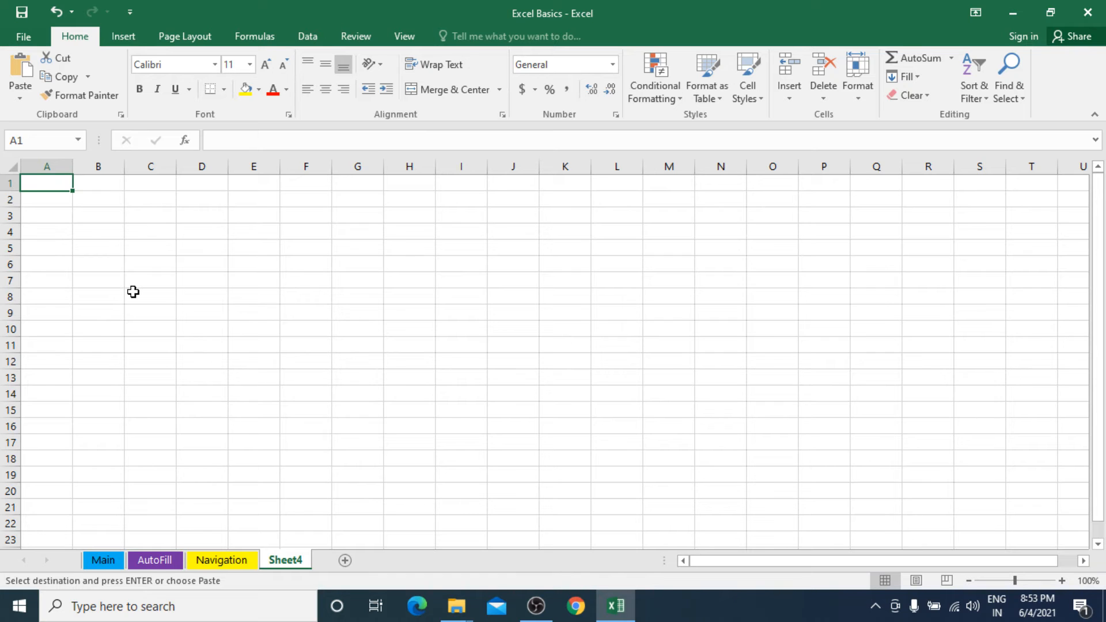
click(16, 99)
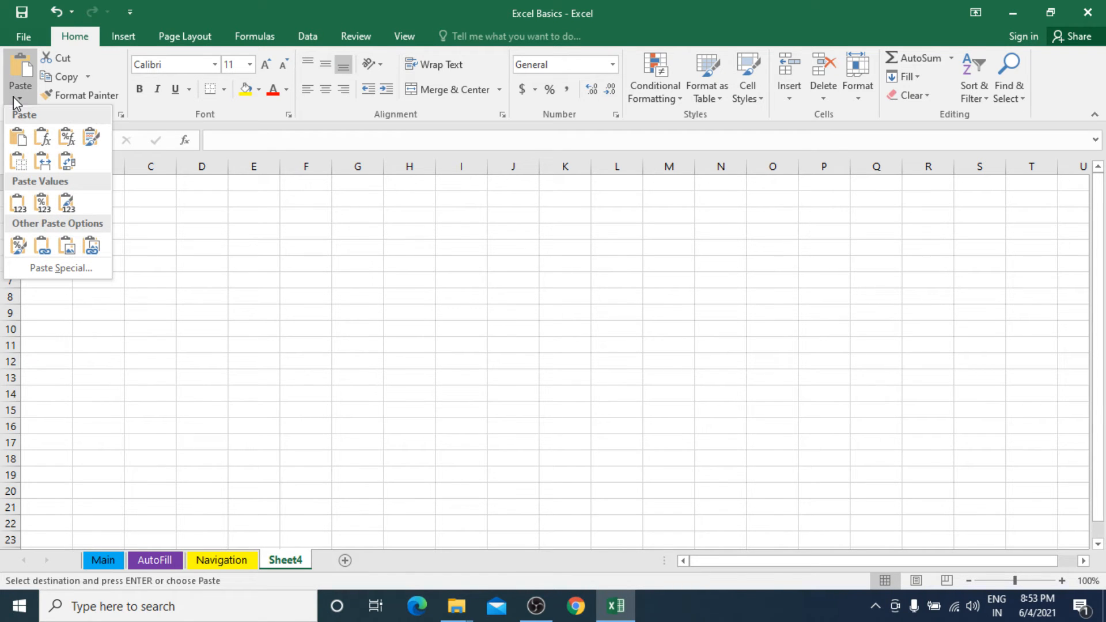
click(27, 209)
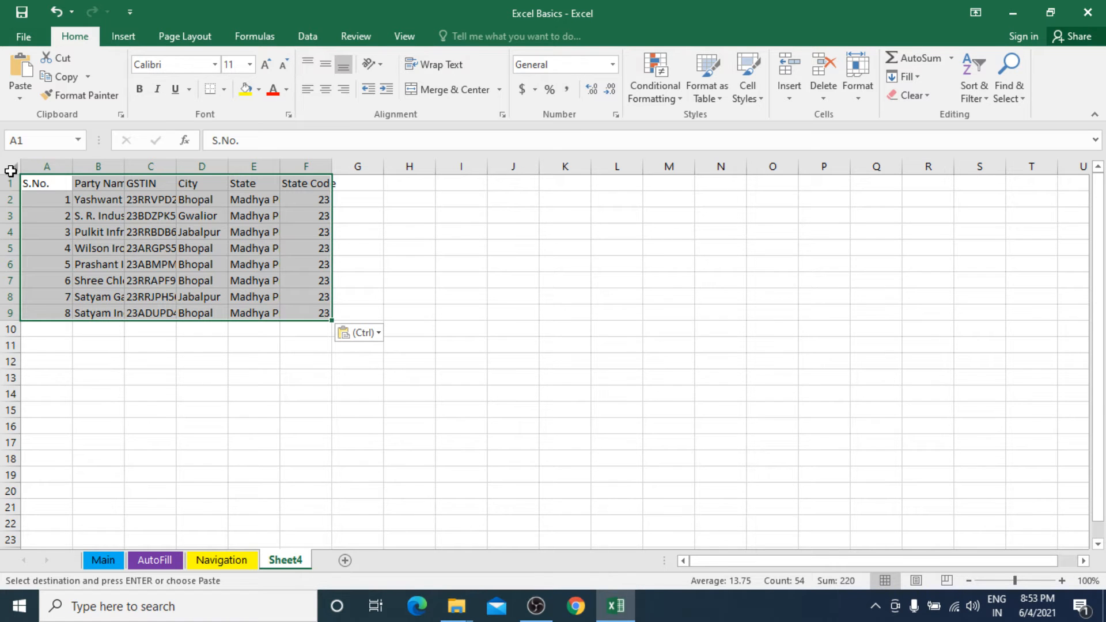
Auto-fit the width of every column on Sheet4 and undo the resize.
click(10, 171)
double_click(71, 167)
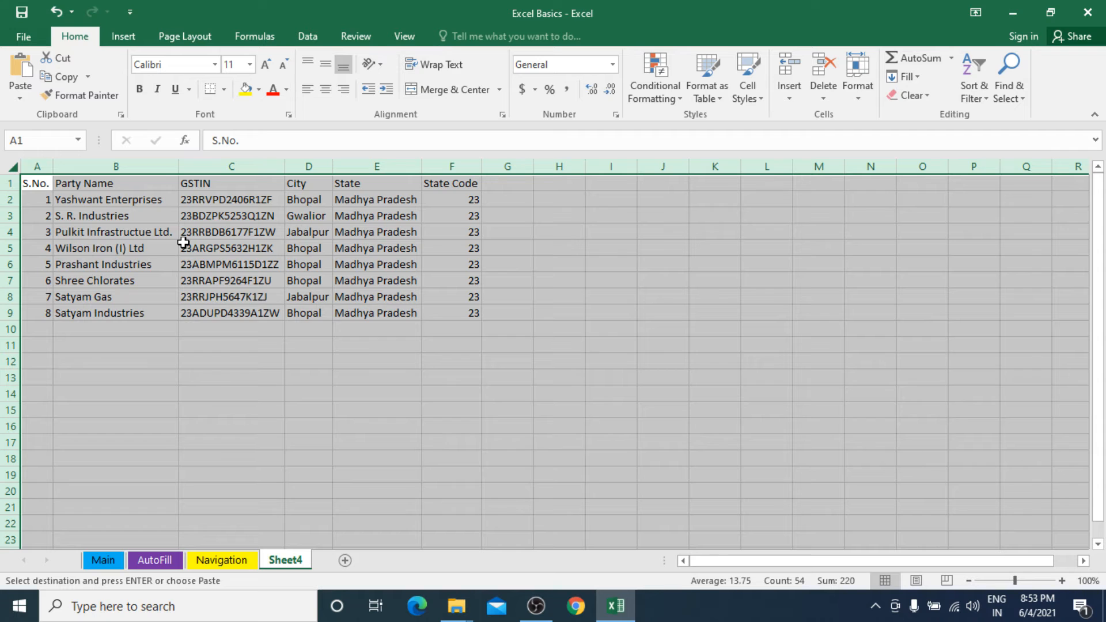
key(ctrl+z)
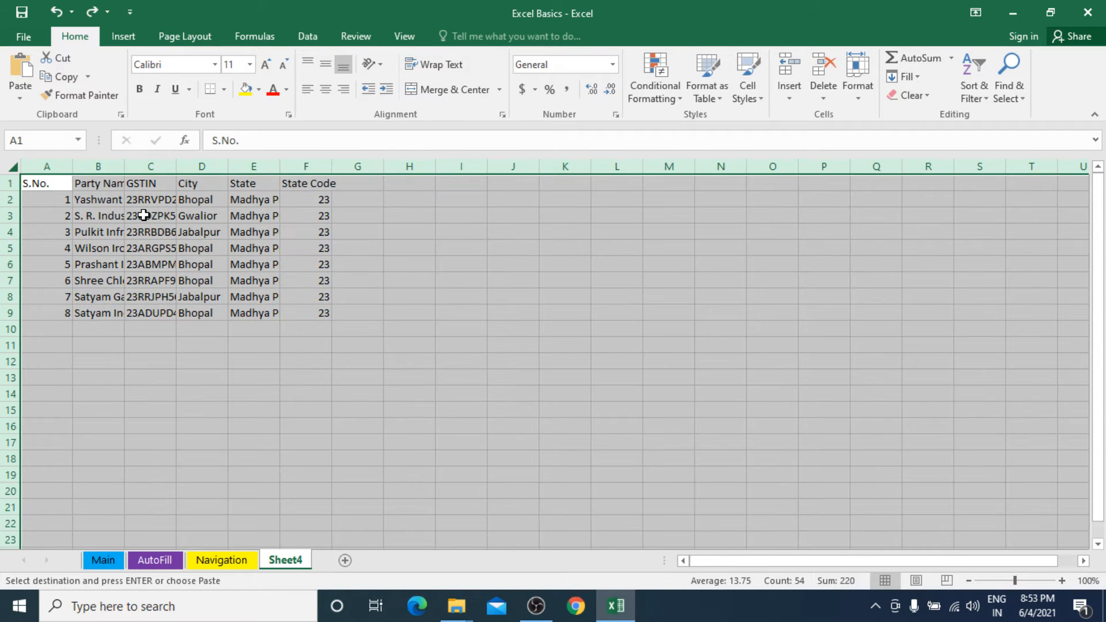
Select the first GSTIN and party name cells, C2 and B2, to read their full contents in the formula bar.
click(158, 199)
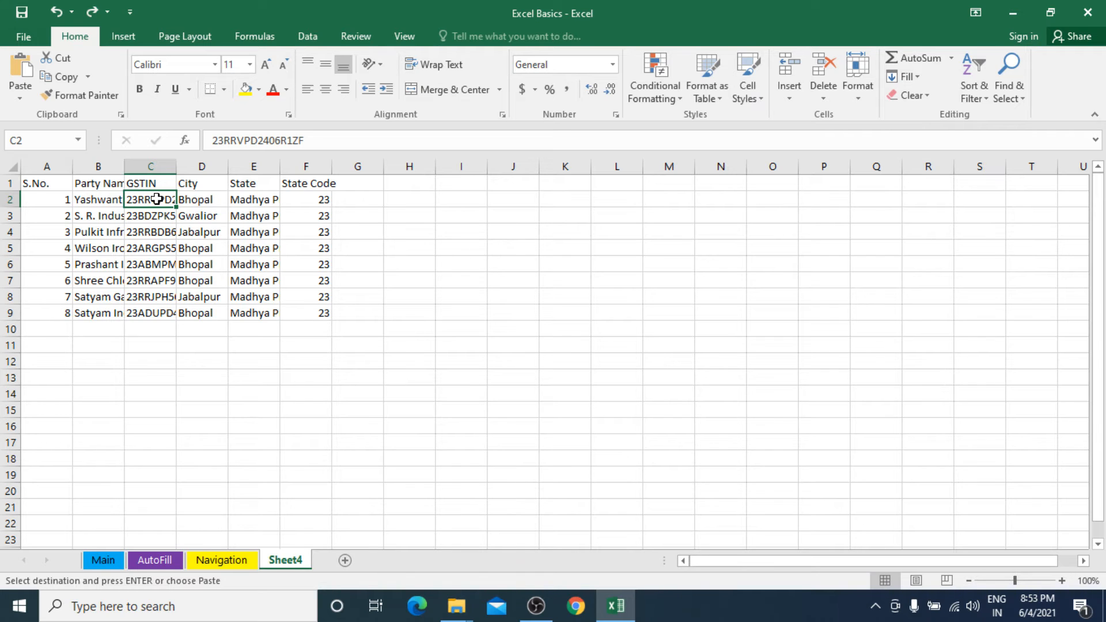
click(91, 203)
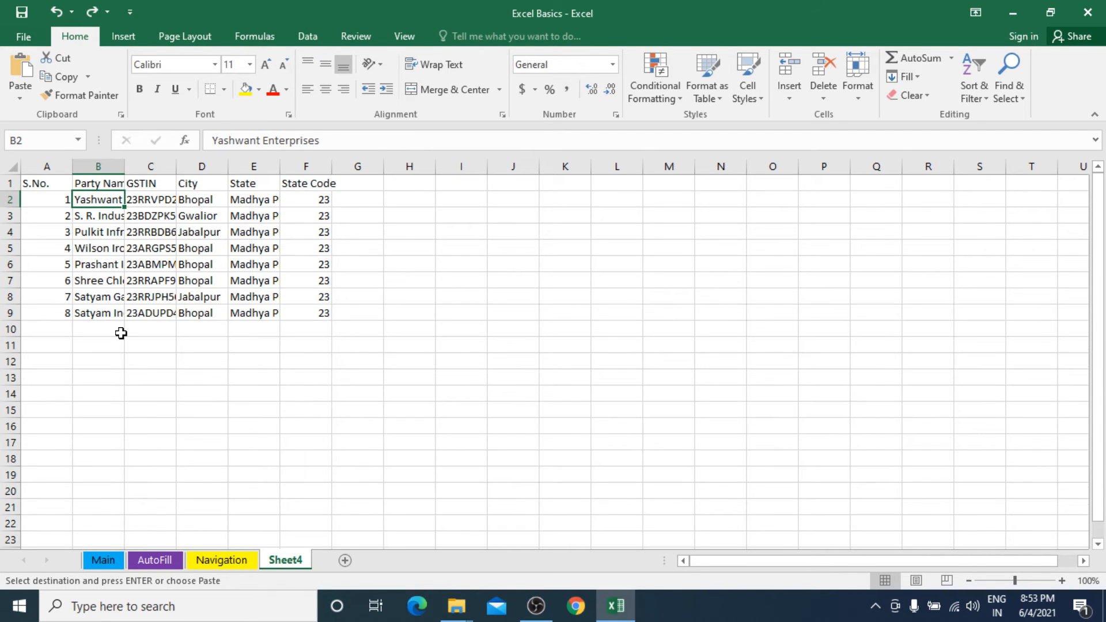
ctrl+scroll(121, 333, up, 9)
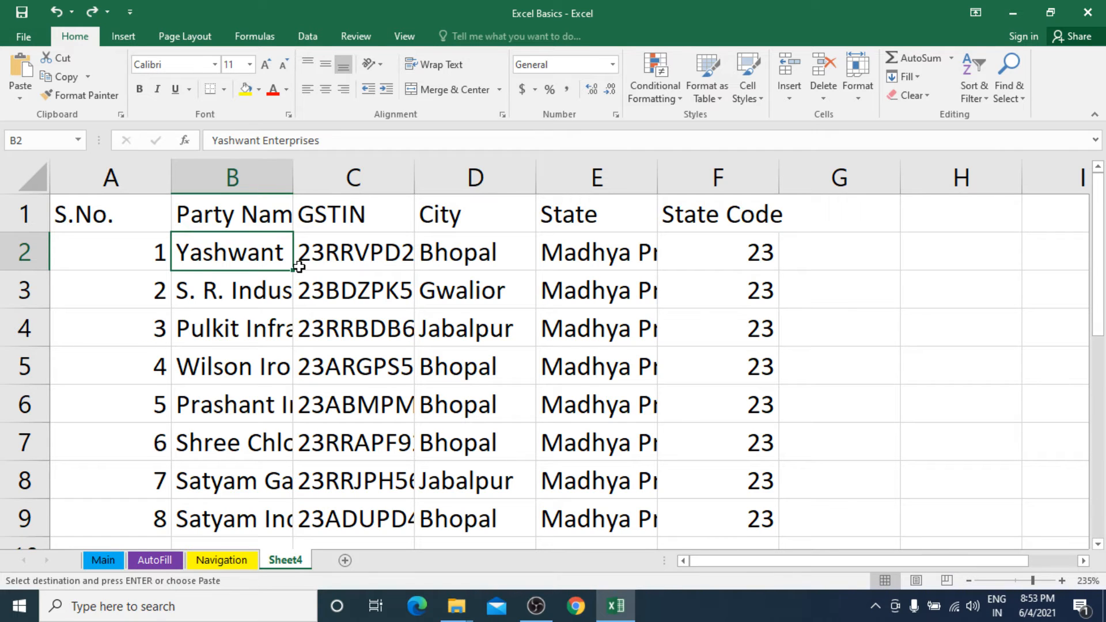
click(374, 257)
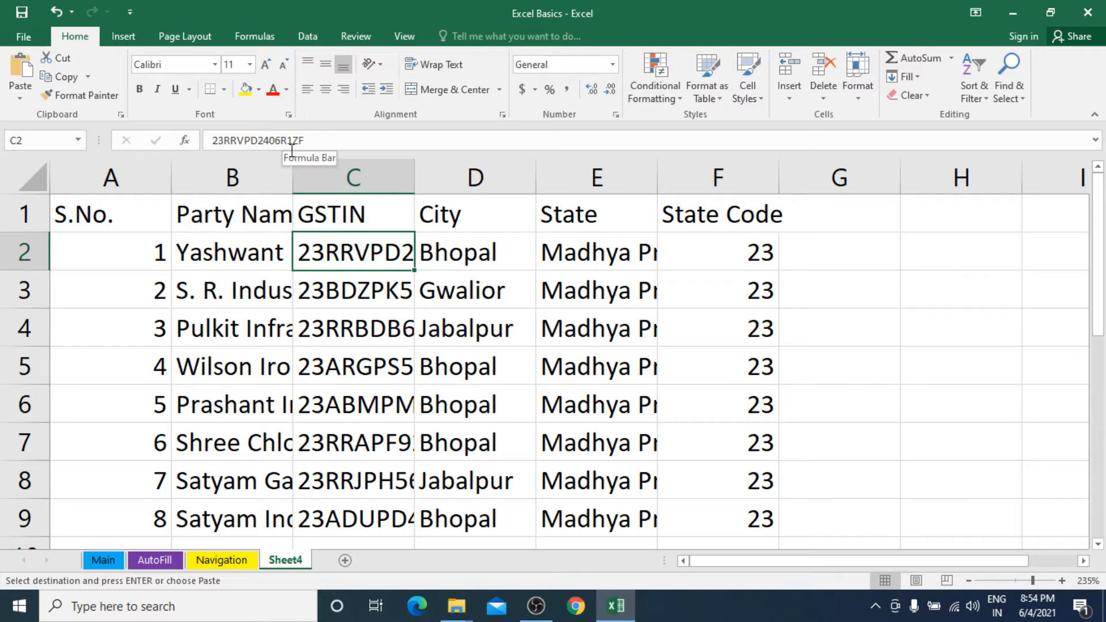
click(247, 252)
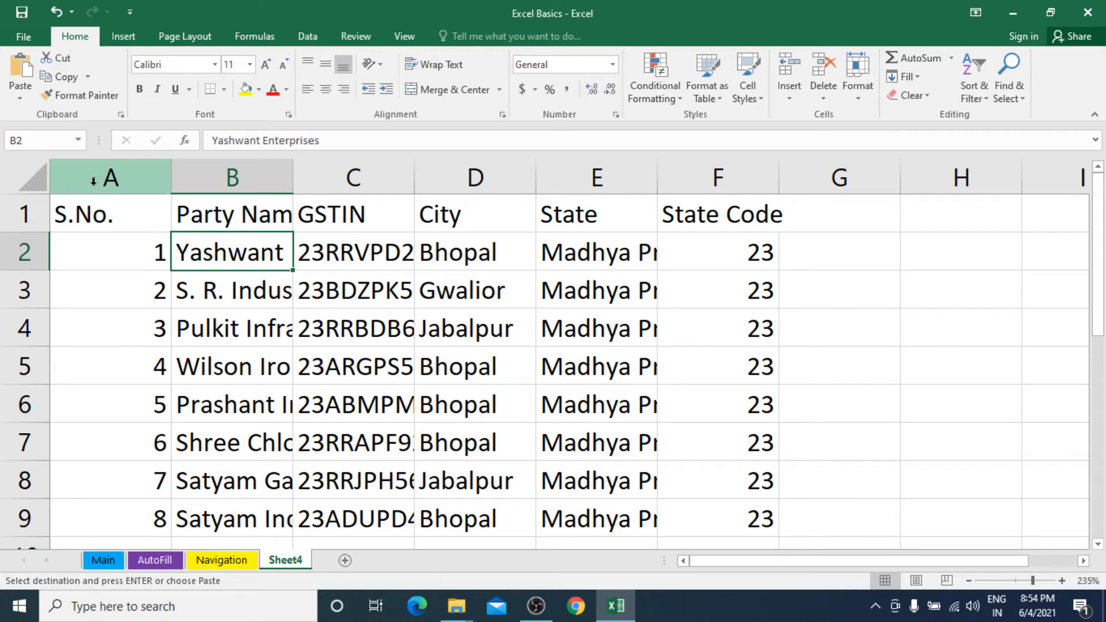
Try selecting the whole sheet, and try selecting just columns A to F.
click(18, 179)
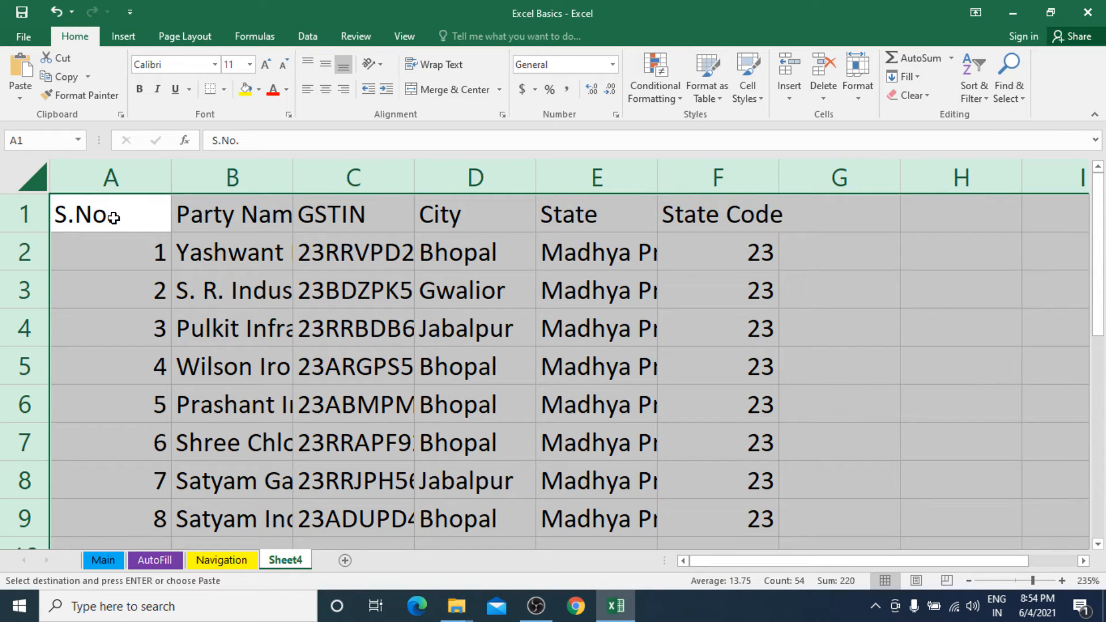
click(136, 254)
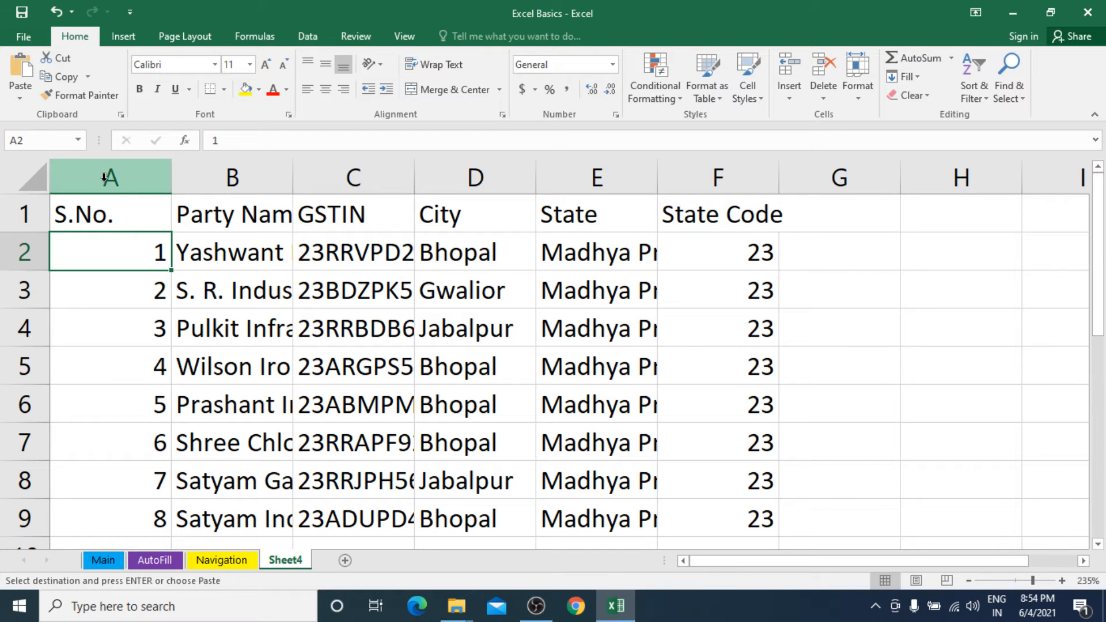
drag(109, 173, 711, 207)
click(593, 254)
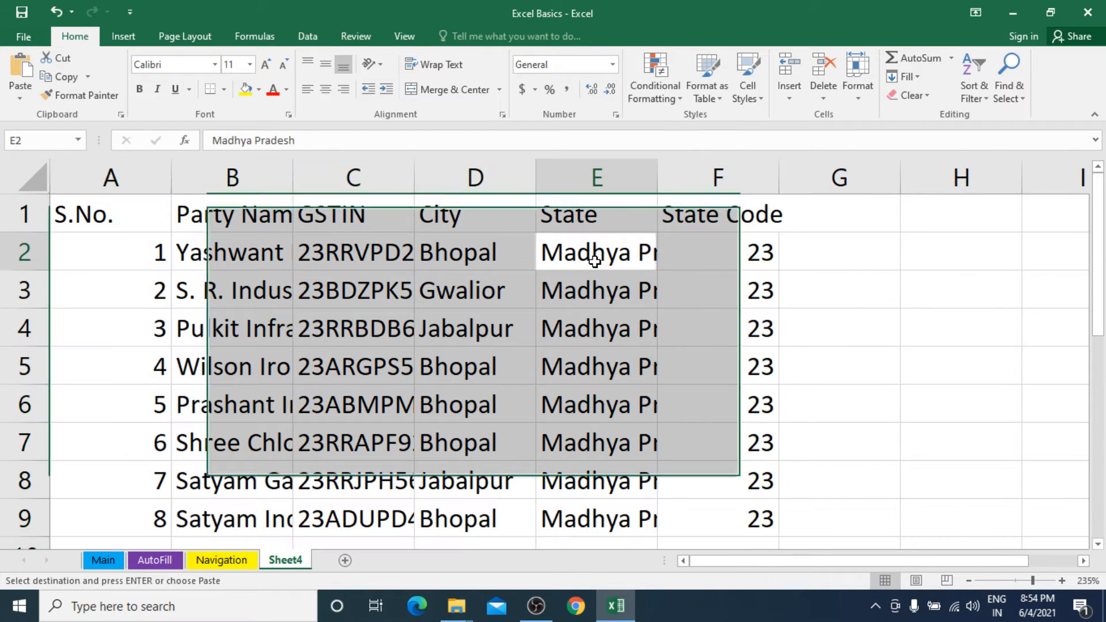
Auto-fit the widths of columns A to F and undo the resize.
drag(104, 176, 723, 199)
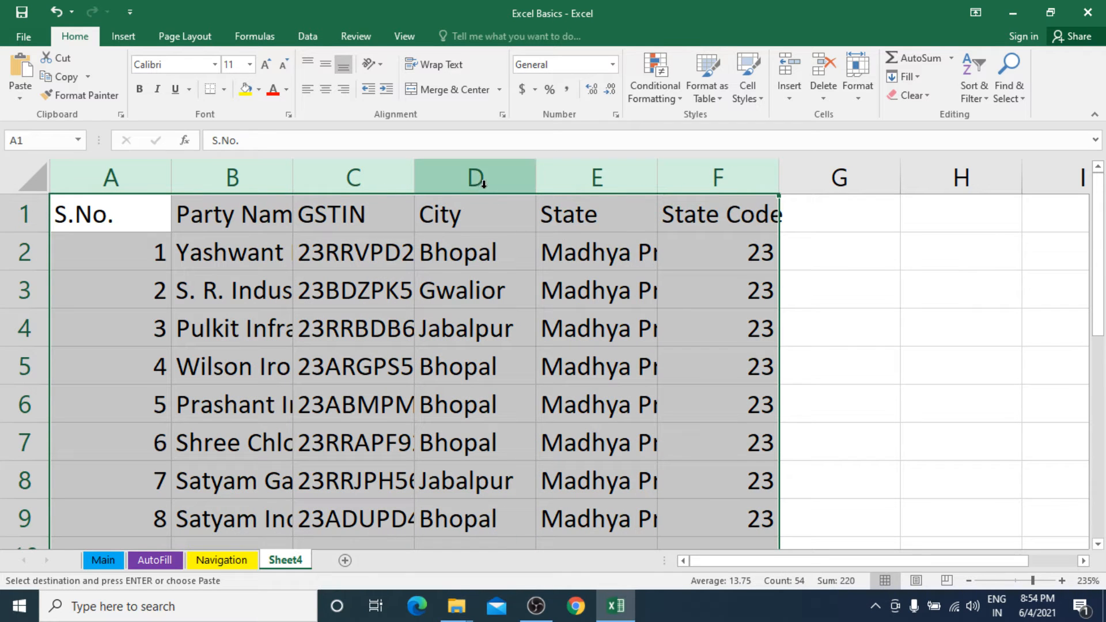
double_click(535, 182)
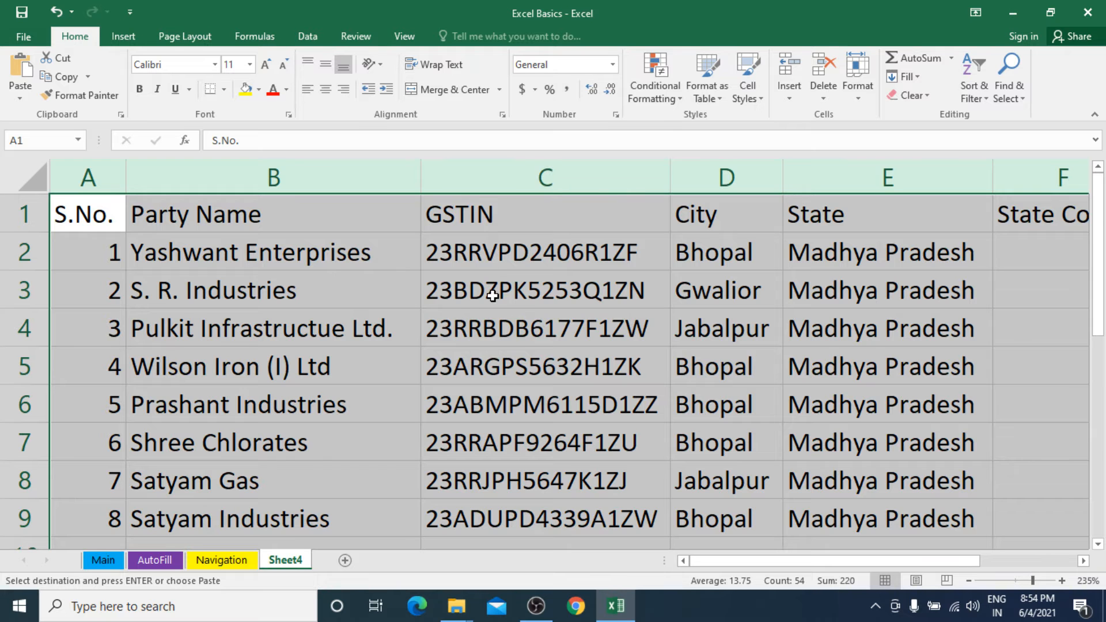
ctrl+scroll(493, 295, down, 4)
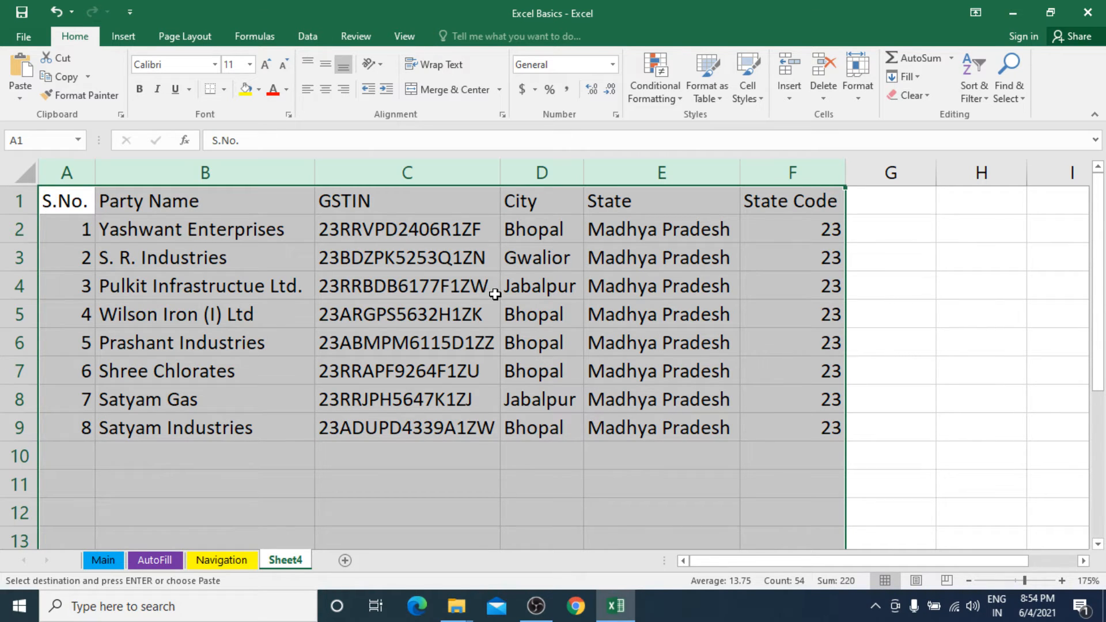
scroll(507, 304, up, 1)
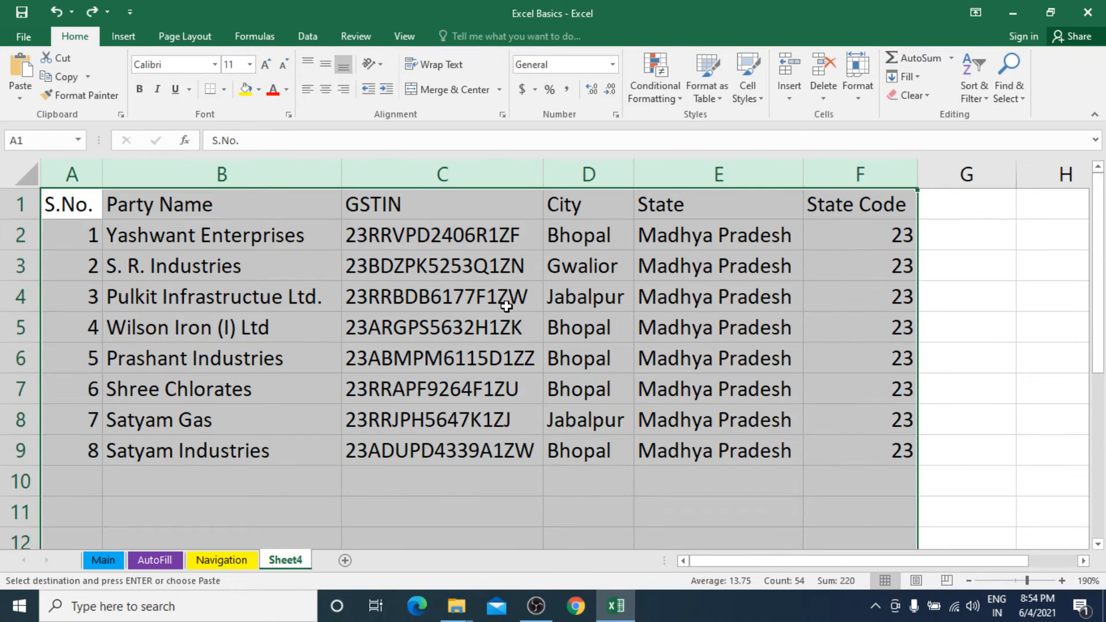
scroll(507, 307, up, 3)
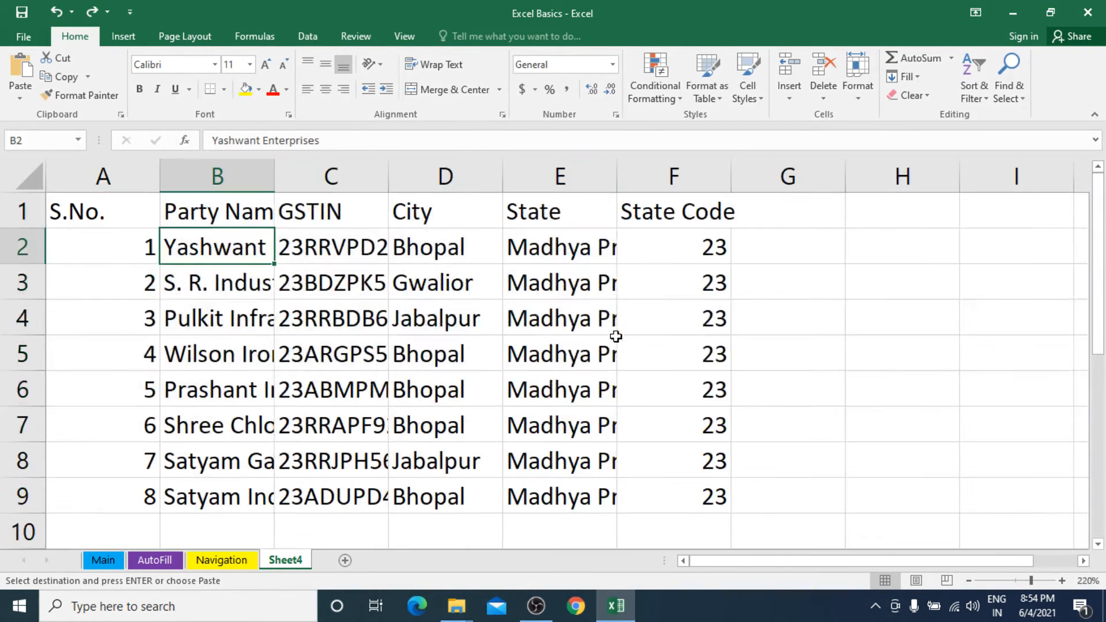
scroll(616, 337, down, 3)
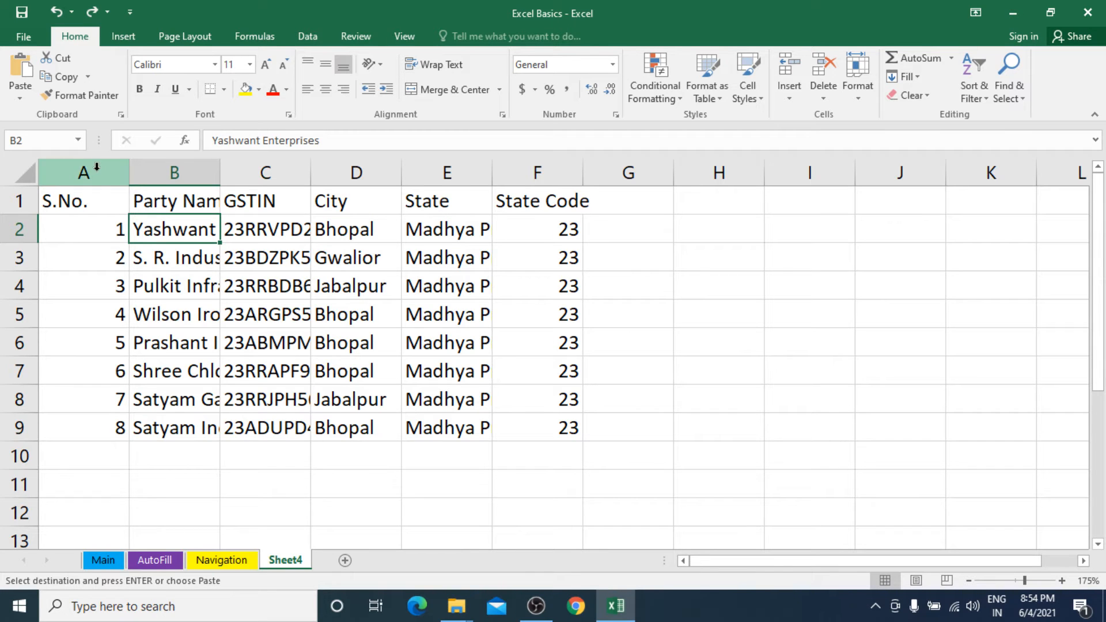
Auto-fit the widths of columns A to F to their contents and select the GSTIN cell C3.
drag(112, 173, 494, 168)
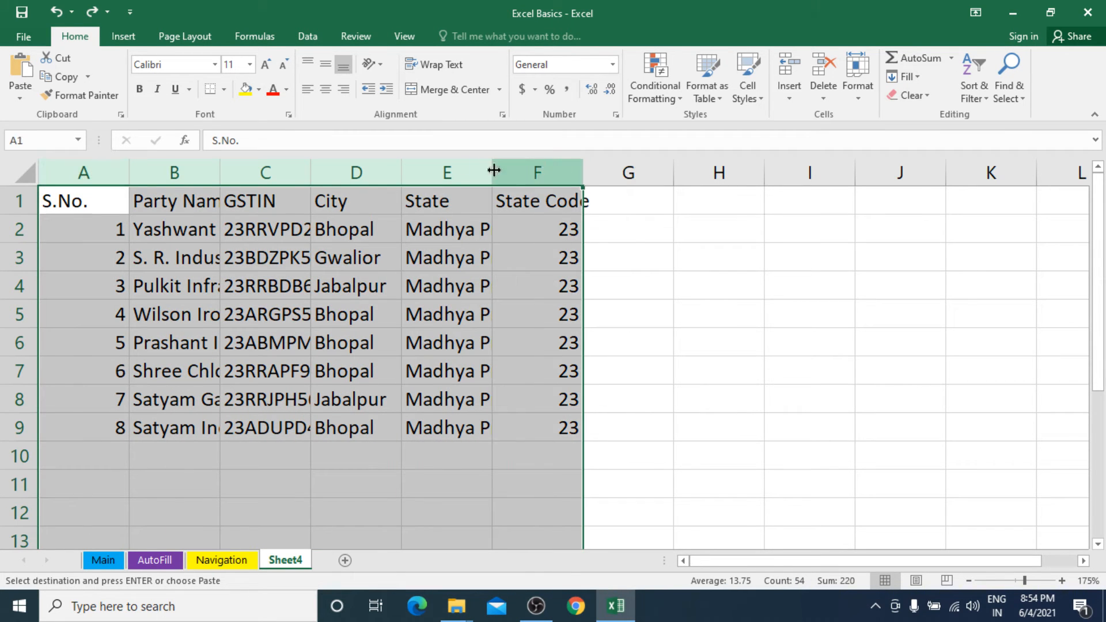
double_click(399, 171)
click(388, 255)
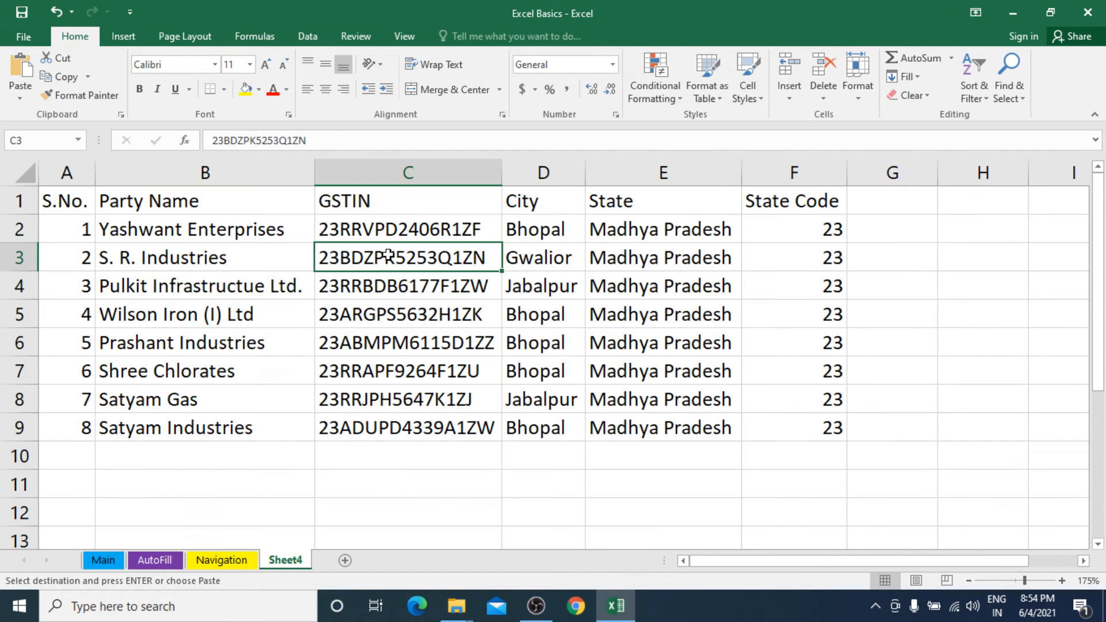
Select the table A1:F9 and set the border line color to red and the line style to the thickest solid line.
drag(75, 205, 781, 420)
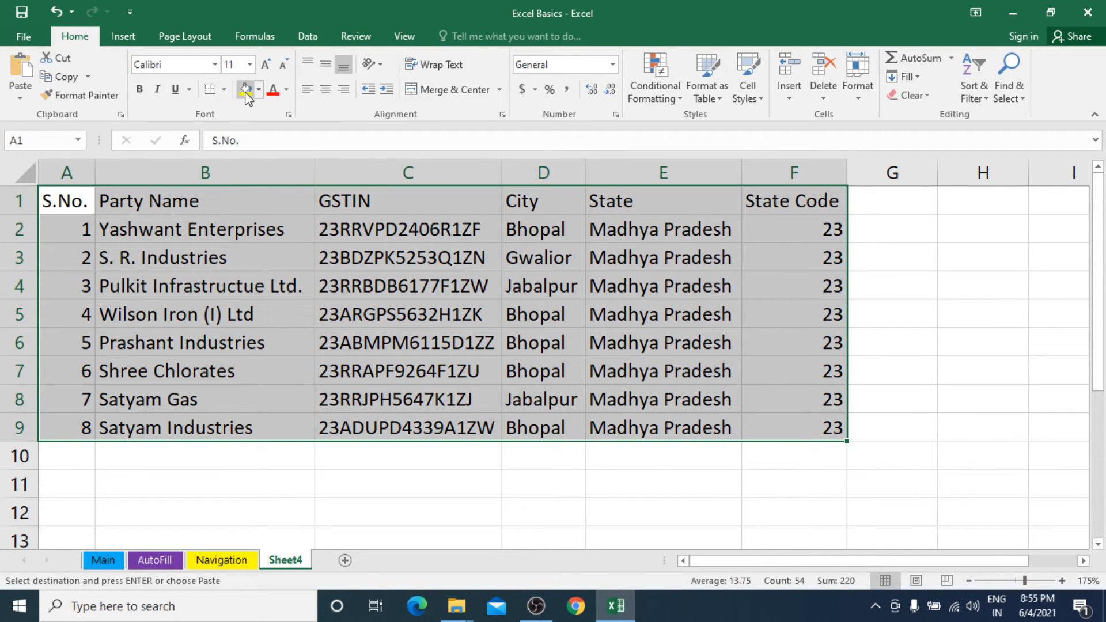
click(225, 90)
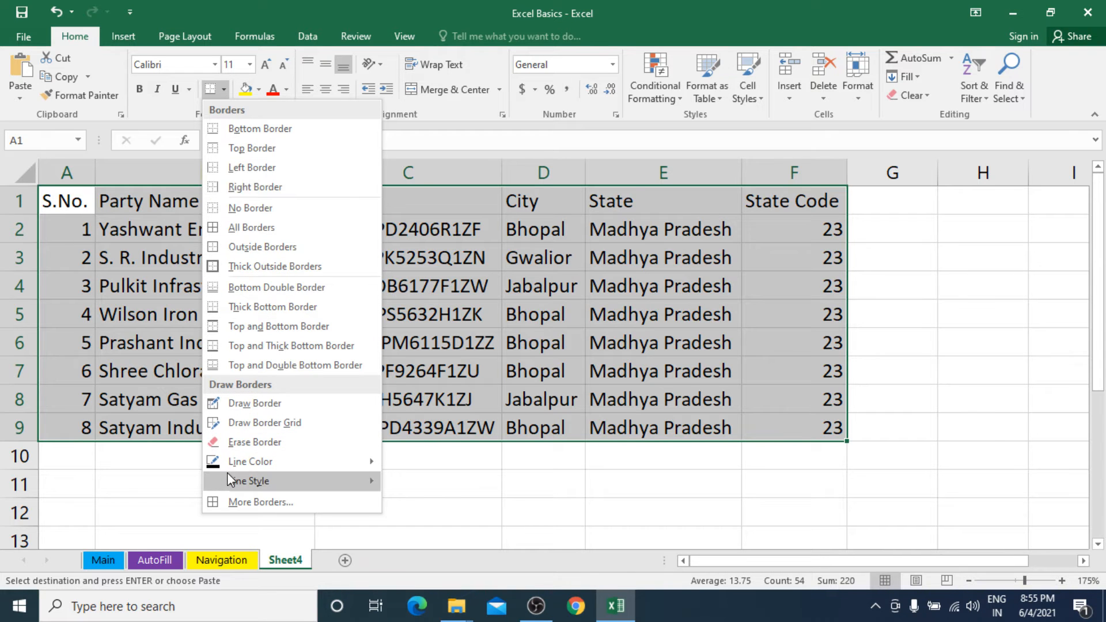
mouse_move(228, 471)
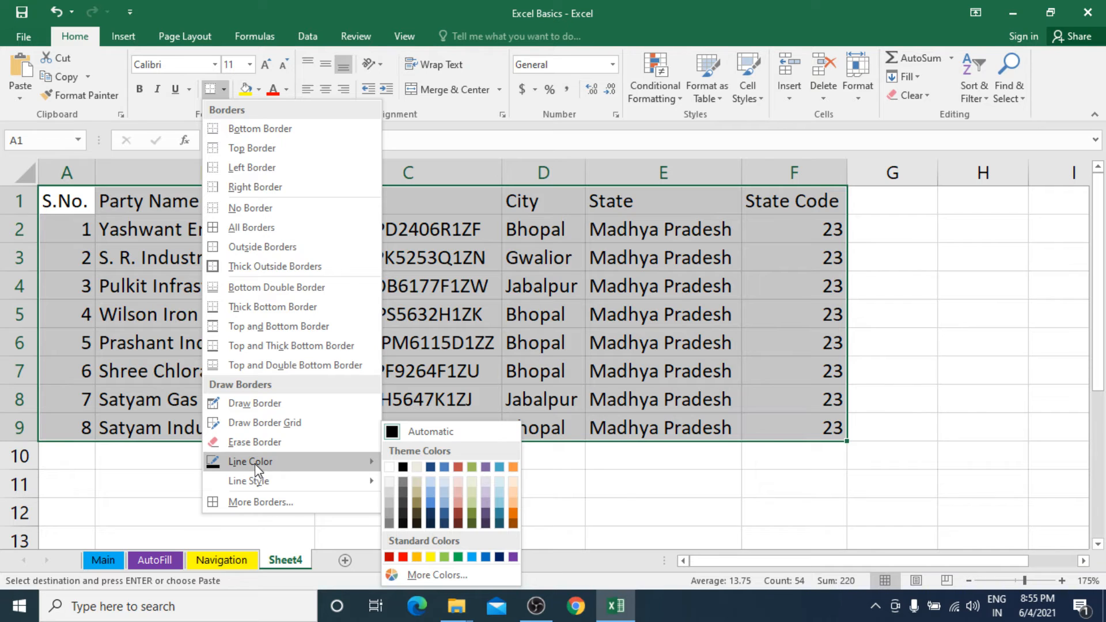
click(402, 556)
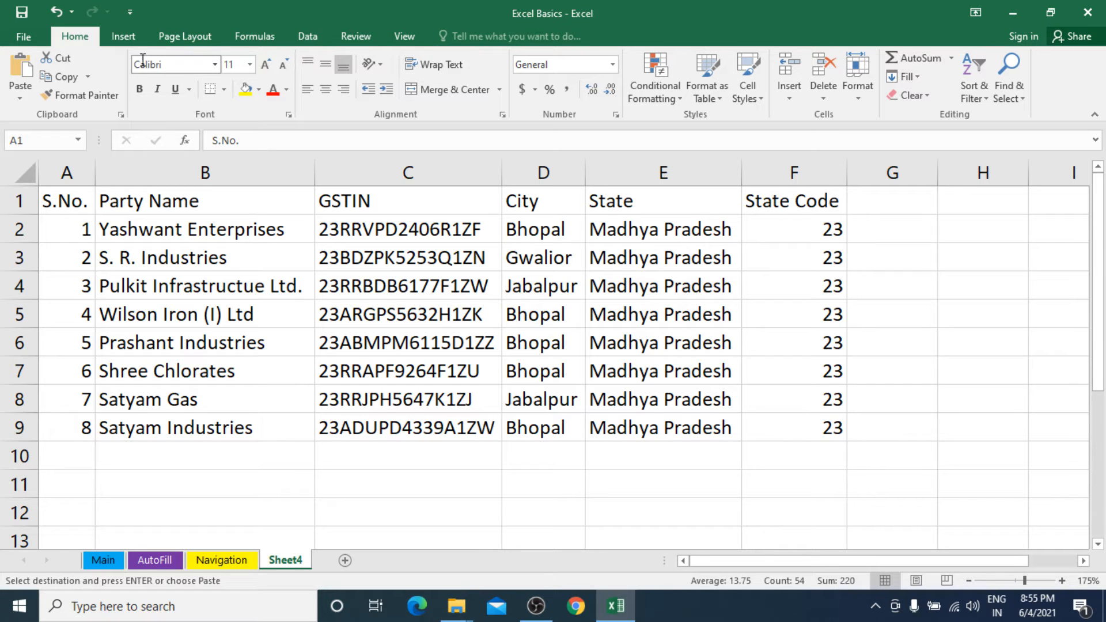
click(224, 90)
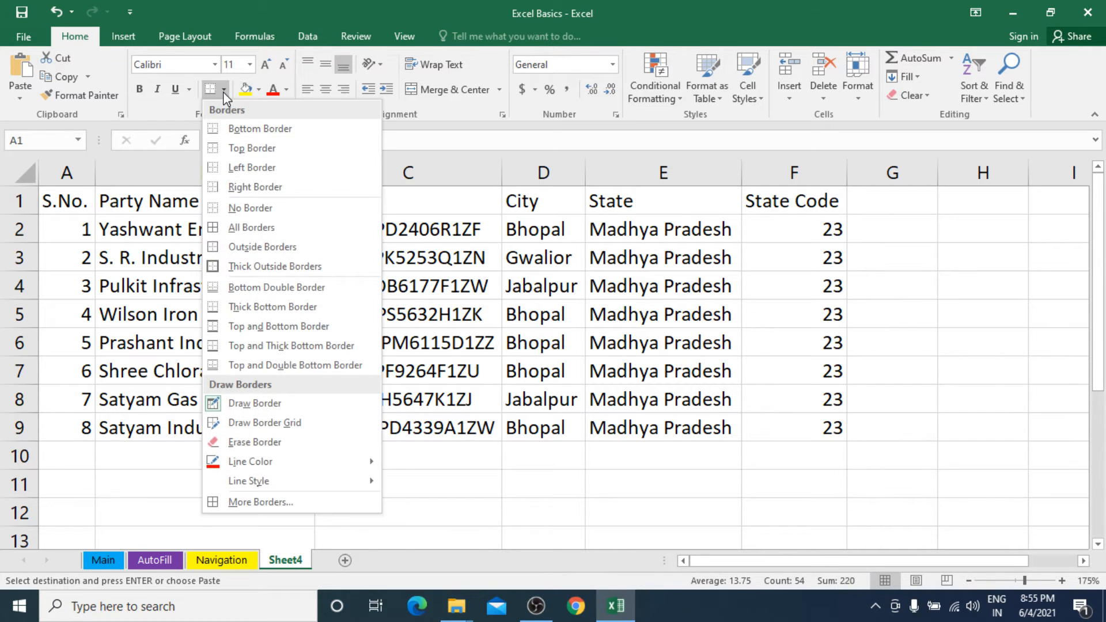
mouse_move(271, 482)
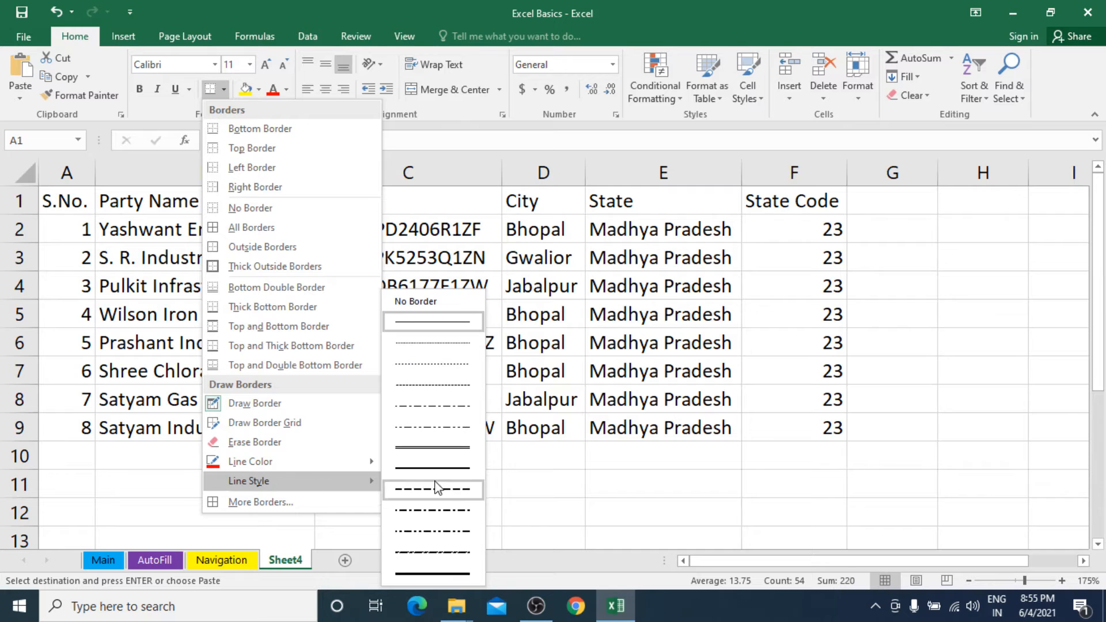
click(436, 581)
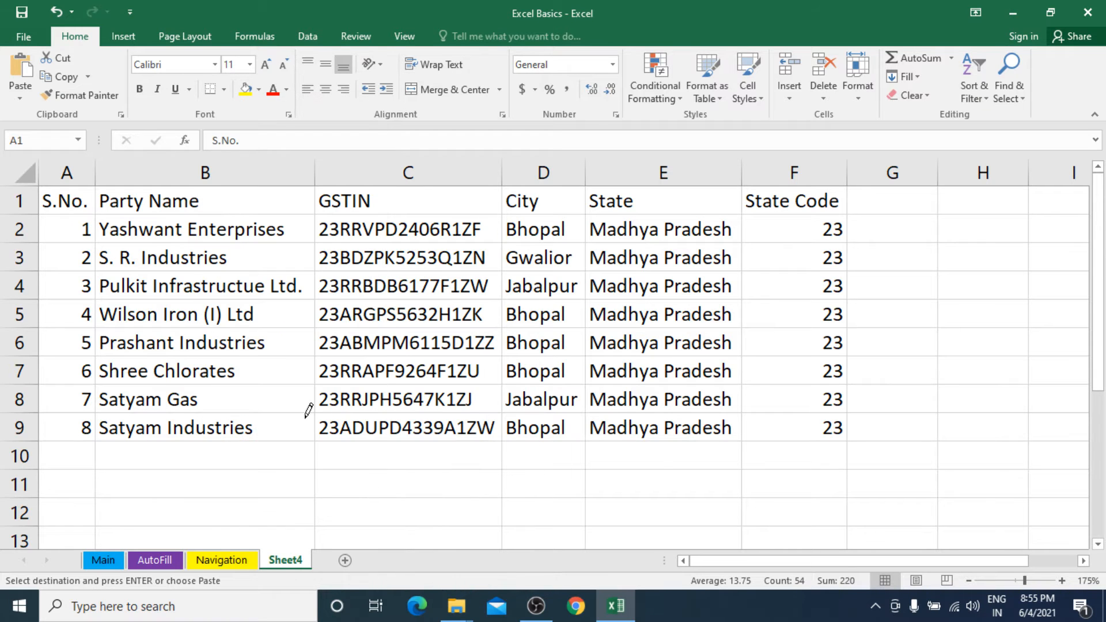
Apply All Borders to the table range A1:F9.
click(224, 90)
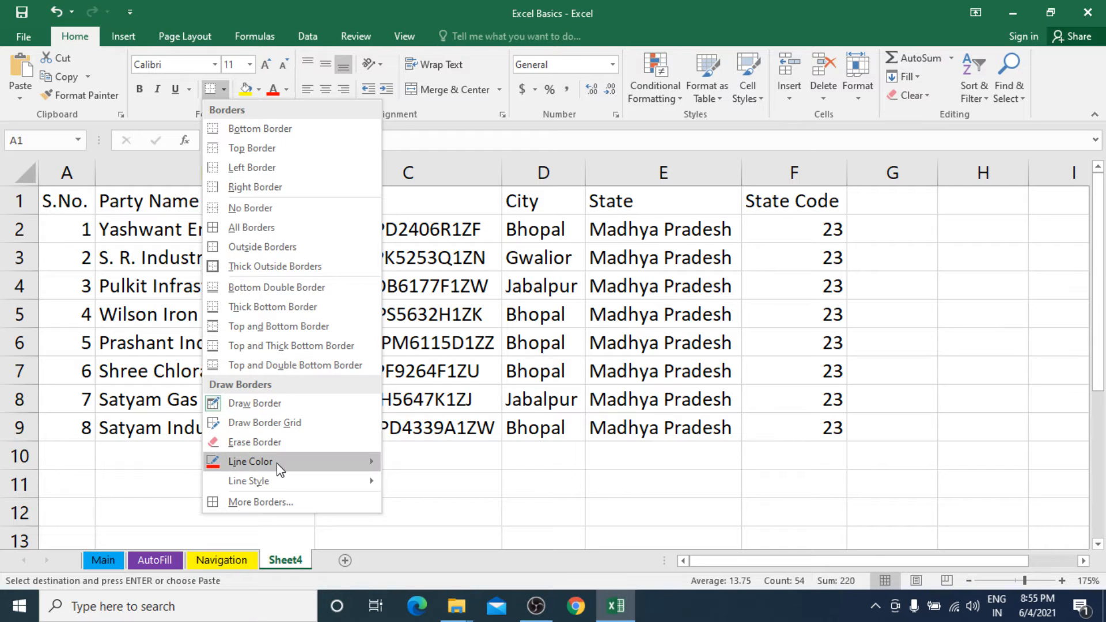
mouse_move(280, 470)
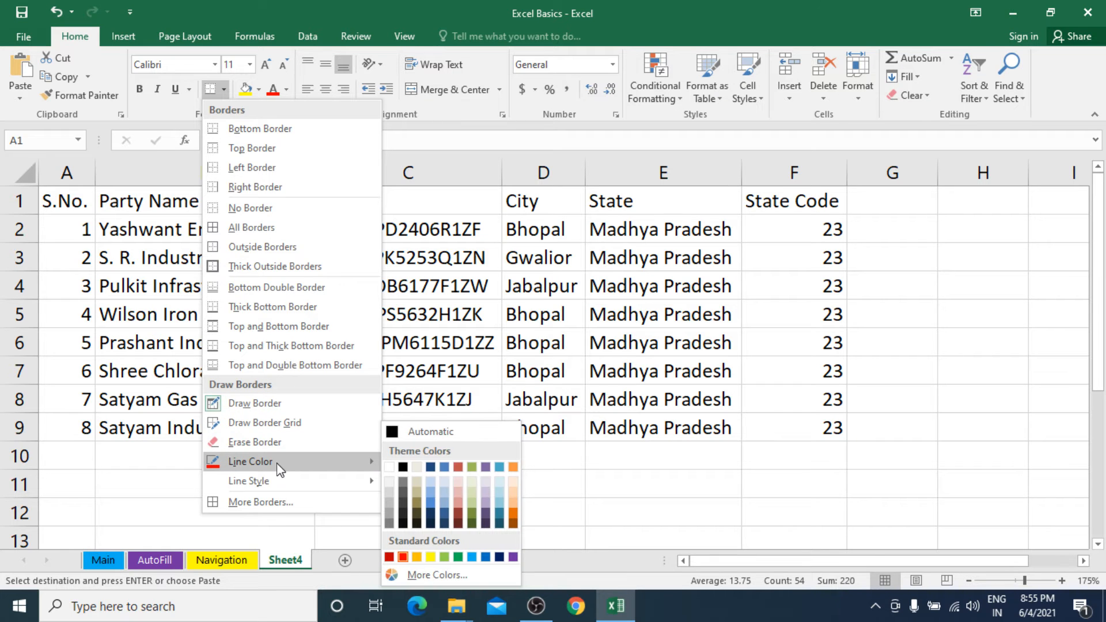
click(235, 229)
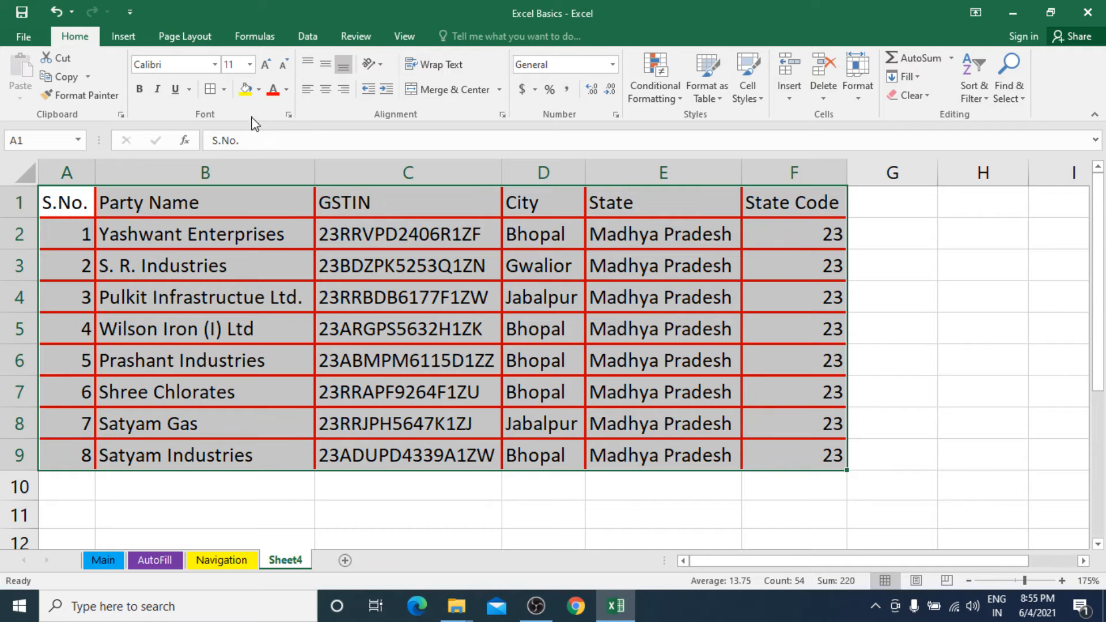
Set the inside borders of the table A1:F9 to a thin solid light blue line.
click(224, 88)
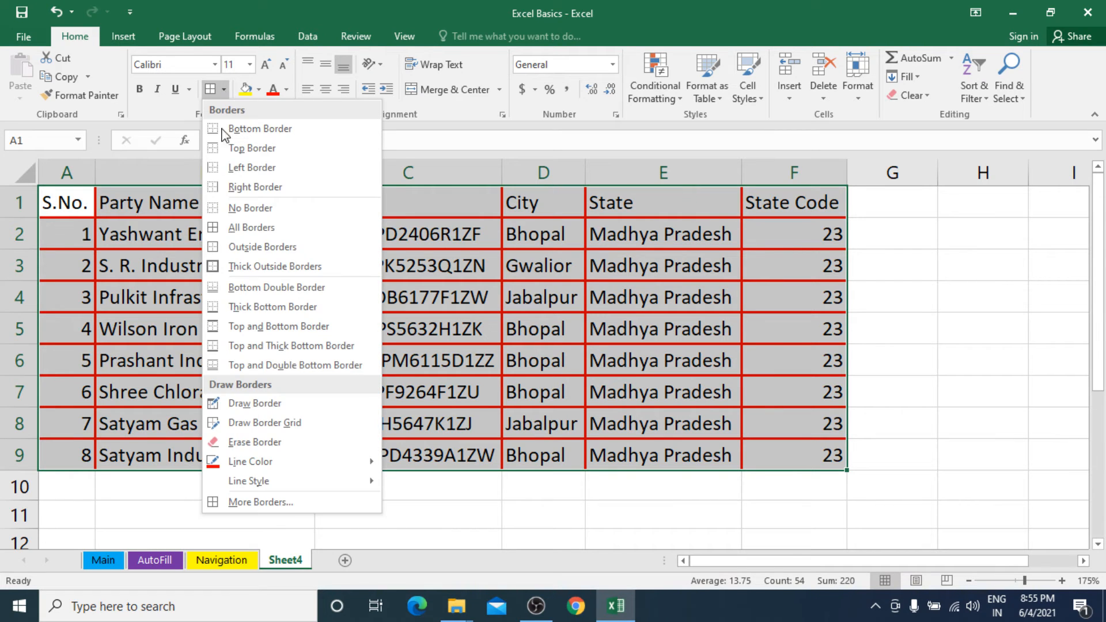
click(273, 503)
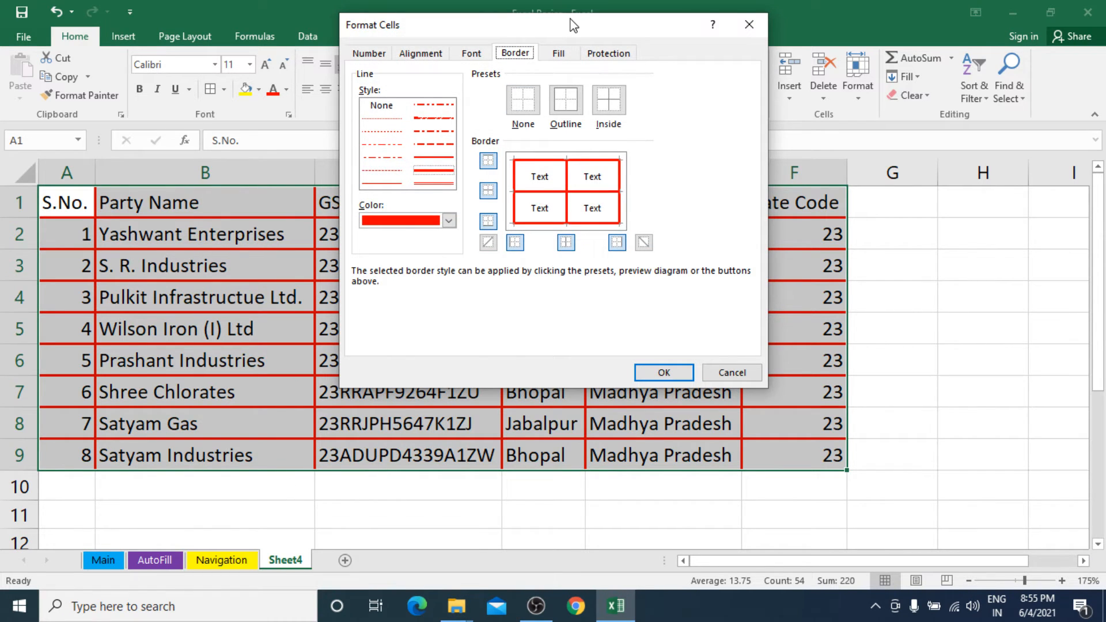
drag(570, 26, 677, 158)
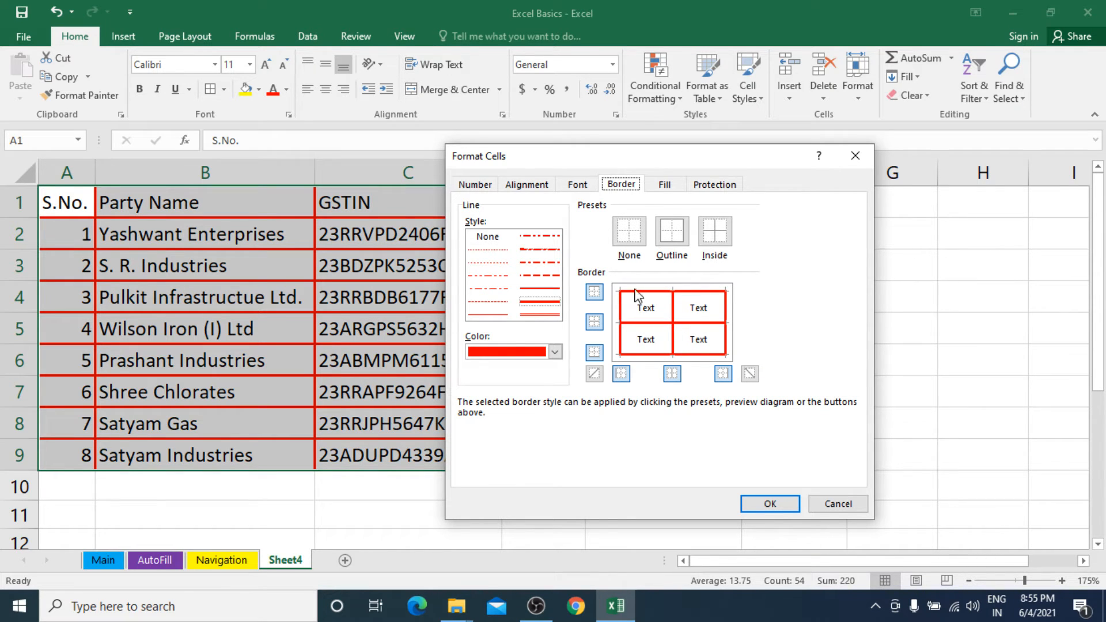
click(553, 305)
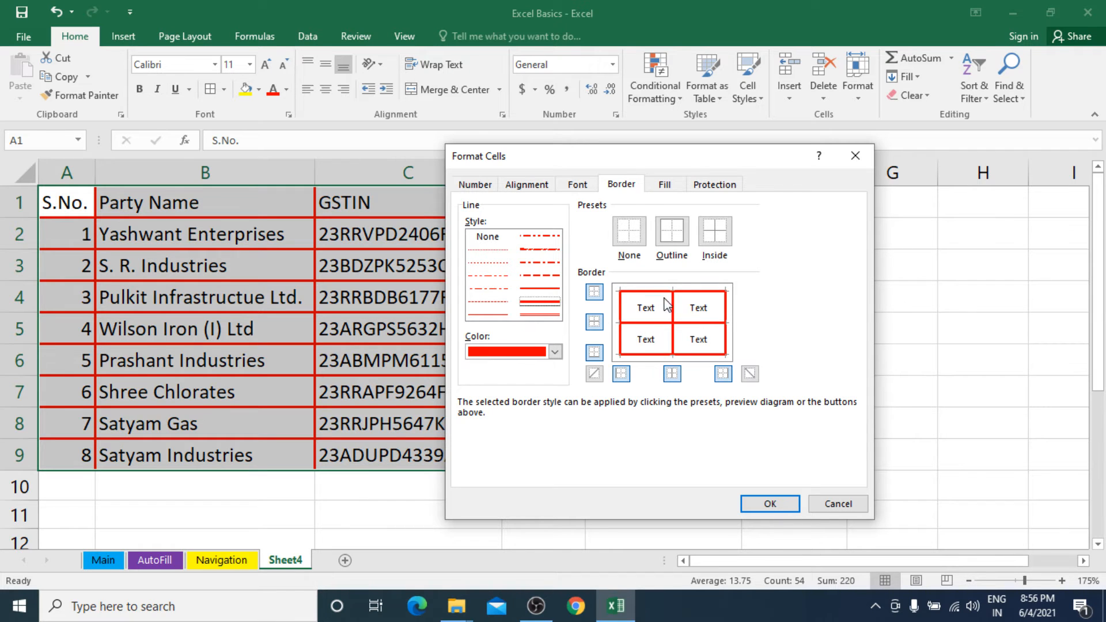
click(499, 316)
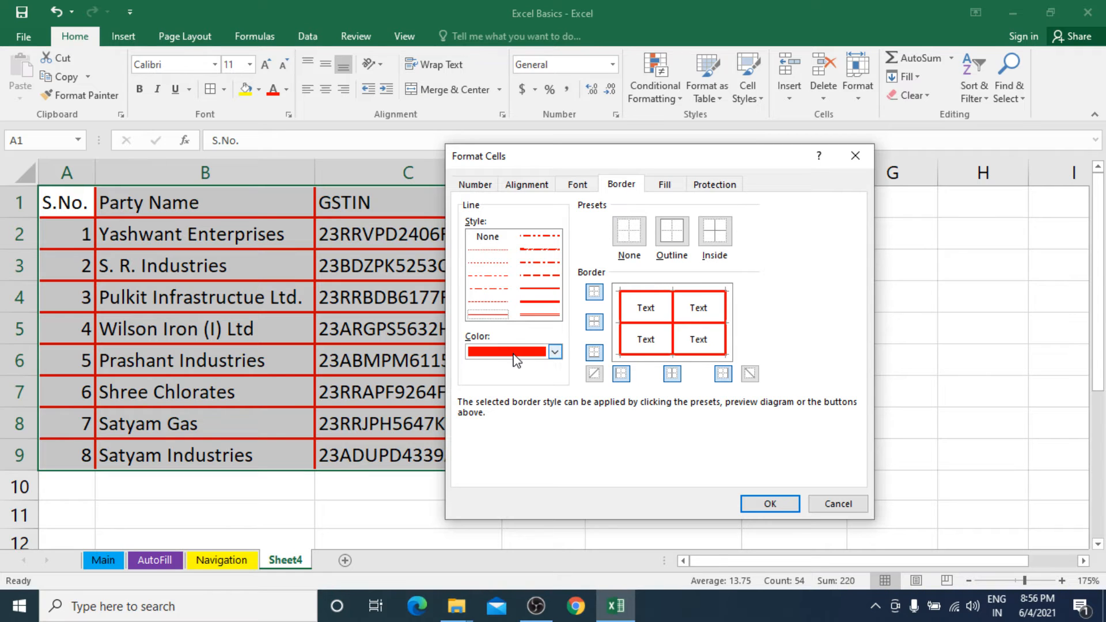
click(554, 351)
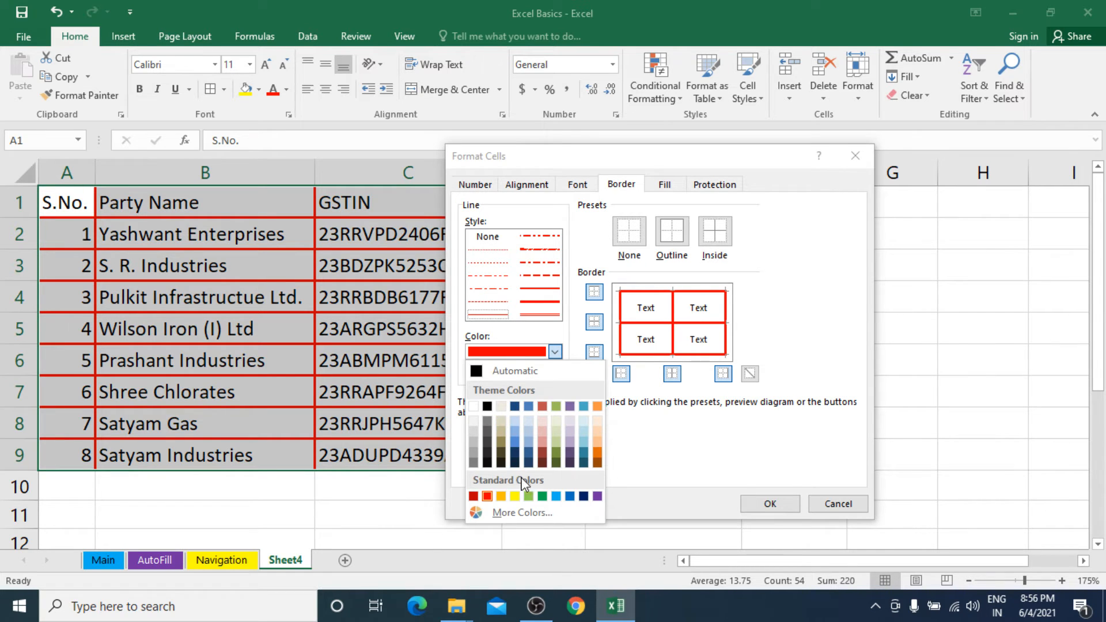
click(557, 497)
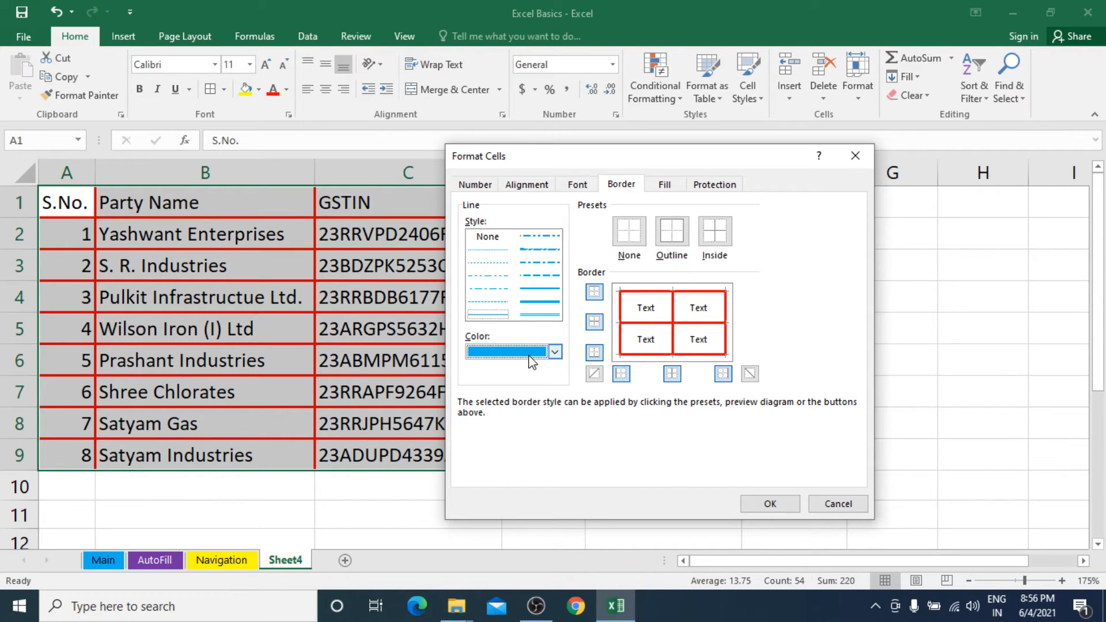
click(653, 324)
click(674, 319)
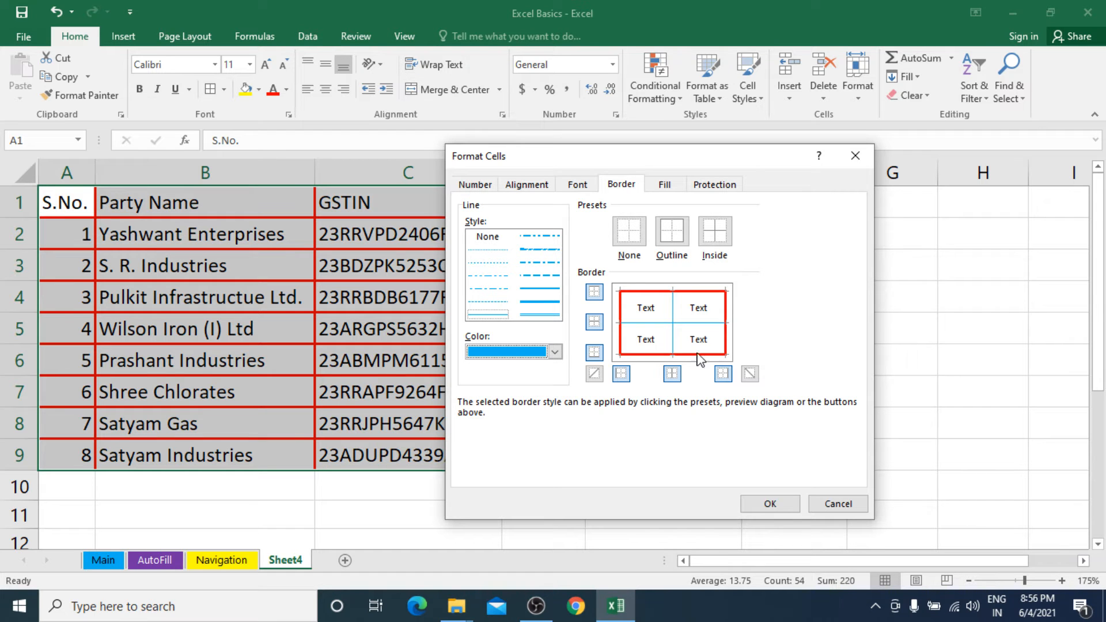
click(770, 504)
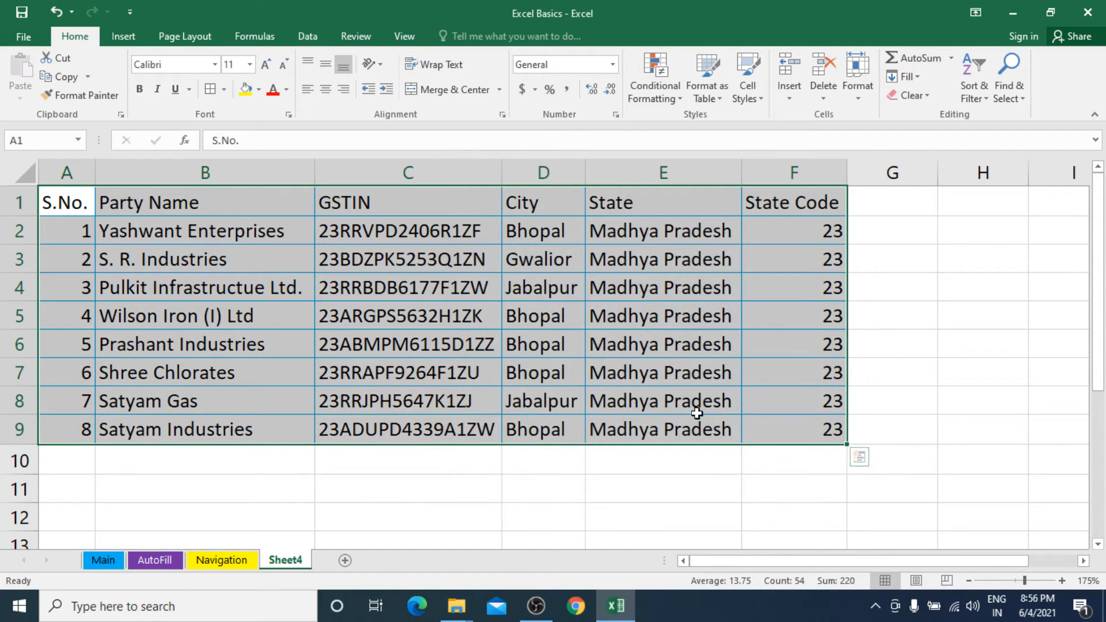
click(535, 338)
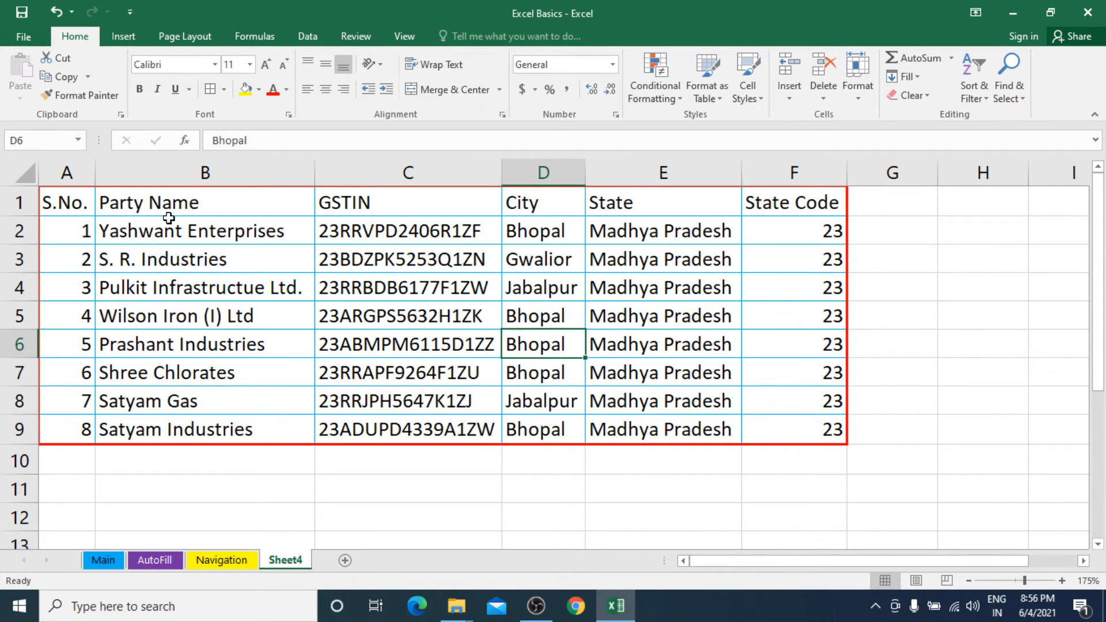
Set the outline border of the table A1:F9 to a red double line.
drag(92, 205, 817, 431)
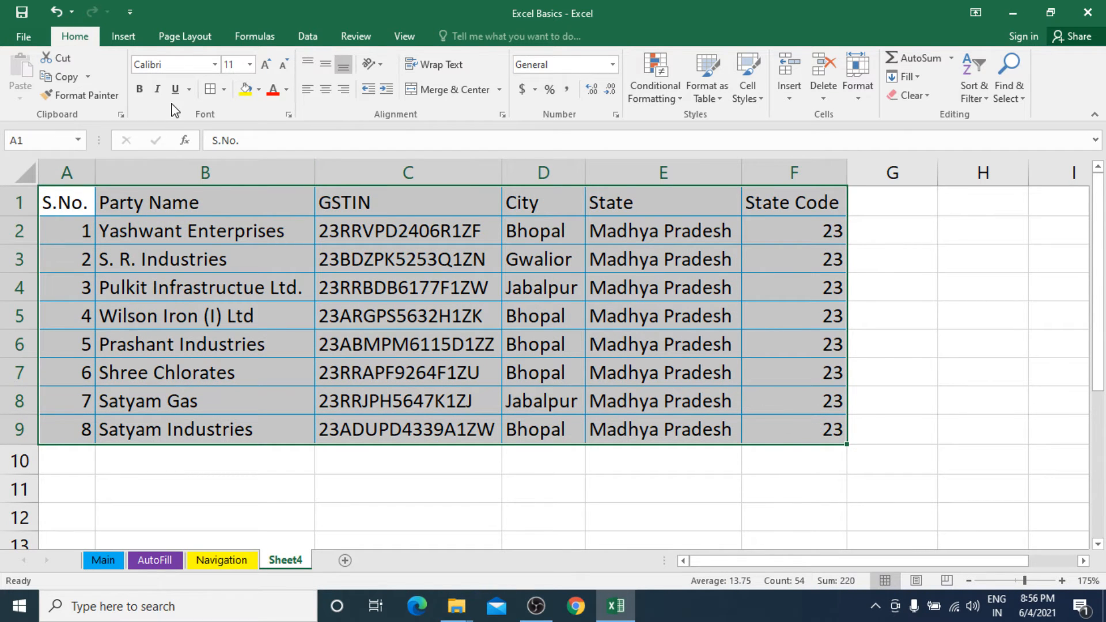
click(224, 89)
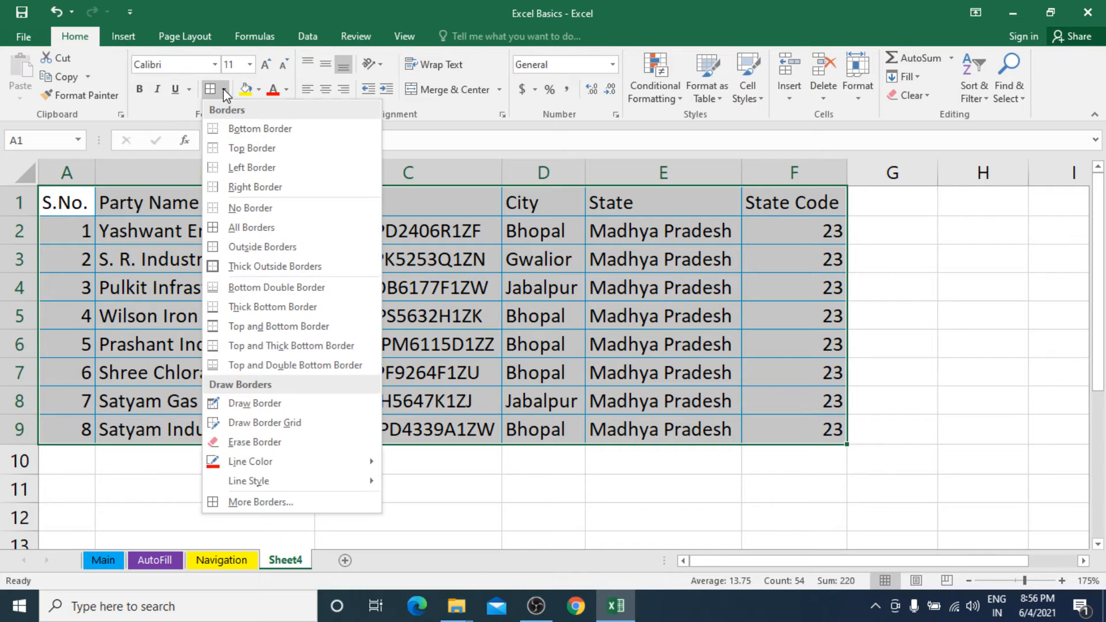
click(260, 503)
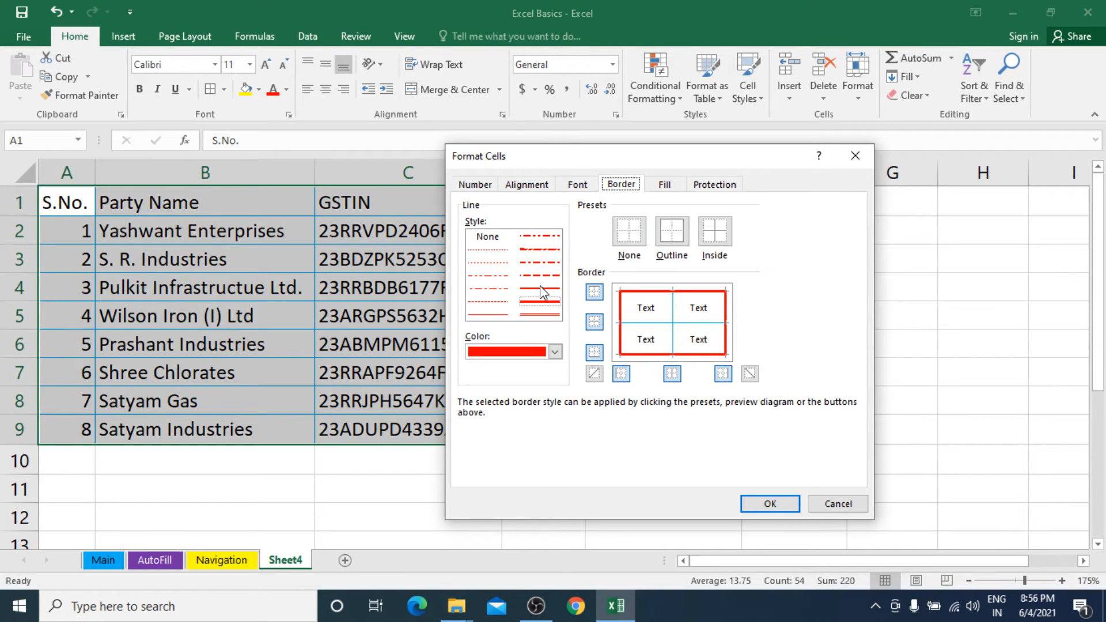
click(539, 316)
click(668, 235)
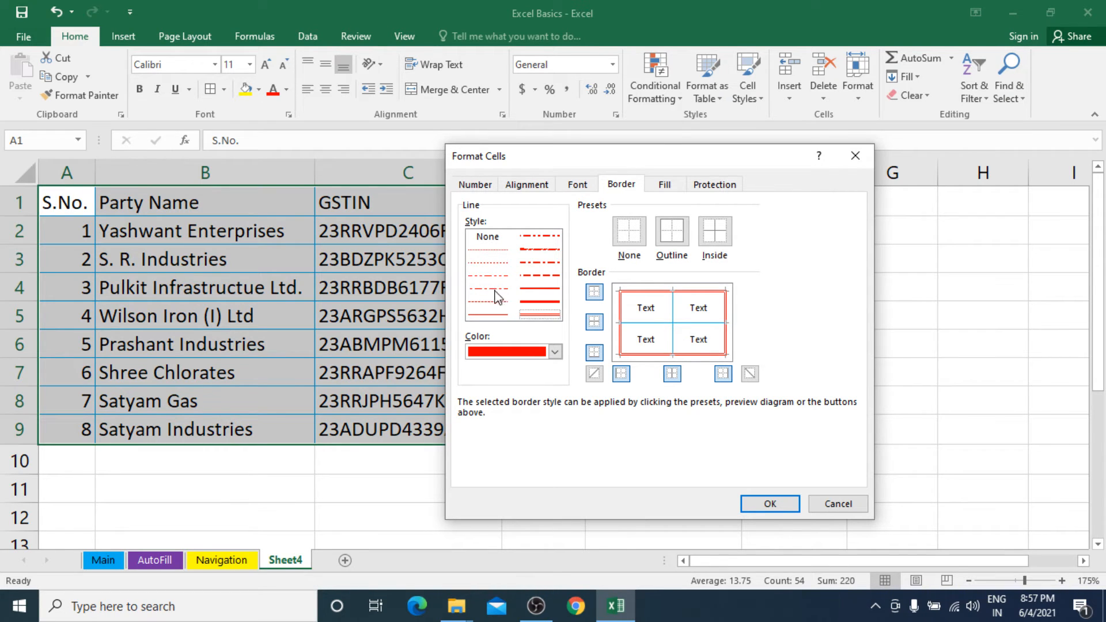
Set the inside borders of the table A1:F9 to a black dotted line and apply the border formatting.
click(496, 263)
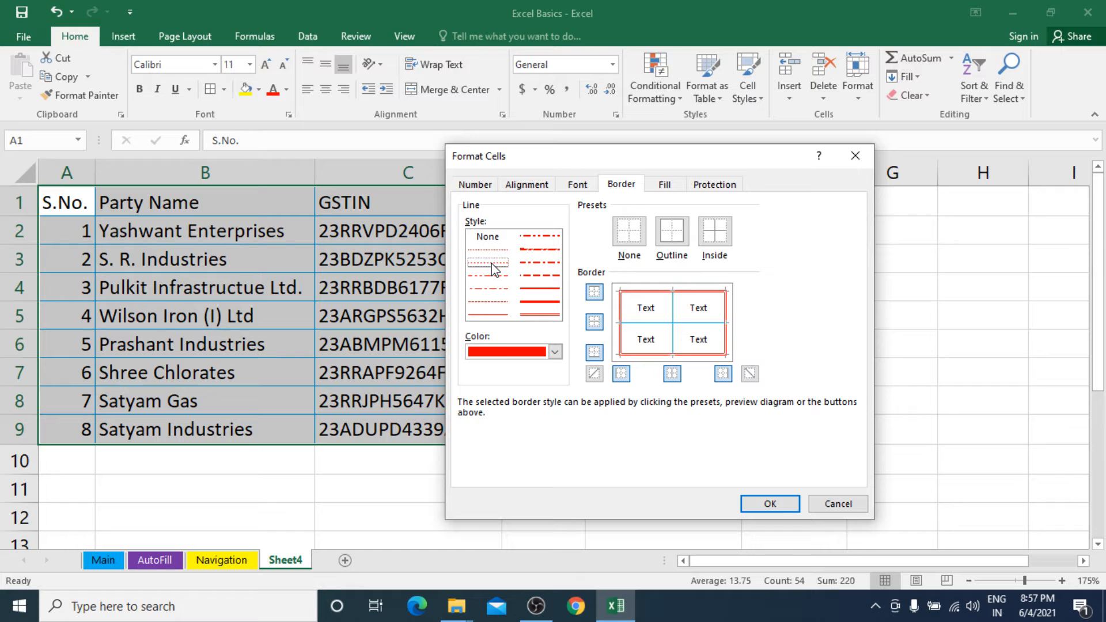
click(503, 358)
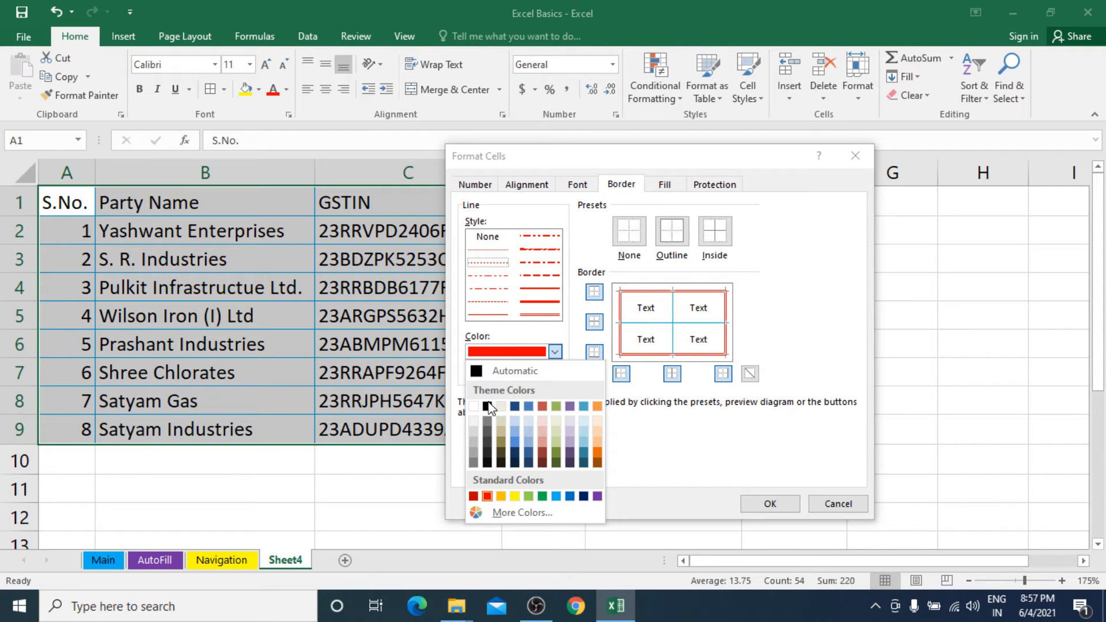
click(487, 406)
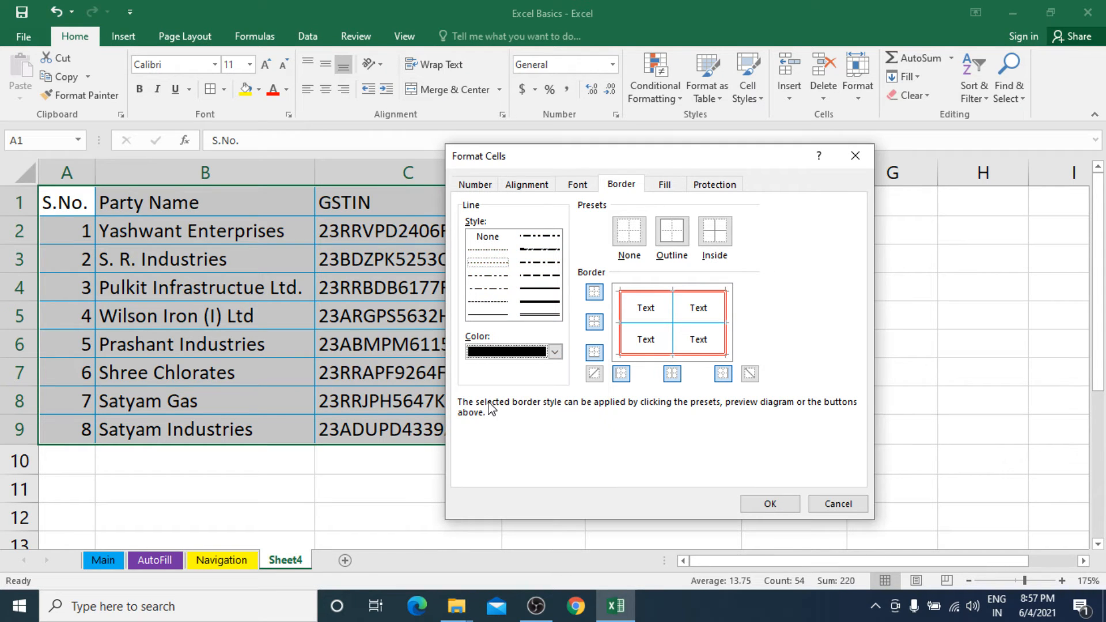
click(717, 237)
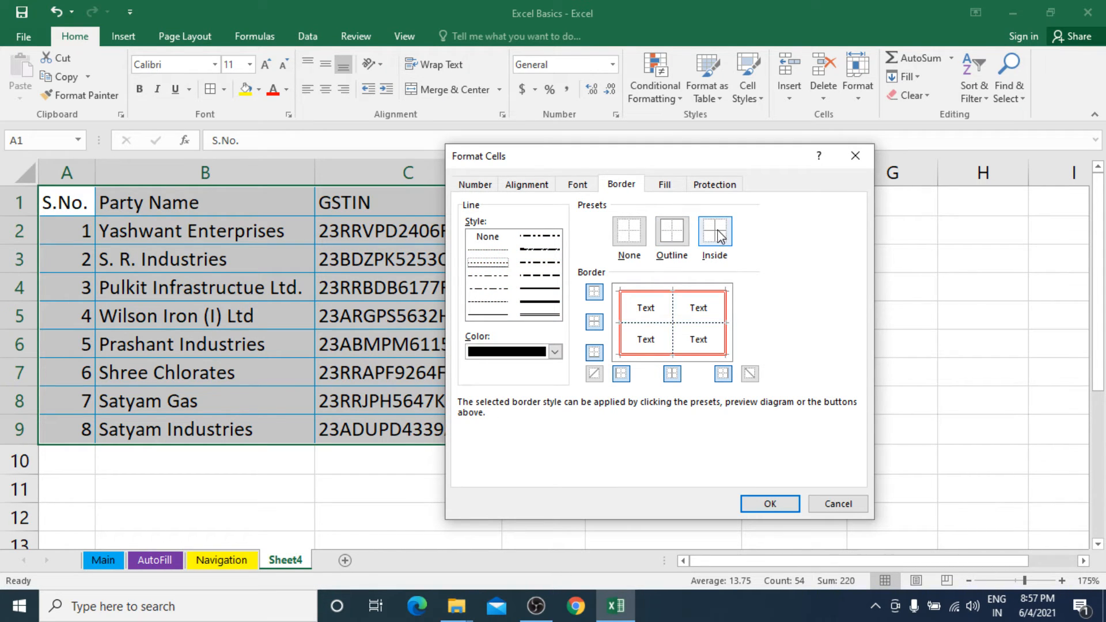
click(747, 507)
click(632, 426)
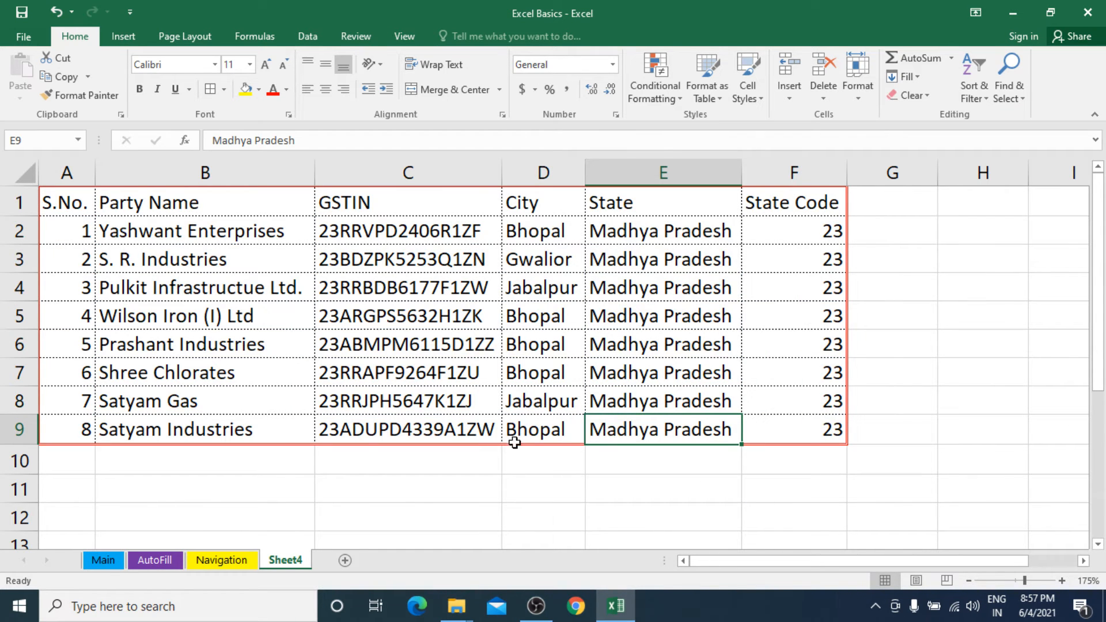
click(468, 435)
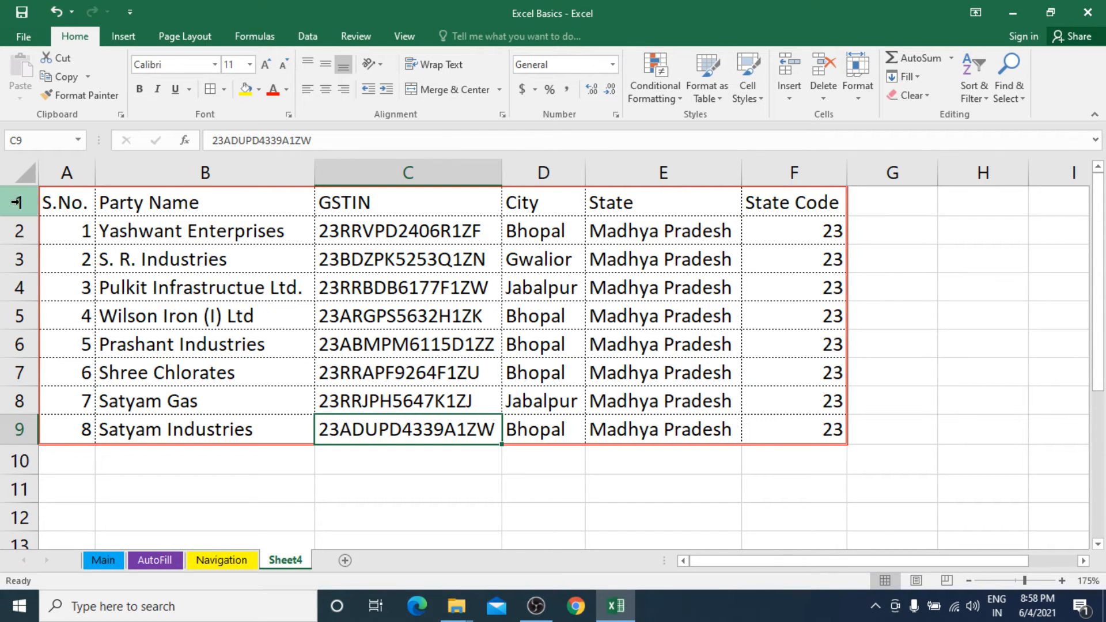
Increase the height of rows 1 to 9 to about double and centre their contents vertically and horizontally.
drag(16, 202, 21, 427)
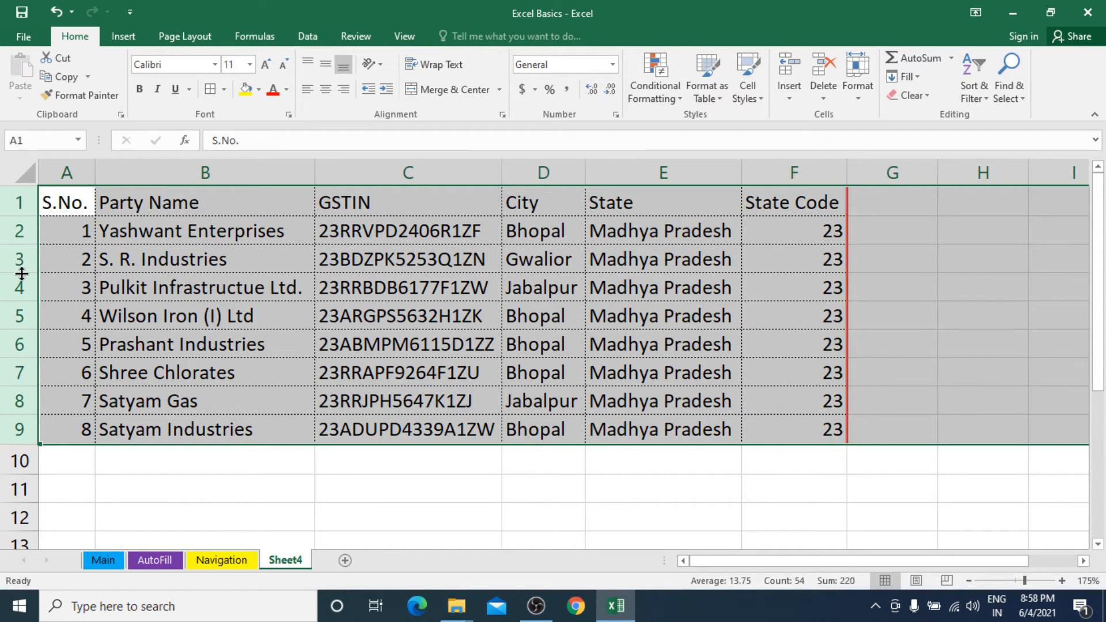
drag(22, 273, 25, 305)
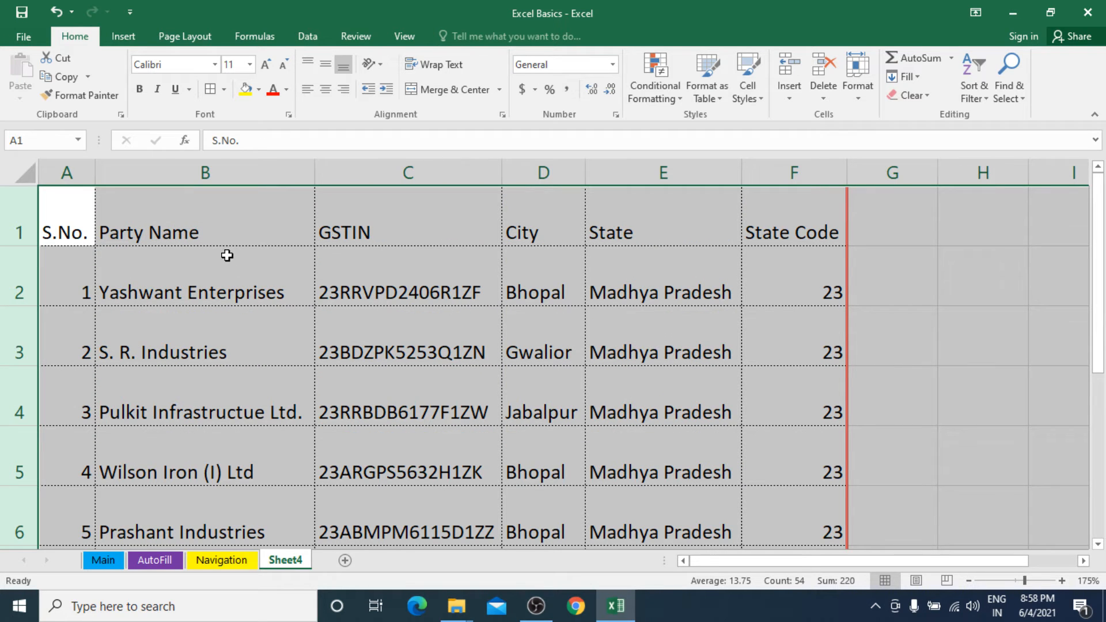
scroll(224, 333, down, 2)
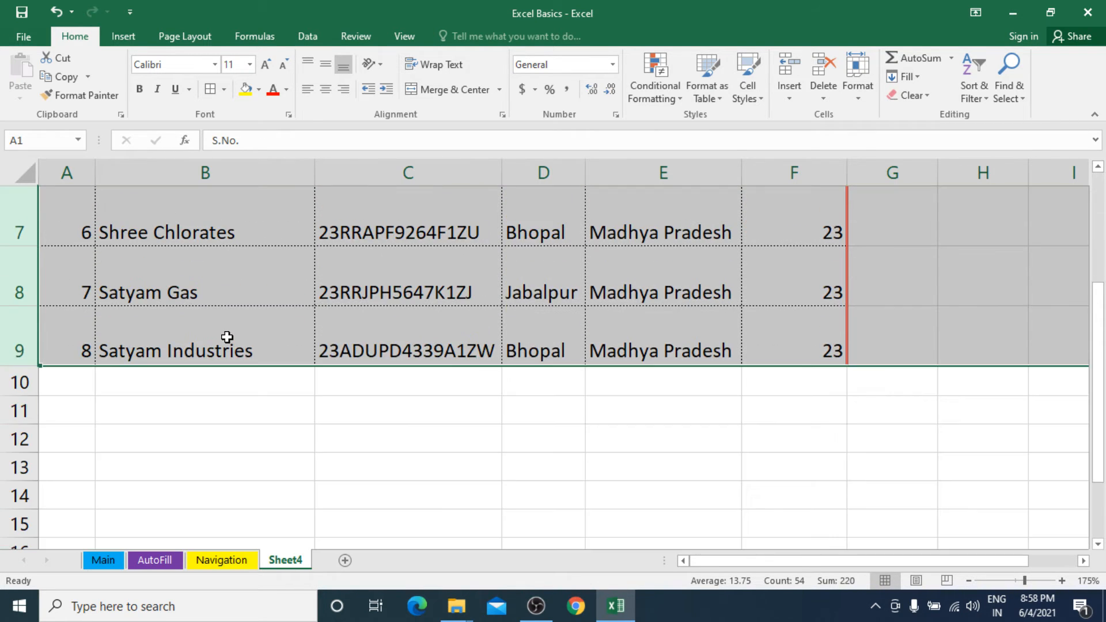
scroll(227, 337, up, 2)
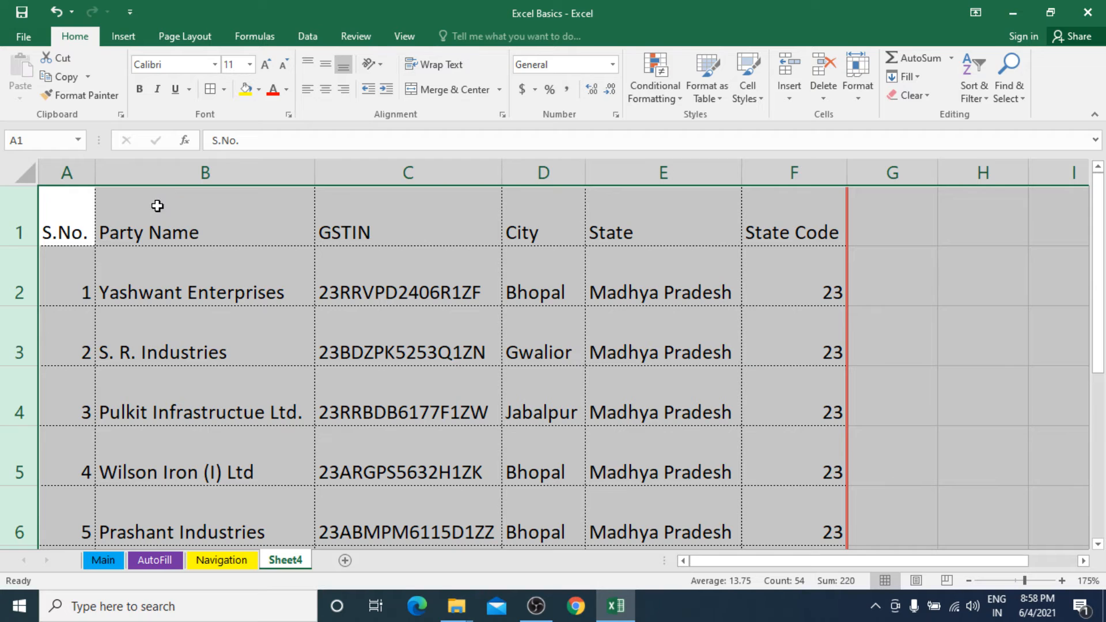
click(326, 70)
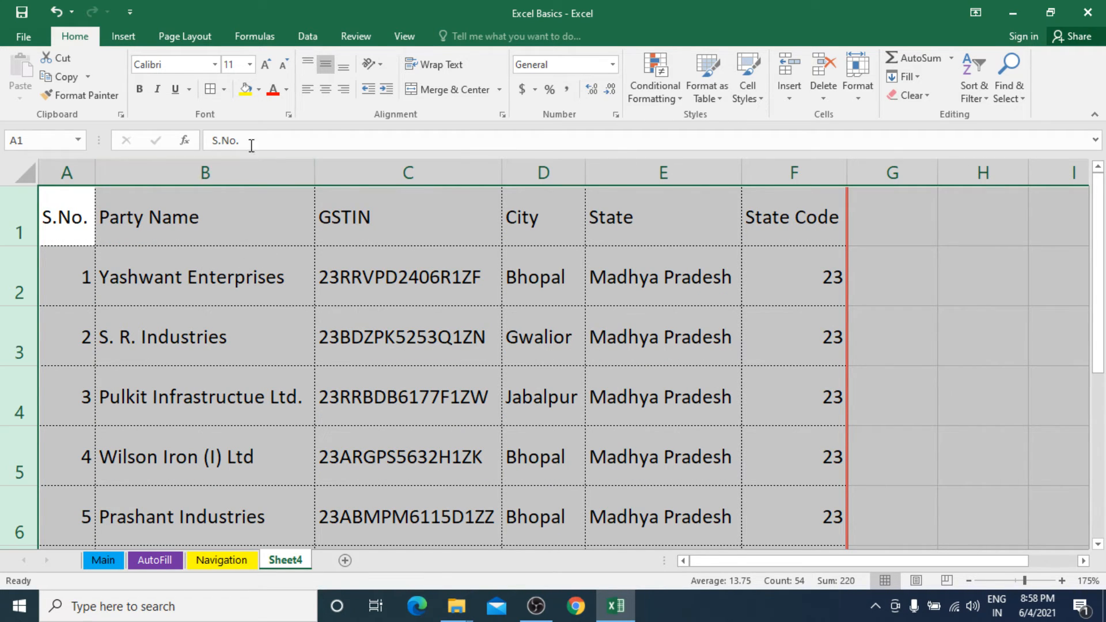
click(328, 91)
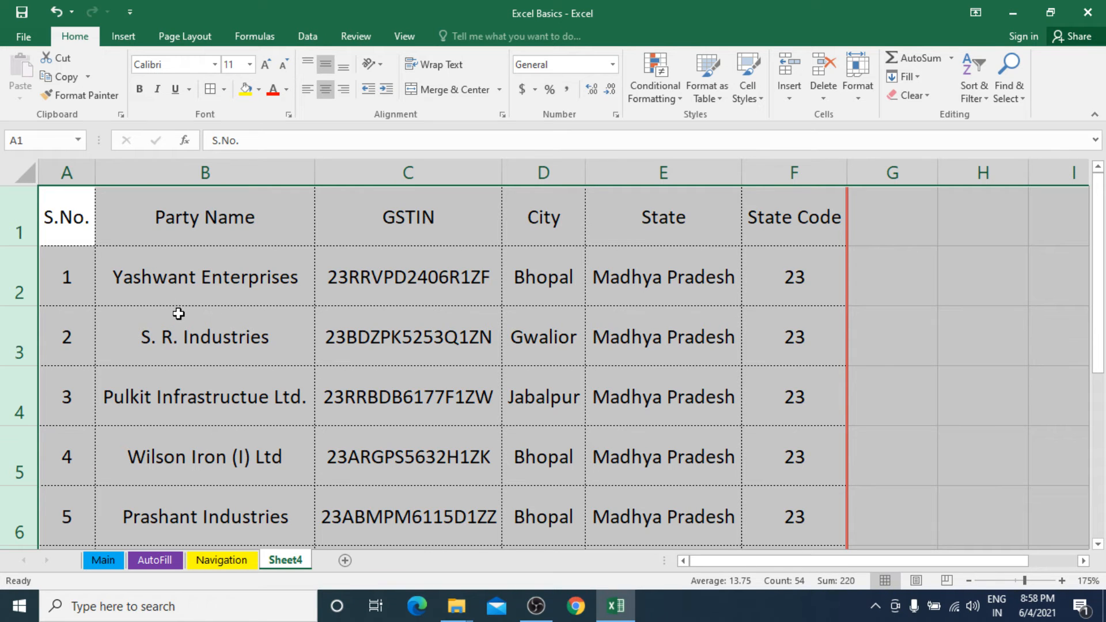
Left-align the Party Name column B, but centre its header cell B1.
click(190, 172)
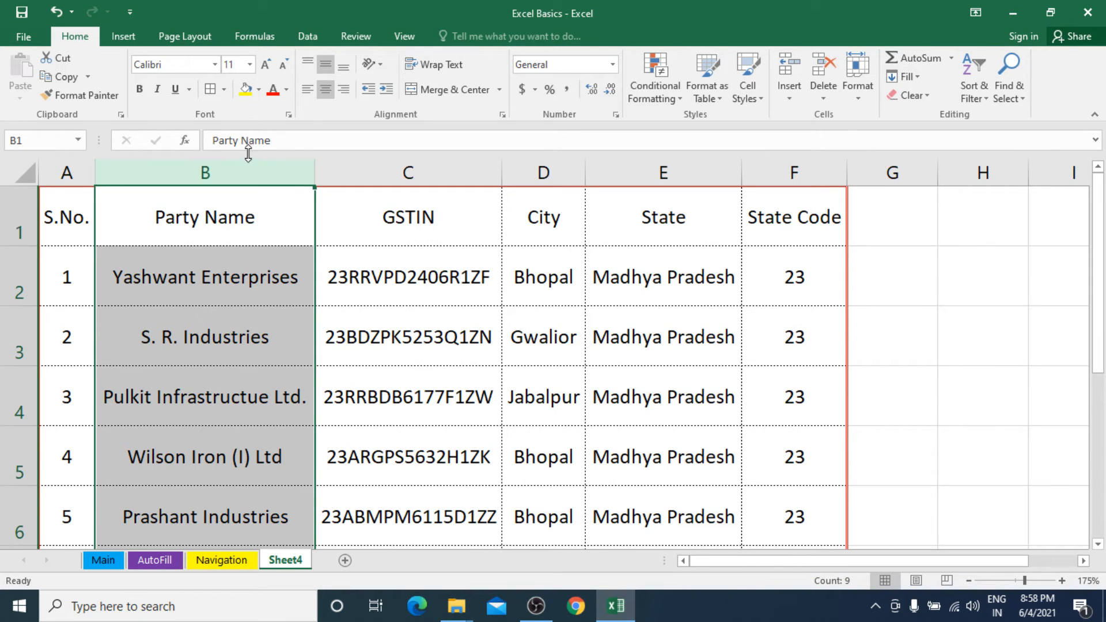
click(308, 91)
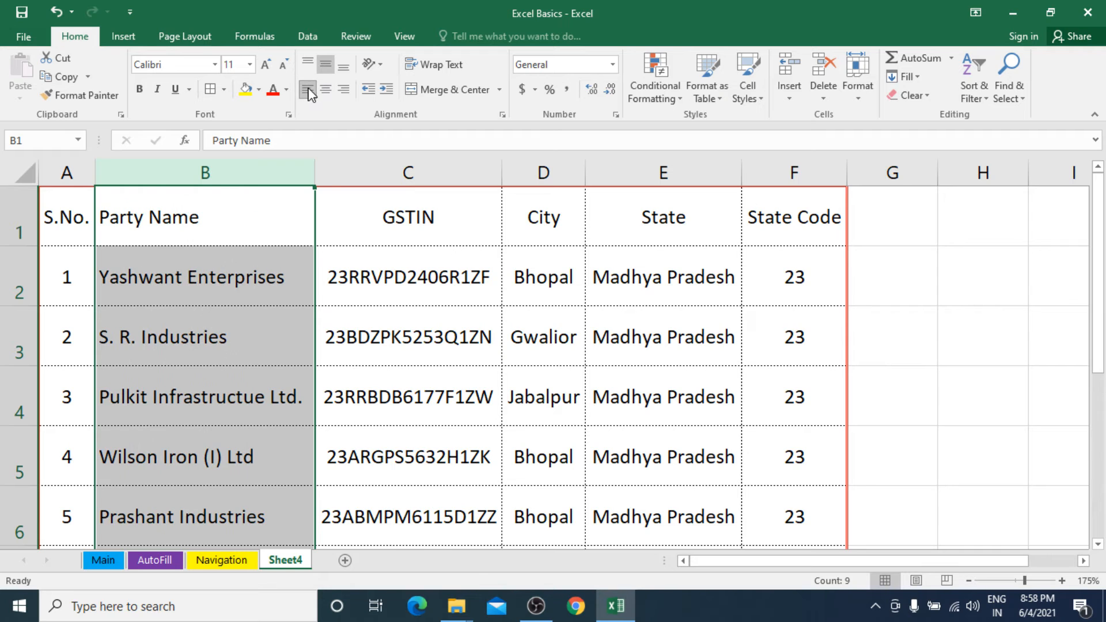
click(219, 202)
click(327, 92)
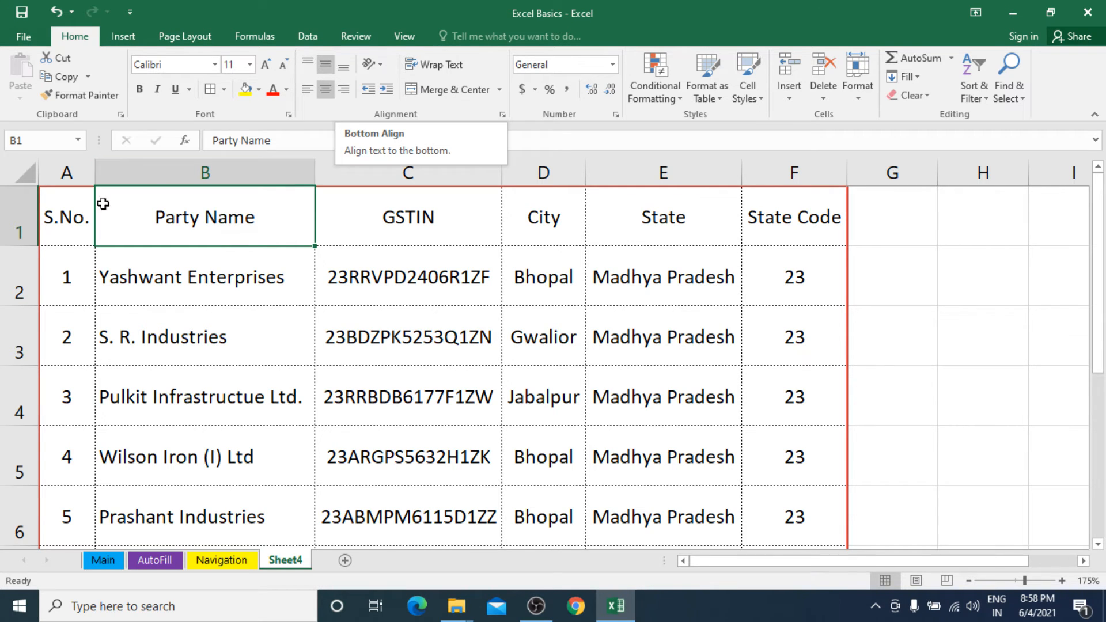
Format the header cells A1:F1 with a yellow fill and bold red text.
drag(55, 217, 756, 199)
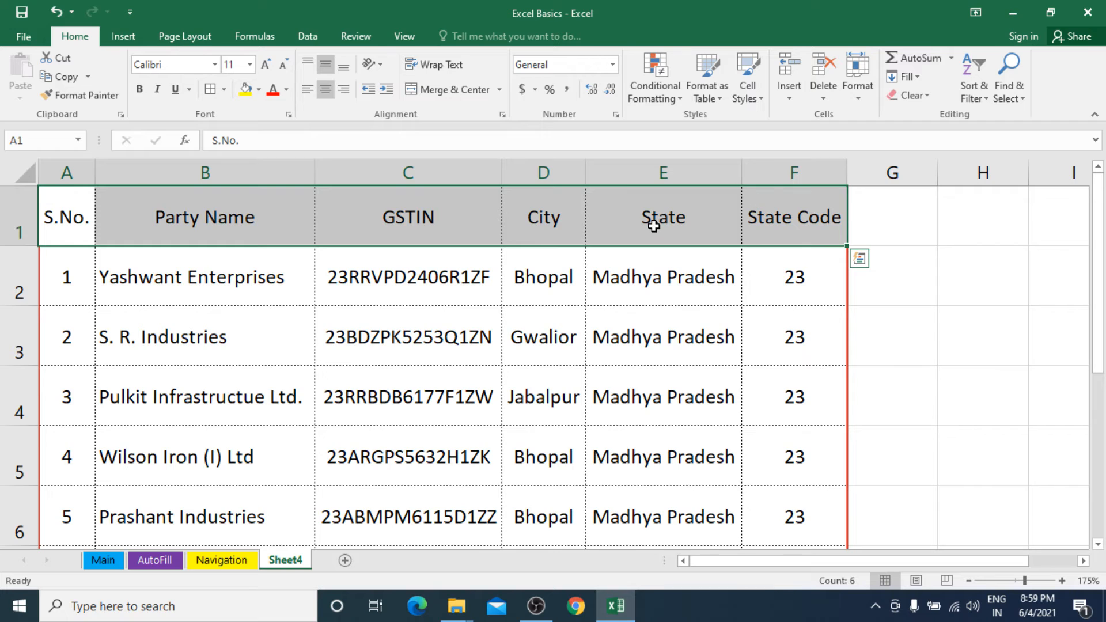
click(243, 89)
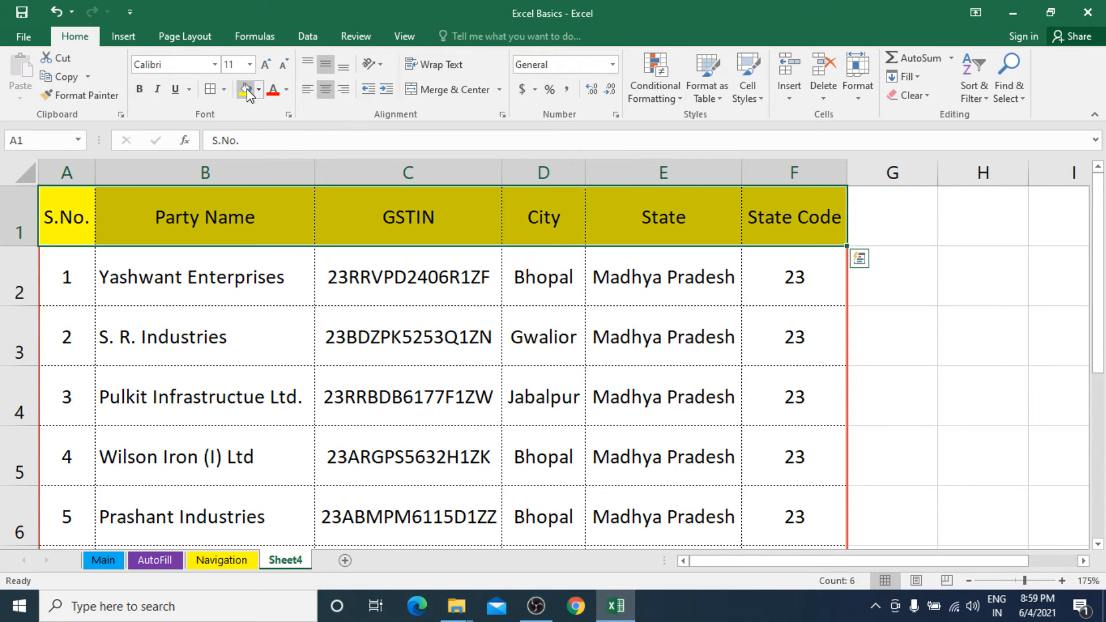
click(139, 89)
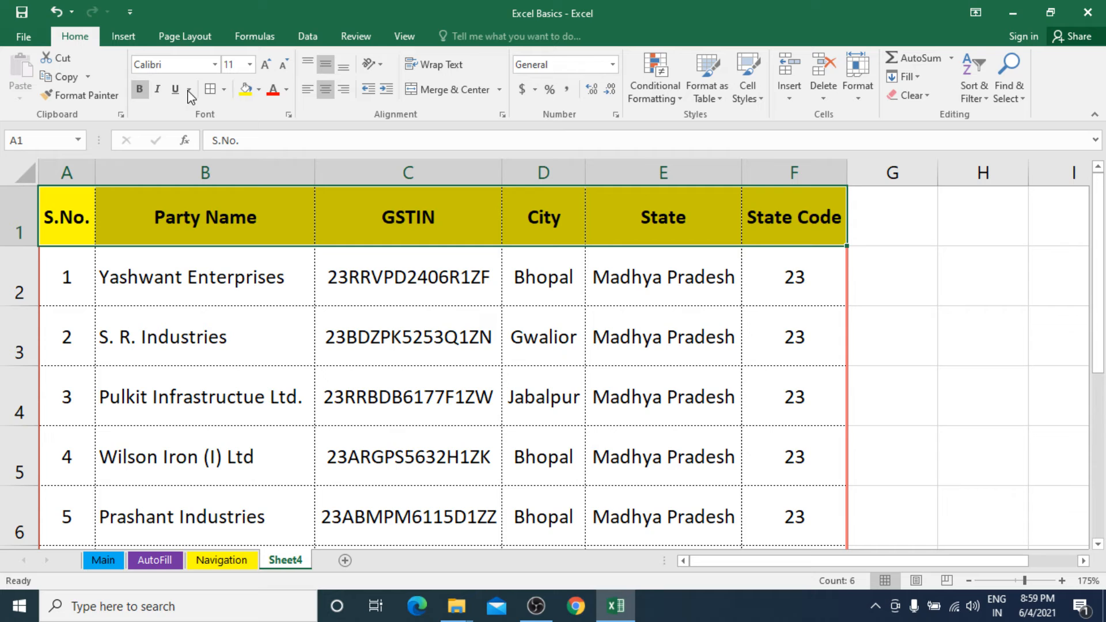
click(273, 91)
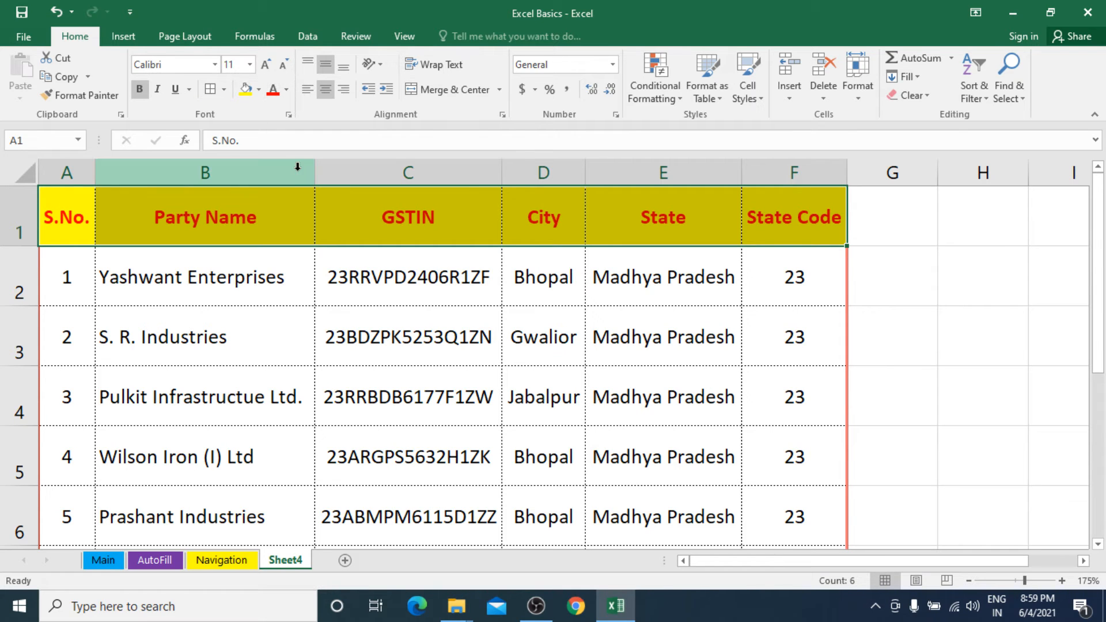
Angle the header text in A1:F1 counterclockwise and increase the height of row 1 so the slanted headings fit.
click(381, 66)
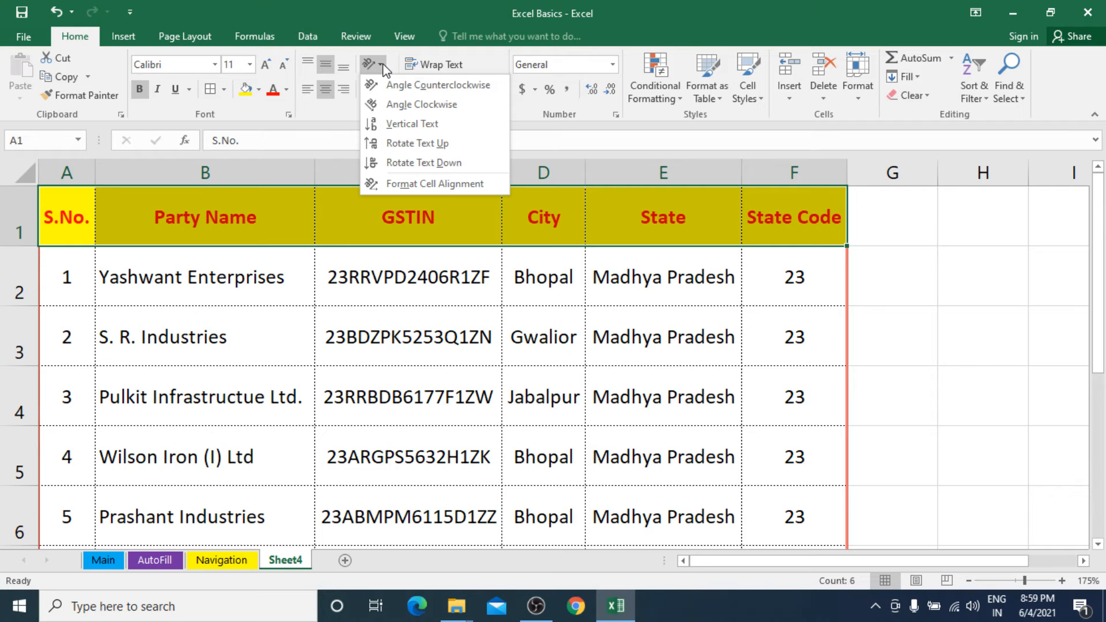
click(408, 86)
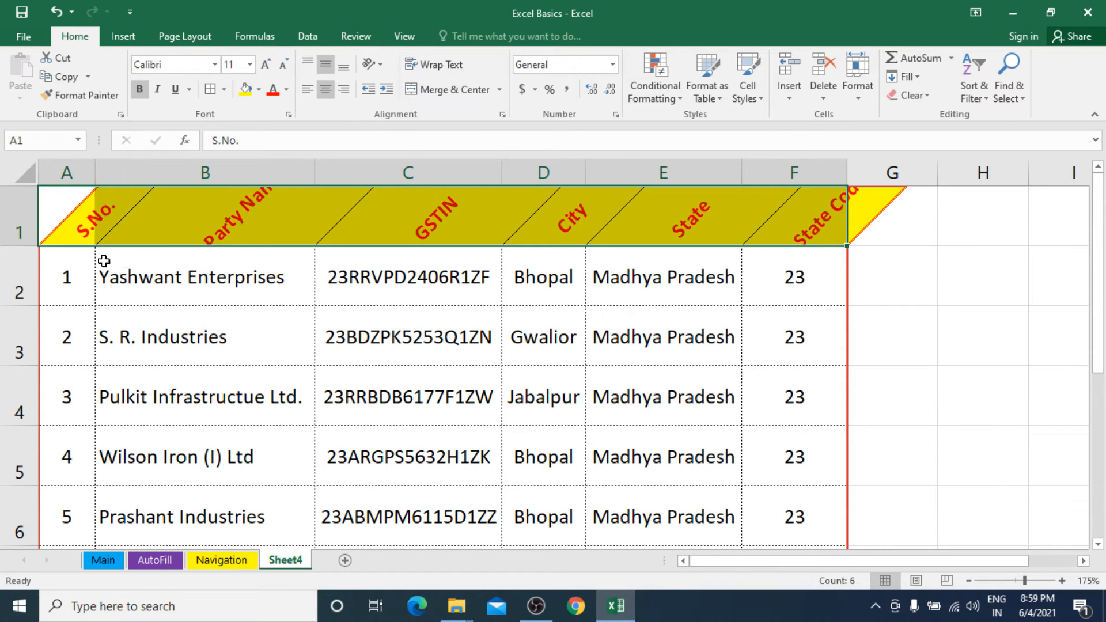
drag(19, 246, 17, 291)
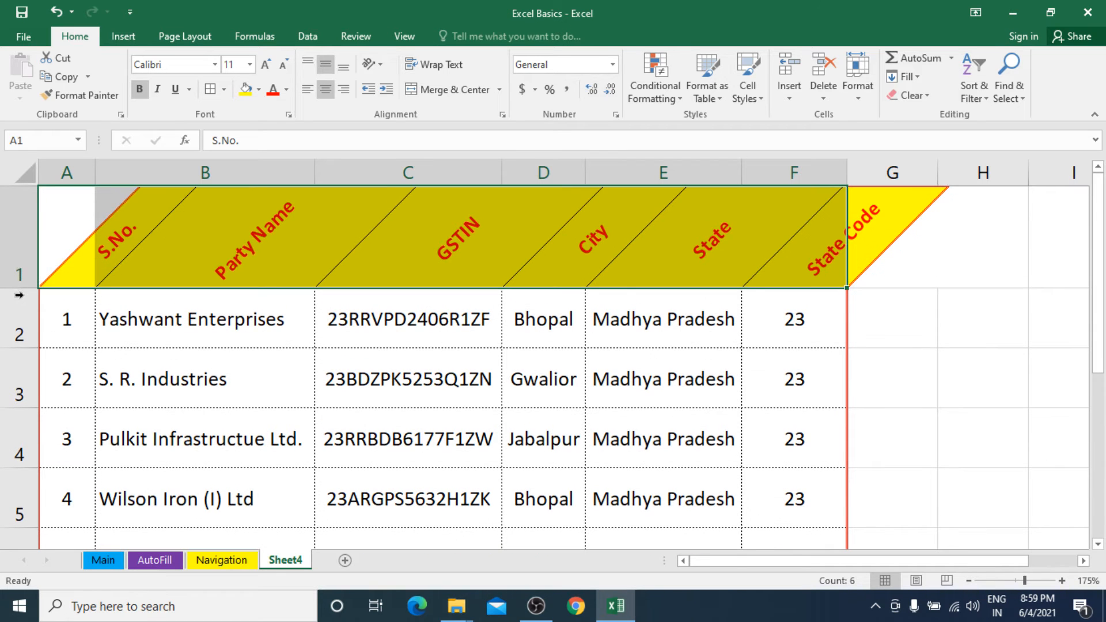
click(699, 344)
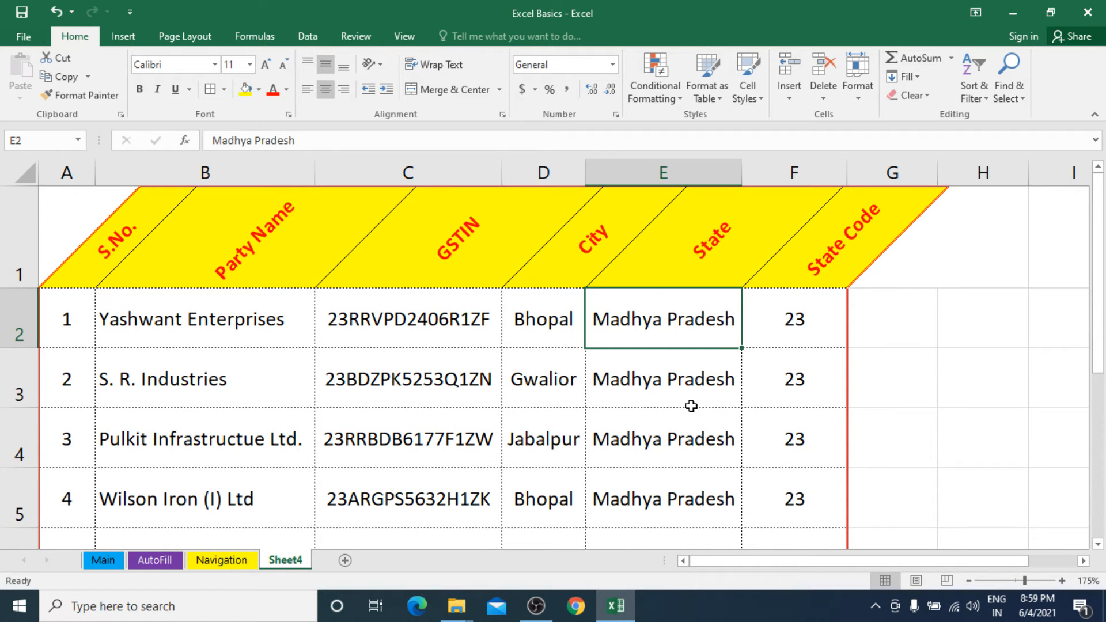
Undo the row 1 height increase and the counterclockwise text angle on the header cells A1:F1.
scroll(667, 382, down, 2)
scroll(667, 382, up, 2)
key(ctrl+z)
key(ctrl+z)
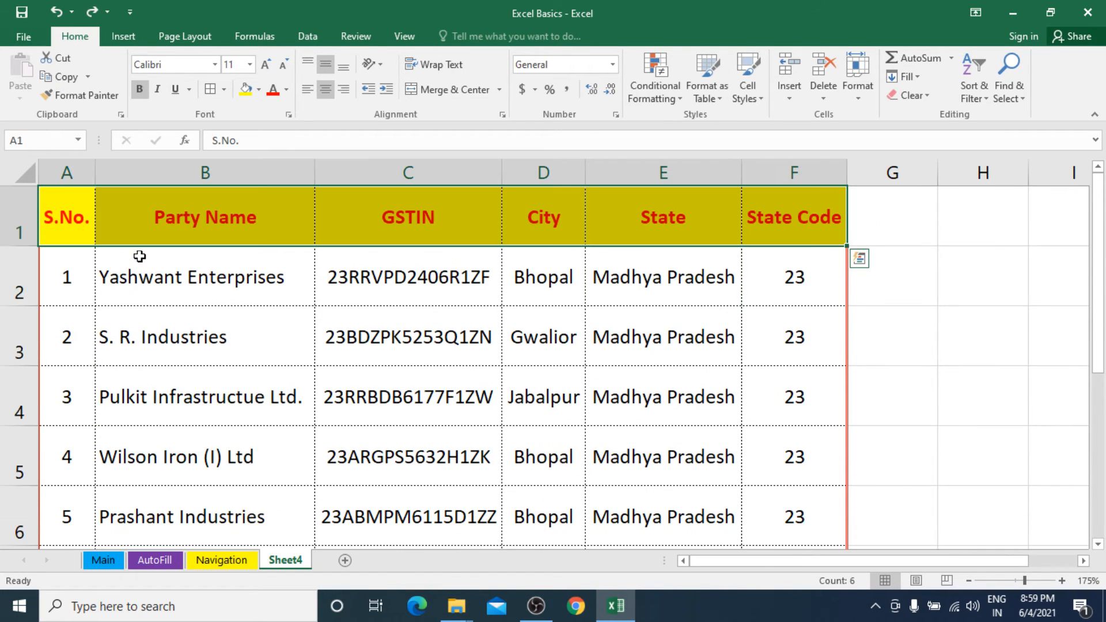
Rotate the header text in A1:F1 down and increase the height of row 1 so the vertical headings fit.
click(384, 66)
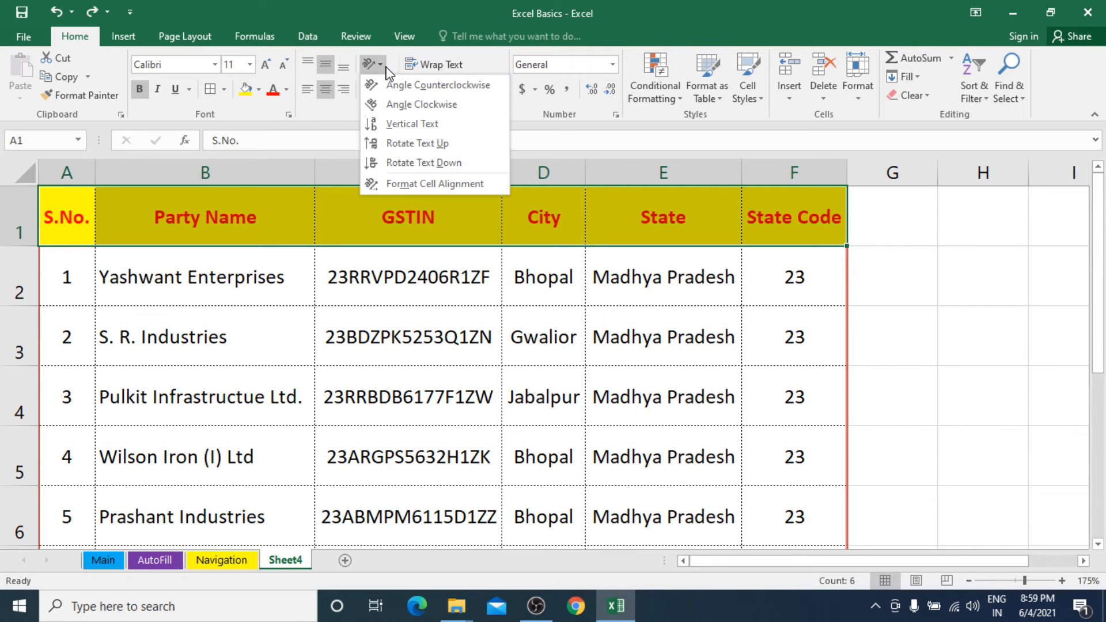
click(379, 166)
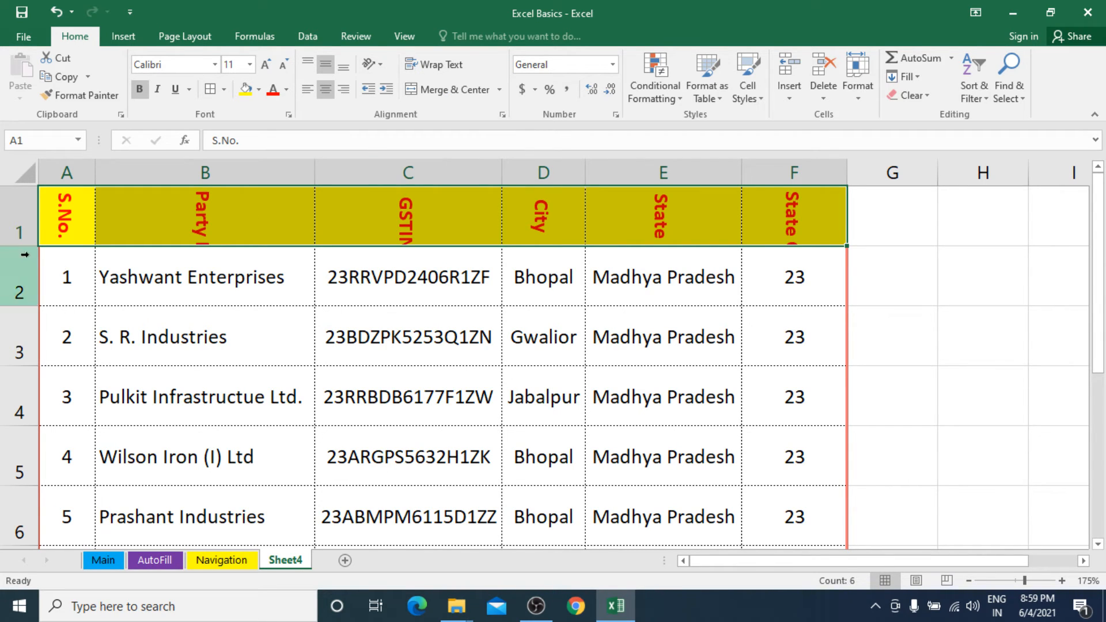
drag(25, 246, 24, 322)
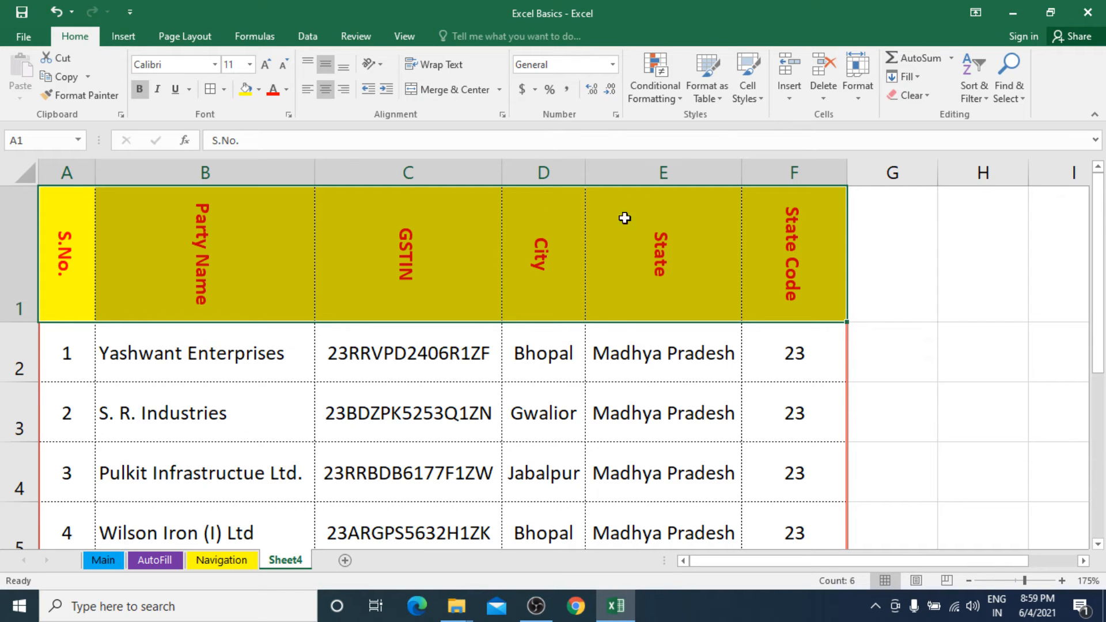
AutoFit the width of the State Code column F to its rotated heading and contents.
click(827, 356)
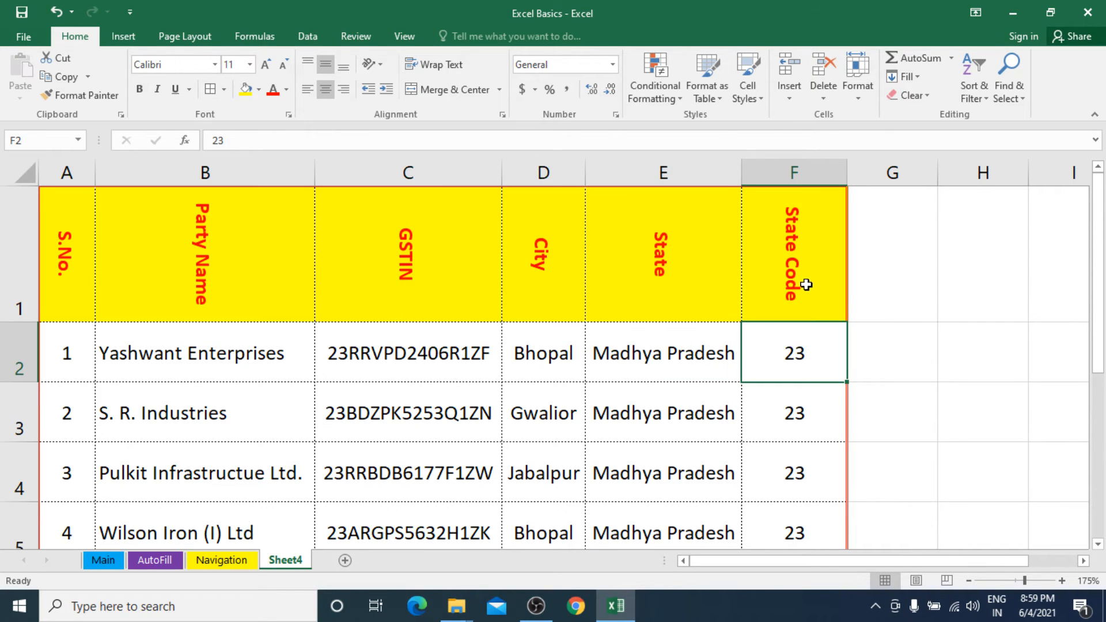
double_click(847, 172)
click(760, 247)
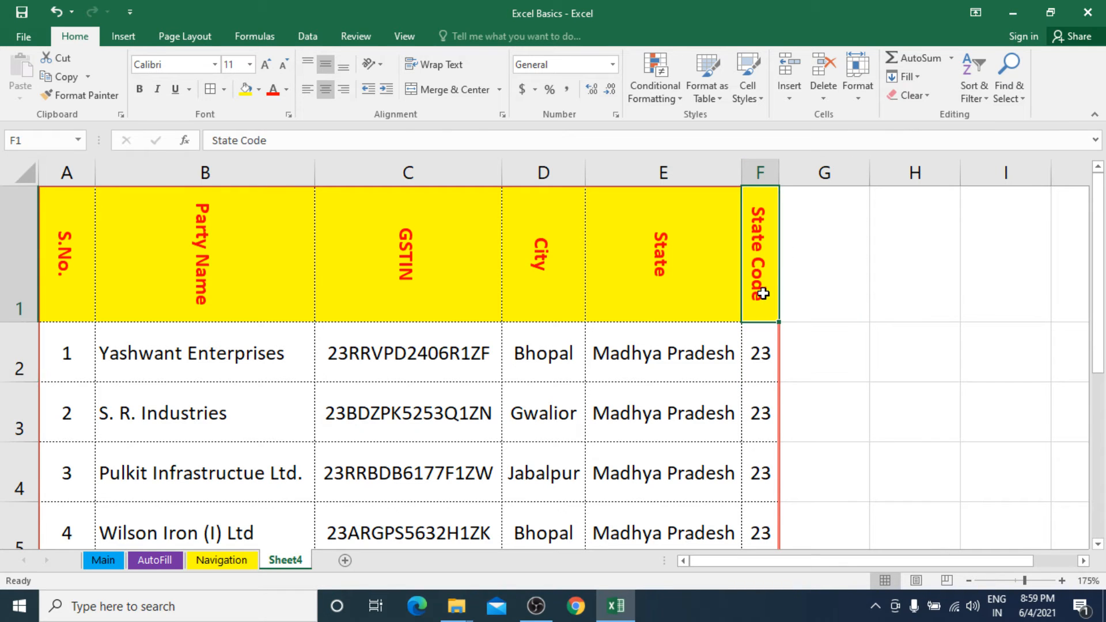
click(768, 365)
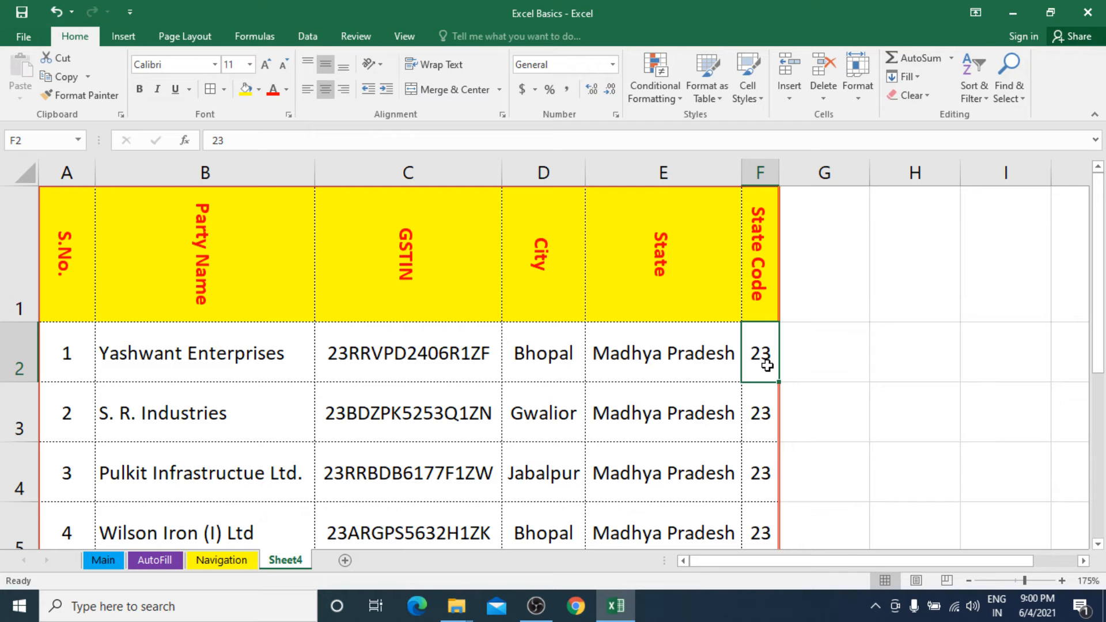
click(757, 198)
key(ctrl+b)
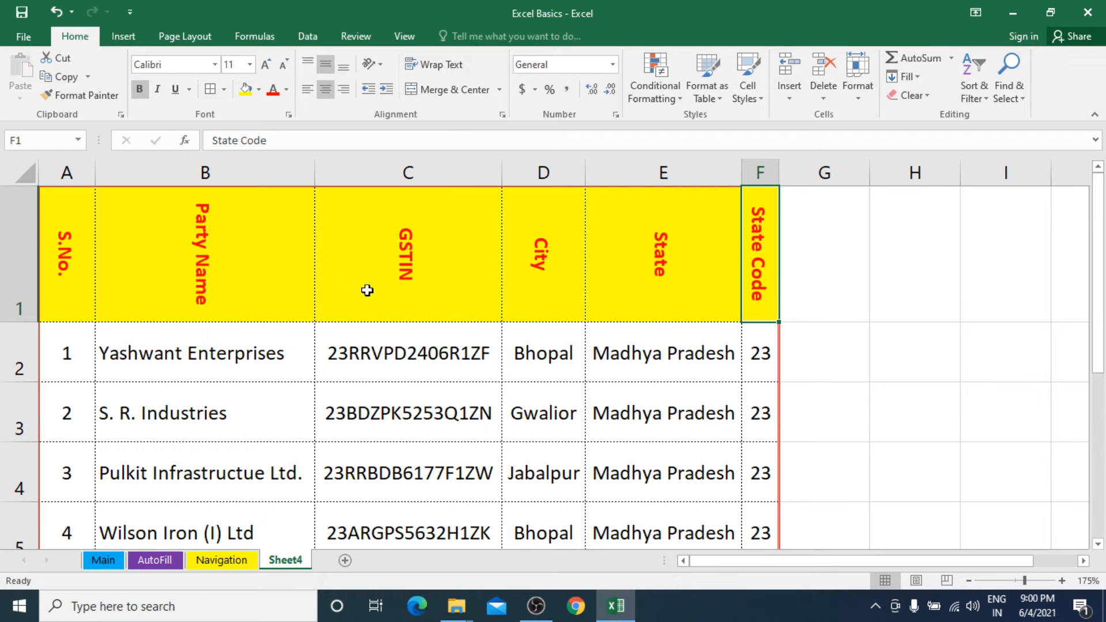
Set the text orientation of the header cells A1:F1 to 0 degrees through the cell alignment settings.
drag(69, 261, 750, 258)
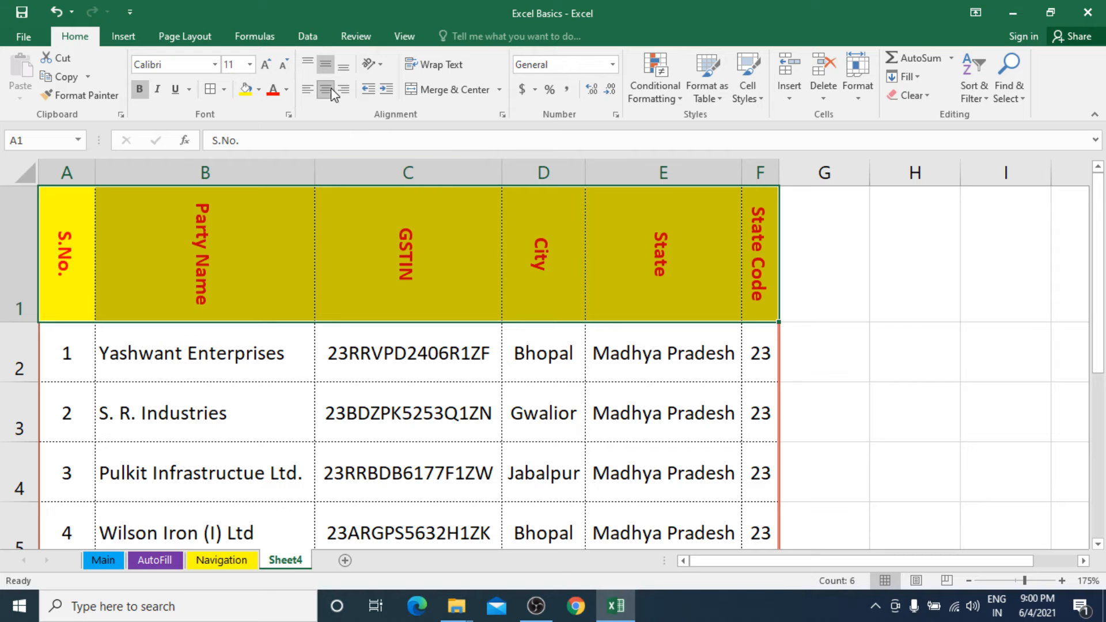
click(374, 65)
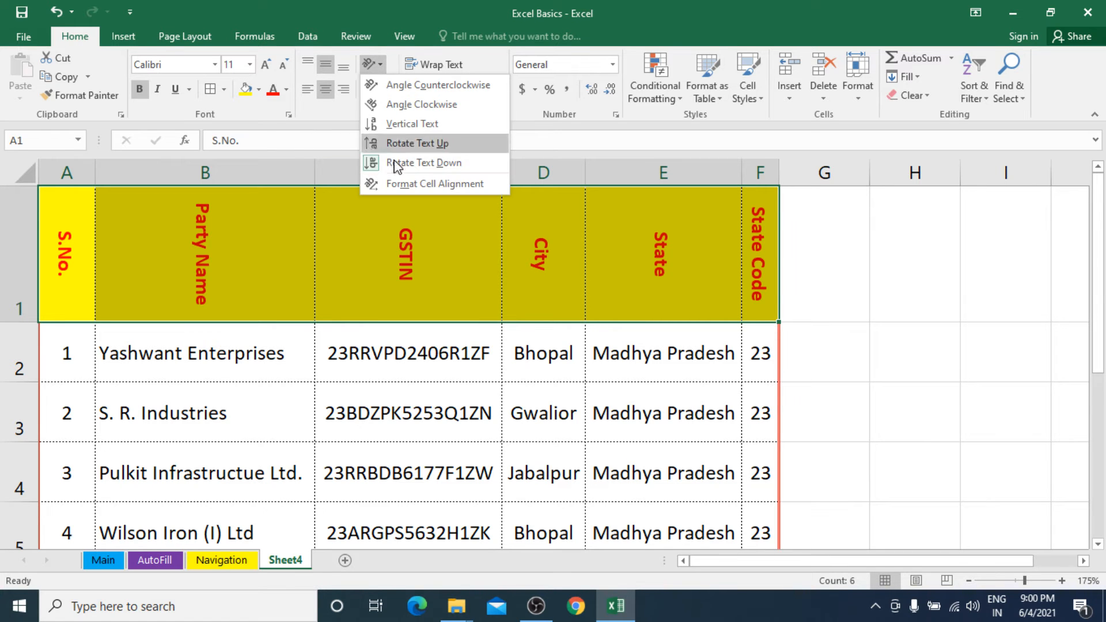
click(425, 180)
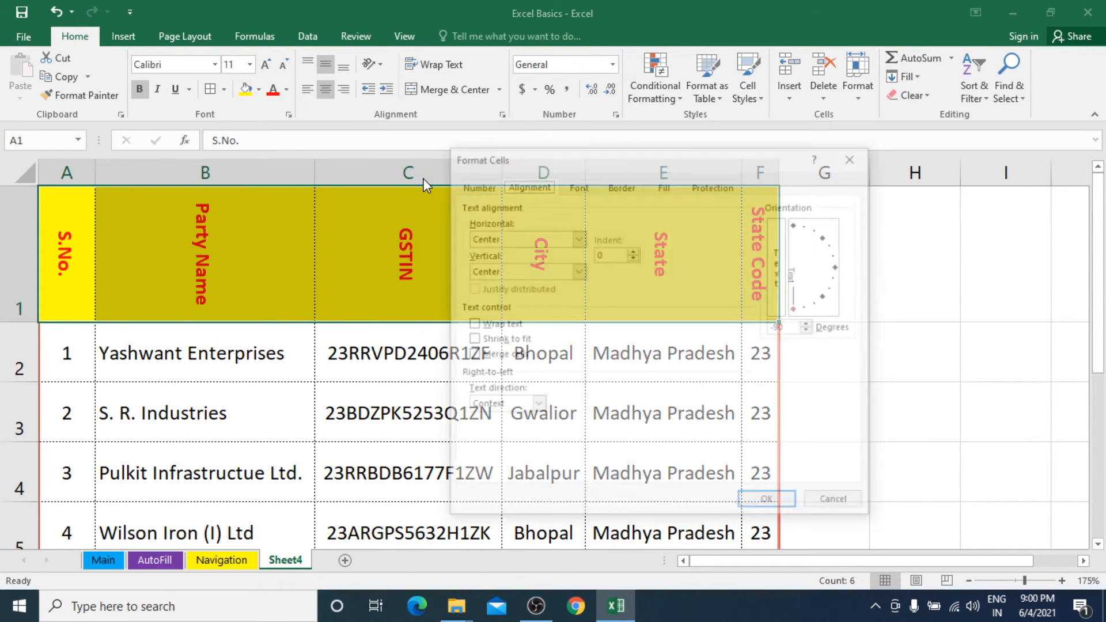
click(794, 327)
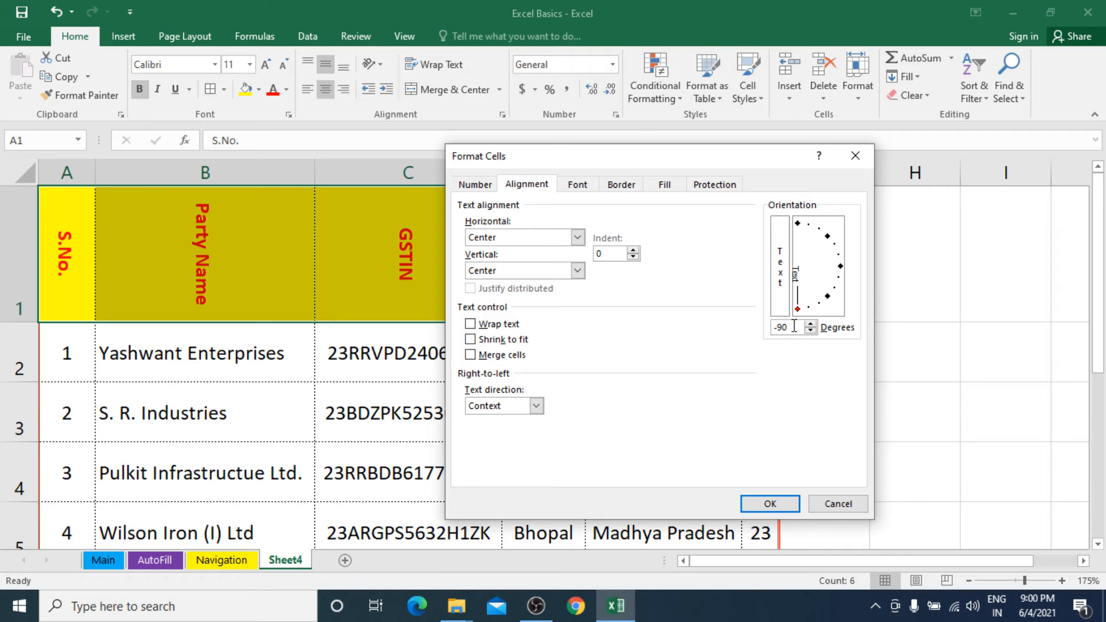
drag(799, 311, 840, 262)
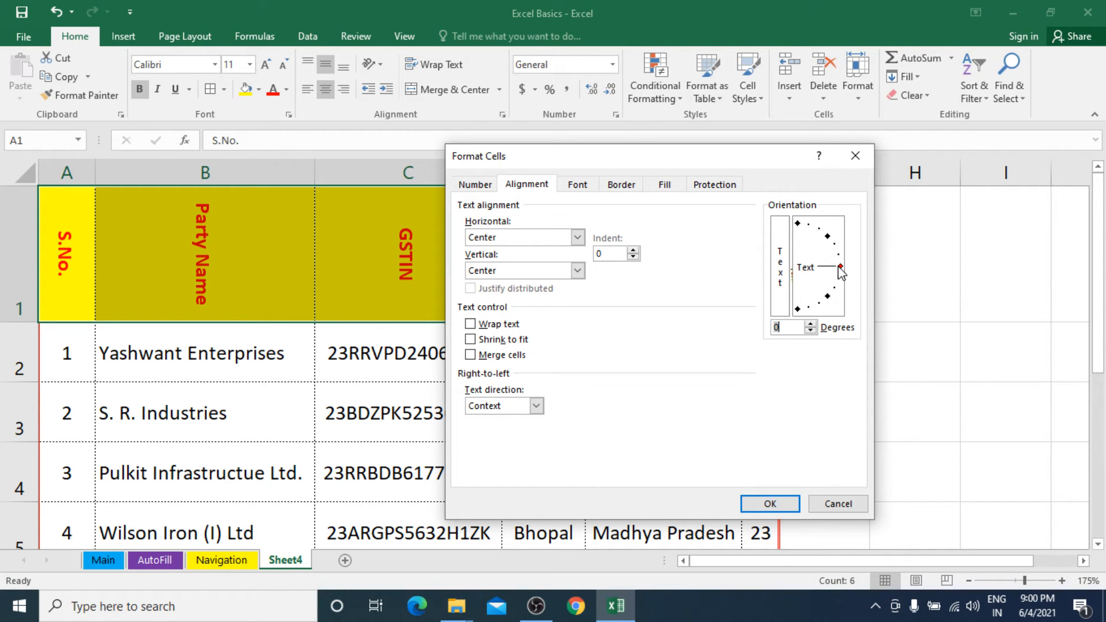
click(772, 506)
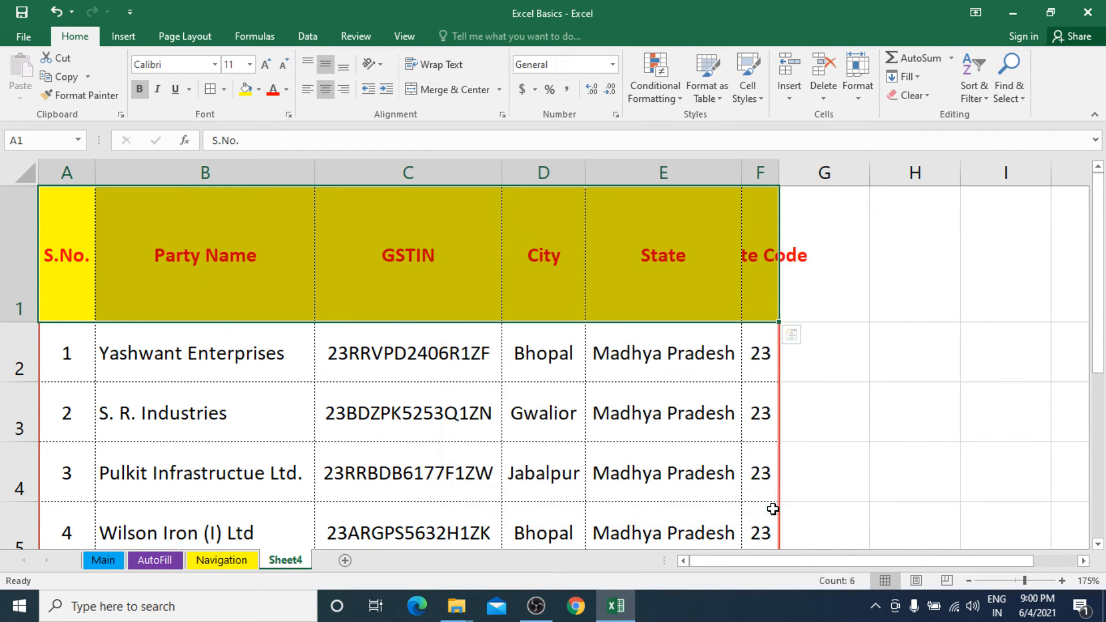
AutoFit the width of column F and the height of row 1 to the horizontal headings.
double_click(779, 171)
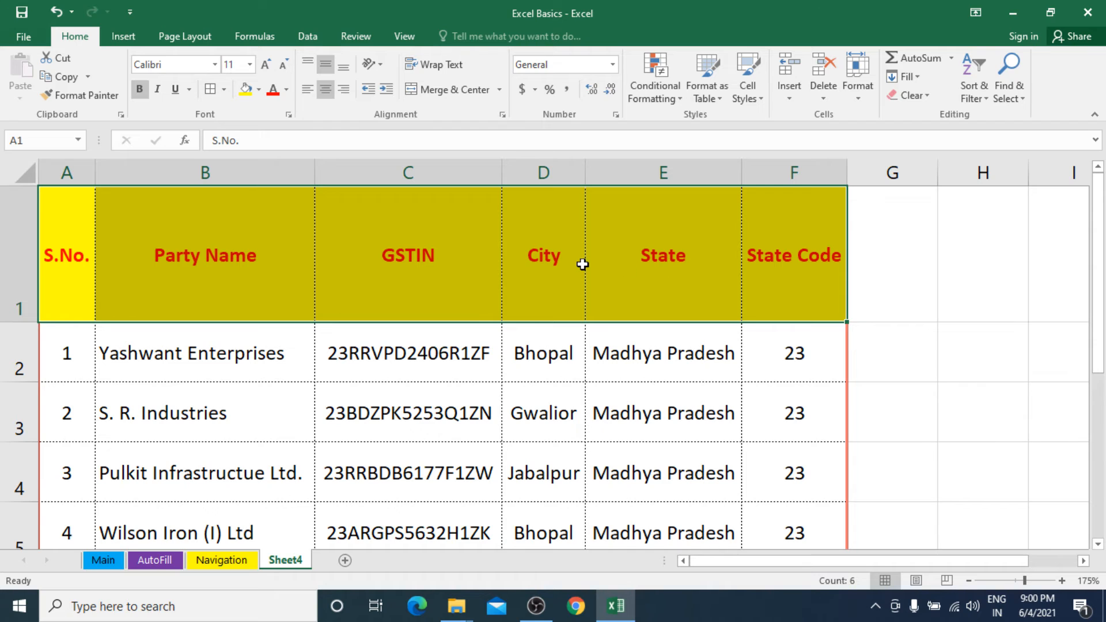
click(562, 255)
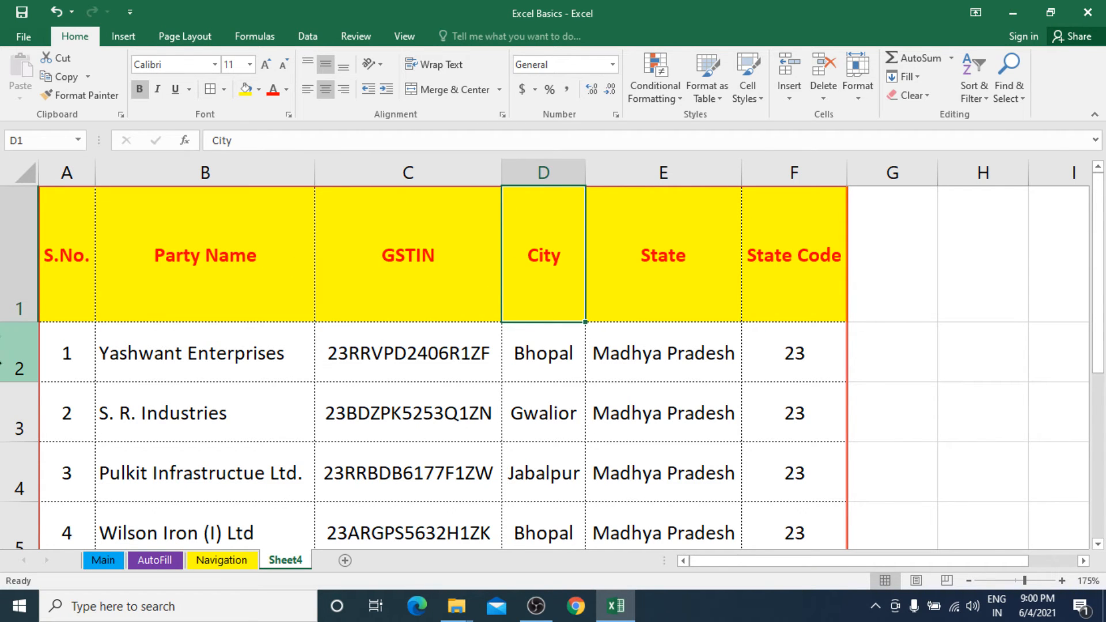
drag(19, 322, 19, 321)
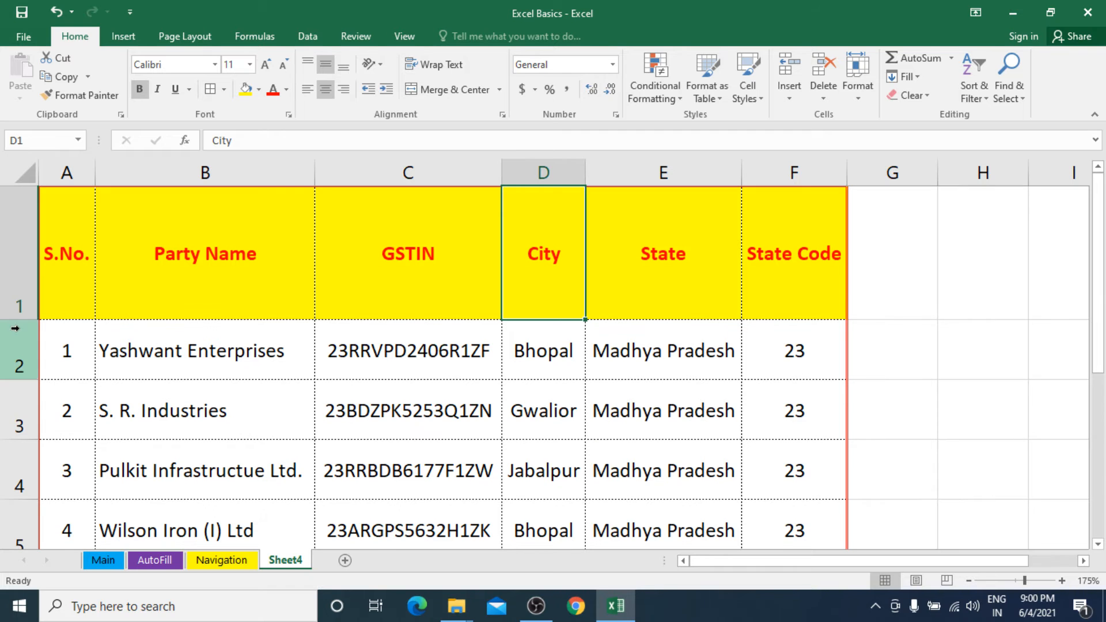
double_click(19, 321)
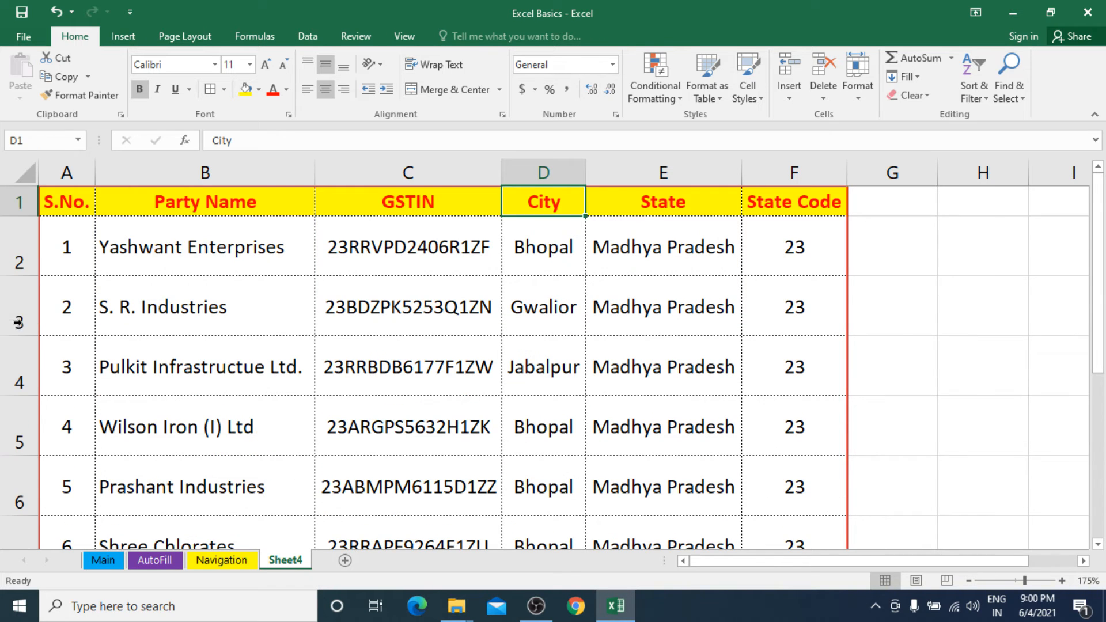
Increase the indent of the party names in B2:B9 by four levels.
click(231, 287)
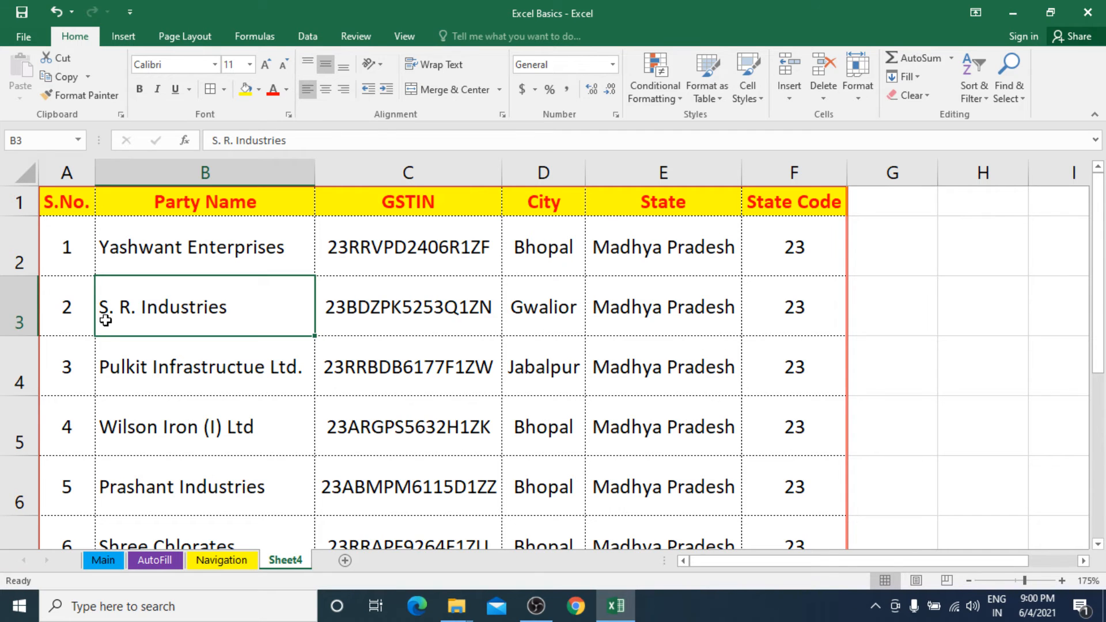
drag(135, 260, 169, 451)
click(169, 262)
scroll(168, 447, up, 2)
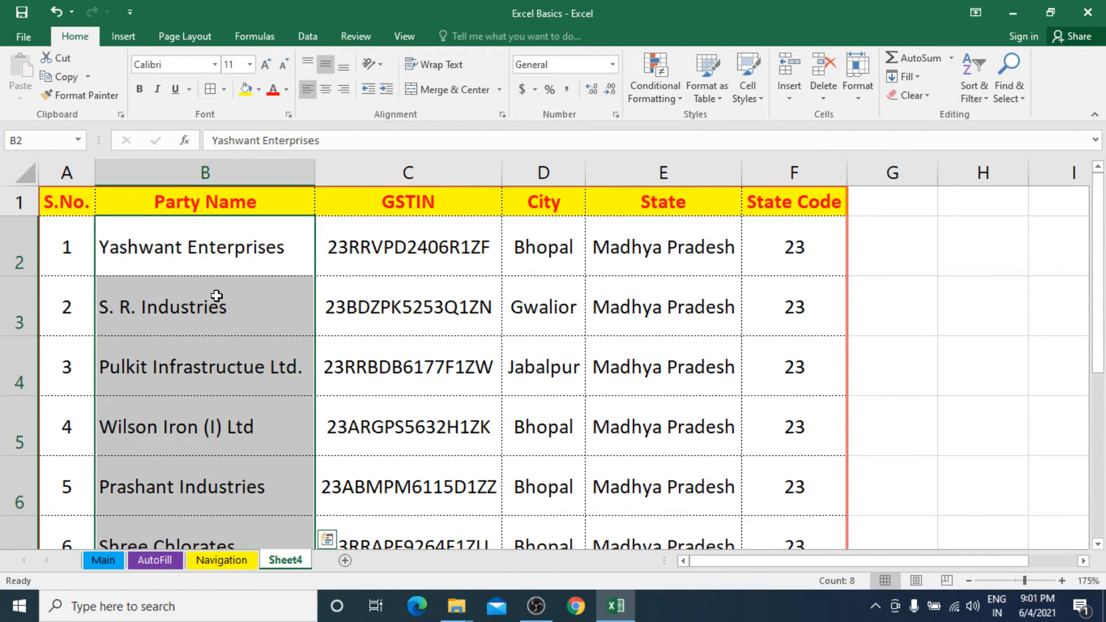
click(393, 98)
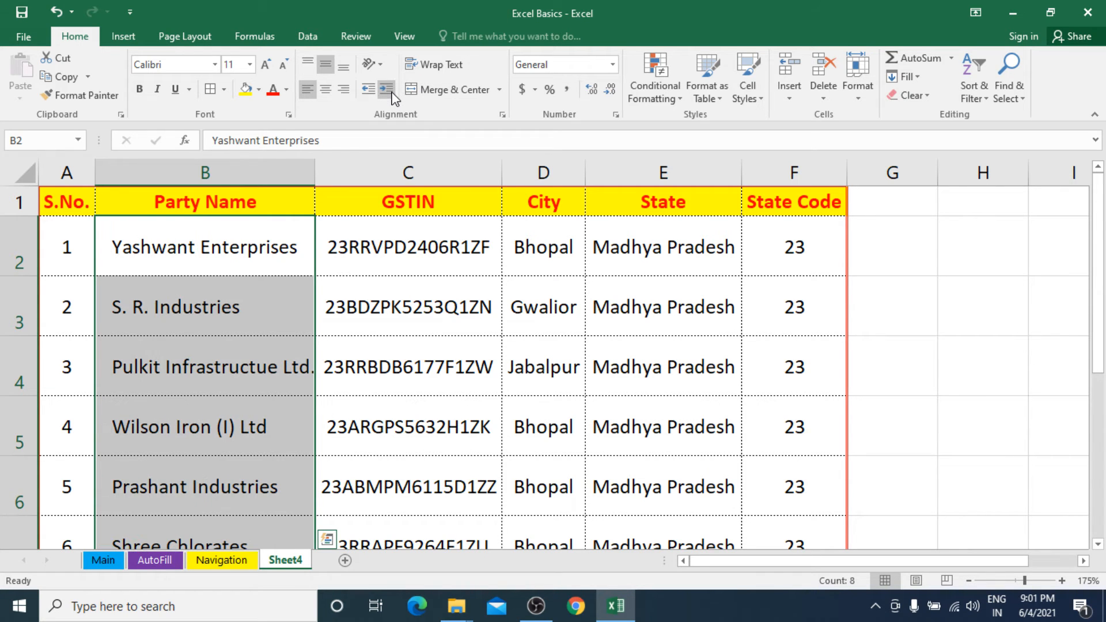
click(392, 95)
click(392, 95)
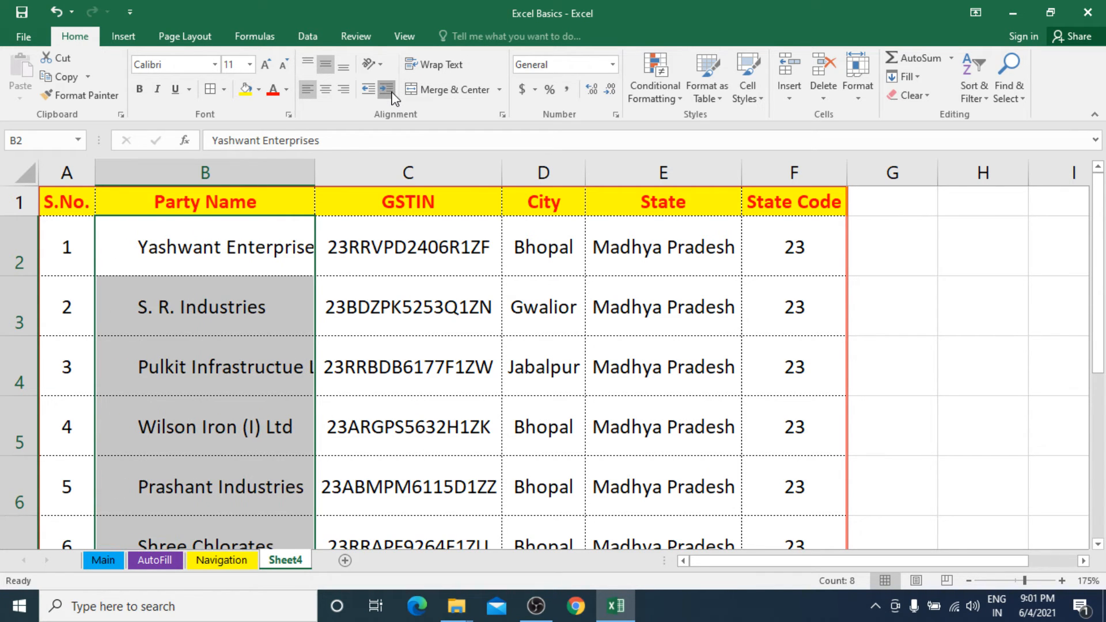
click(392, 95)
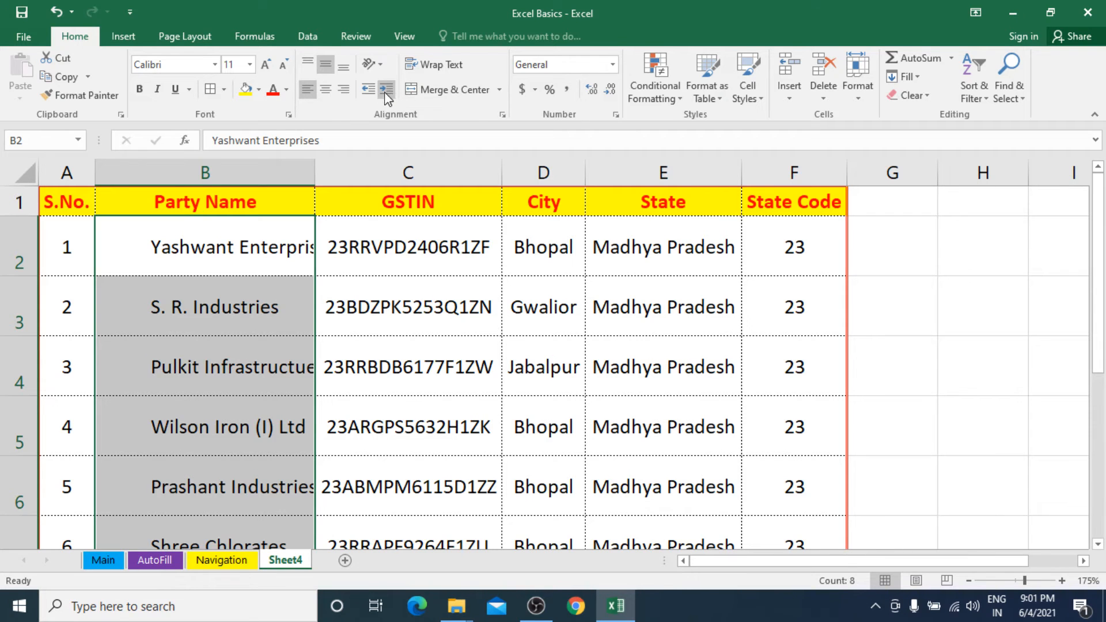
Decrease the indent of the party names in B2:B9 by four levels.
click(373, 93)
click(373, 93)
click(373, 93)
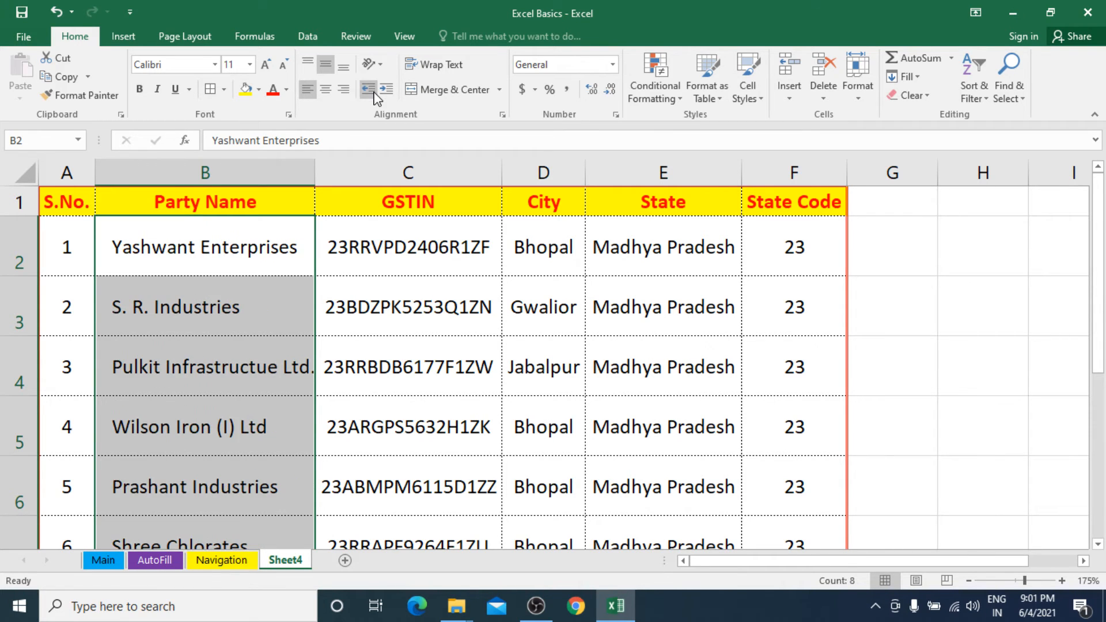
click(373, 94)
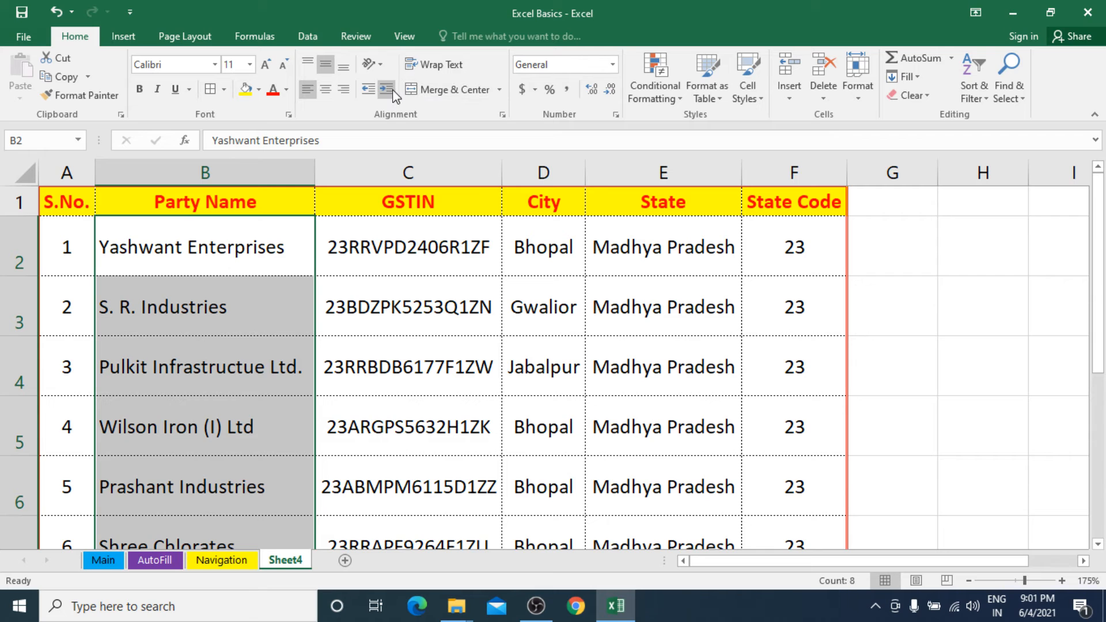
Indent the party names in B2:B9 by three levels and remove it, and repeat the same with one level.
click(384, 89)
click(384, 90)
click(383, 90)
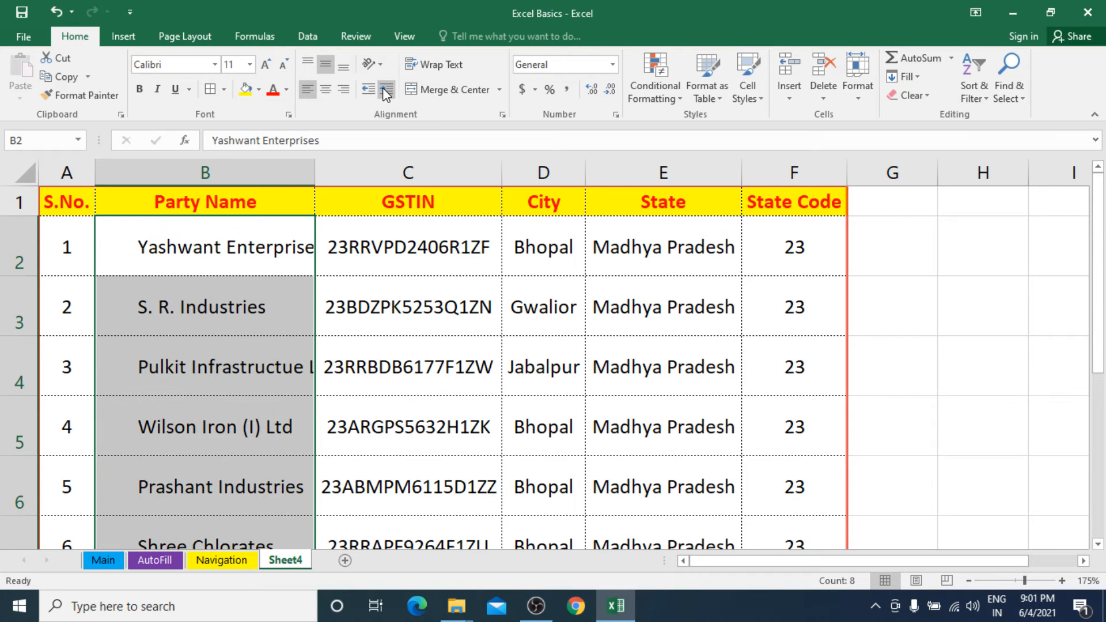
click(371, 92)
click(371, 93)
click(372, 93)
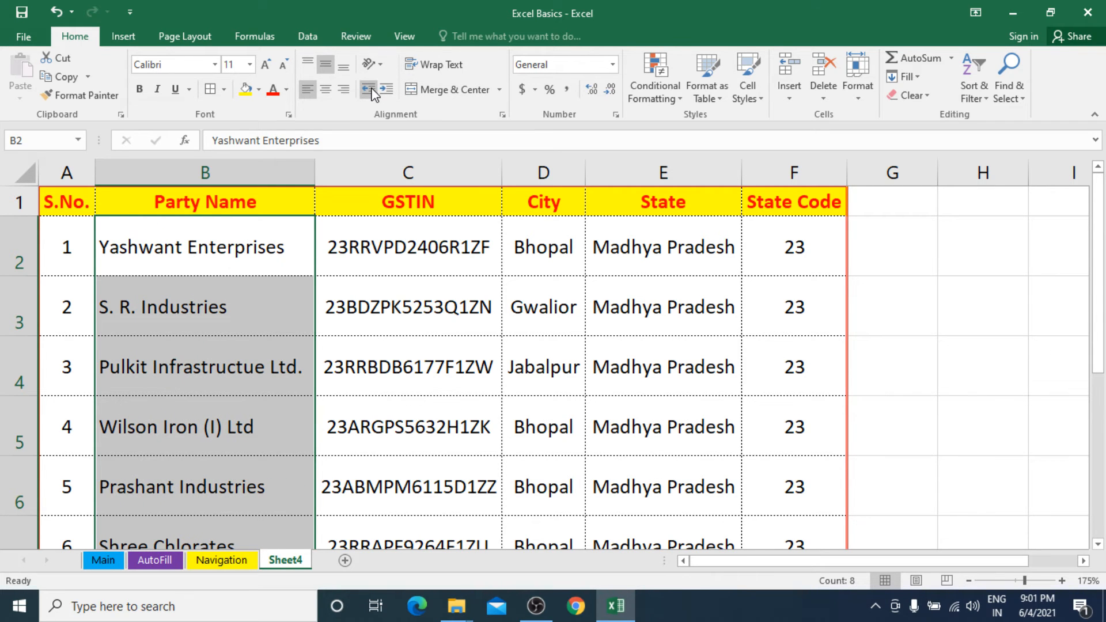
click(386, 89)
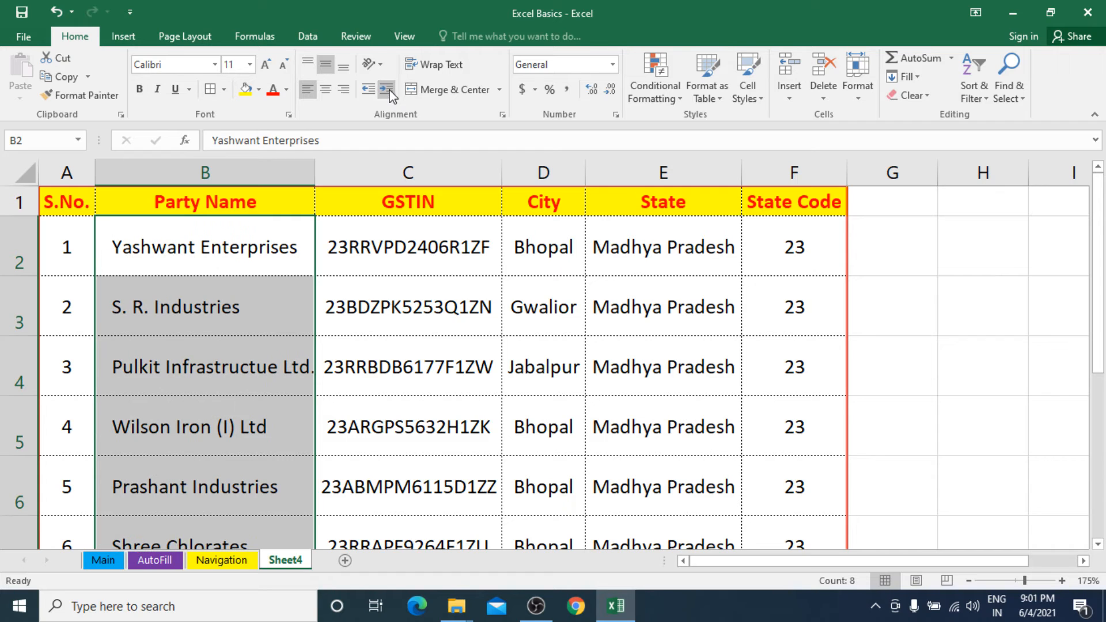
click(370, 90)
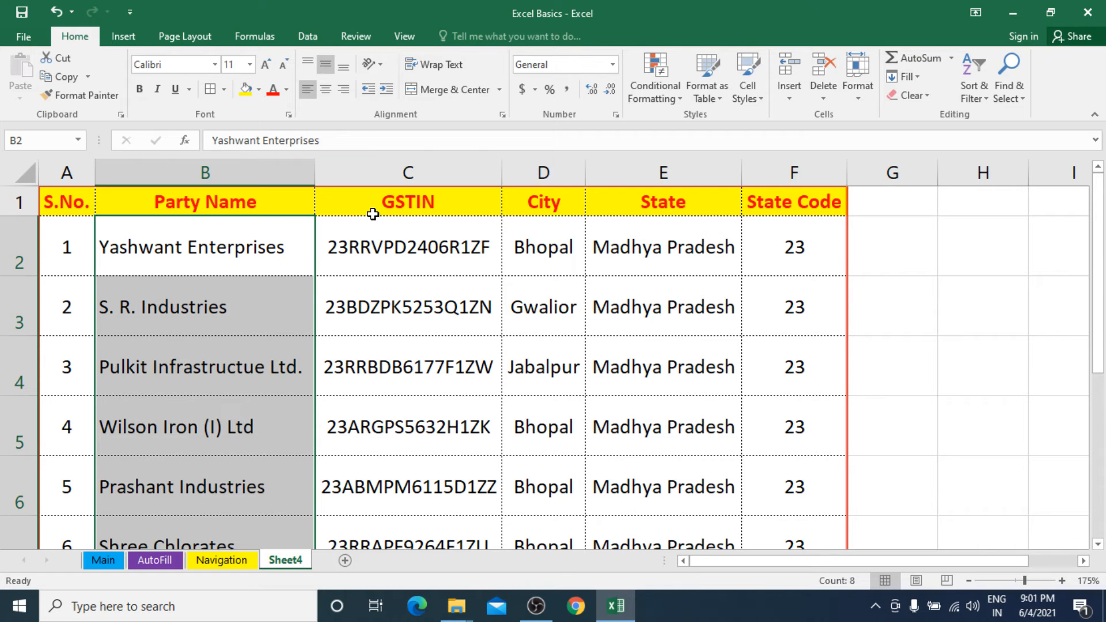
click(383, 242)
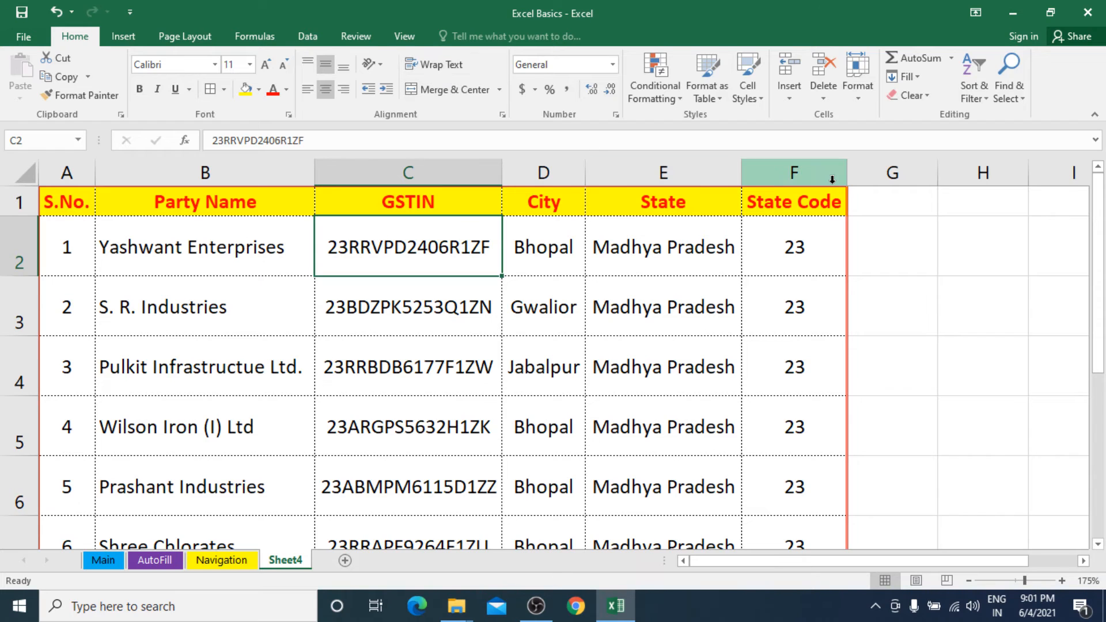
Enter the heading Remarks in cell G1, beside State Code.
click(886, 204)
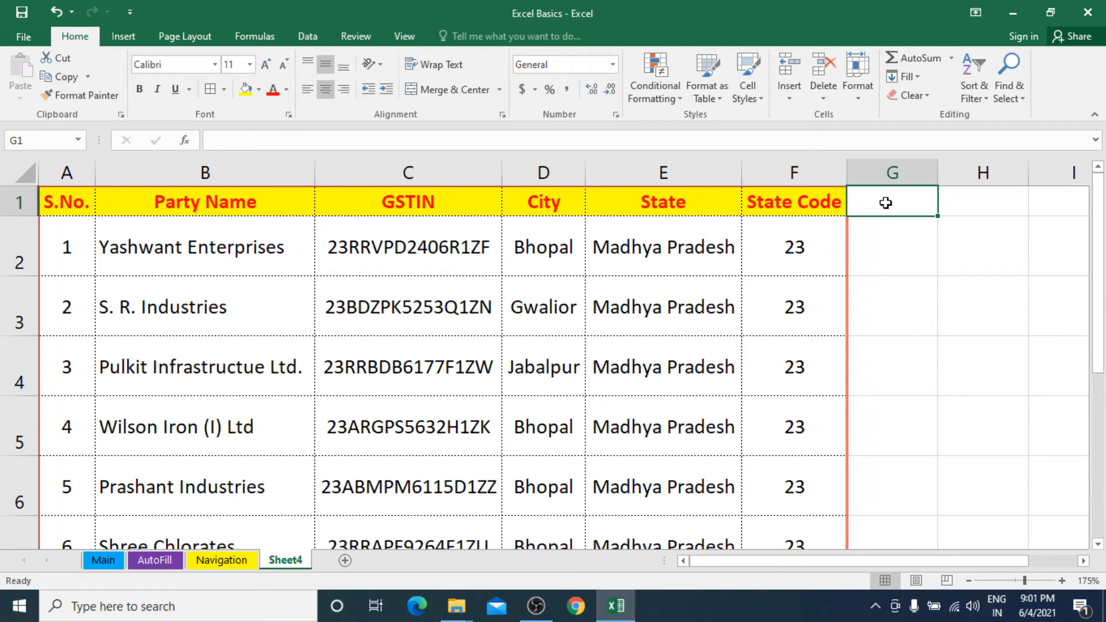
text(rEM)
key(BackSpace)
key(BackSpace)
key(BackSpace)
text(Rem)
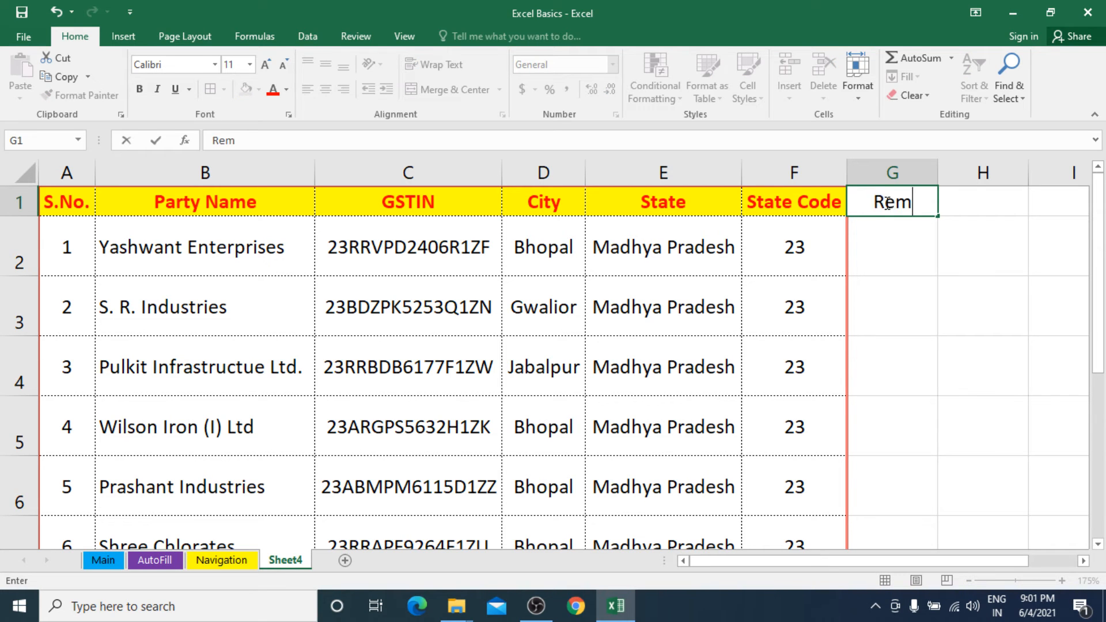
text(arks)
key(Return)
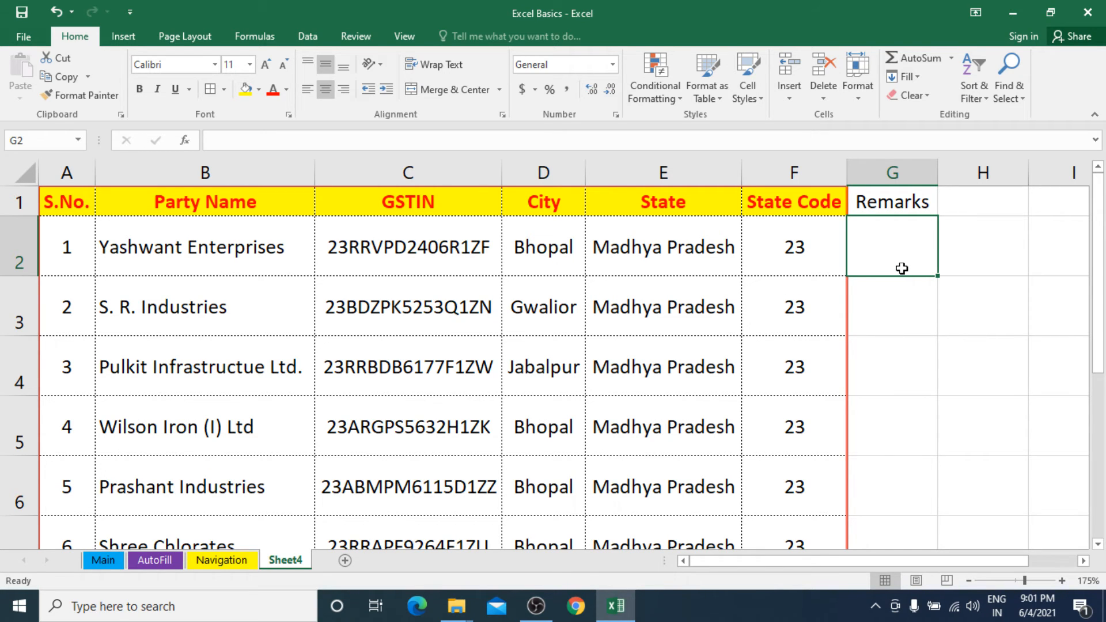
Enter the remark "This is our oldest customer. He buys in bulk." in cell G2.
text(Th)
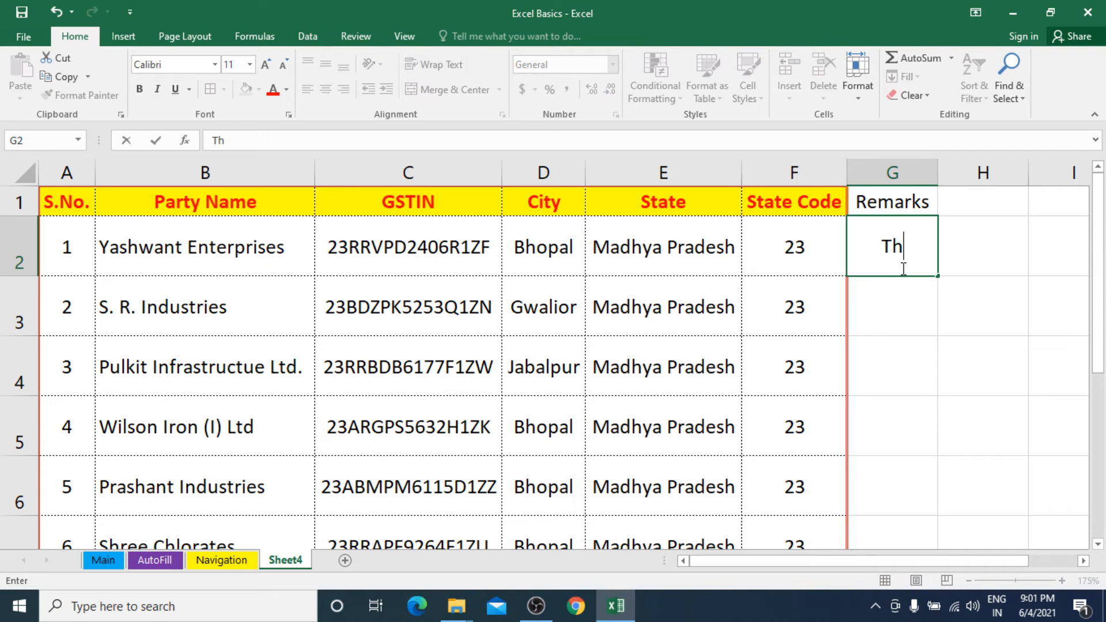
text(is is m)
key(BackSpace)
text(our )
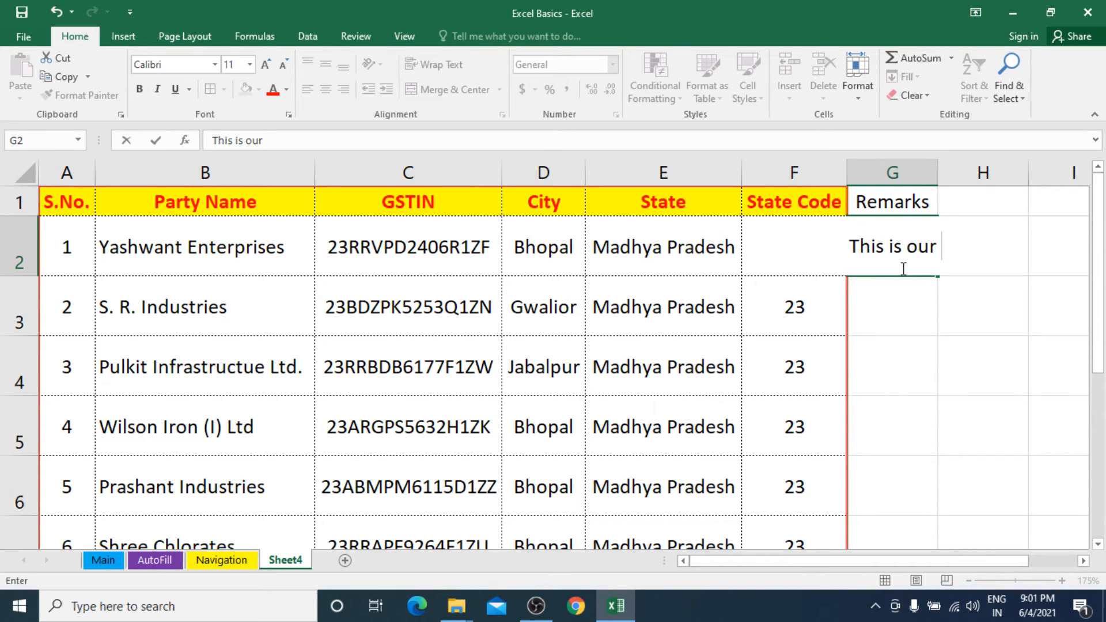
text(oldes)
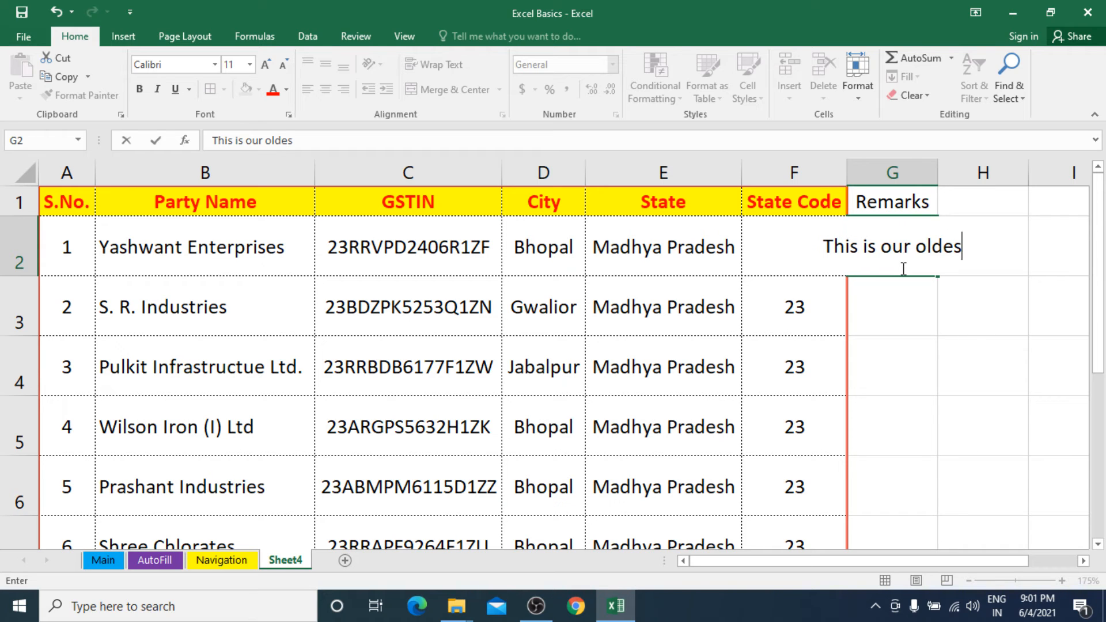
text(t custom)
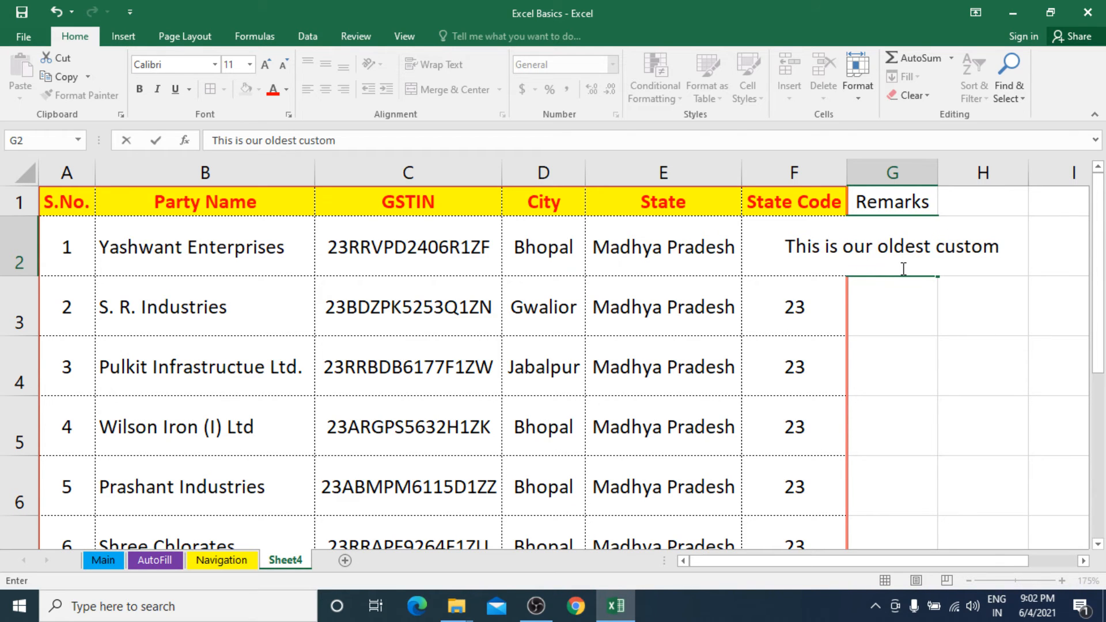
text(er. H)
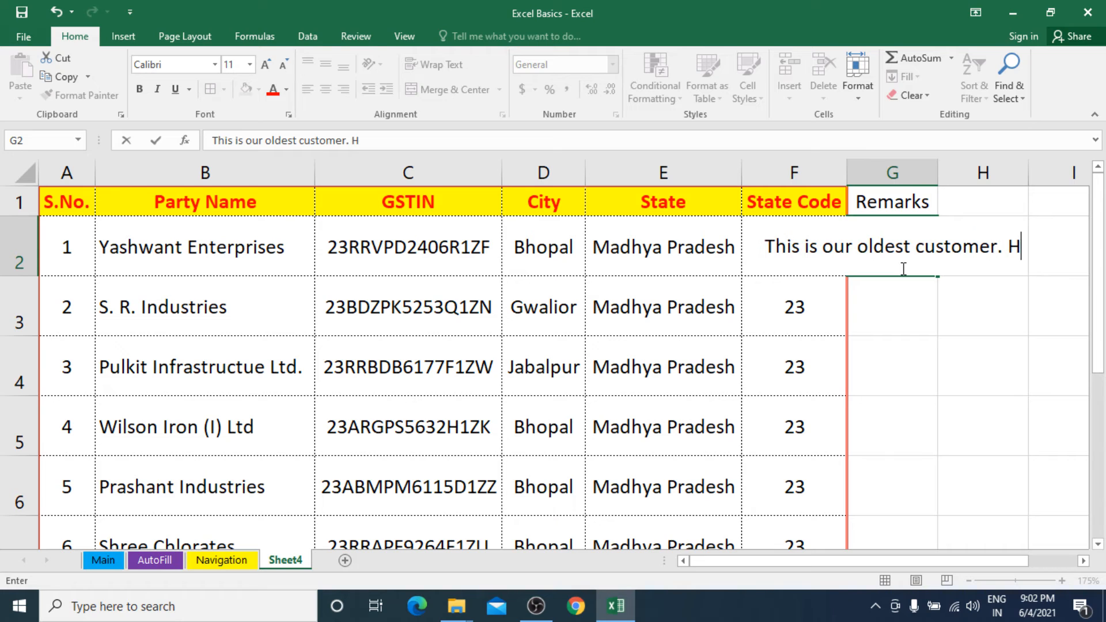
text(e )
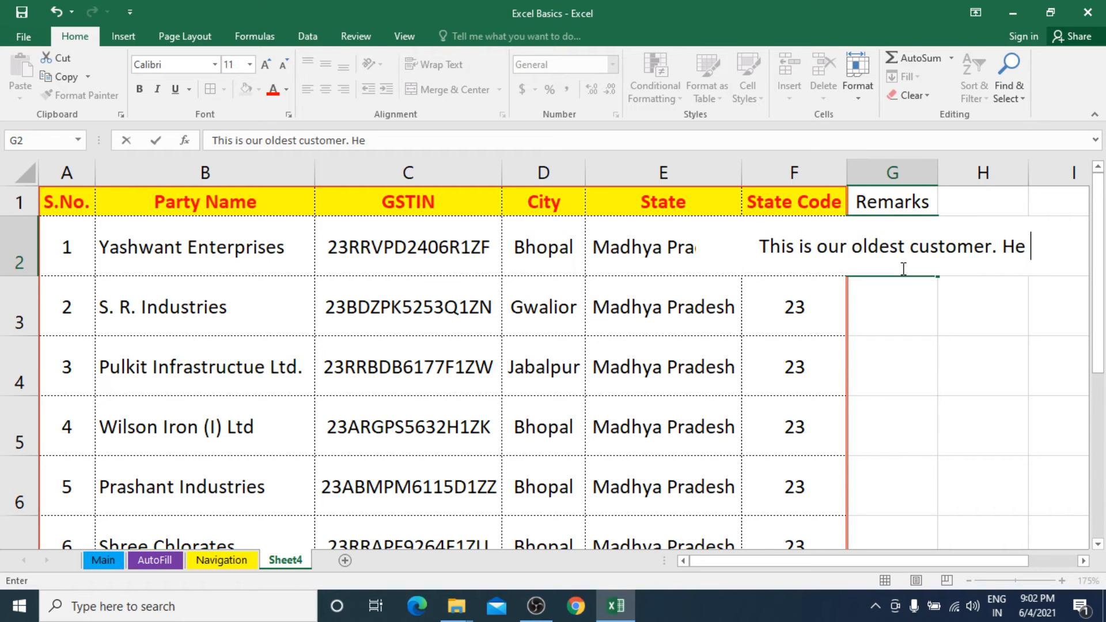
text(buys )
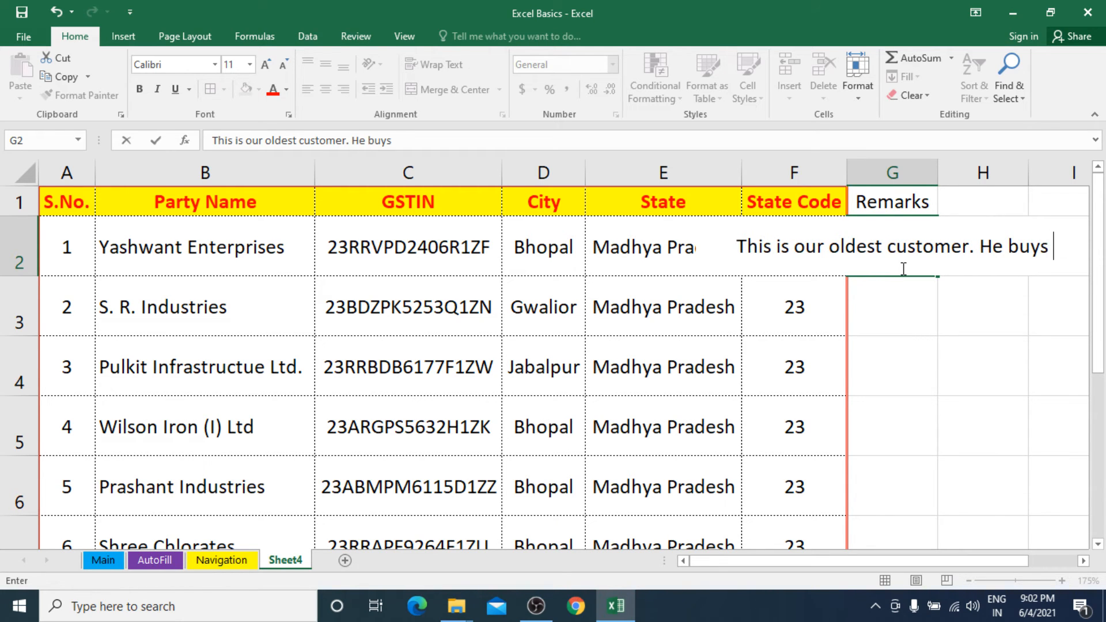
text(in bulk.)
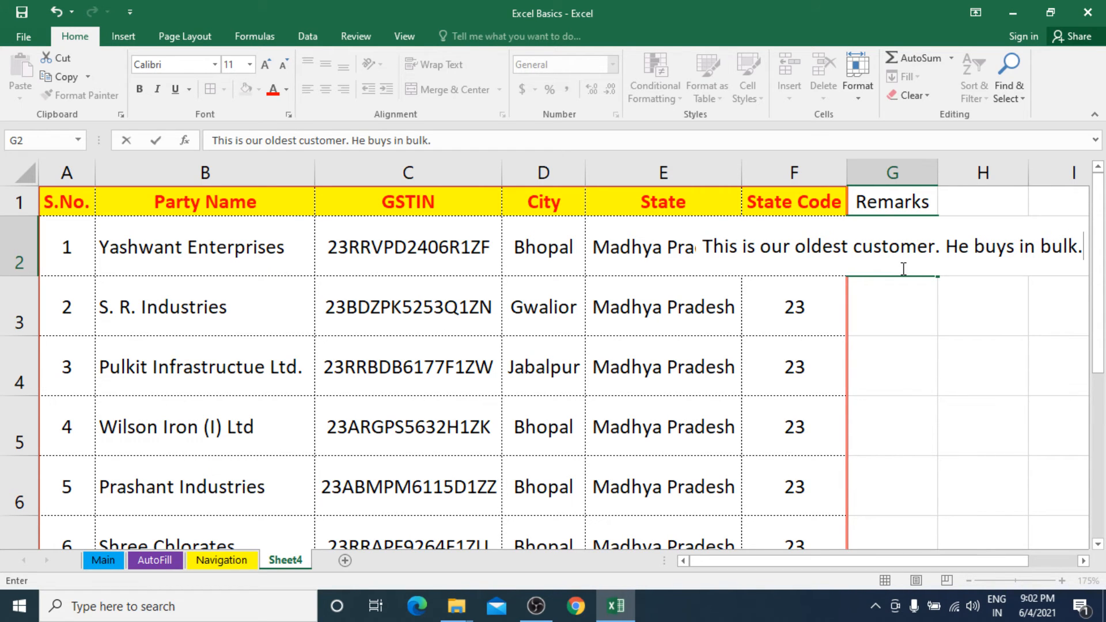
key(Return)
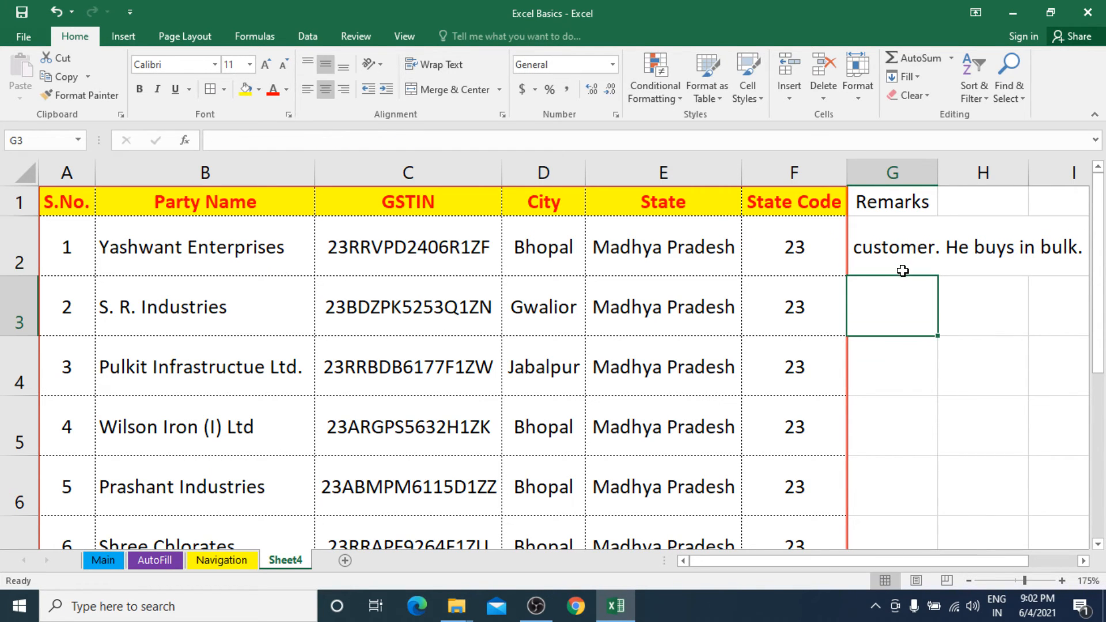
Widen the Remarks column G to nearly three times its width.
click(886, 249)
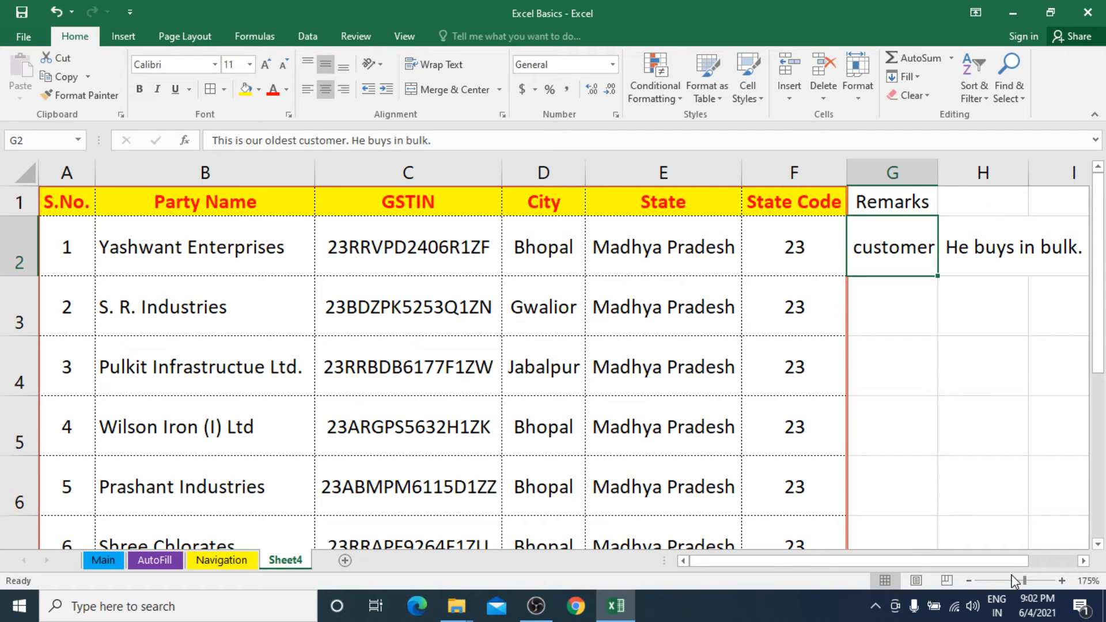
drag(1023, 562, 1069, 565)
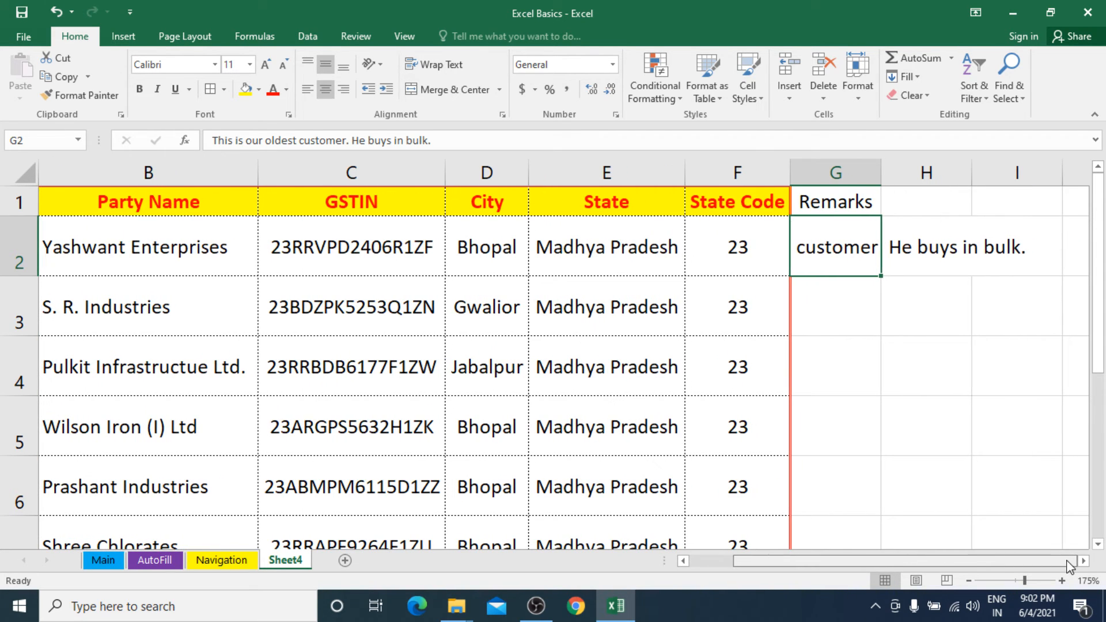
drag(881, 177, 1033, 174)
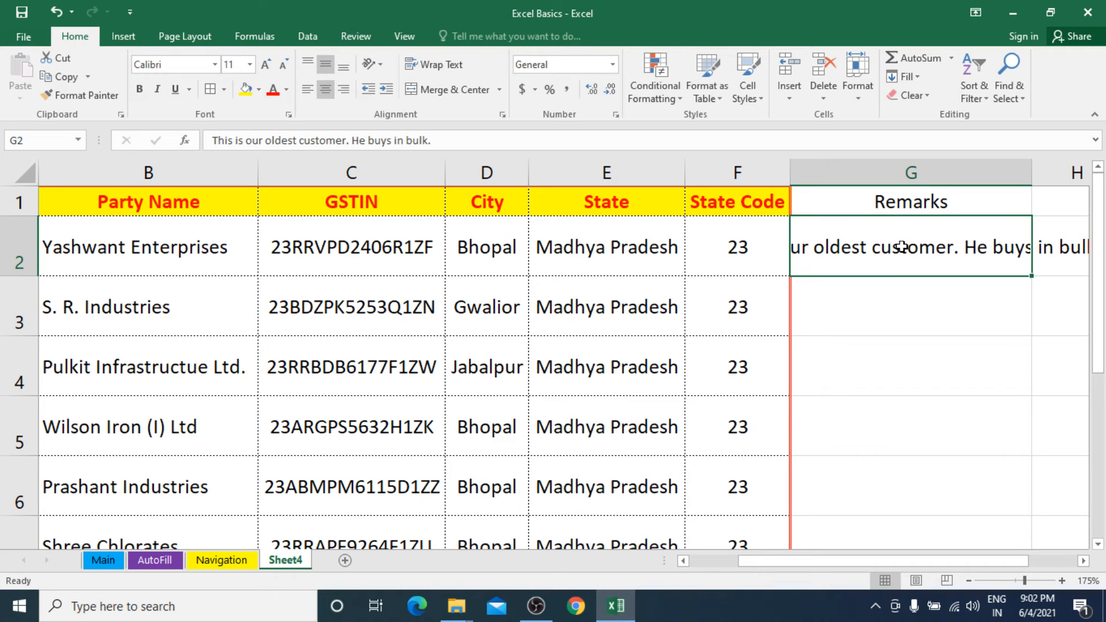
Wrap the text of the remark in G2 and align it left.
drag(212, 140, 428, 141)
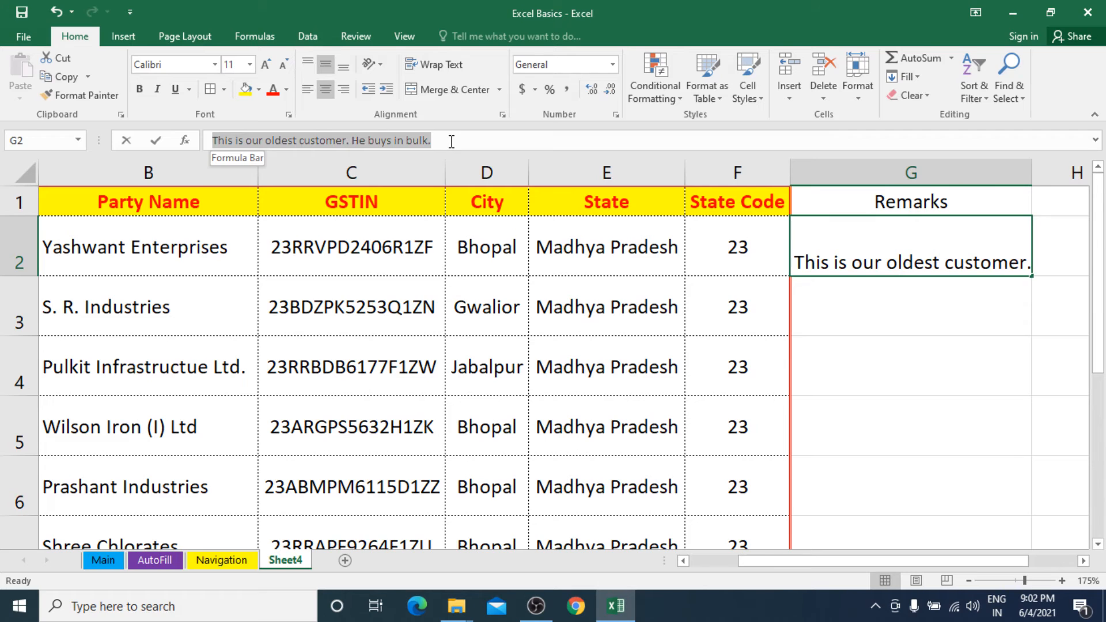
click(916, 263)
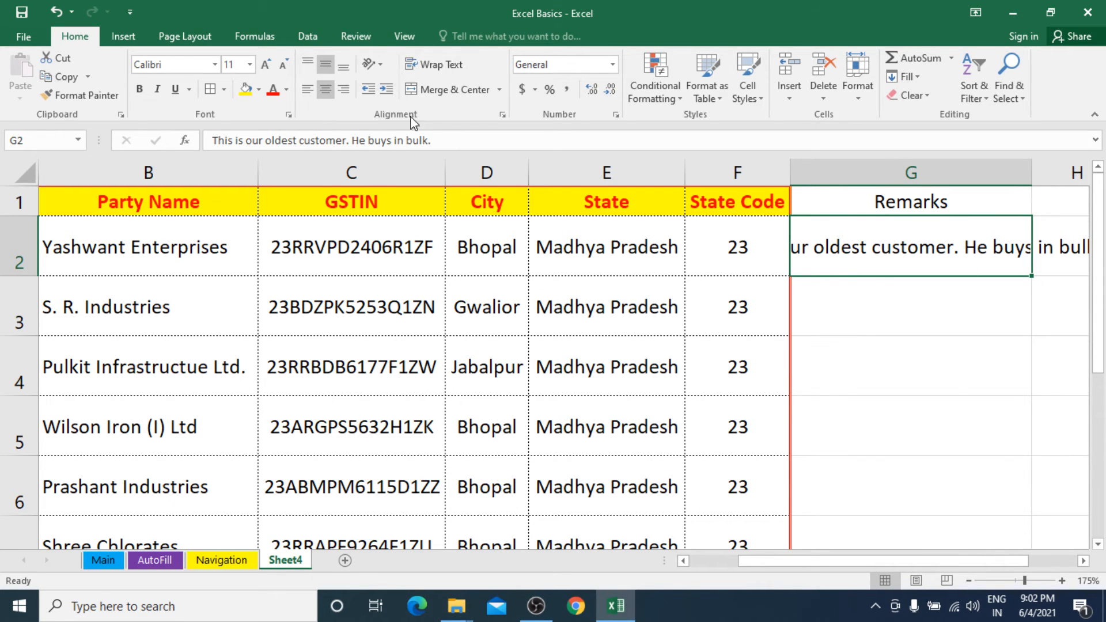
click(433, 68)
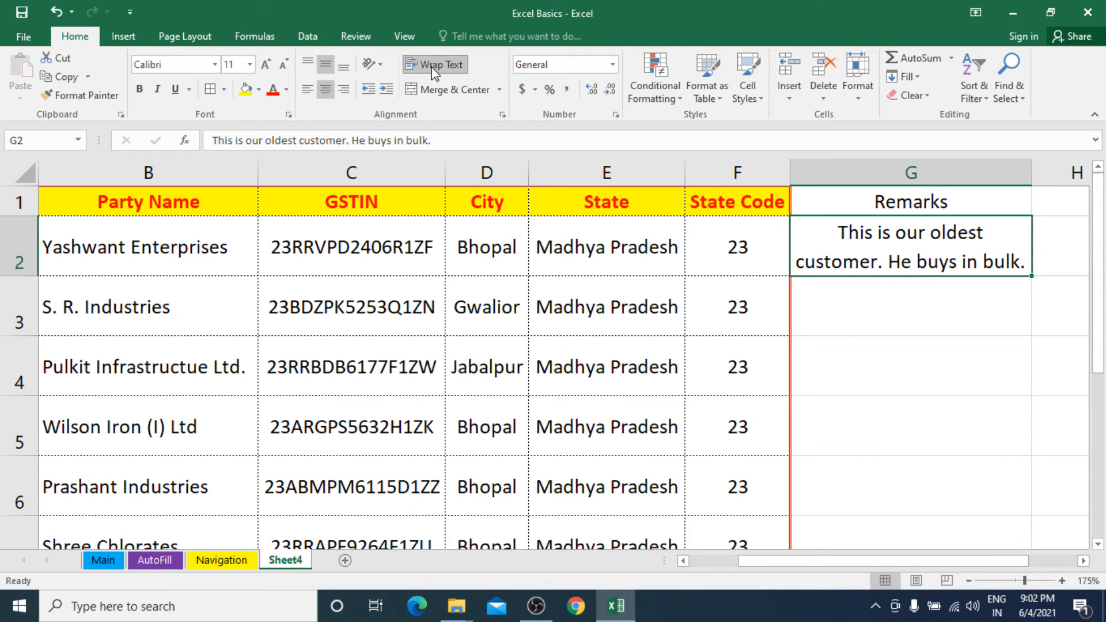
click(303, 89)
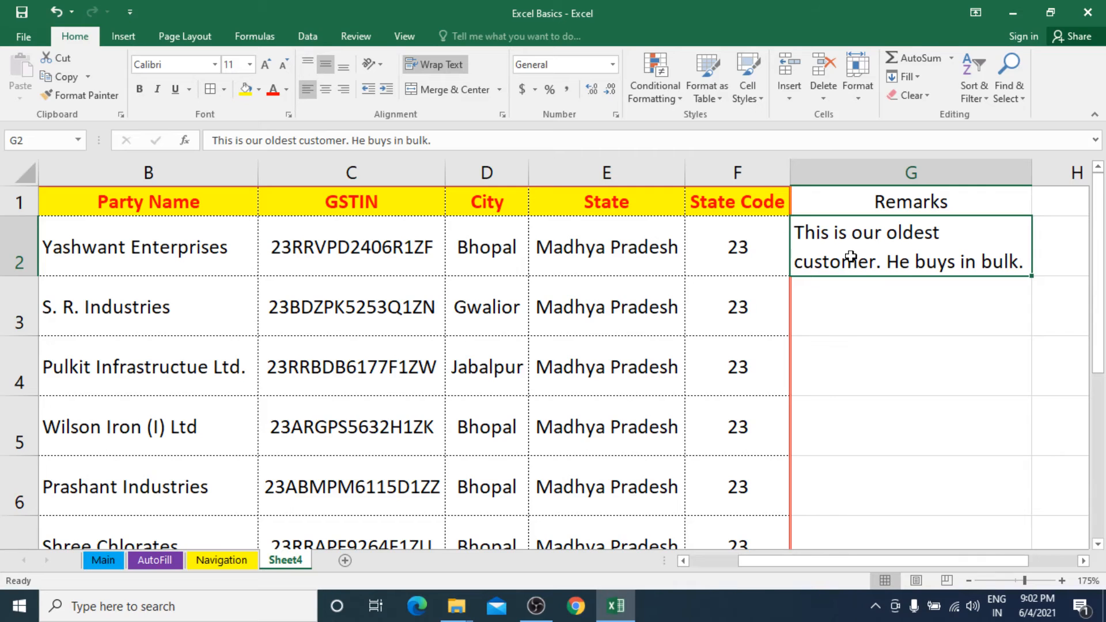
Enter a long filler text starting with "dhsdhaskdhaskjdhas has dhaskj" in G3 and align the cell left.
click(852, 300)
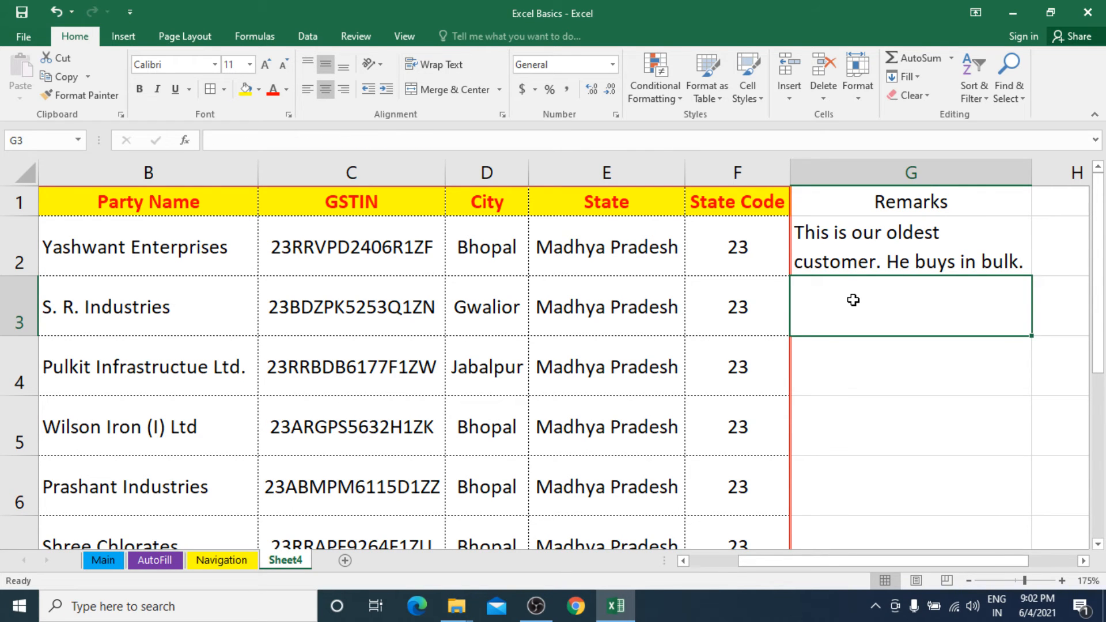
text(dhsdhaskdhaskjdhas)
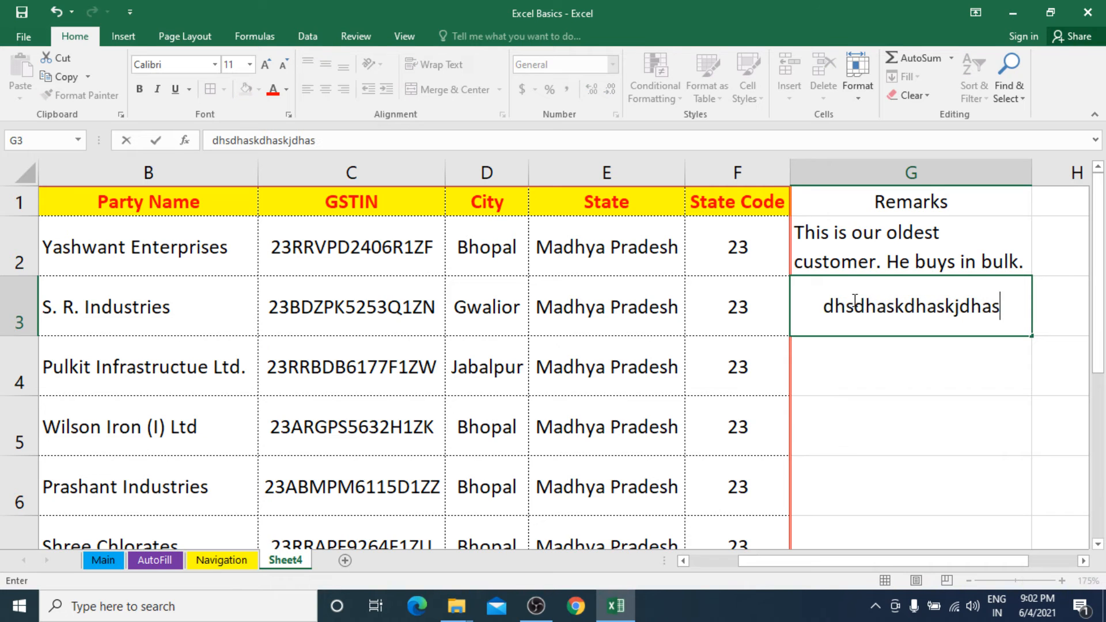
text( has dhaskj haskjdhsakj dhaskjdhsakjhd askjhd kasjdh ksjhd)
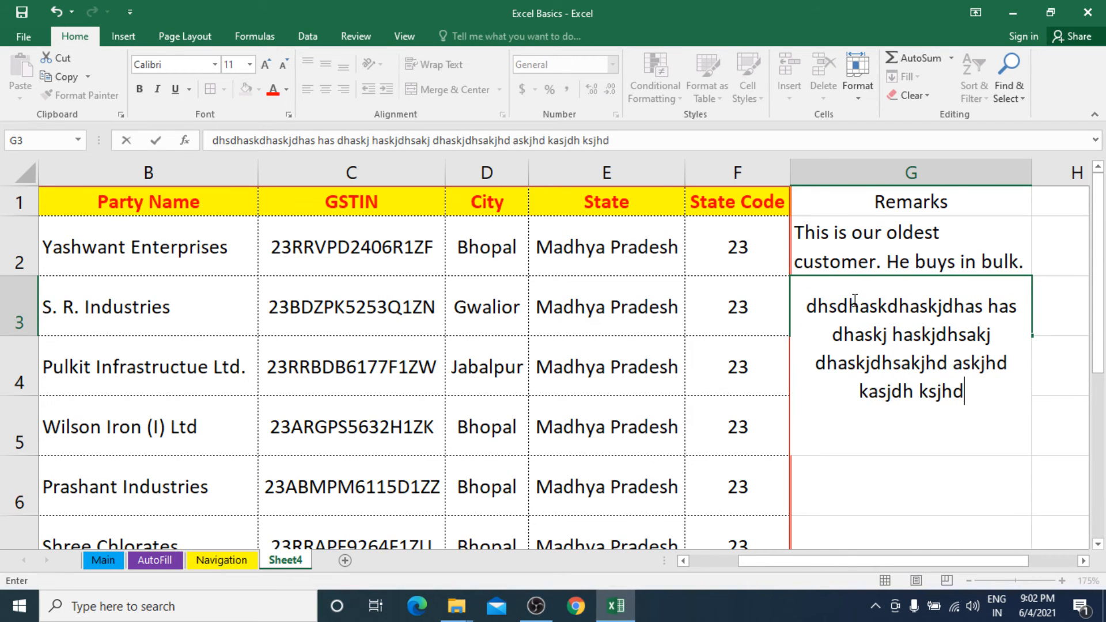
key(Return)
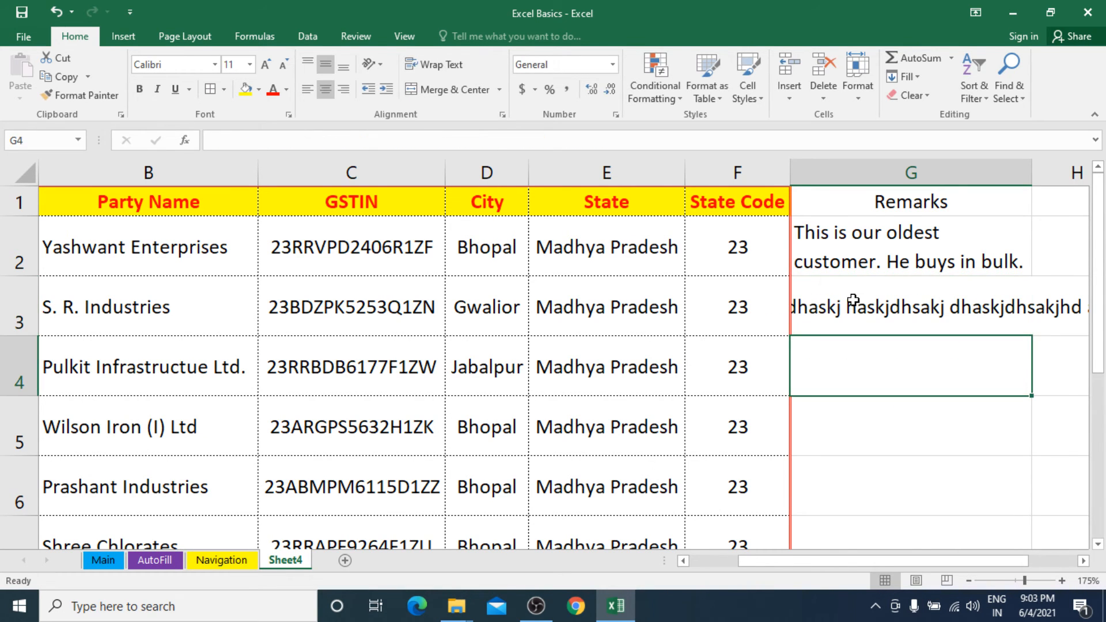
click(905, 297)
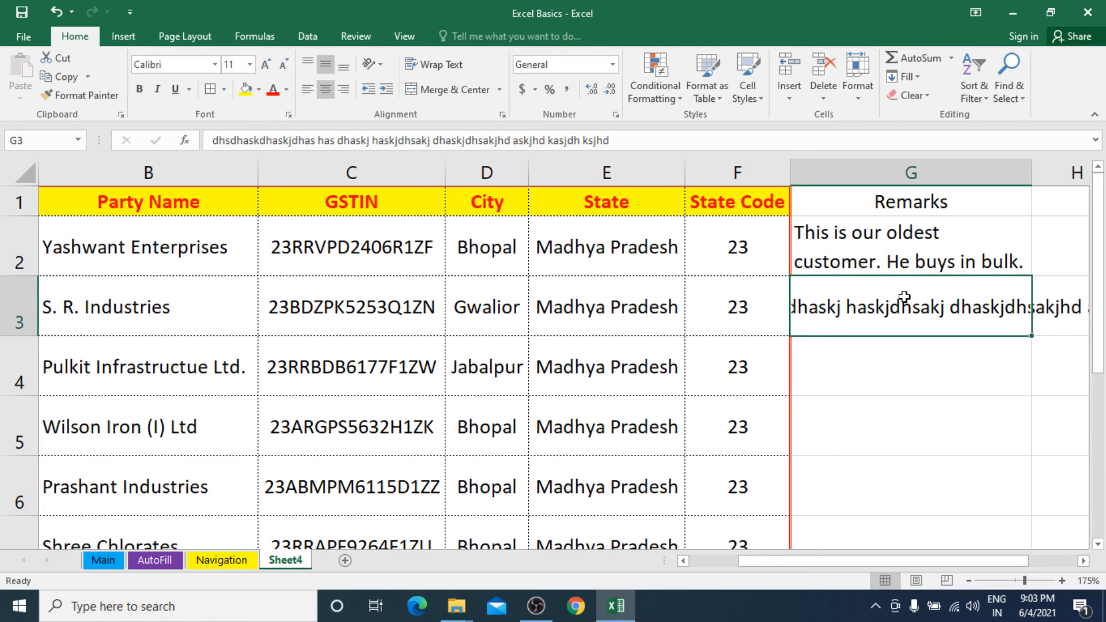
click(308, 89)
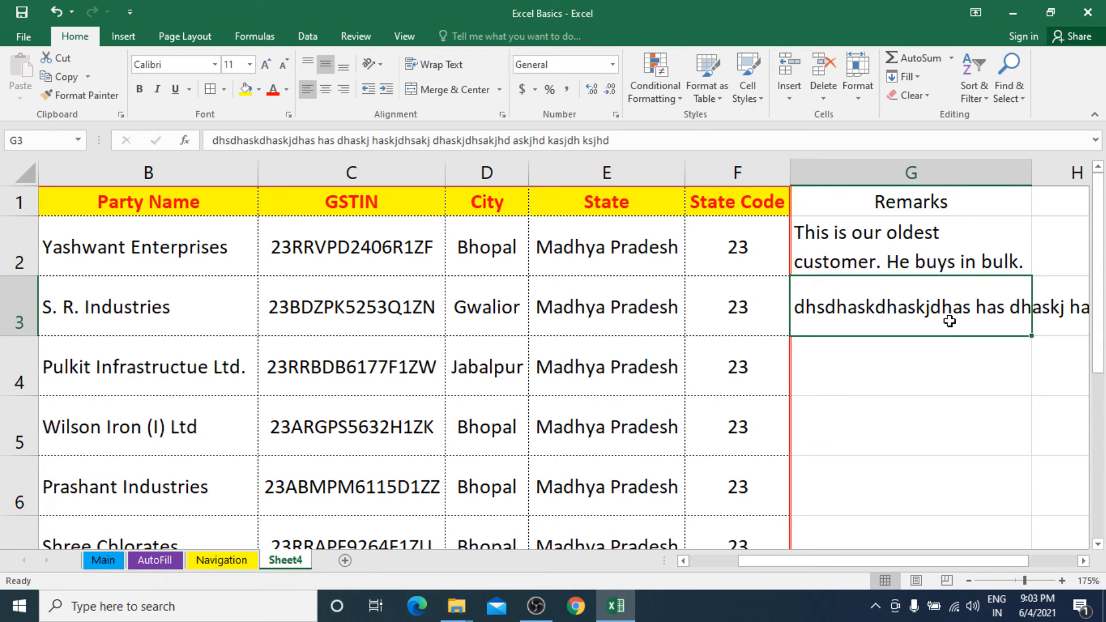
Clear the filler text from G3 and turn on Wrap Text for the whole Remarks column.
key(Delete)
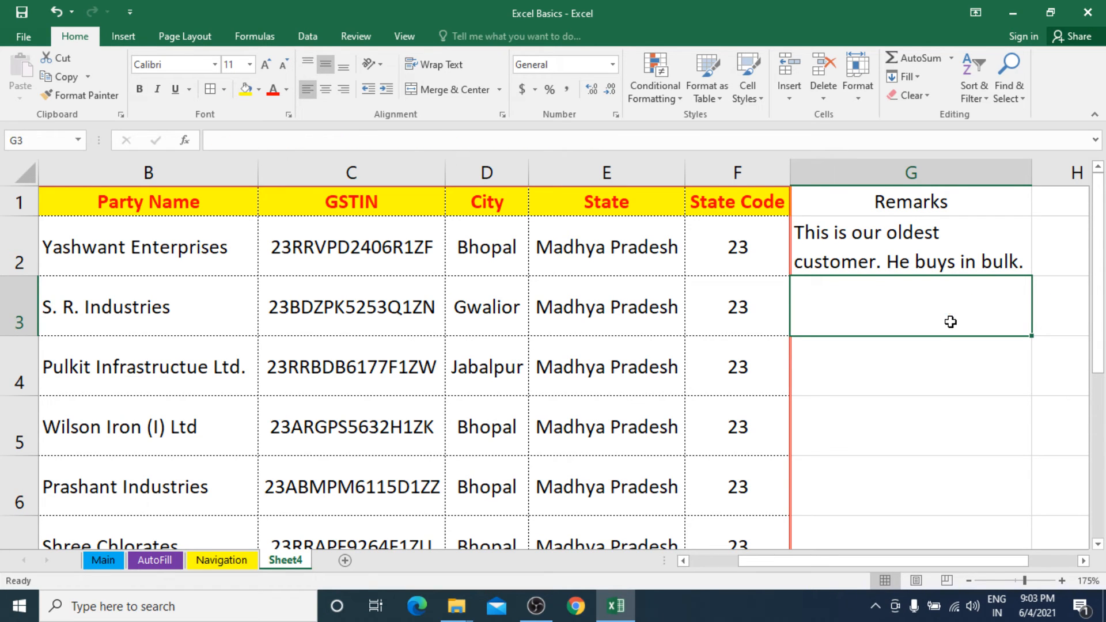
click(924, 171)
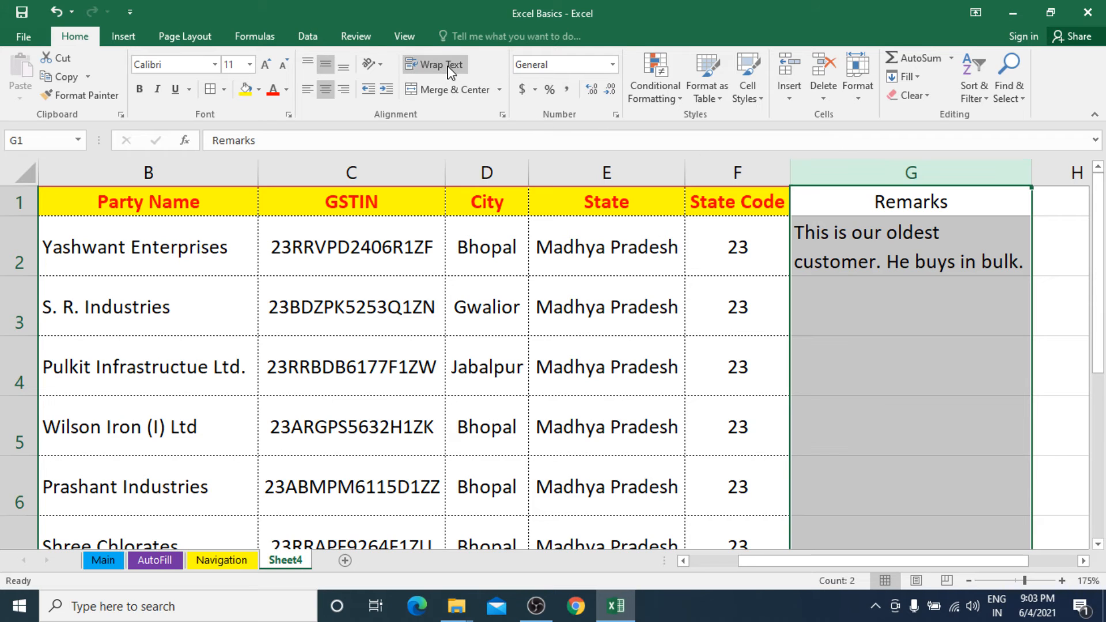
Enter a several-line filler text starting with "djfds sdjfdjfkldsj fdsjf" in the wrapped cell G3.
click(859, 302)
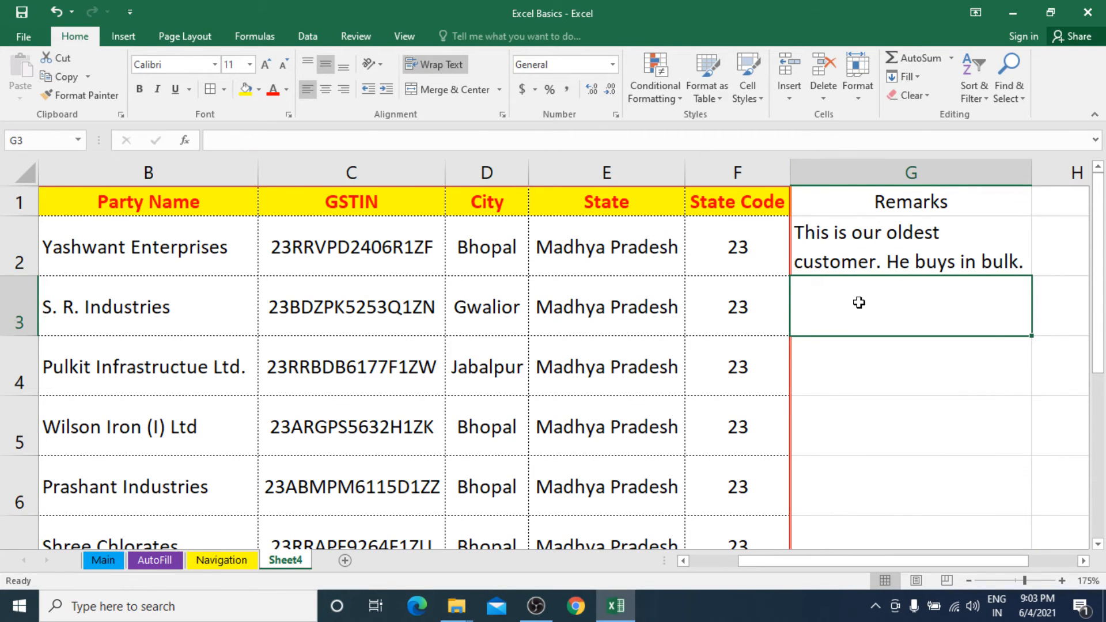
text(djfds sdjfdjfkldsj fdsjf kldsjf klsdjfkl sdj fkdsj)
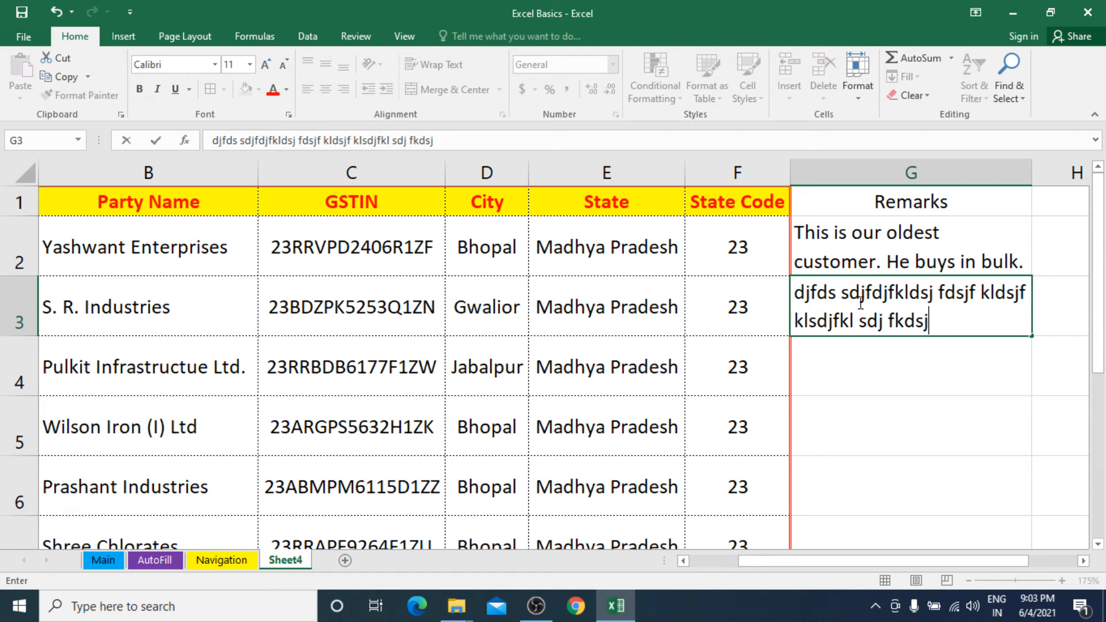
text( fkdsj fklsdjkfl jdsklf jsdkl fjdsklf jdsklf jsdklf jsdklf sdklfj ds)
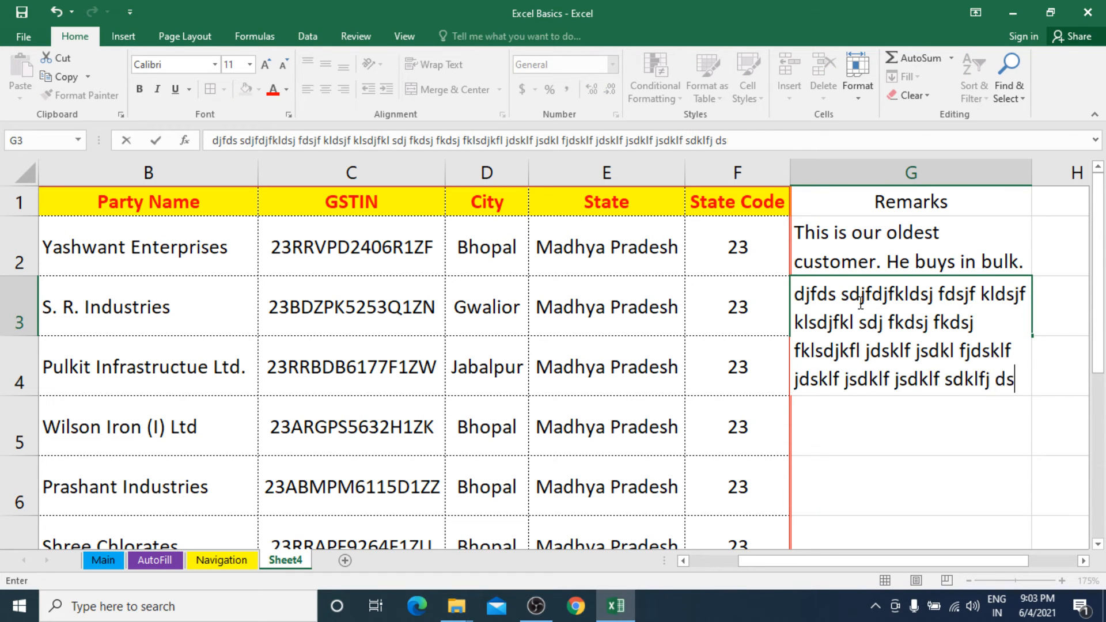
text(kfj sdkfj dsklfjds)
key(Return)
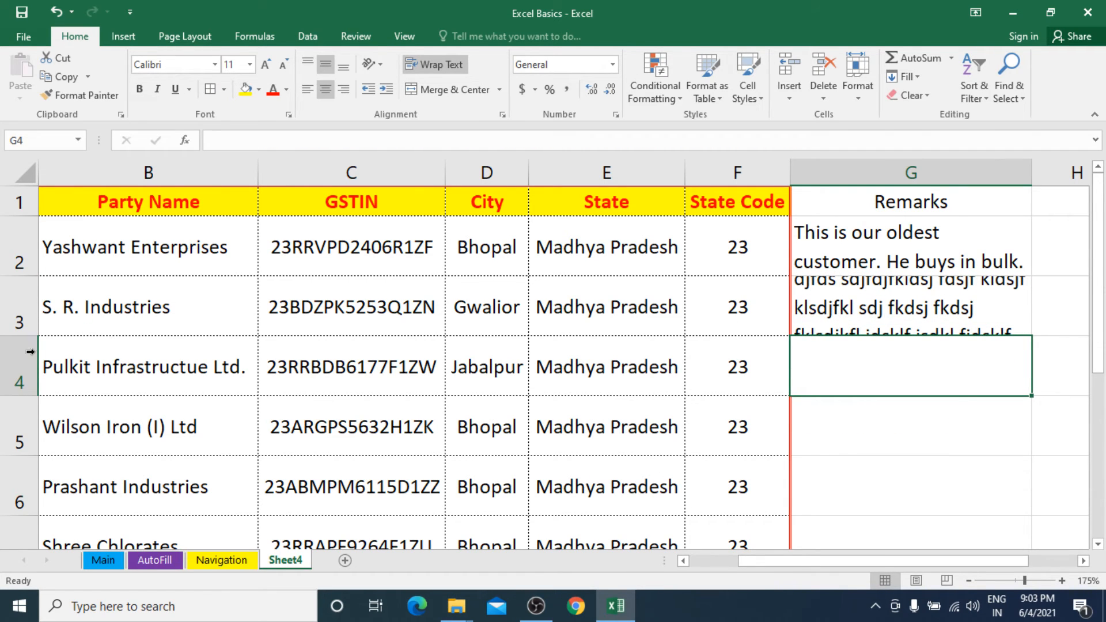
AutoFit the height of row 3 to the wrapped text in G3.
click(866, 305)
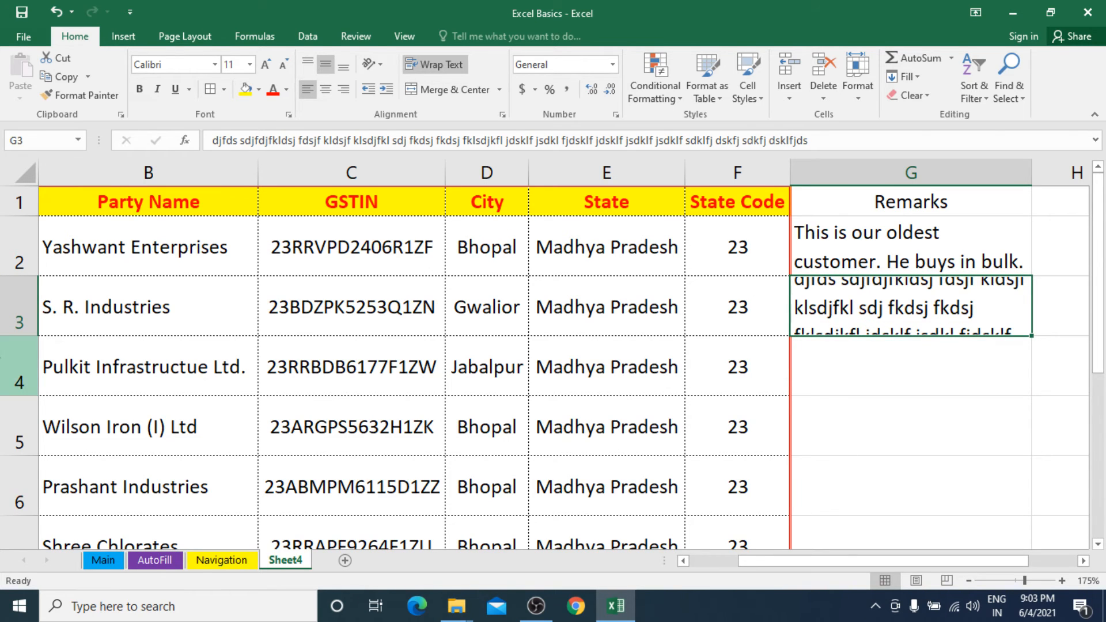
double_click(24, 337)
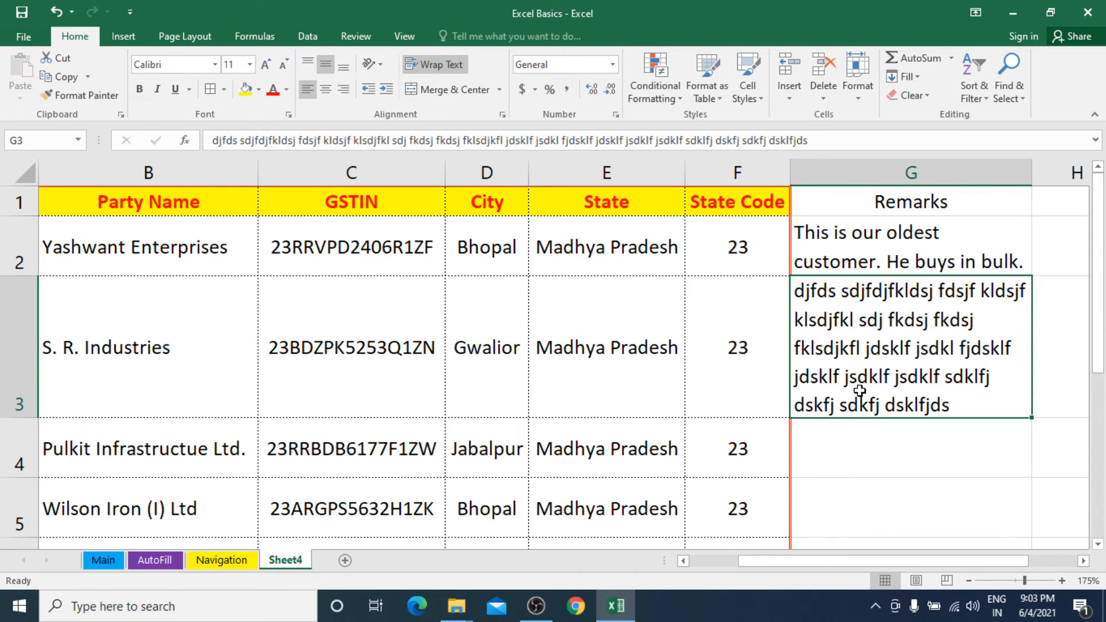
click(14, 251)
click(18, 327)
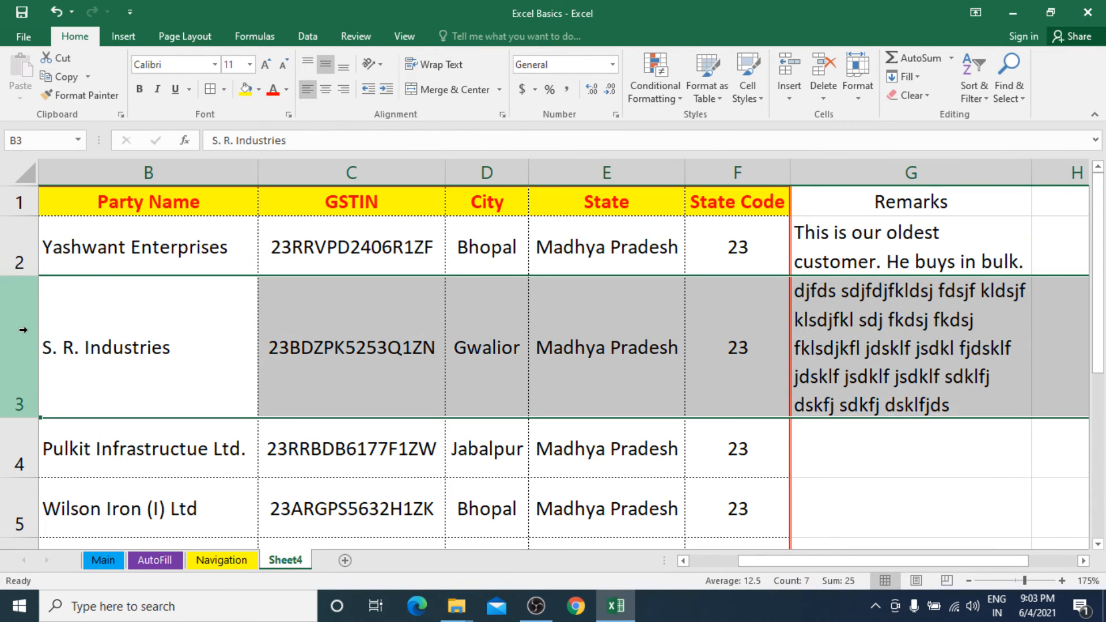
Widen the Remarks column until the G2 remark fits on one line, and AutoFit row 3 to the rewrapped text.
click(918, 351)
drag(993, 565, 1026, 564)
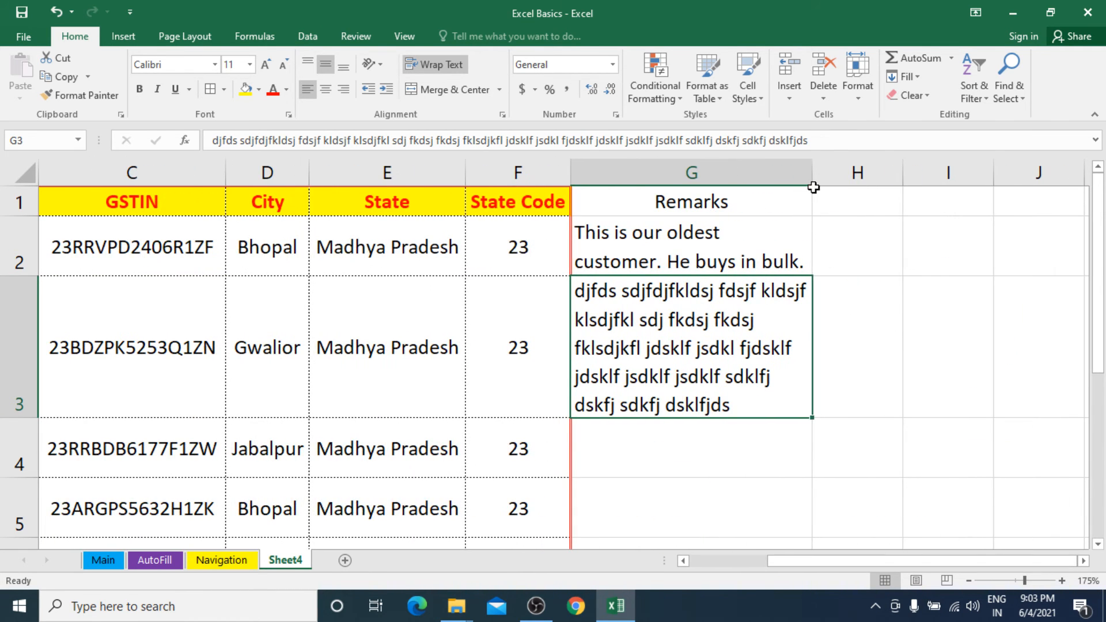
drag(813, 173, 886, 178)
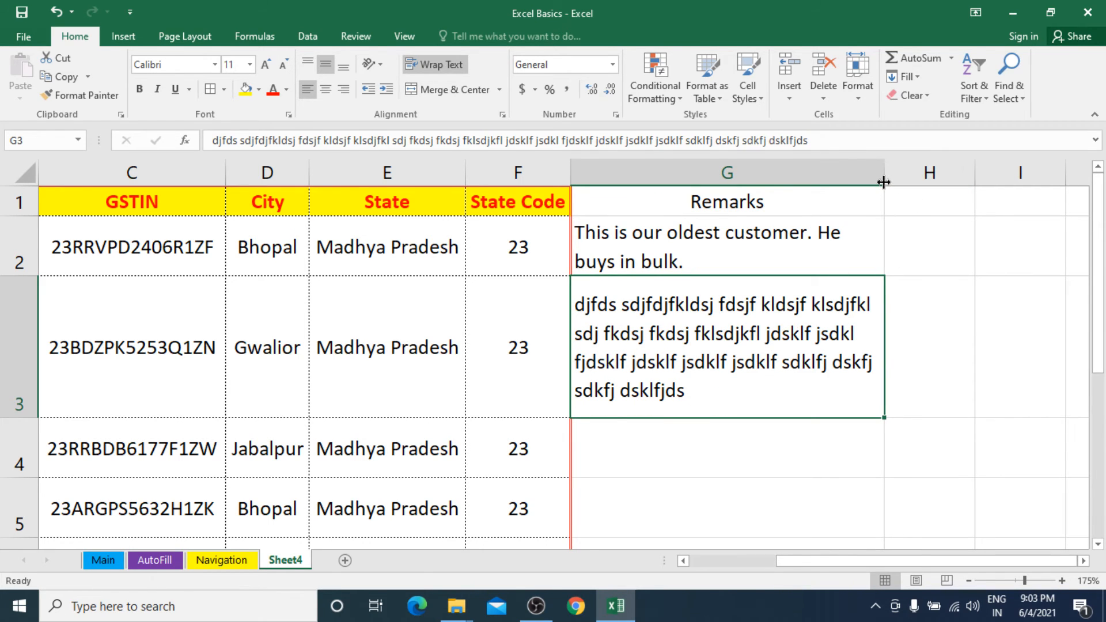
drag(884, 181, 966, 178)
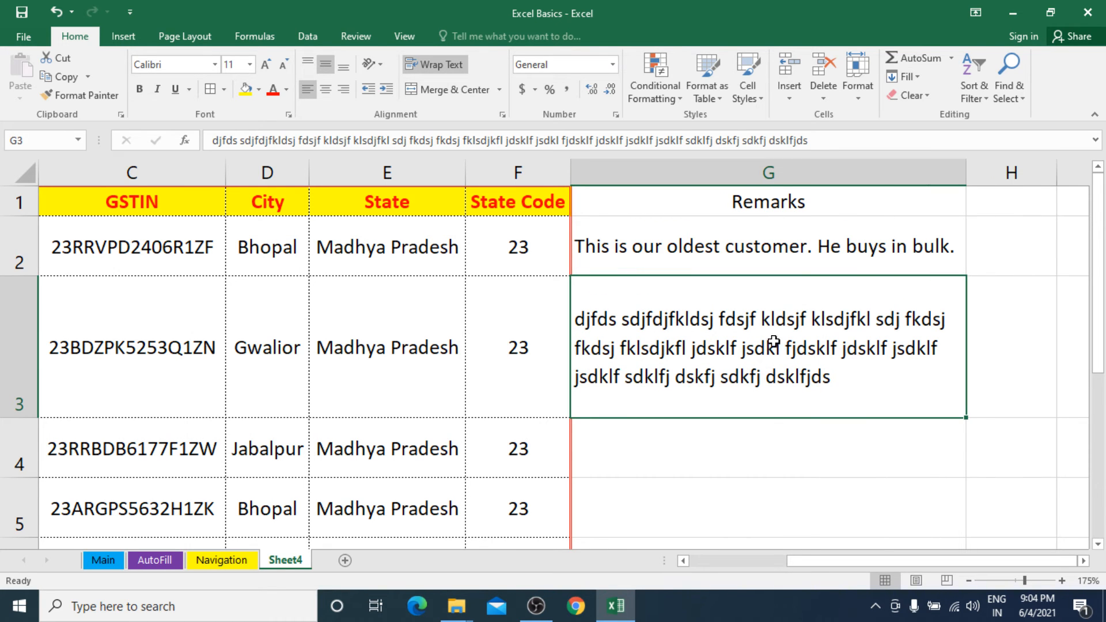
double_click(24, 418)
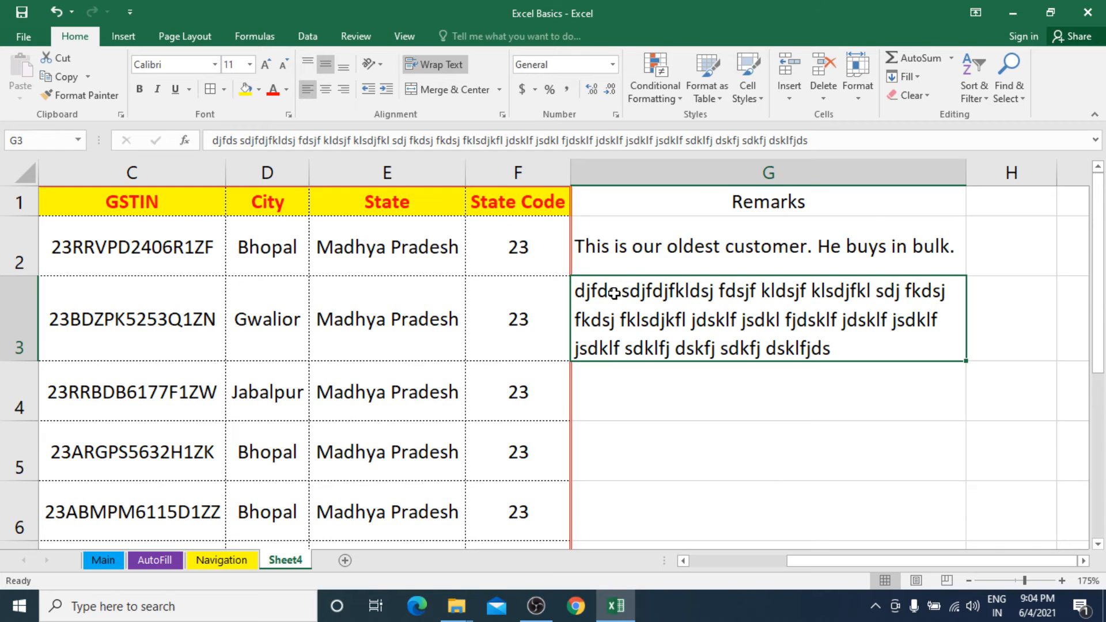
Copy the formatting of the State Code header in F1 to the Remarks header in G1 with Format Painter.
click(509, 202)
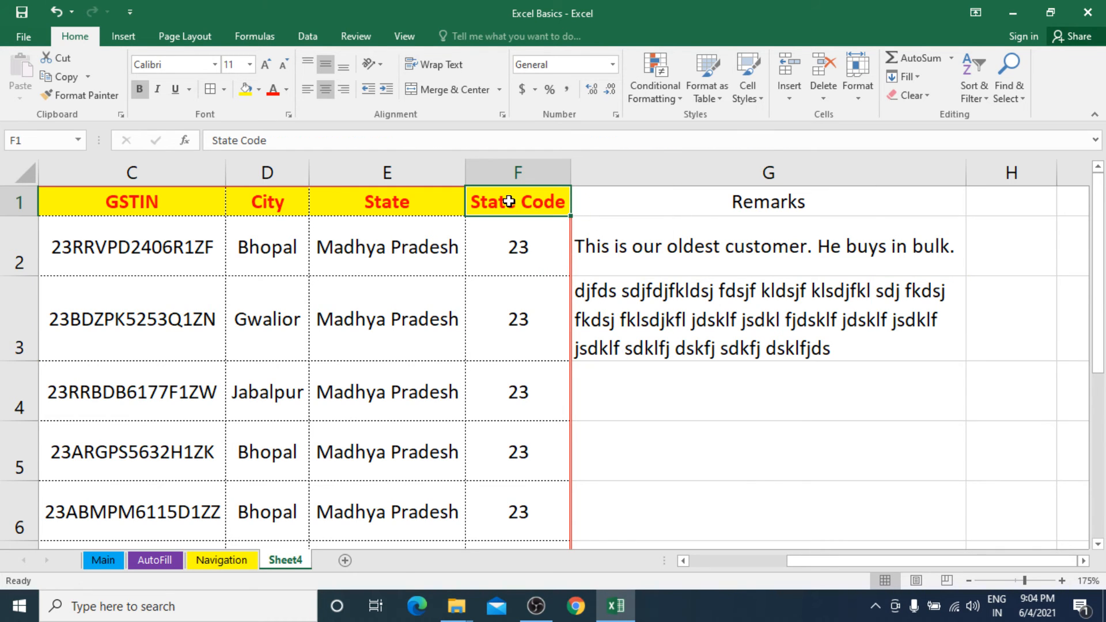
click(696, 210)
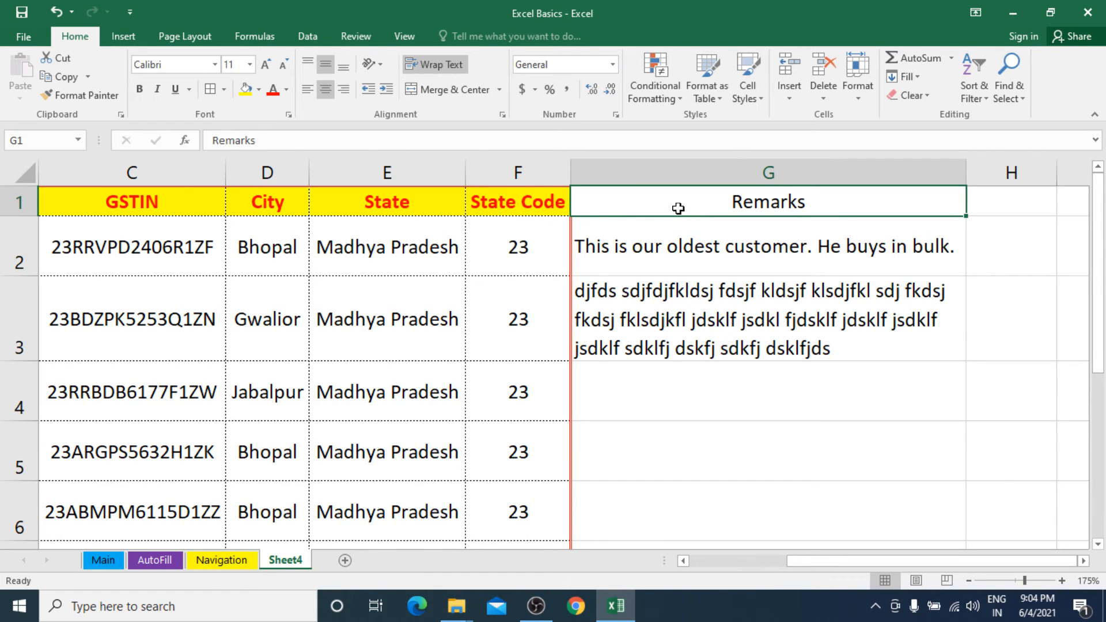
click(543, 205)
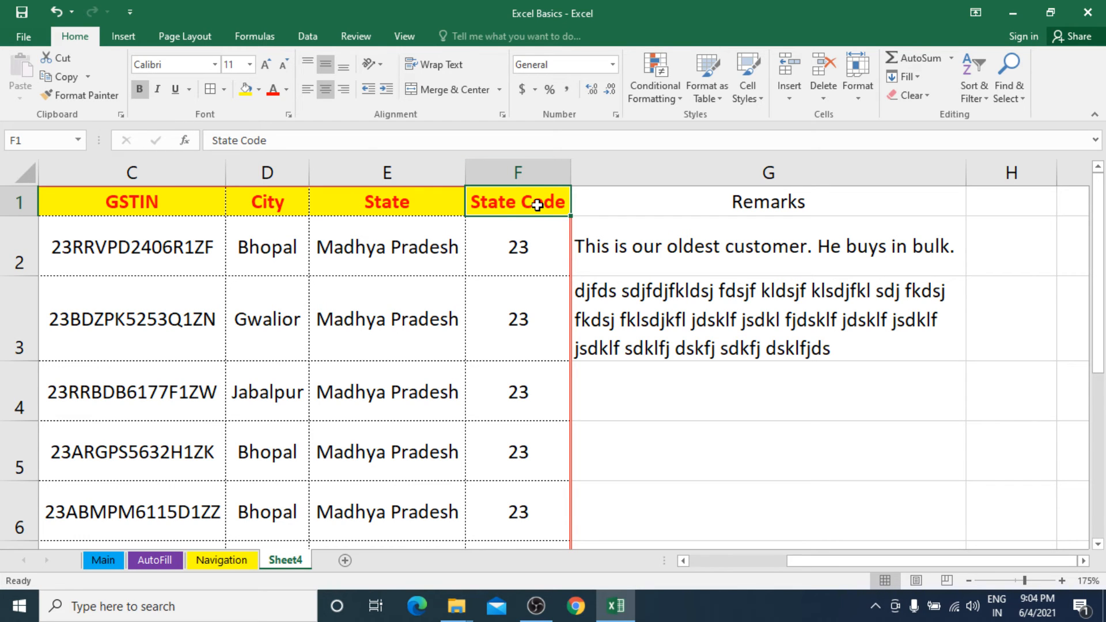
click(705, 205)
click(491, 201)
click(86, 95)
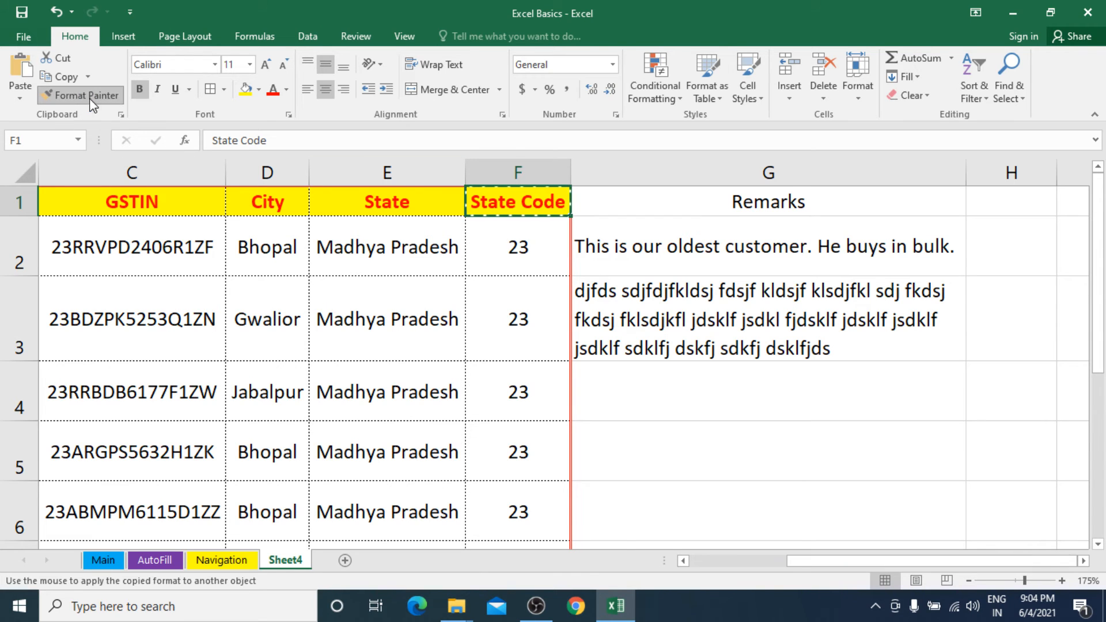
click(741, 204)
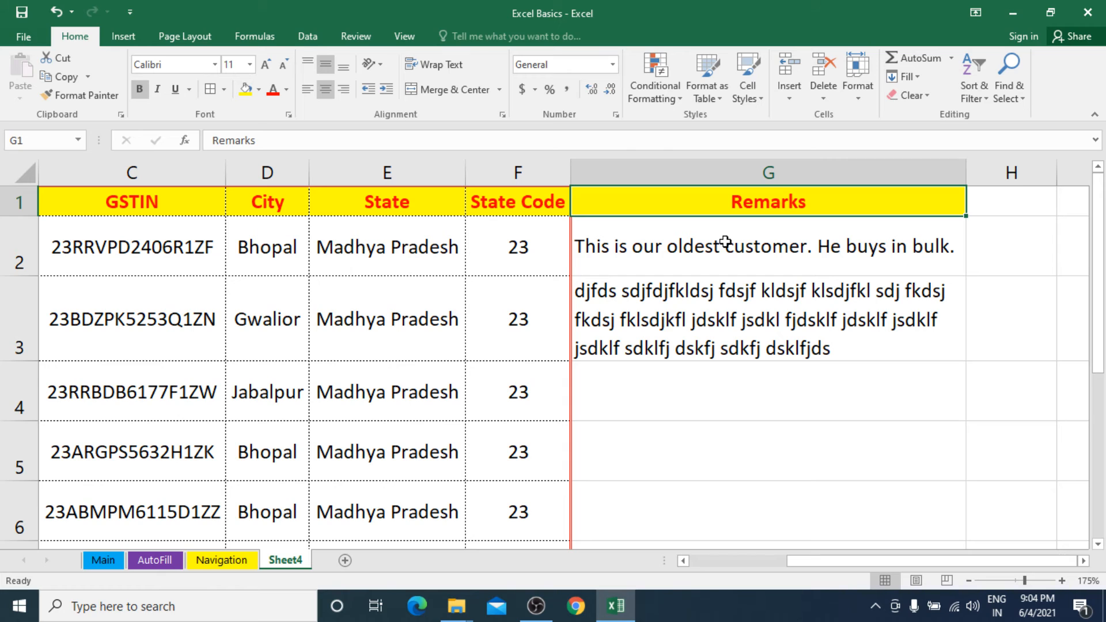
click(516, 208)
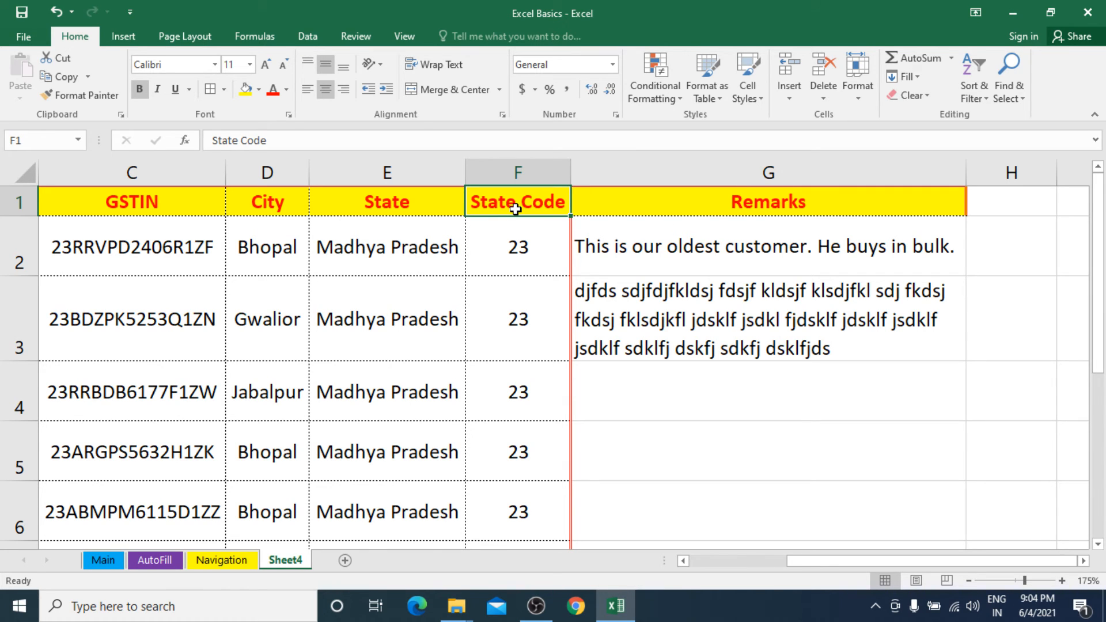
click(738, 206)
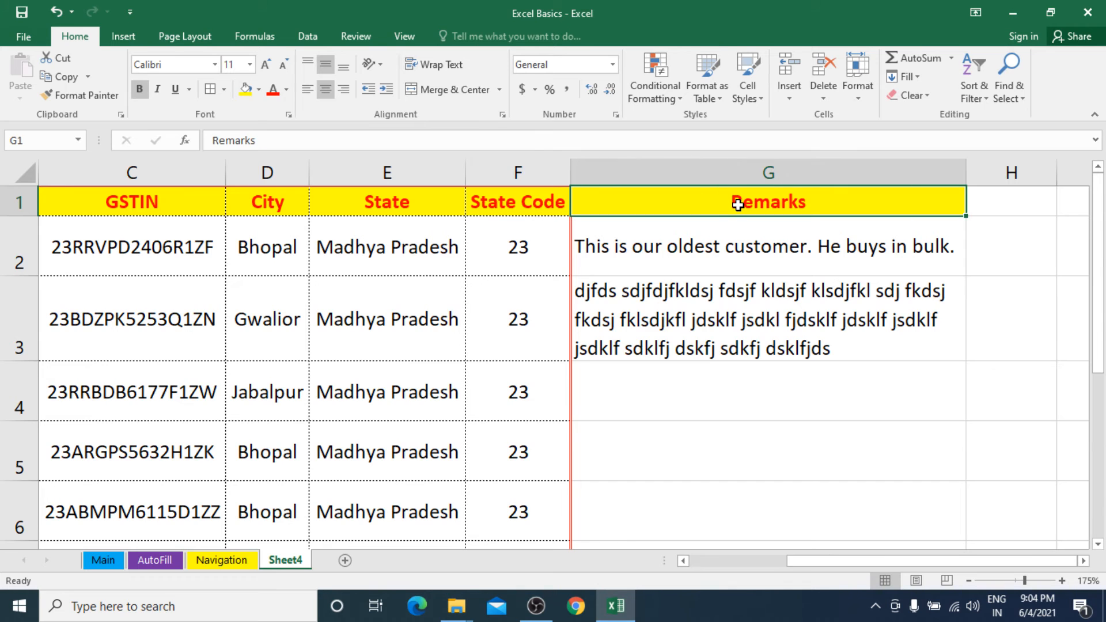
Apply All Borders to the Remarks column cells G1:G9.
drag(740, 204, 681, 465)
scroll(682, 464, up, 2)
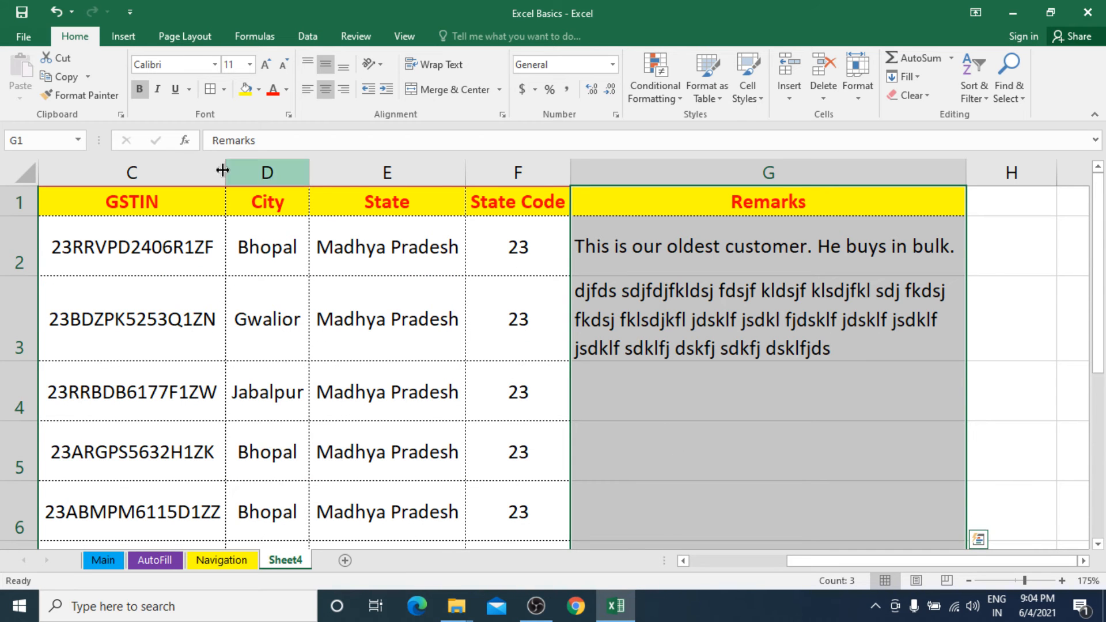
click(224, 90)
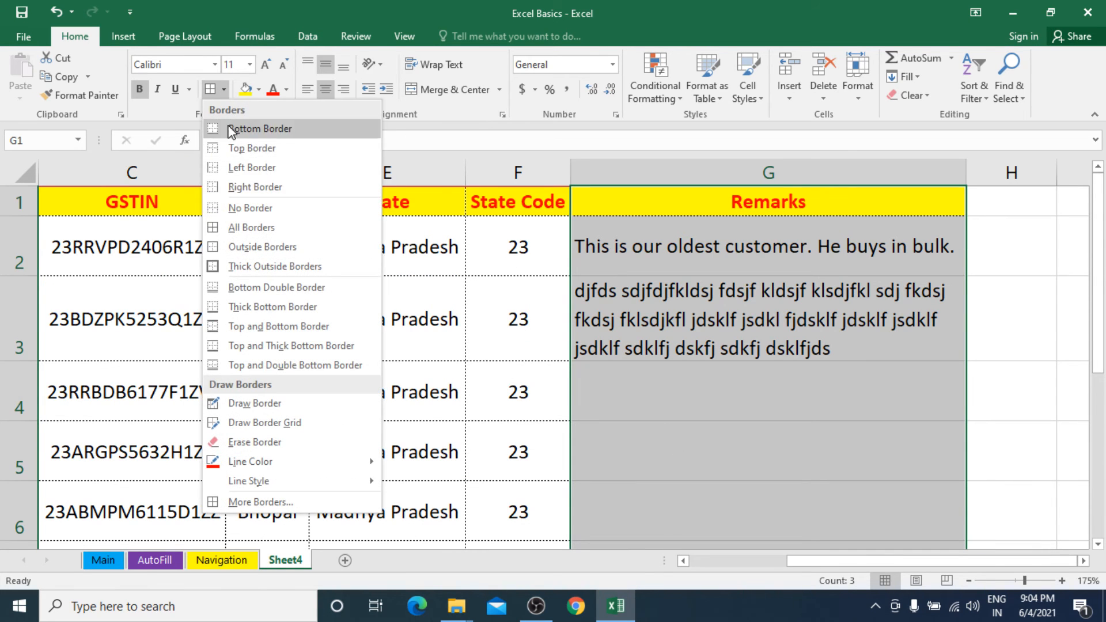
click(242, 227)
click(635, 268)
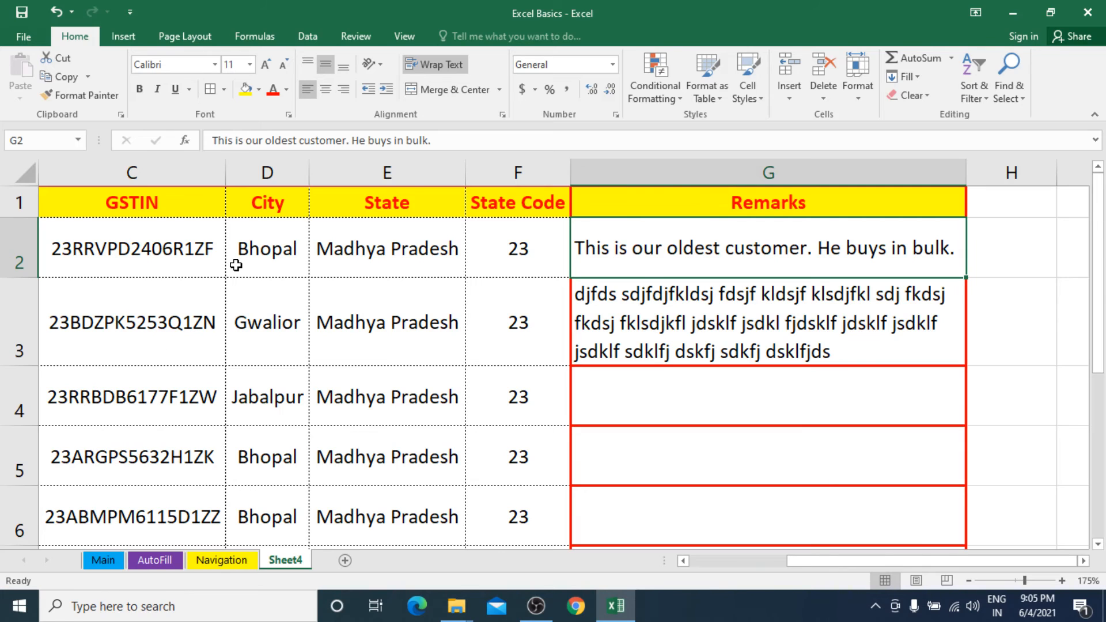
Select the whole table A1:G9 and set a thick green outline in its border settings.
key(Left)
key(Left)
key(Left)
key(Left)
key(Left)
key(Left)
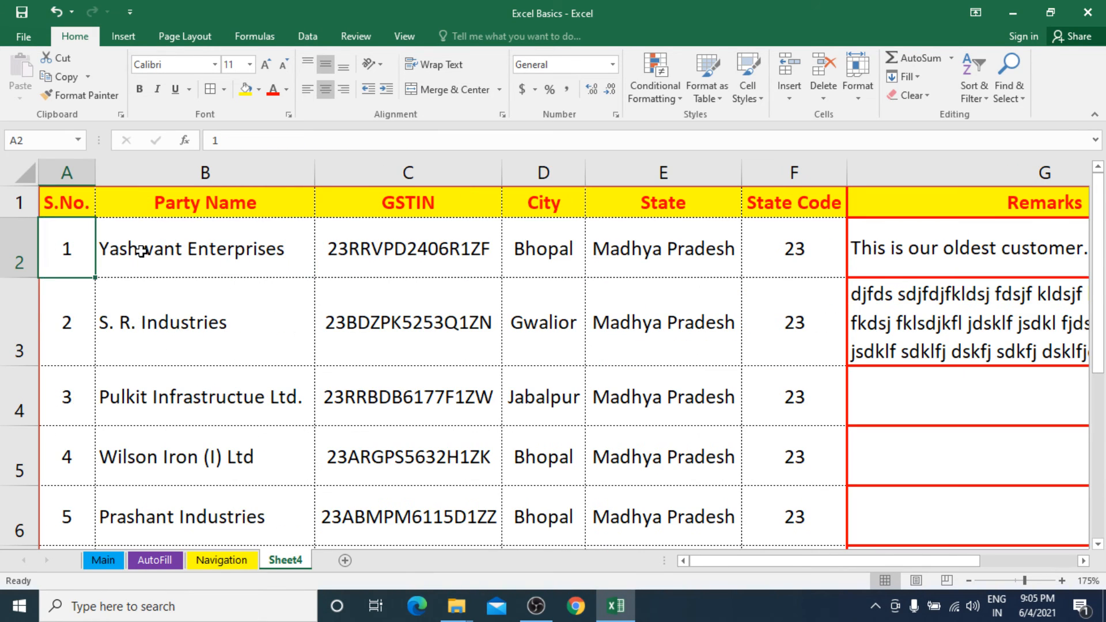
scroll(176, 322, down, 5)
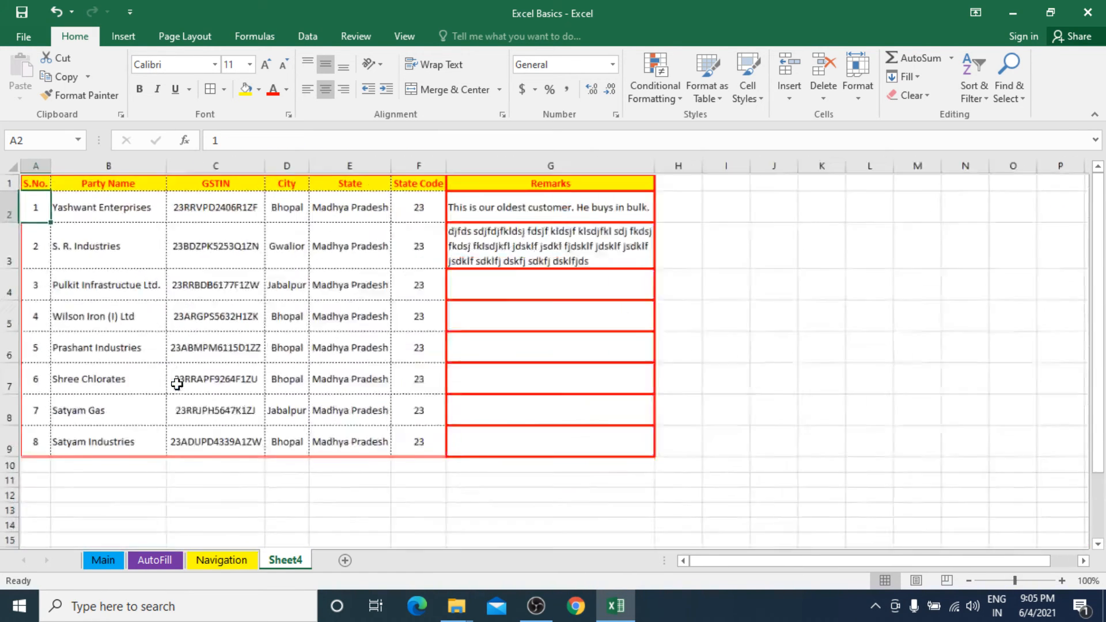
click(33, 185)
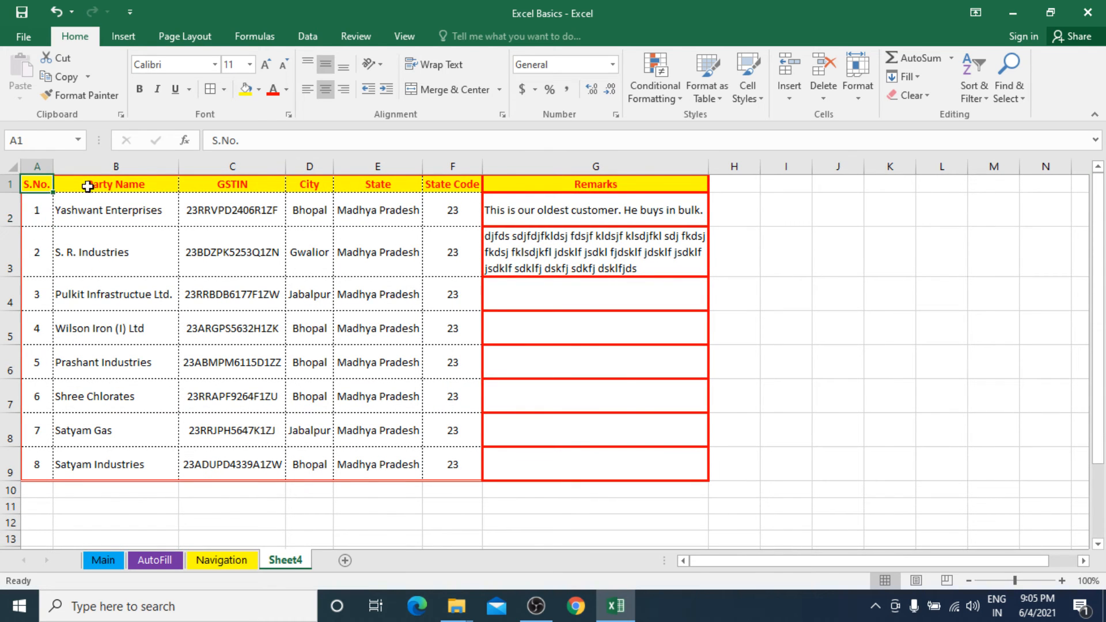
drag(87, 185, 588, 474)
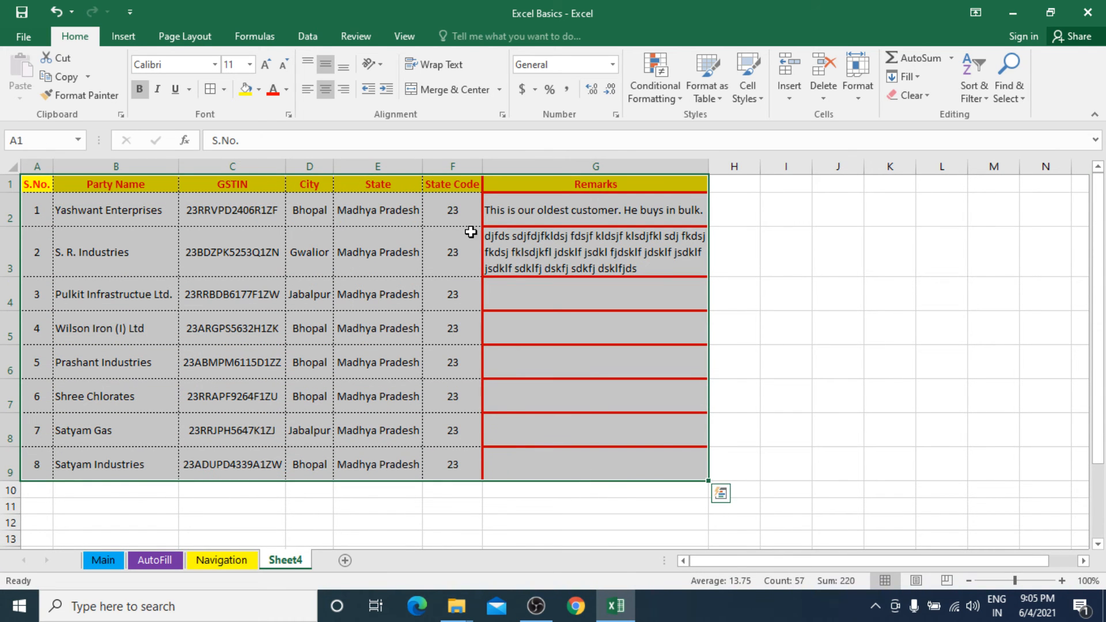
click(223, 89)
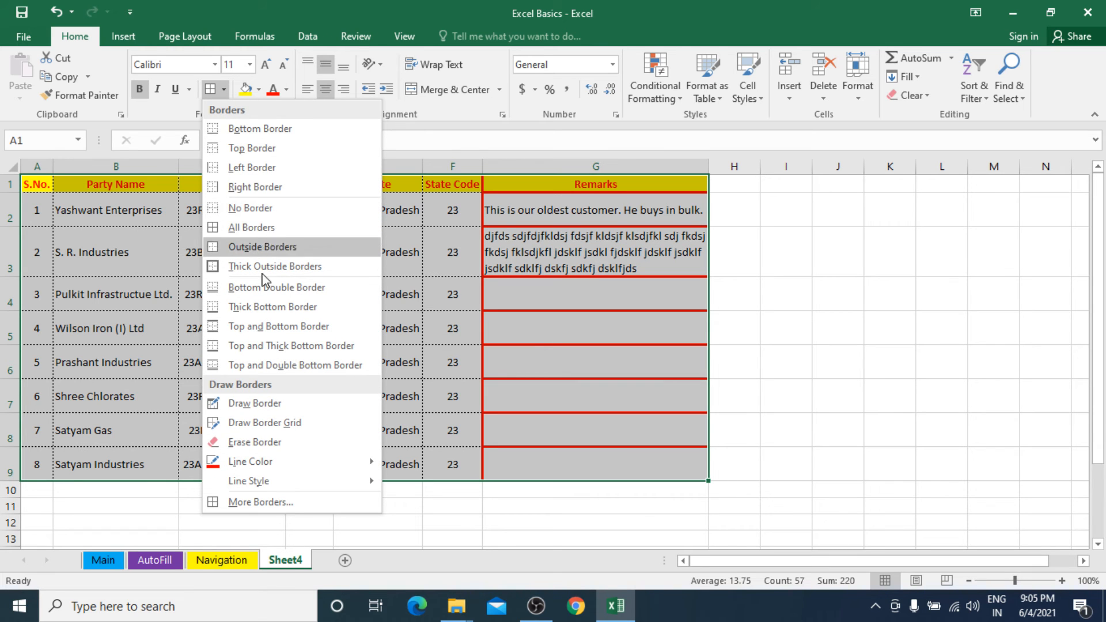
click(298, 505)
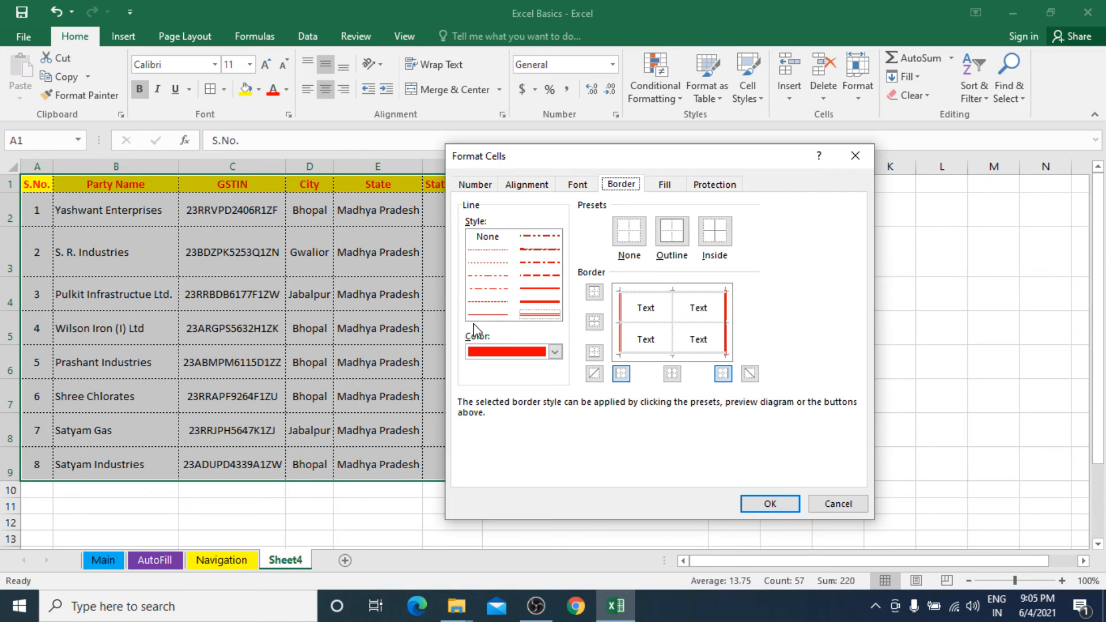
click(527, 356)
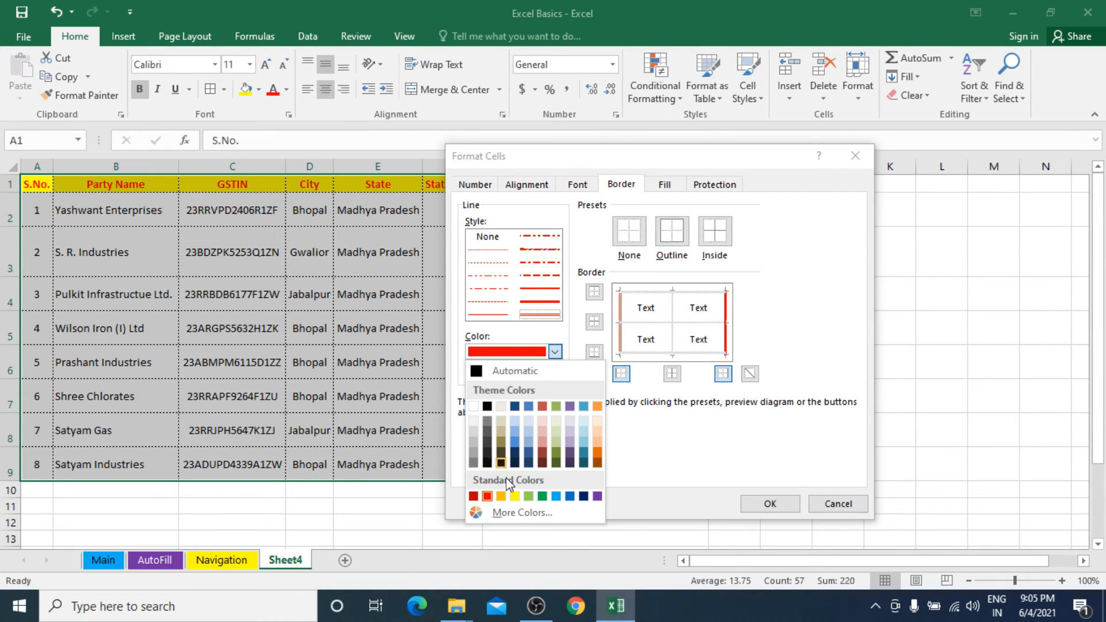
click(542, 497)
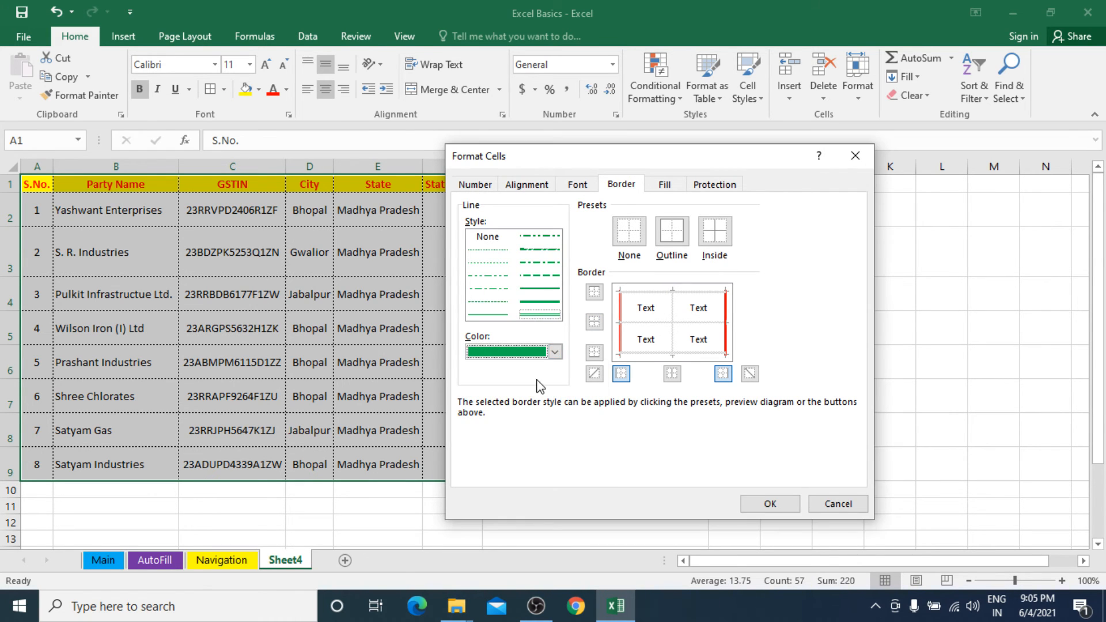
click(540, 288)
click(540, 301)
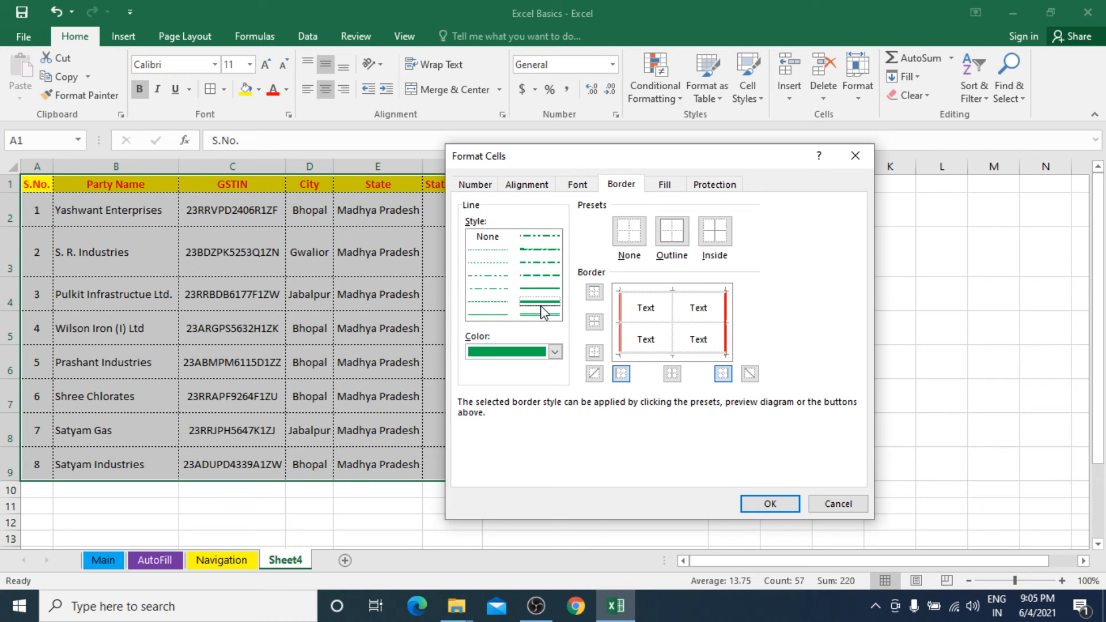
click(675, 238)
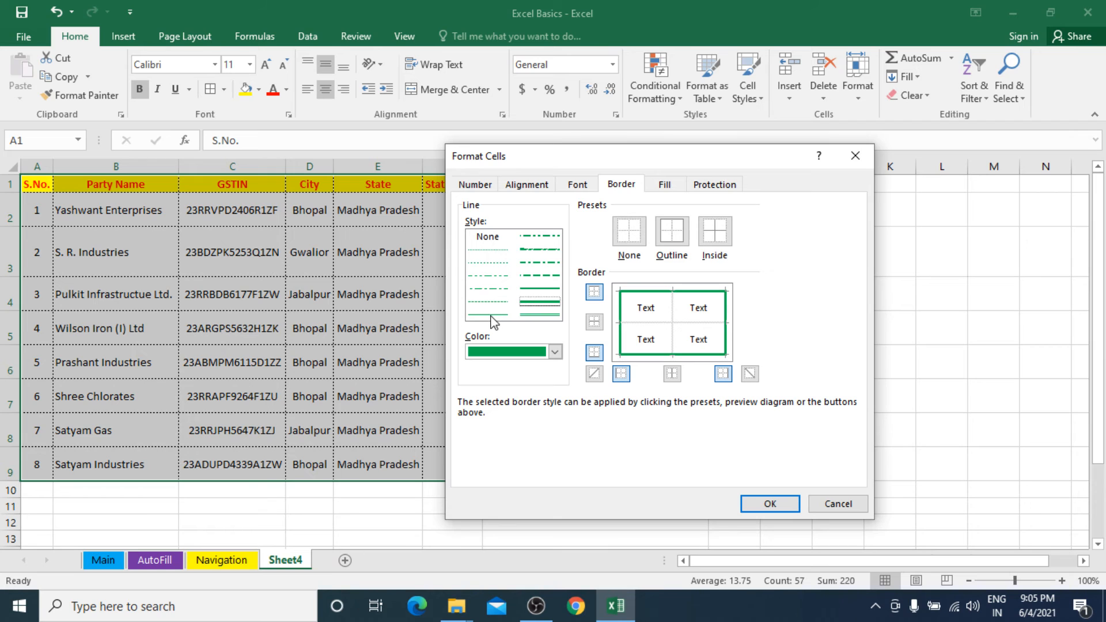
Add red dotted inside borders to the table A1:G9 and apply the border settings.
click(488, 264)
click(554, 352)
click(473, 496)
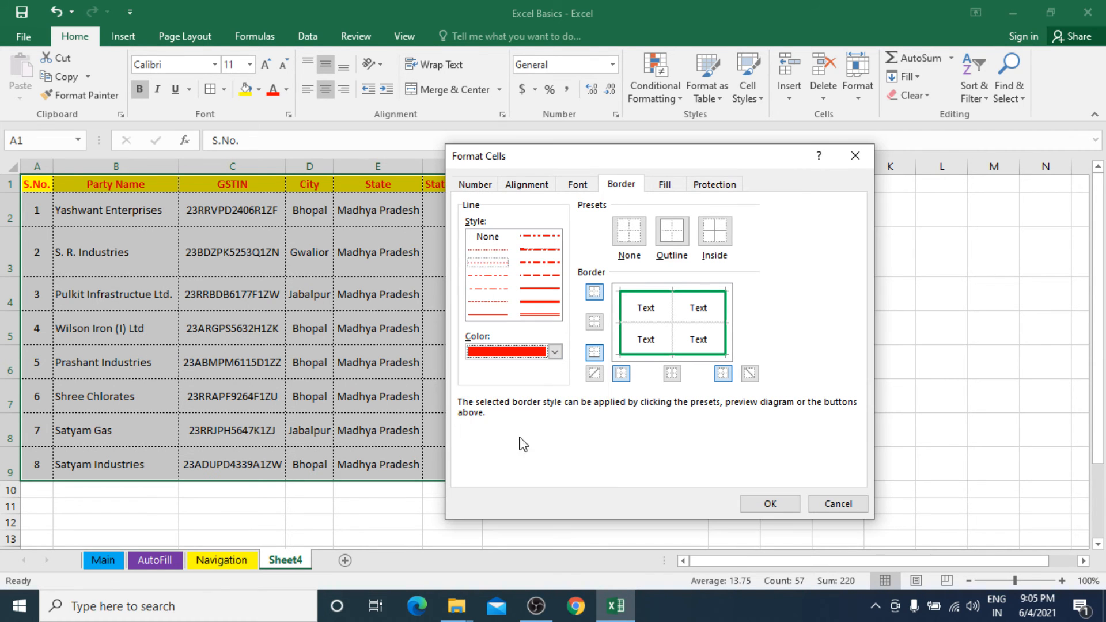
click(684, 238)
click(714, 237)
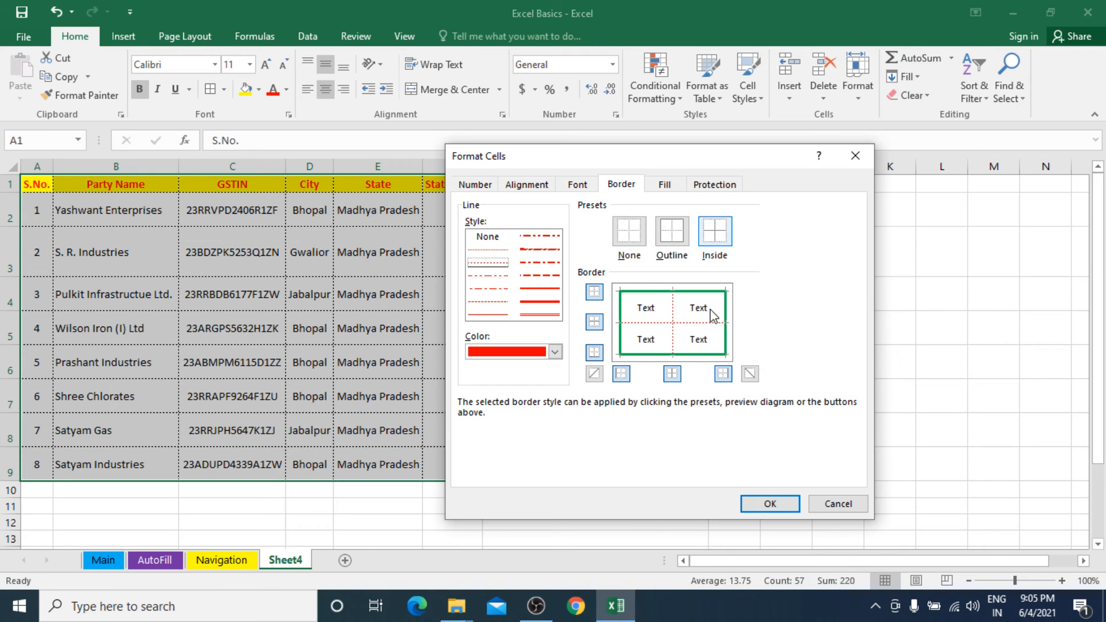
click(770, 504)
click(559, 368)
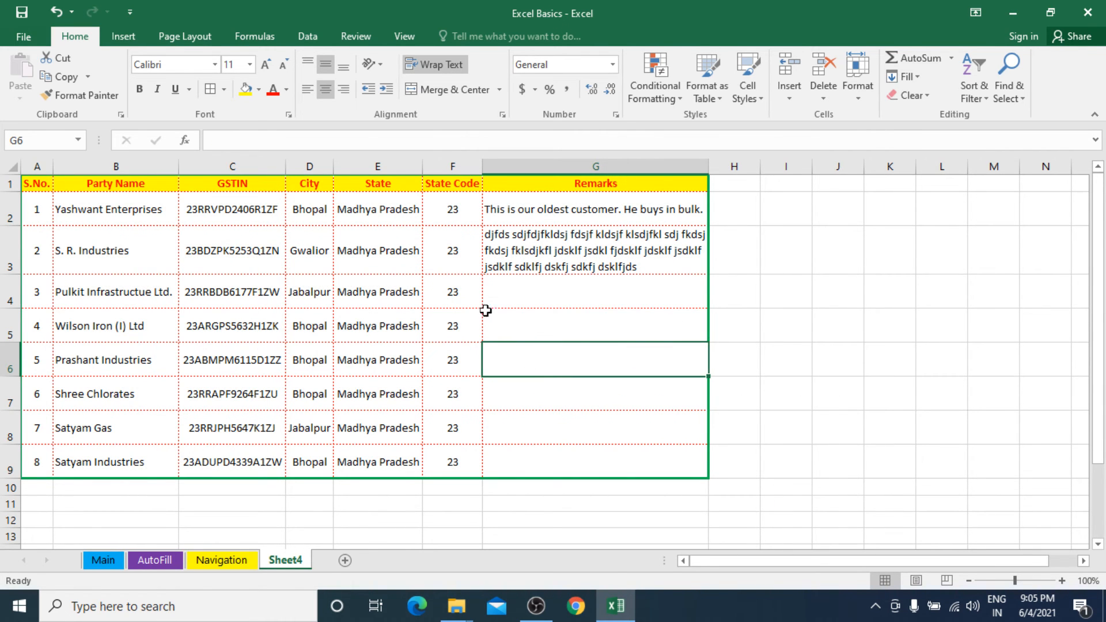
scroll(384, 323, up, 3)
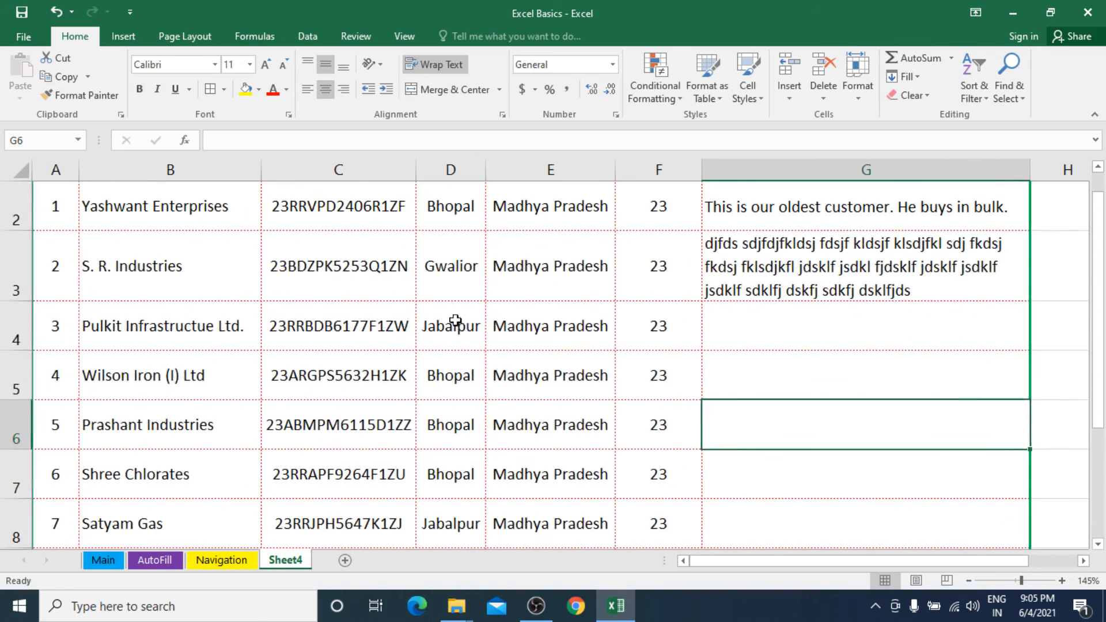
scroll(506, 363, down, 1)
scroll(507, 361, down, 3)
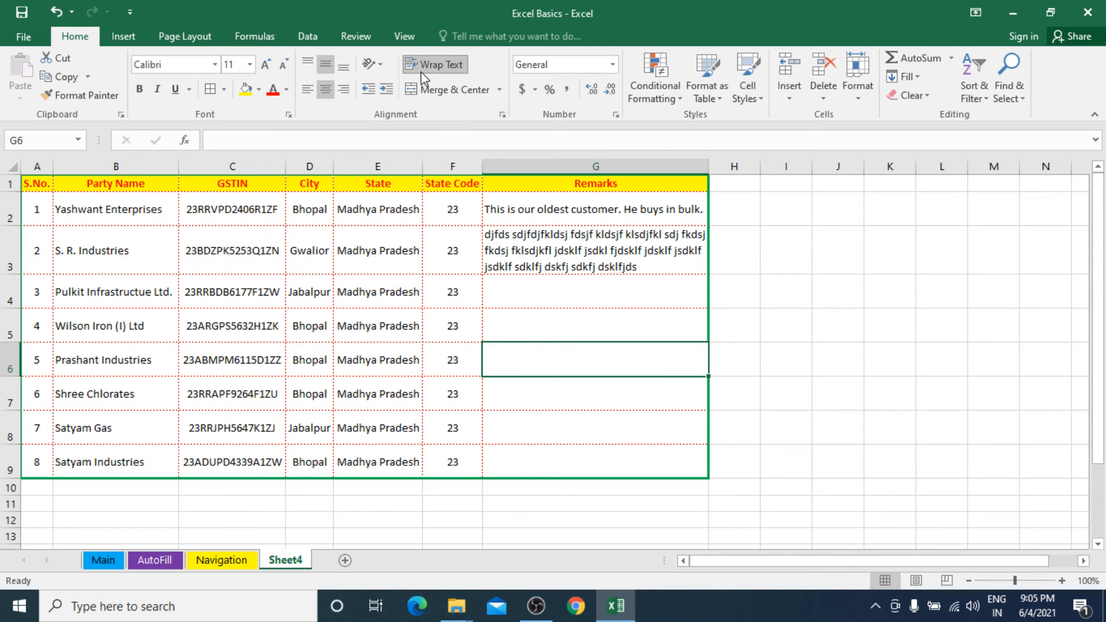
Turn off Wrap Text for the remarks cells G2:G9, and undo the change.
click(596, 295)
click(594, 257)
drag(583, 213, 608, 459)
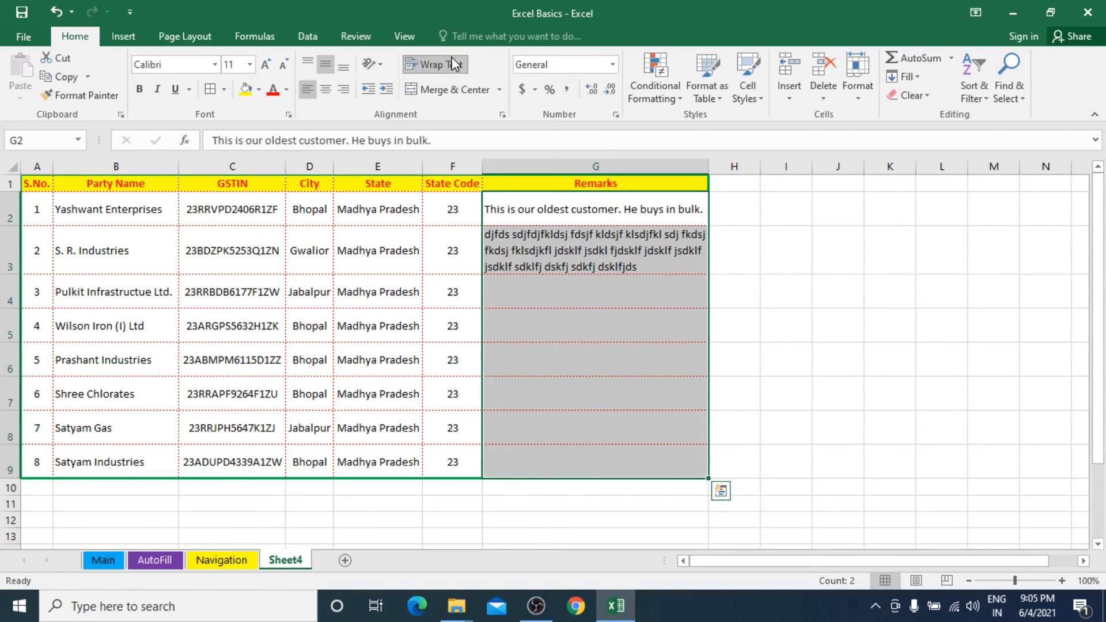
click(454, 64)
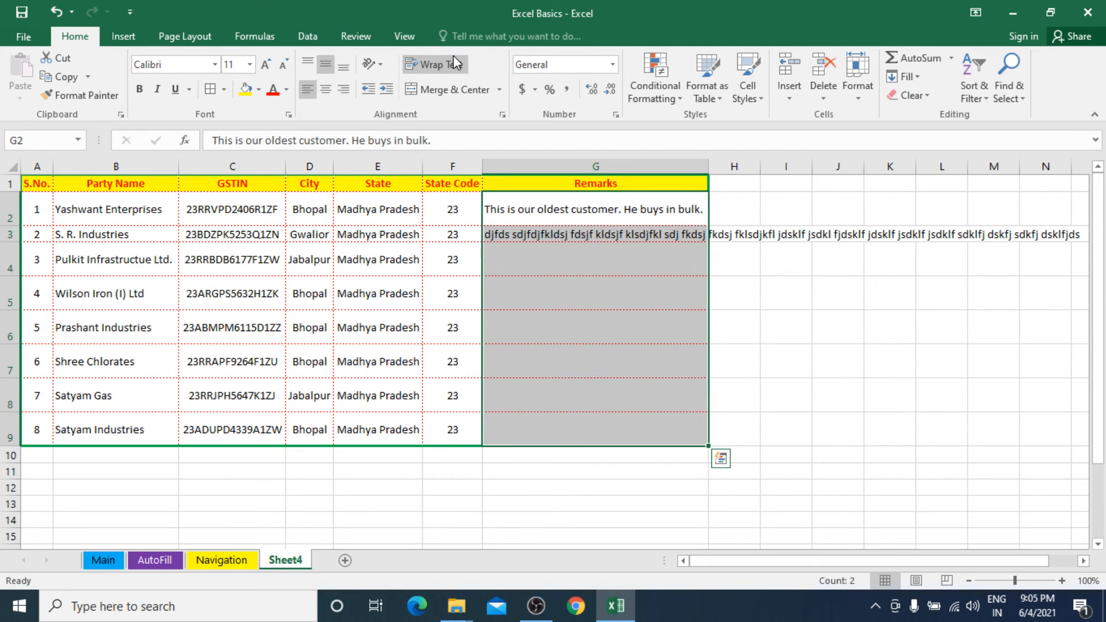
key(ctrl+q)
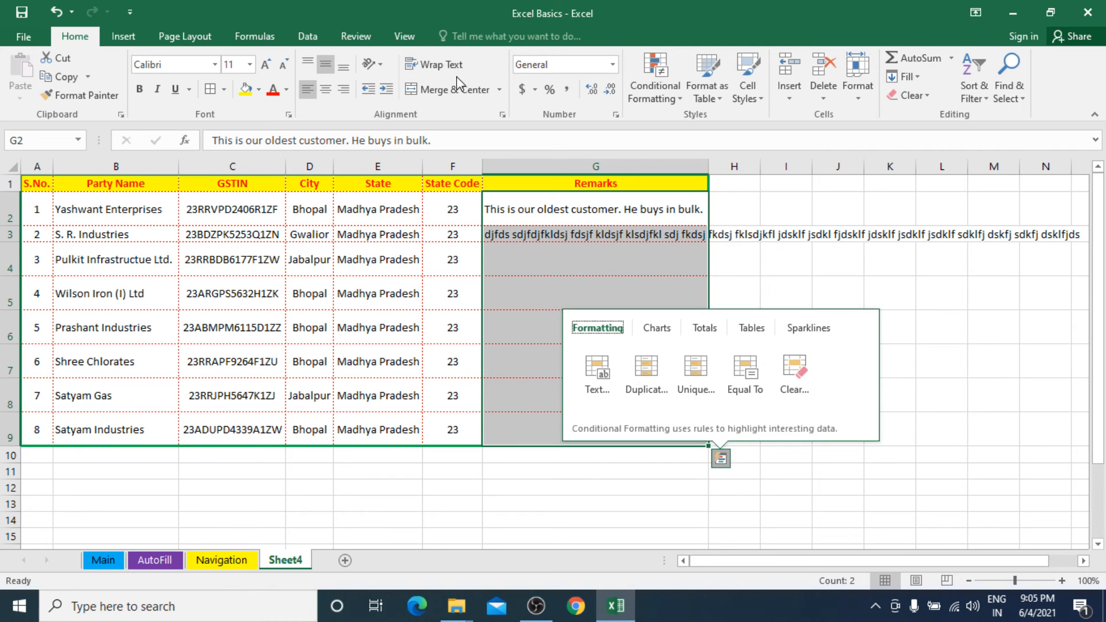
click(659, 377)
key(ctrl+z)
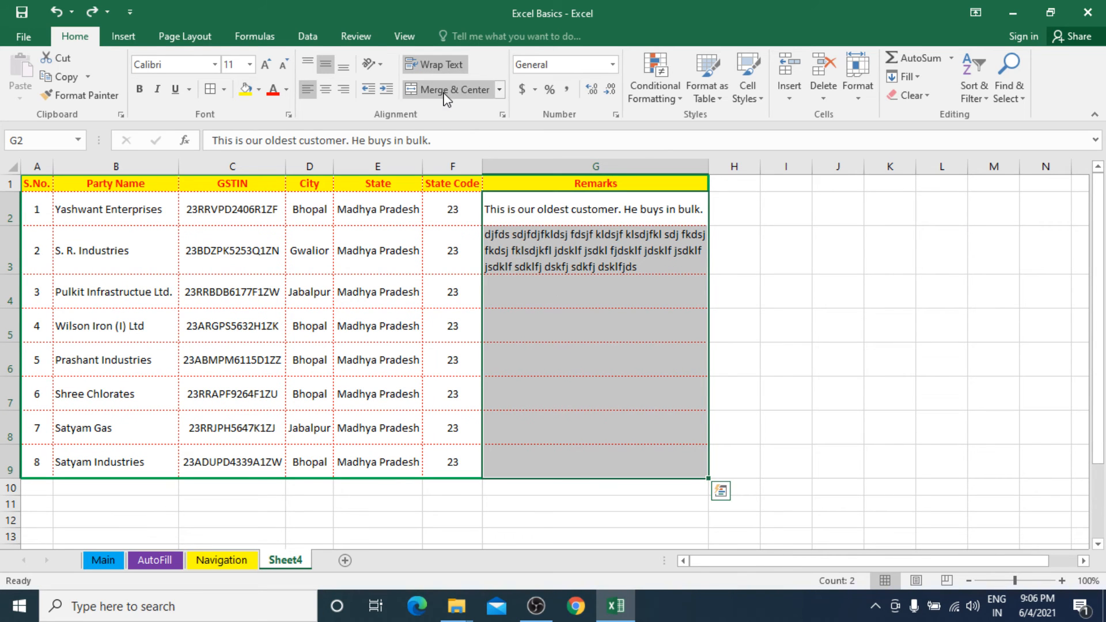
Insert a blank row above the table's header row on Sheet4.
click(72, 217)
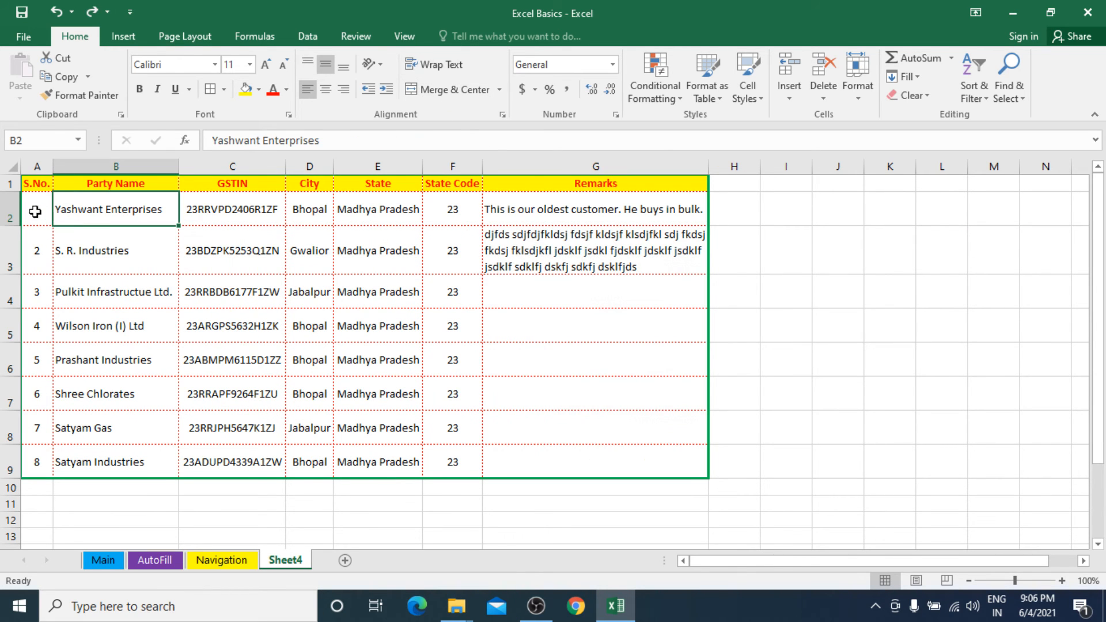
click(5, 183)
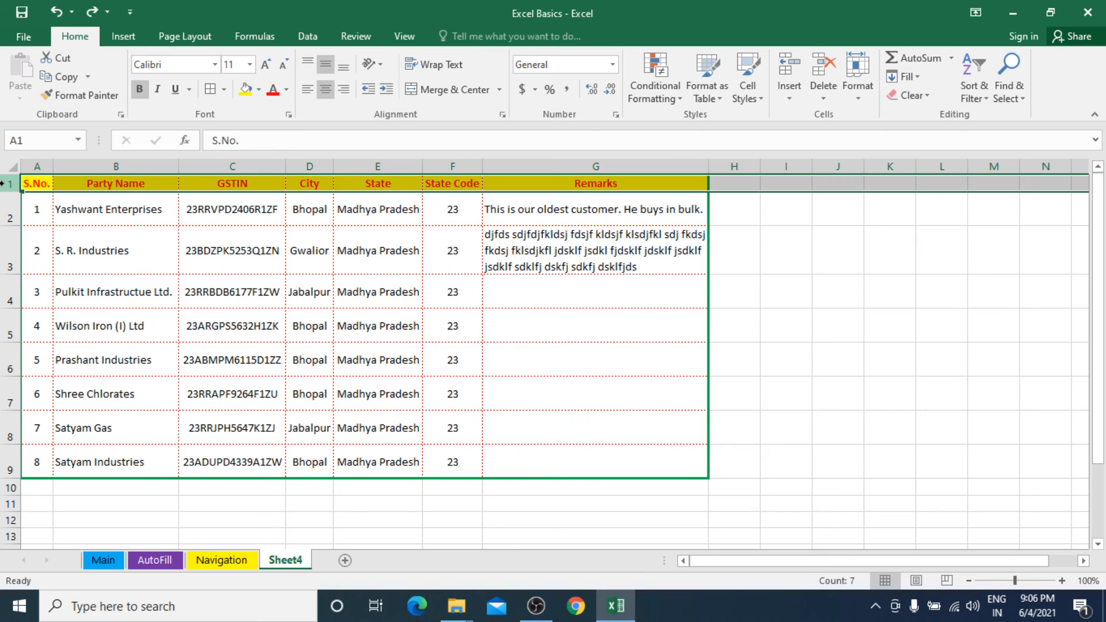
ctrl+scroll(43, 225, up, 3)
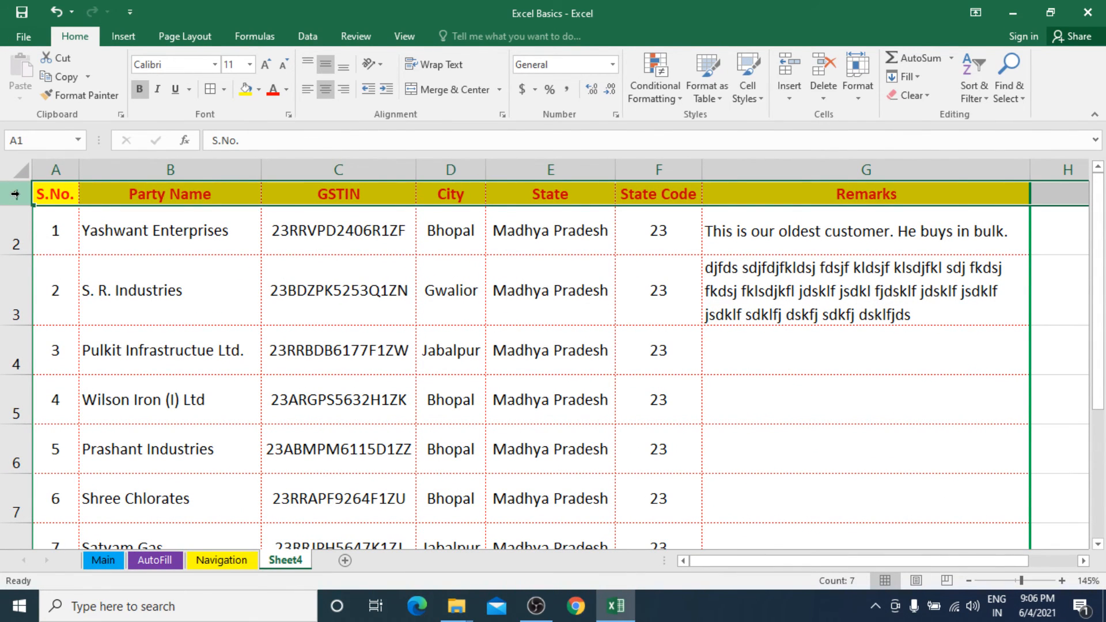
right_click(16, 194)
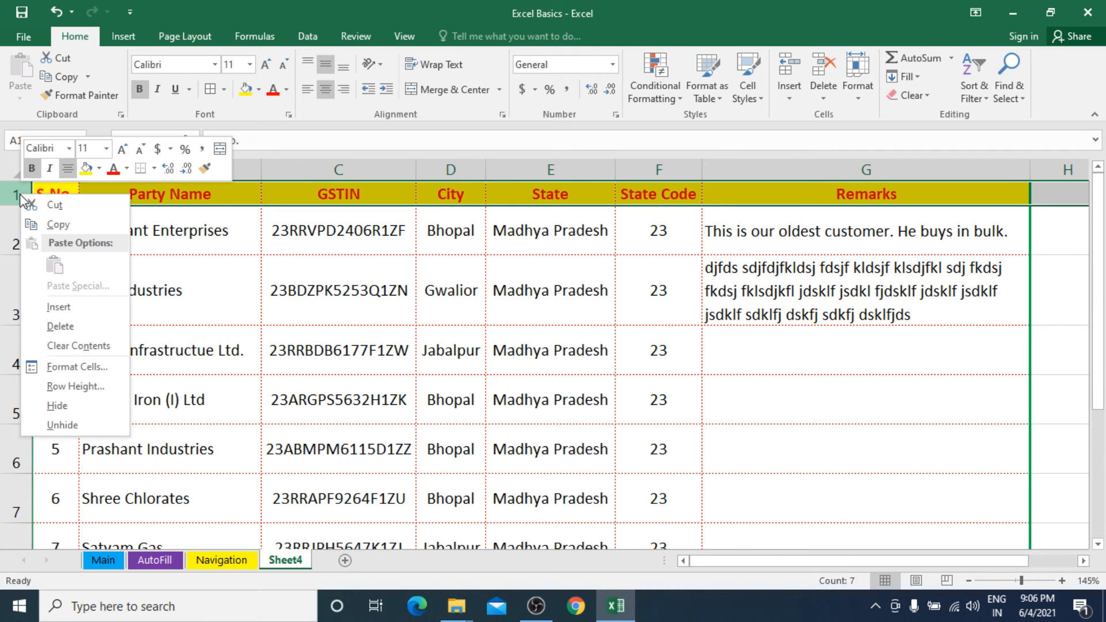
click(67, 305)
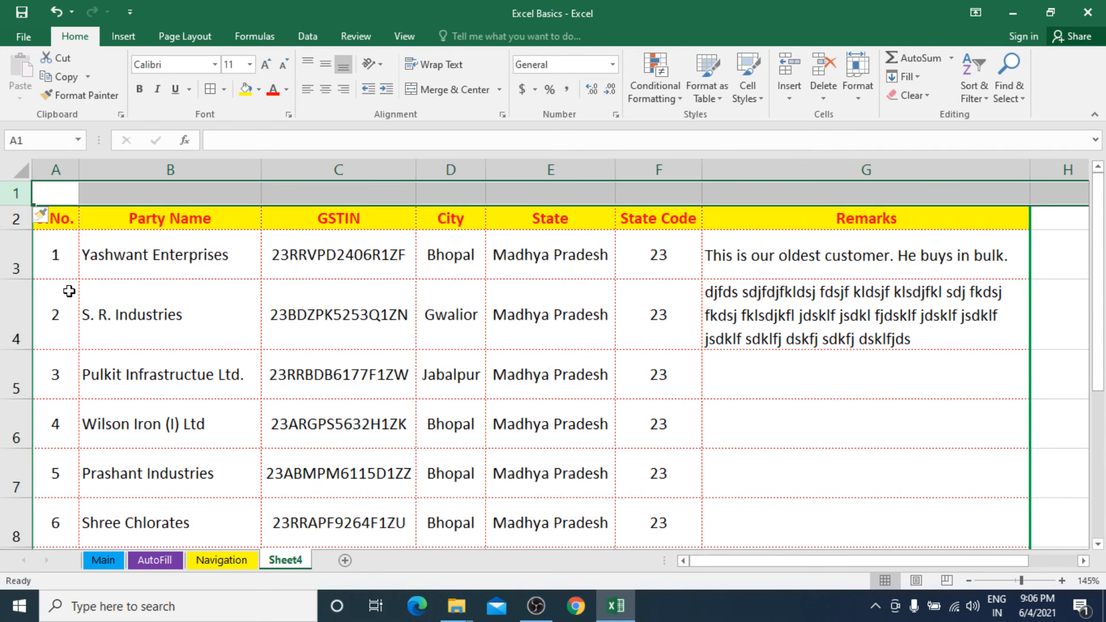
Enter the title "Customers List" in cell A1 of the blank row above the table header.
click(146, 197)
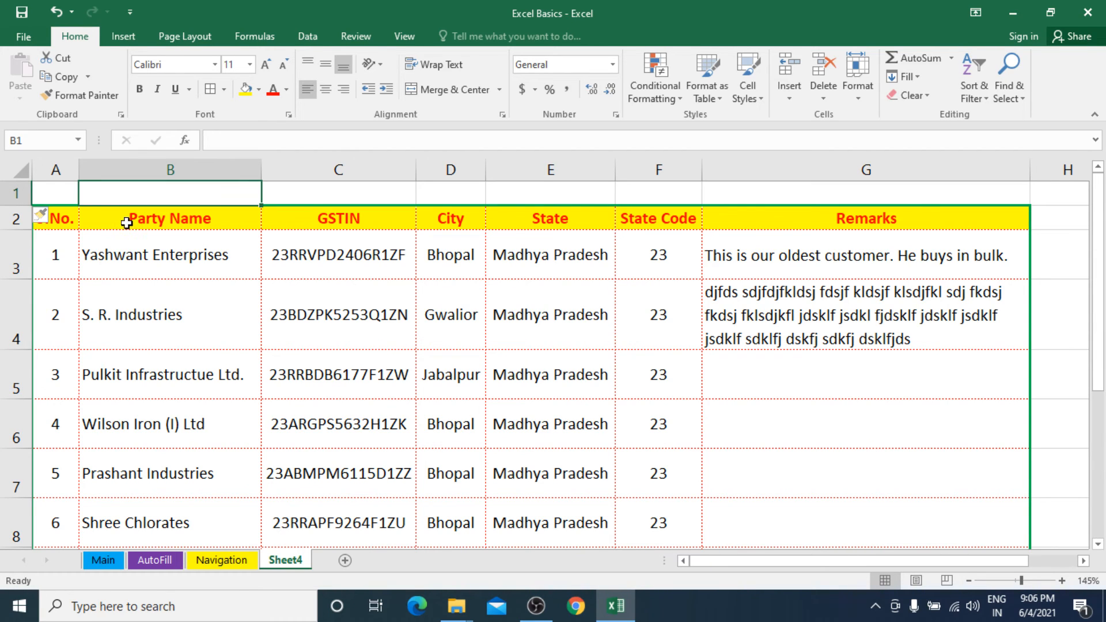
click(45, 197)
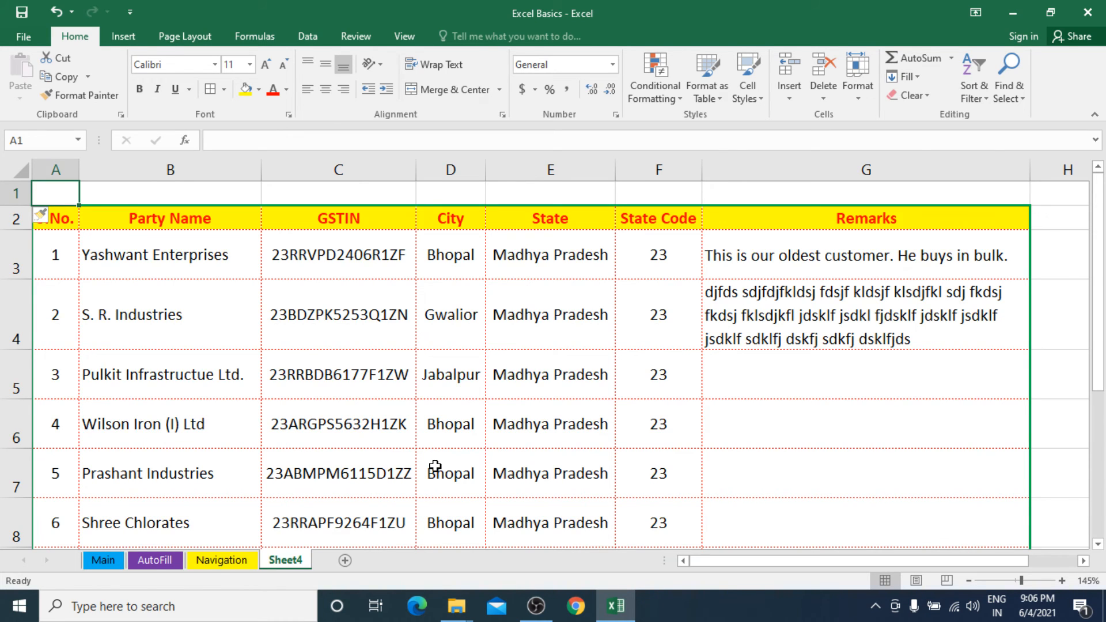
text(Customer)
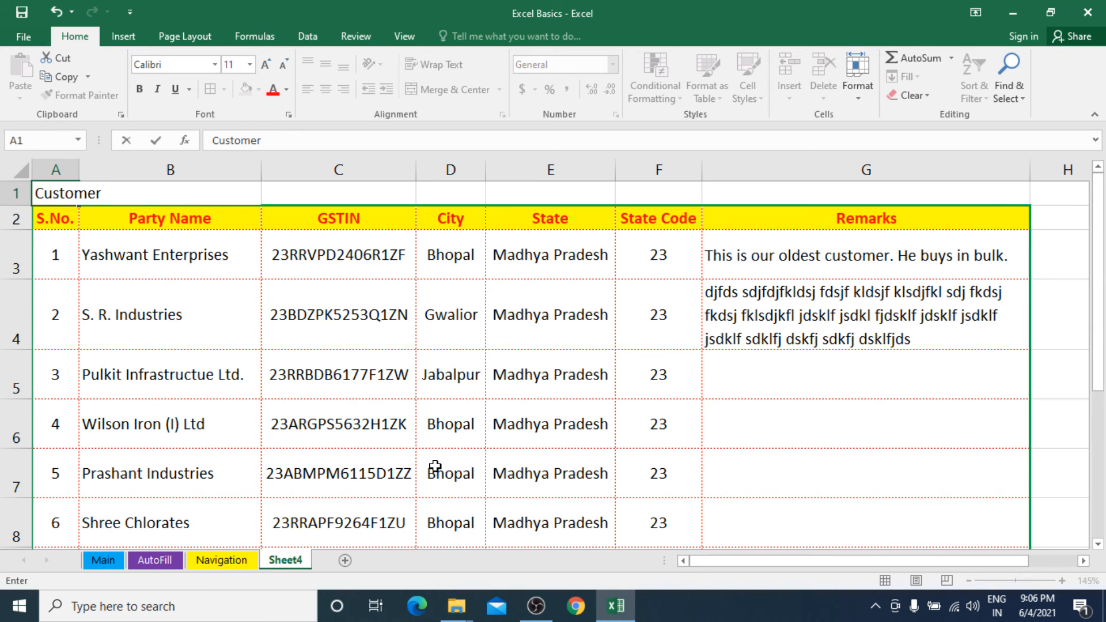
text( s List)
key(Return)
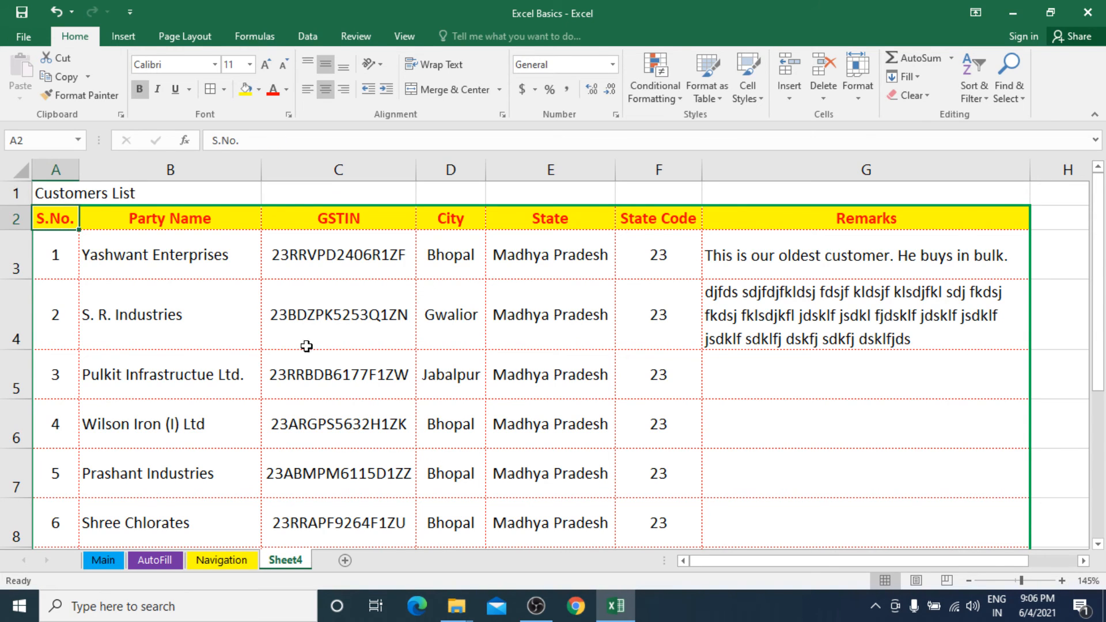
Merge and center the title across A1:G1 so it spans the table's width.
click(62, 190)
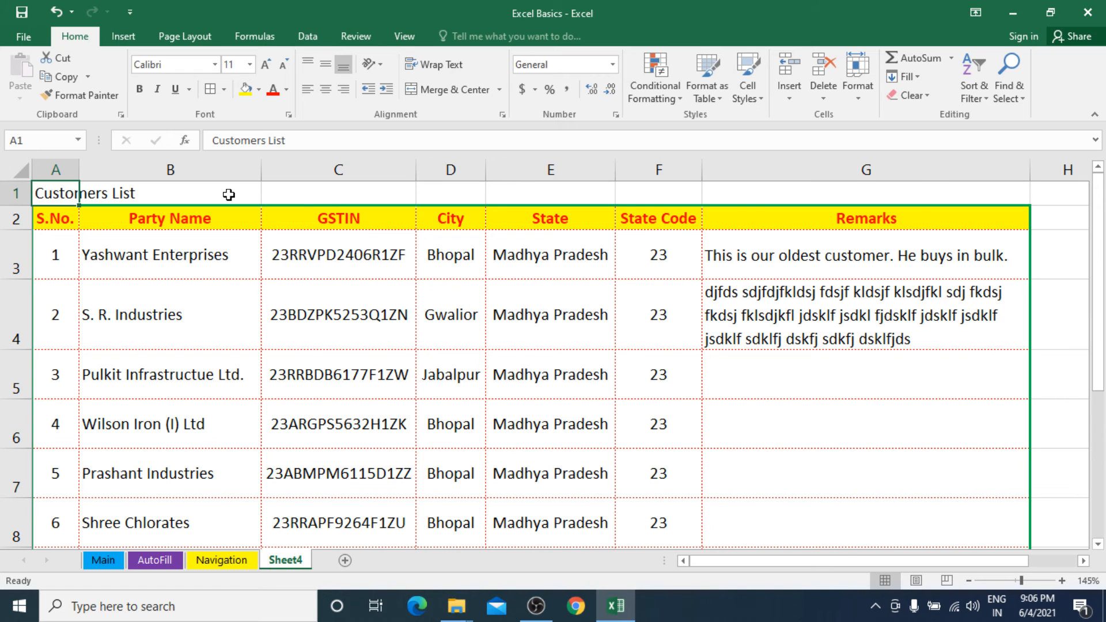
drag(37, 194, 818, 186)
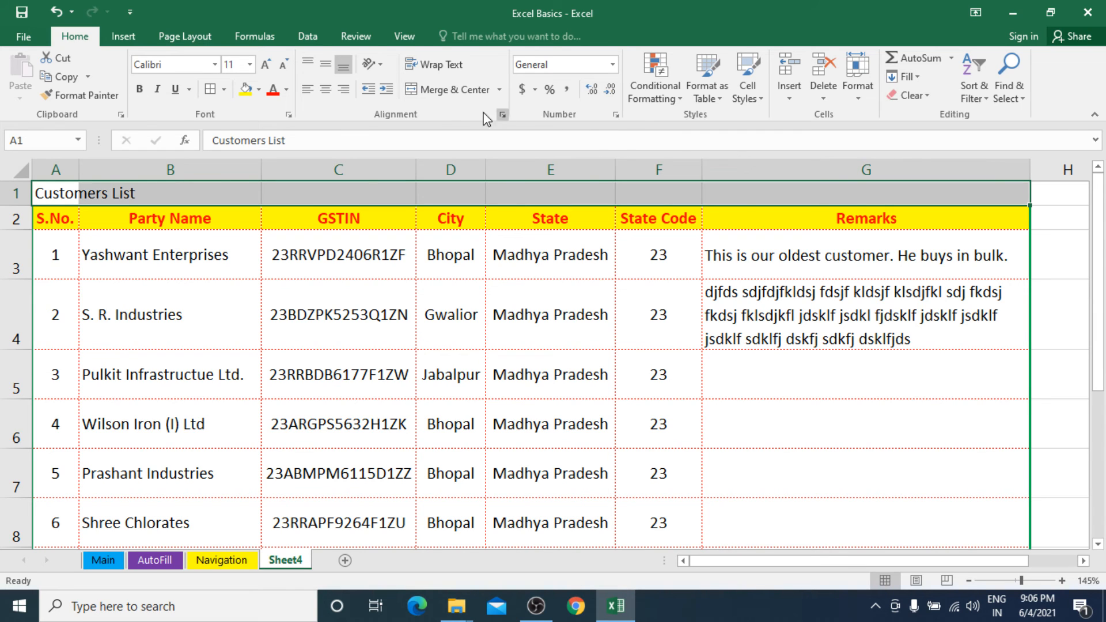
click(451, 98)
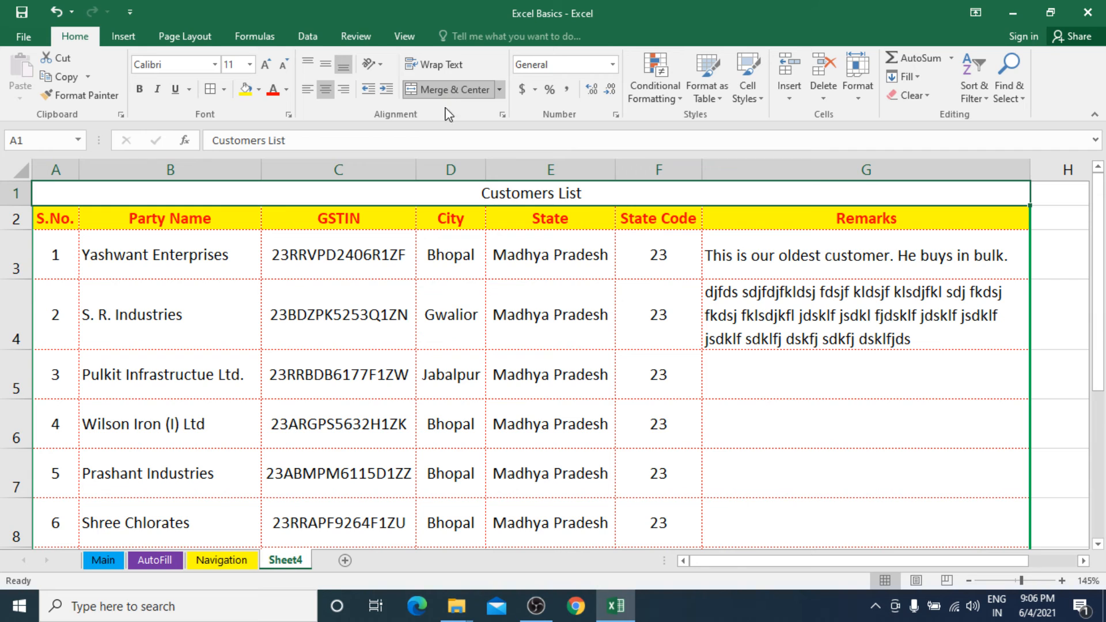
Copy the Party Name header's formatting onto the title with Format Painter, and merge and center A1:G1 again.
click(228, 227)
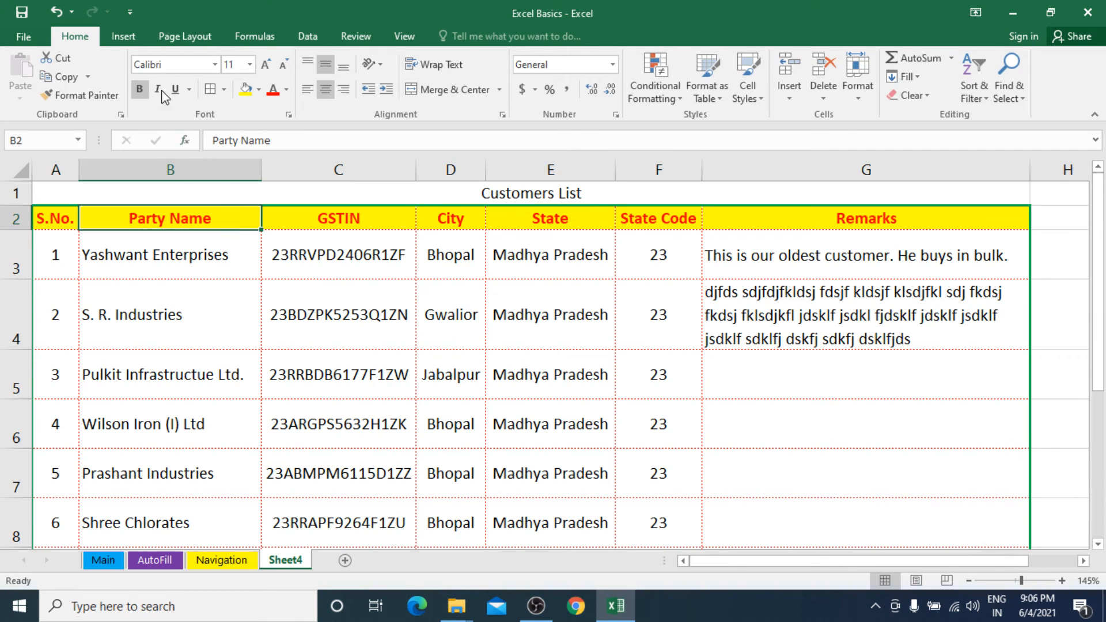
click(84, 95)
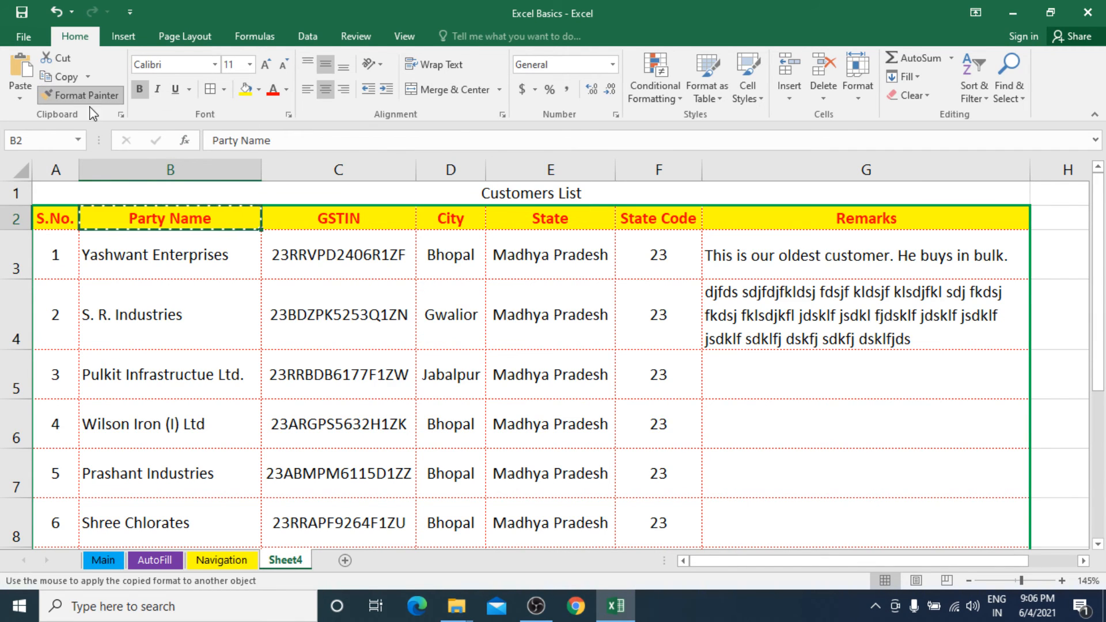
click(463, 191)
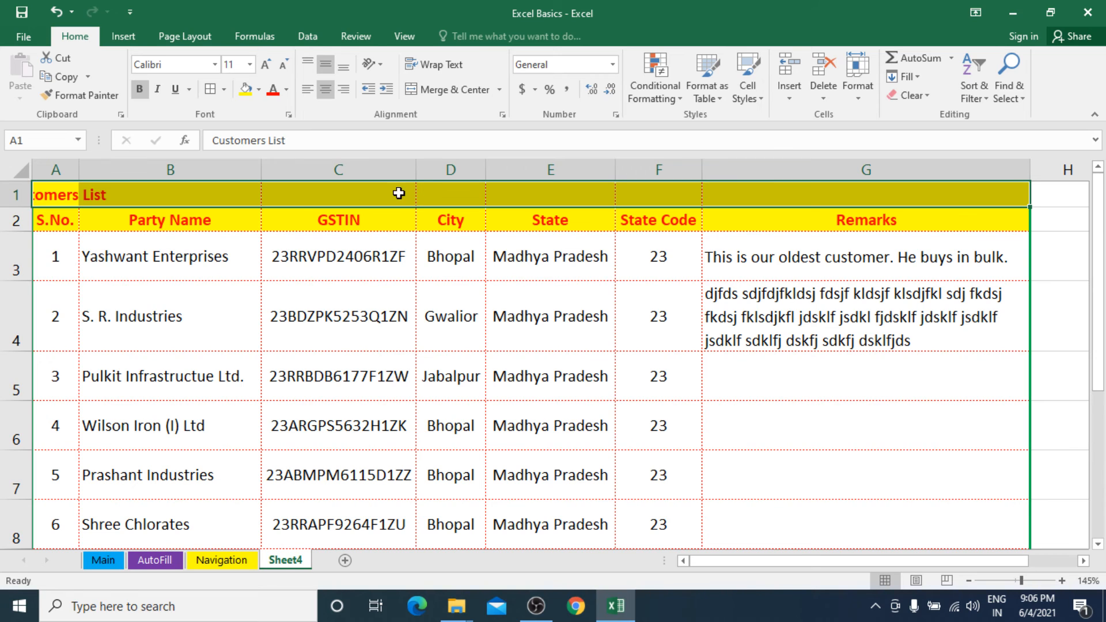
drag(58, 201, 835, 200)
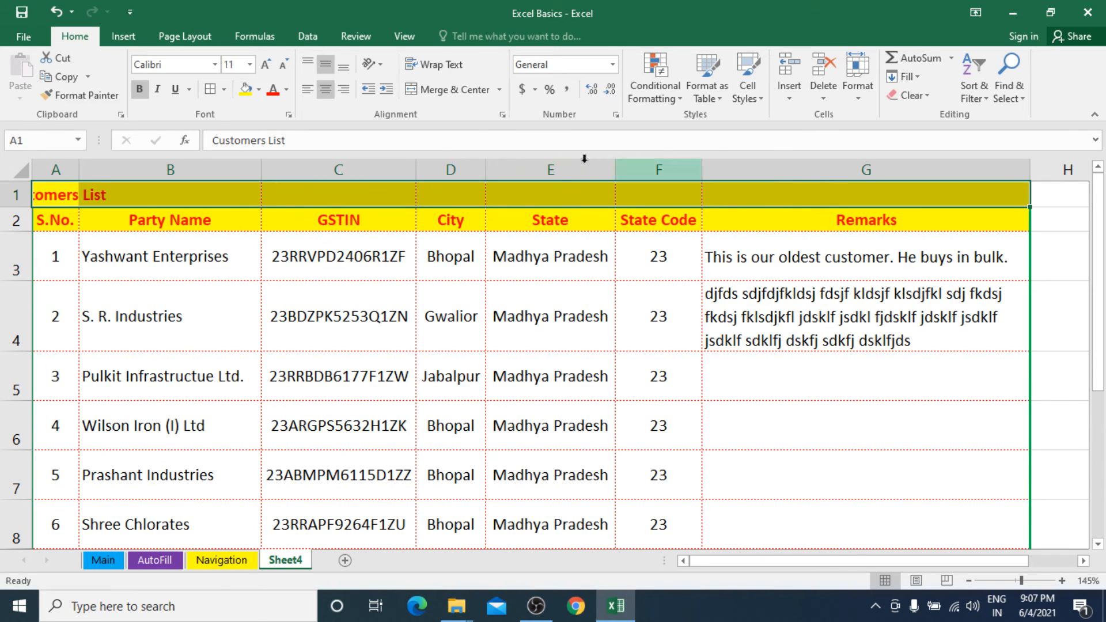
click(458, 90)
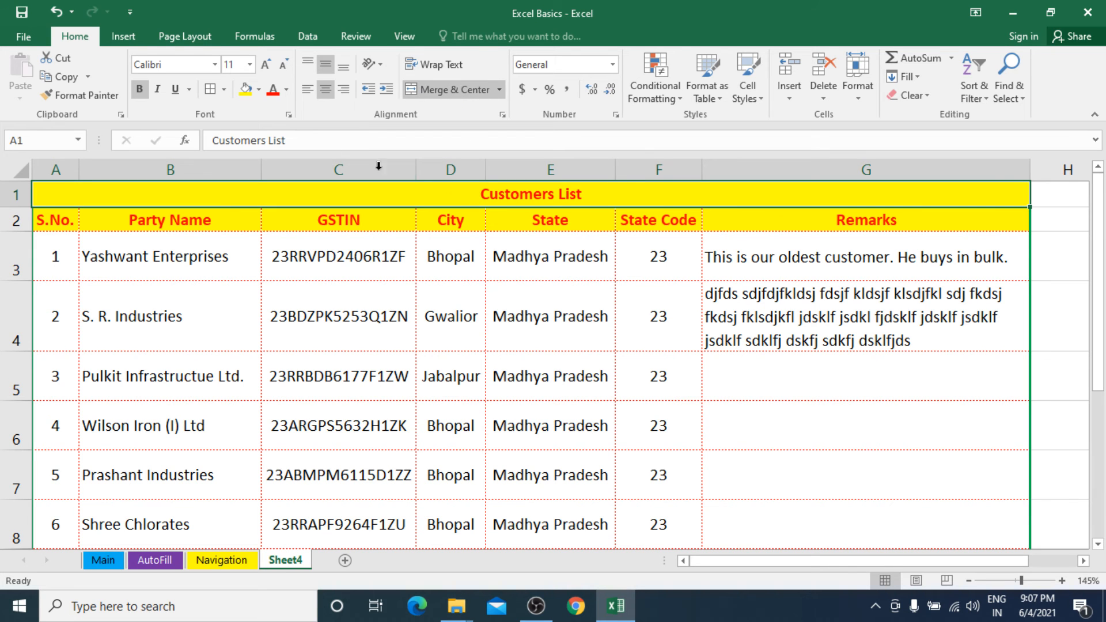
Increase the Customers List title's font size to 20 and set its font color to green.
click(266, 65)
click(266, 65)
click(266, 64)
click(267, 65)
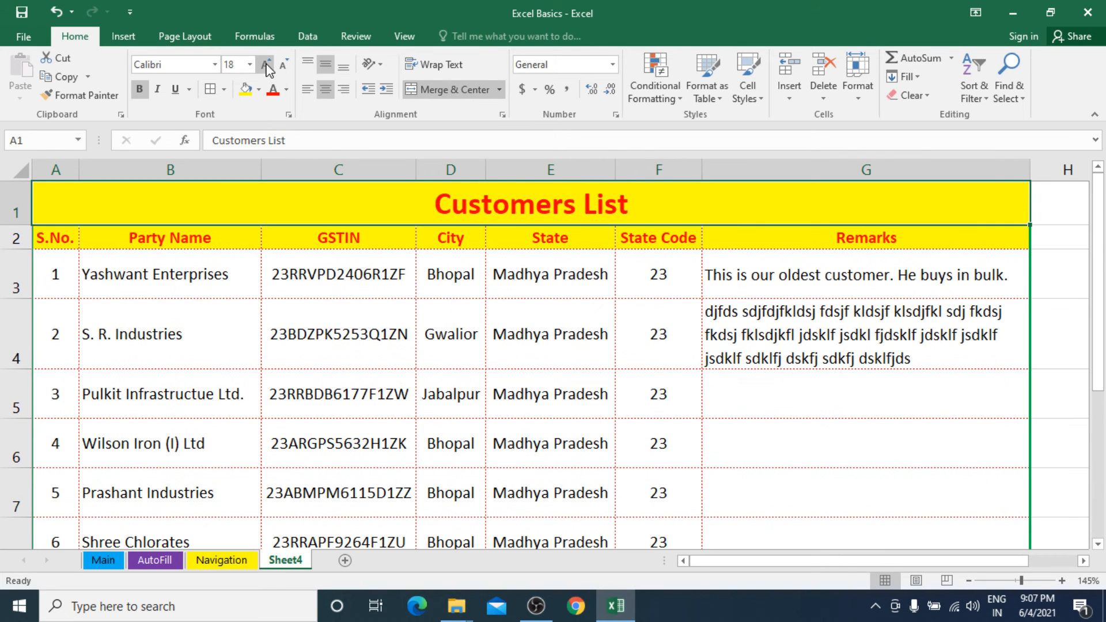
click(266, 64)
click(286, 89)
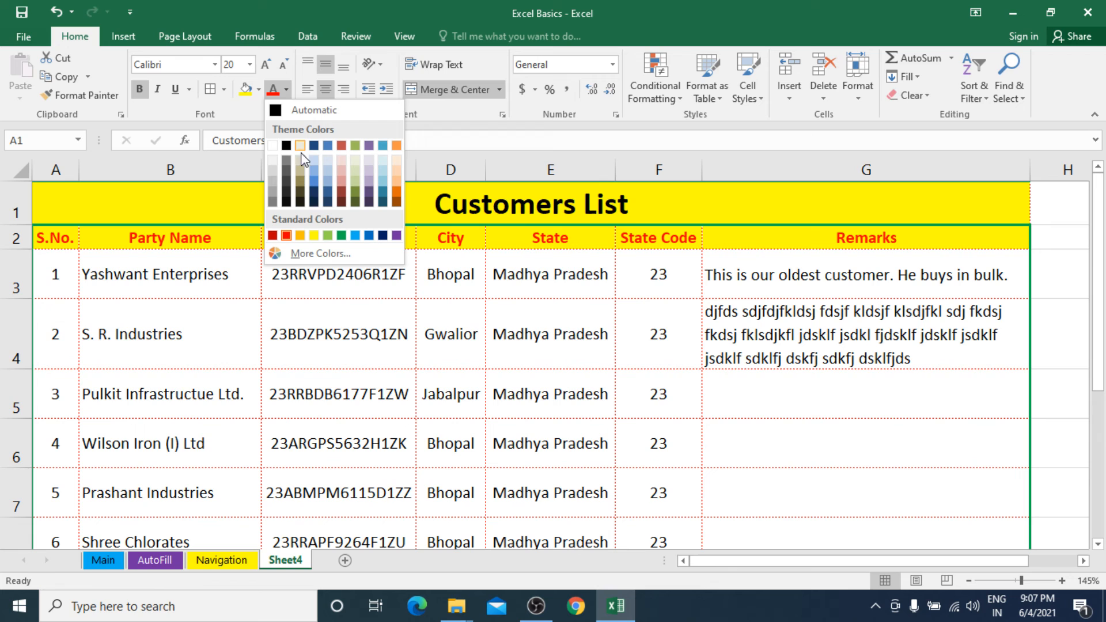
click(342, 235)
click(356, 307)
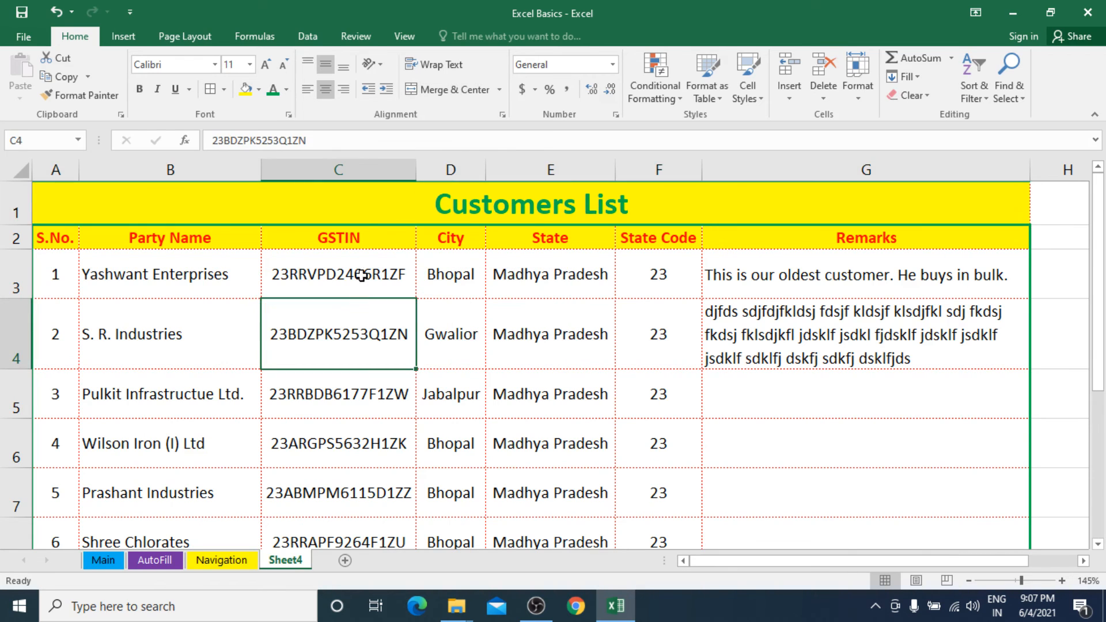
click(421, 268)
click(333, 204)
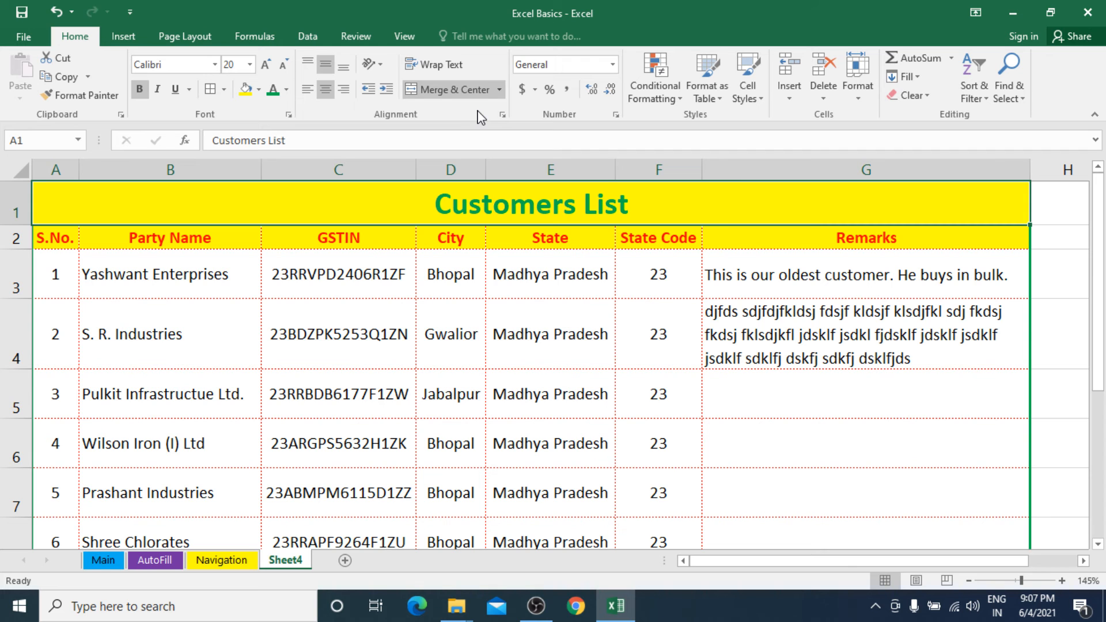
Merge and center the empty block B12:E19 below the table into one large cell.
scroll(403, 353, down, 1)
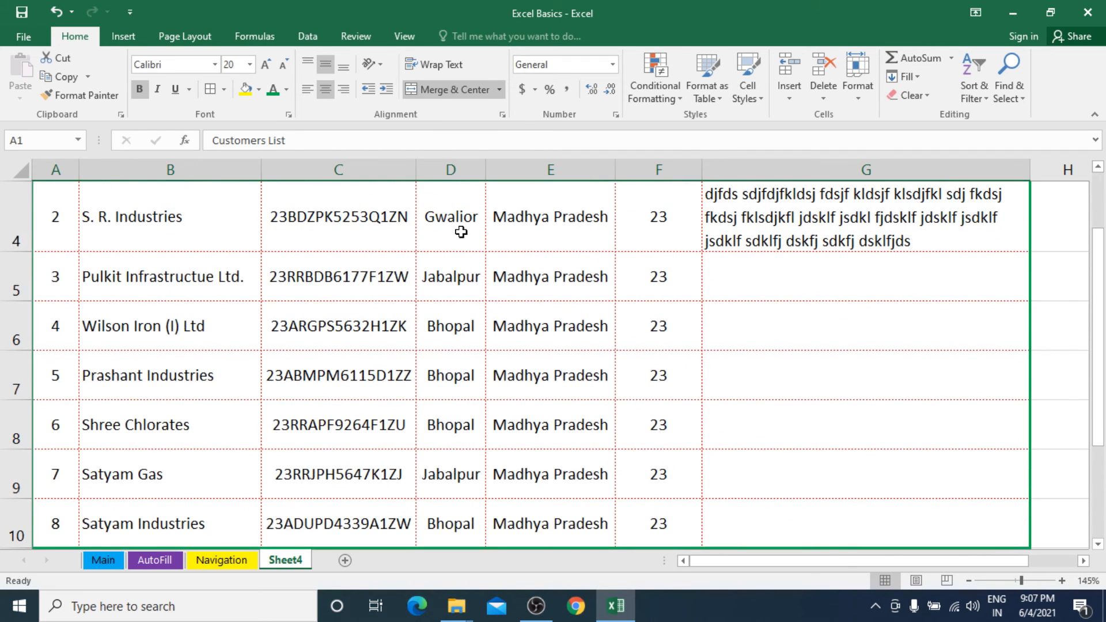
scroll(430, 363, down, 5)
scroll(328, 271, up, 2)
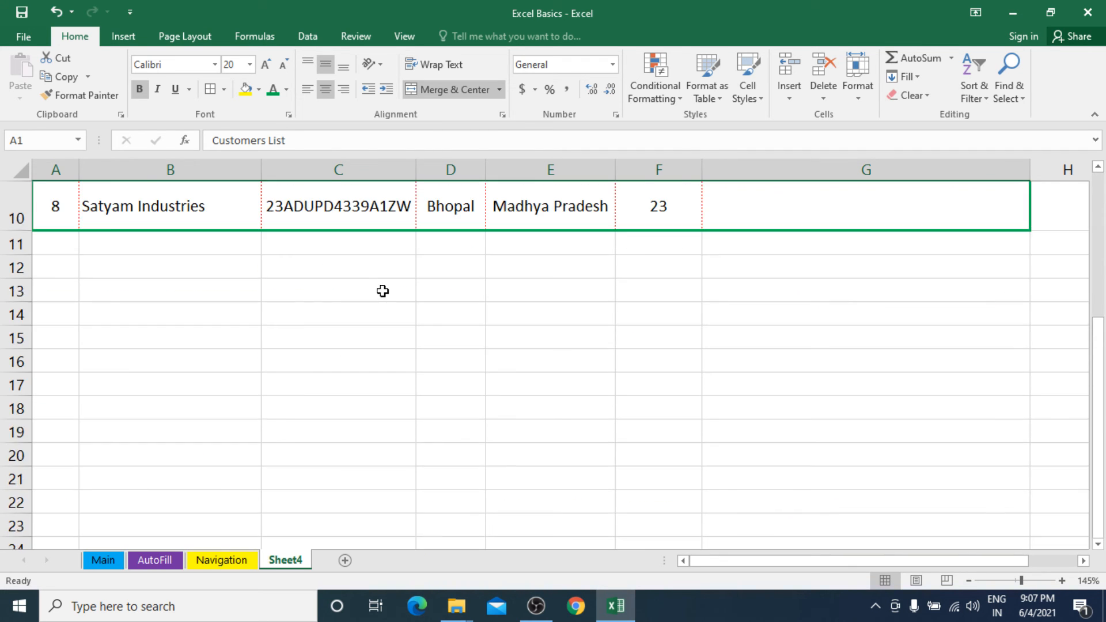
drag(185, 260, 496, 435)
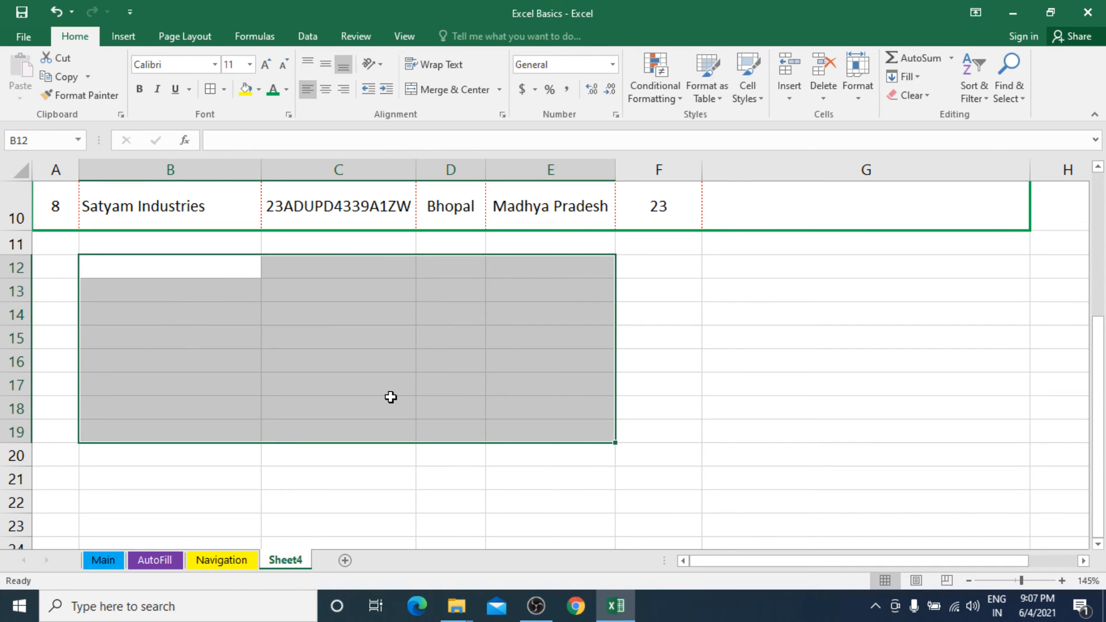
click(458, 86)
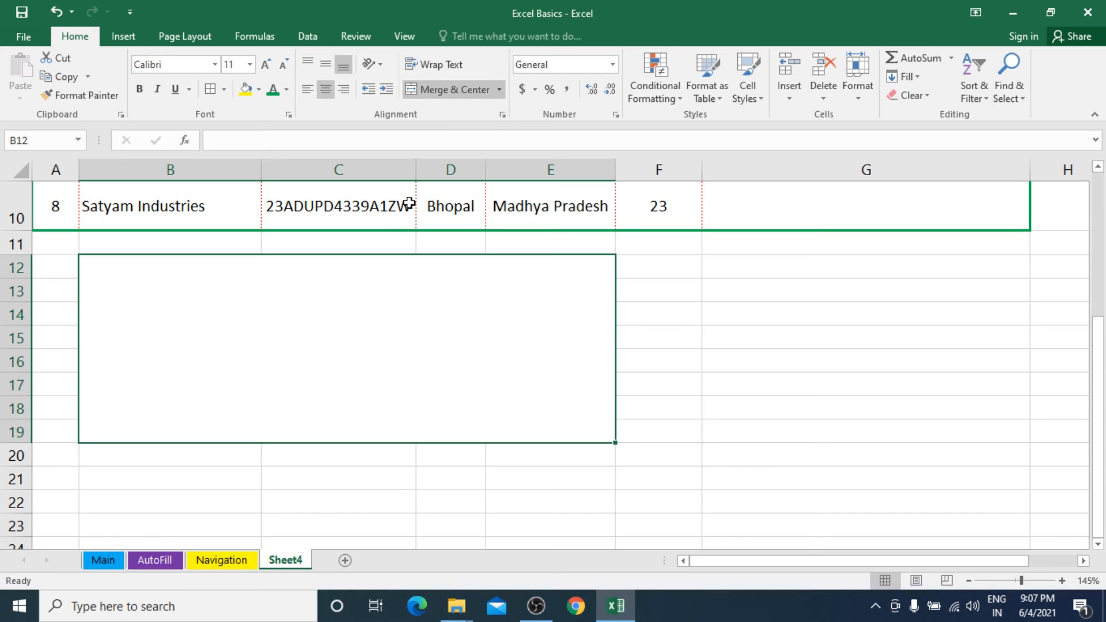
Fill the merged cell B12:E19 with a long run of random placeholder text.
text(fdfjsdfjdsfj)
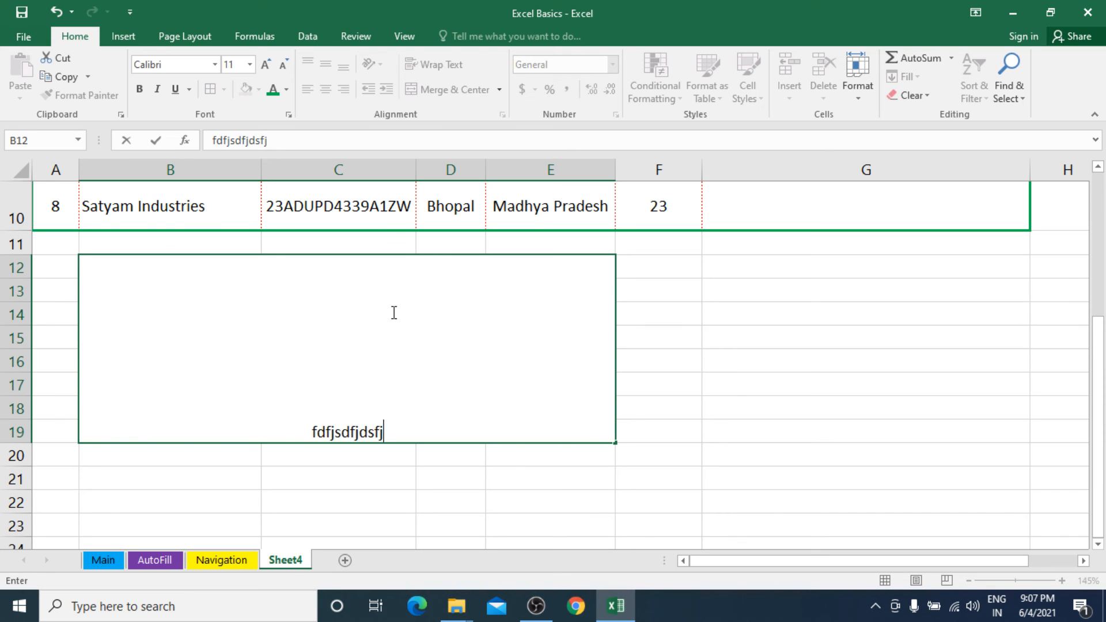
text(ldskjfslk jflksdjflksdj fldskjf ksdlj flkdsjf lksdj fkldsjf lkdsjf kld)
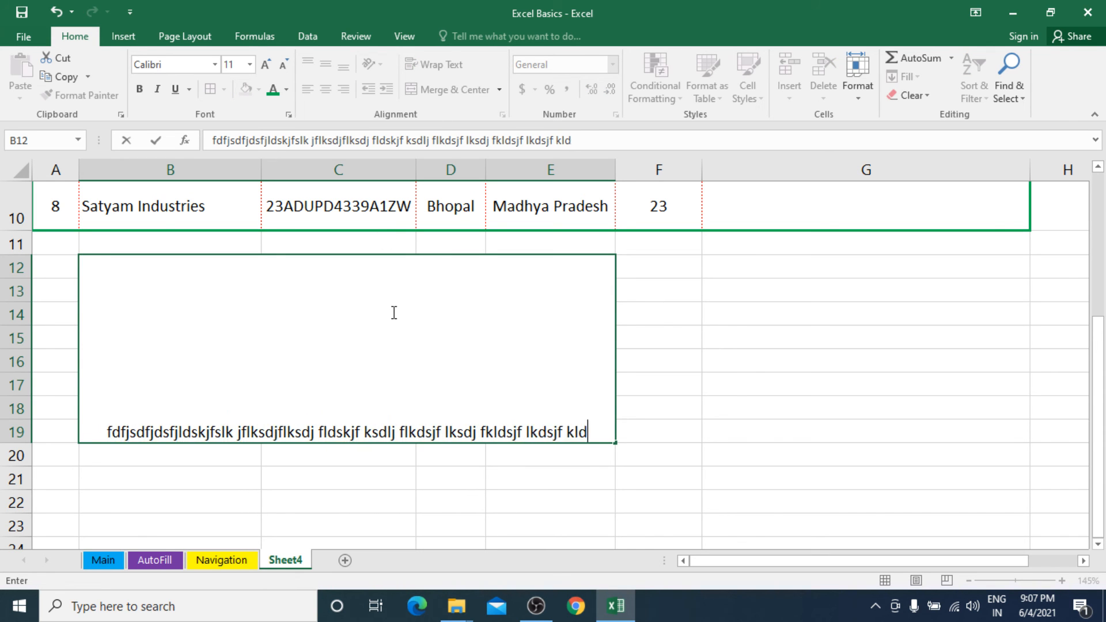
text(sjf lksjf lkdsjf lkdsjf lksdjfkl dsj fkldsjflk dsjfkl dsjlfk dsjfkl )
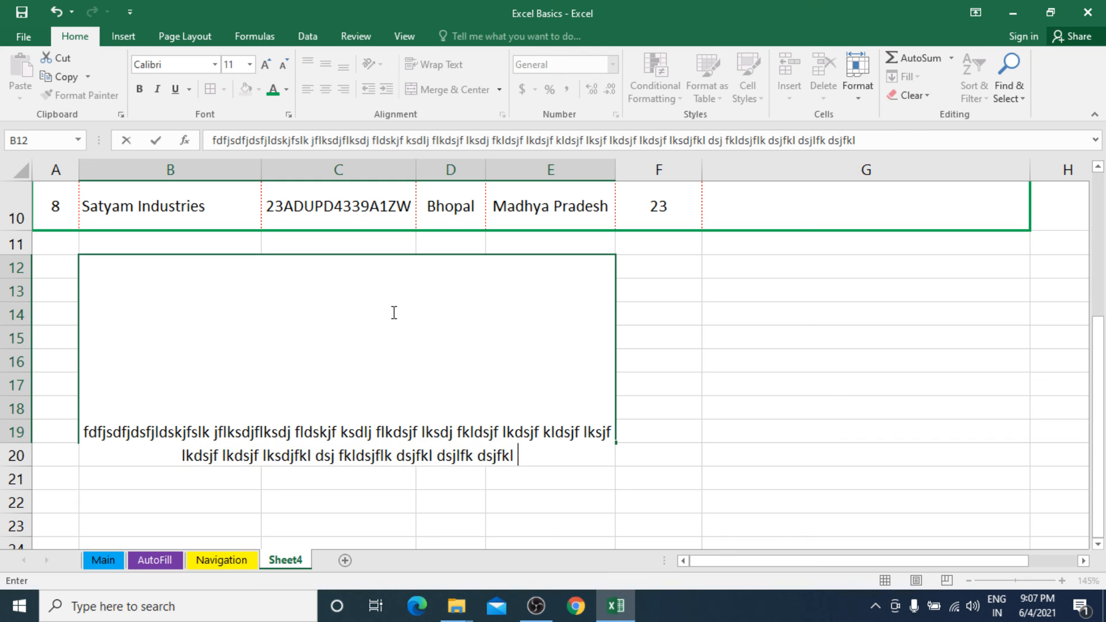
text(jdsfkldsjkfl jdslkf jdslkf jsdlkf jdskfjdskf)
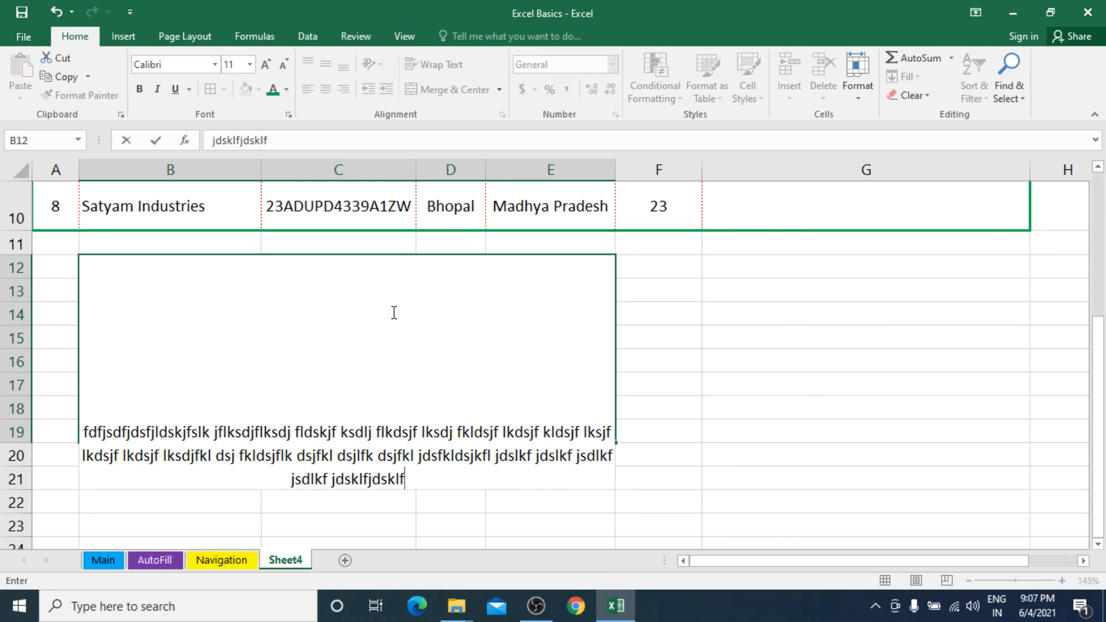
key(Return)
Set the merged cell B12:E19 to top alignment, wrapped text and left alignment.
click(368, 337)
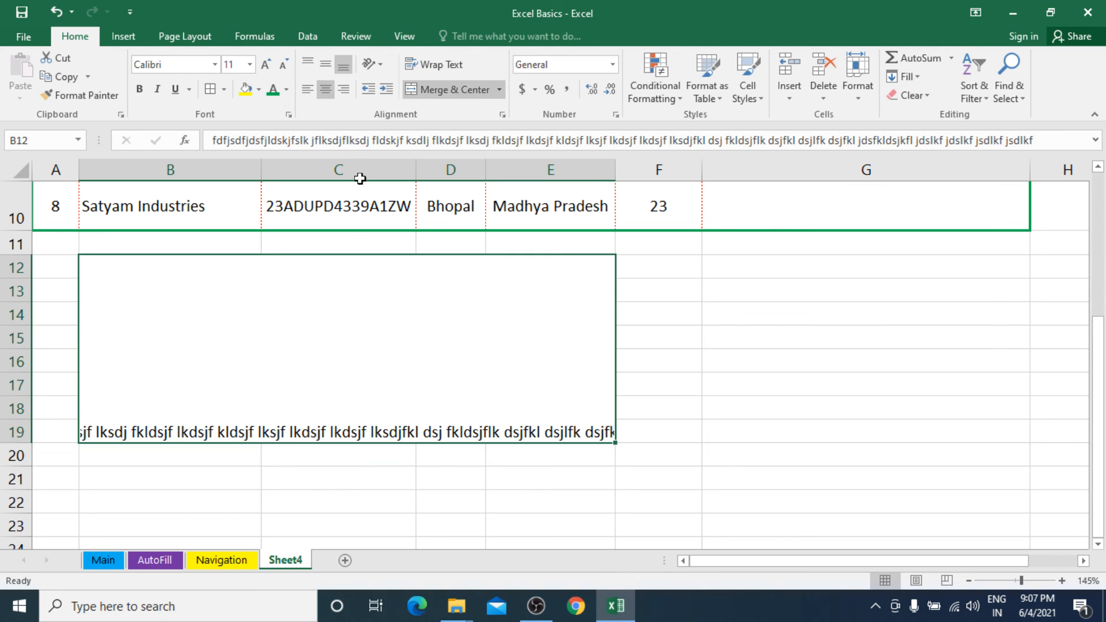
click(306, 61)
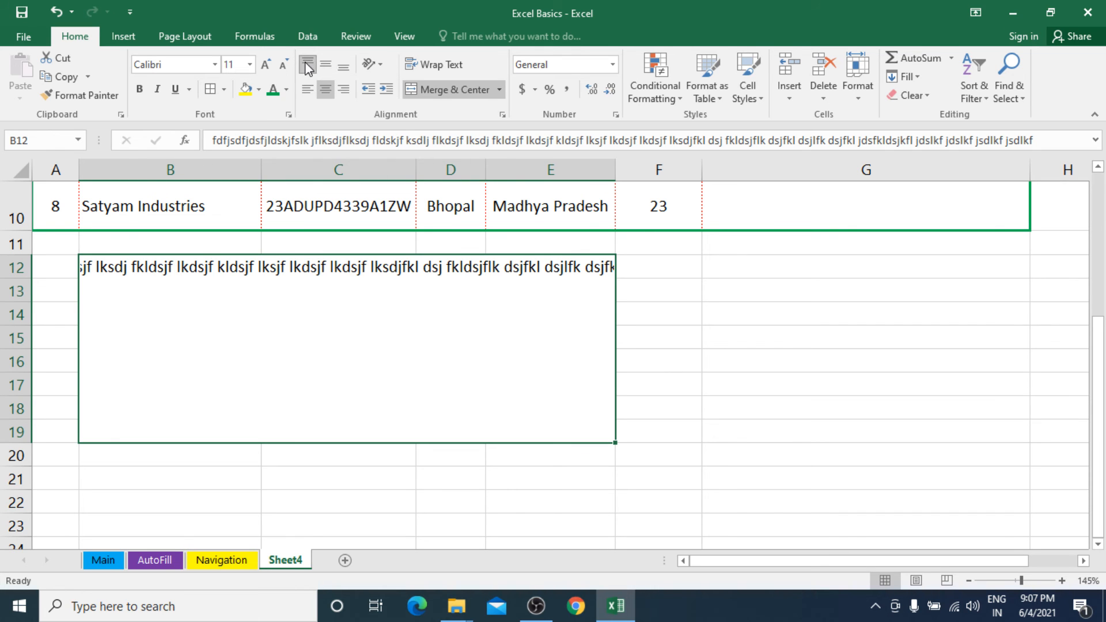
click(451, 66)
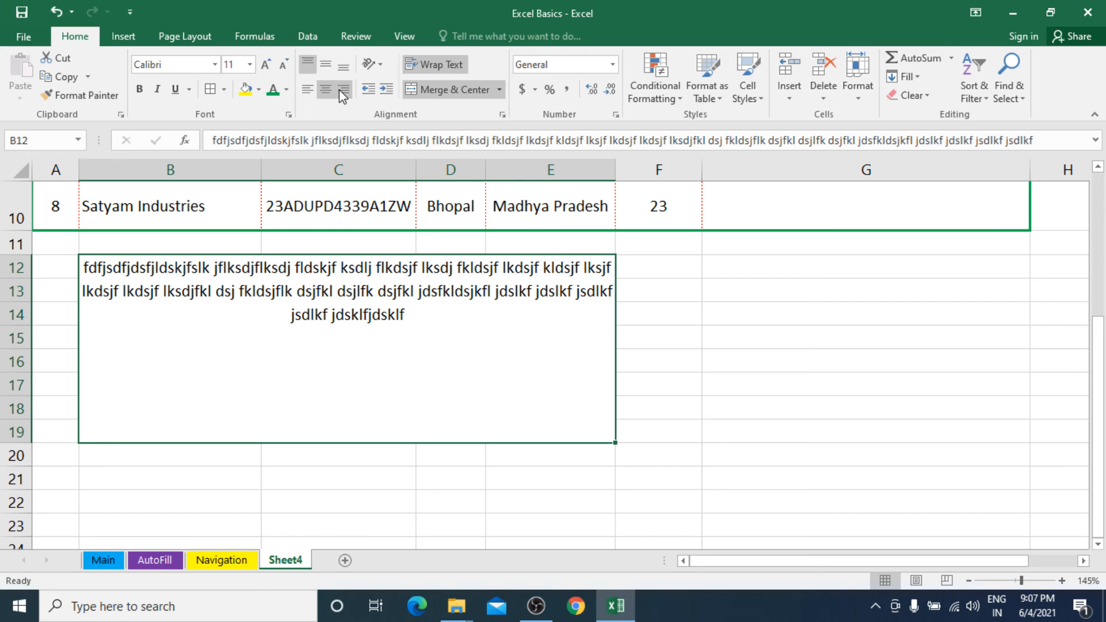
click(311, 91)
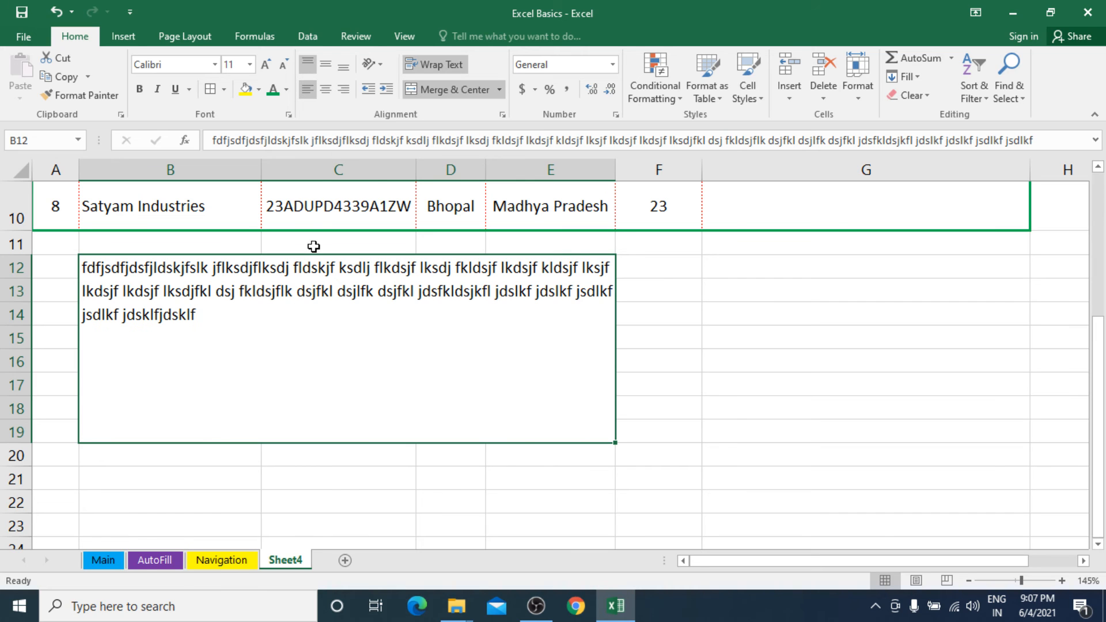
double_click(277, 311)
text(s)
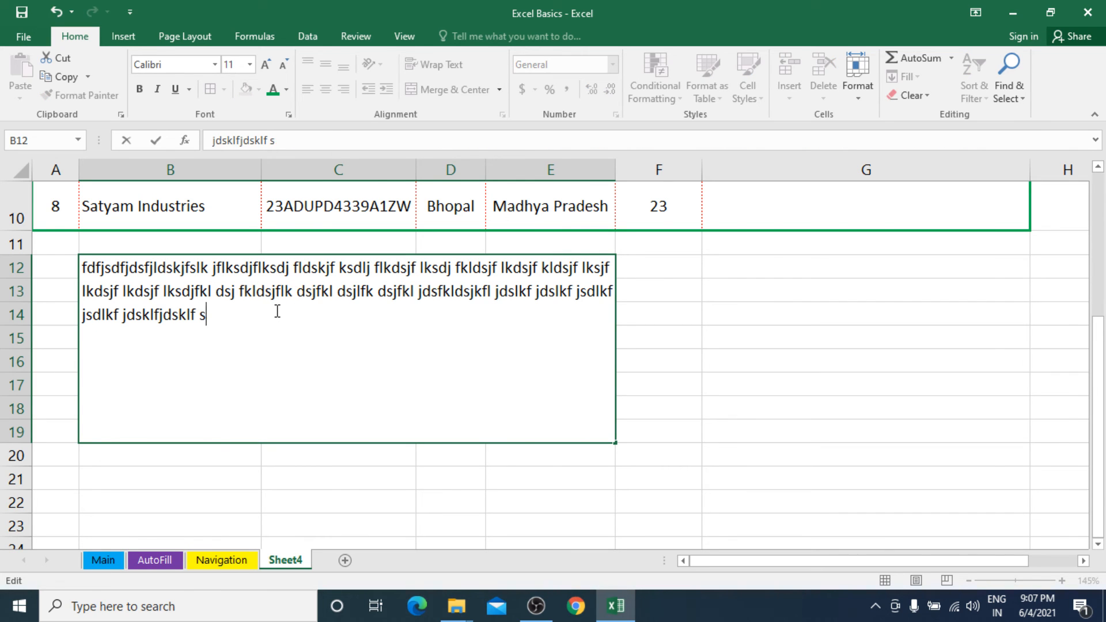
text(dj fldsjflksdjfldsjf lkdsj flsdjfkl dsjfkl jsfkl jsdlfkjdsf j)
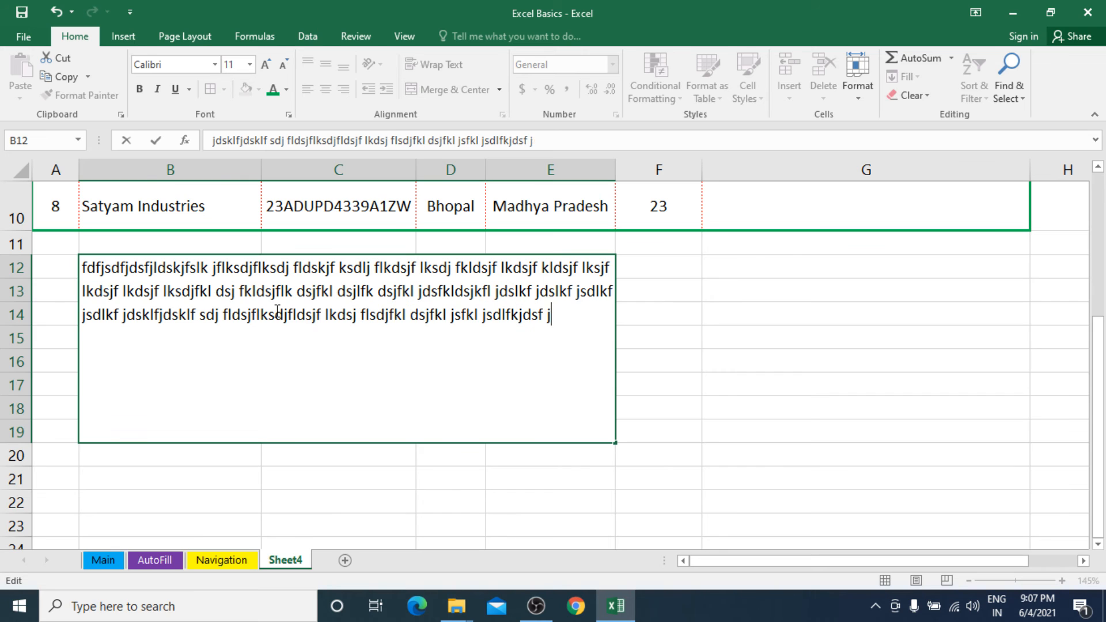
text(sdklfjsdkl fjdslkfjdsl jdslk fjsdklfjdslkfjsdjfdsklfjlsdkj)
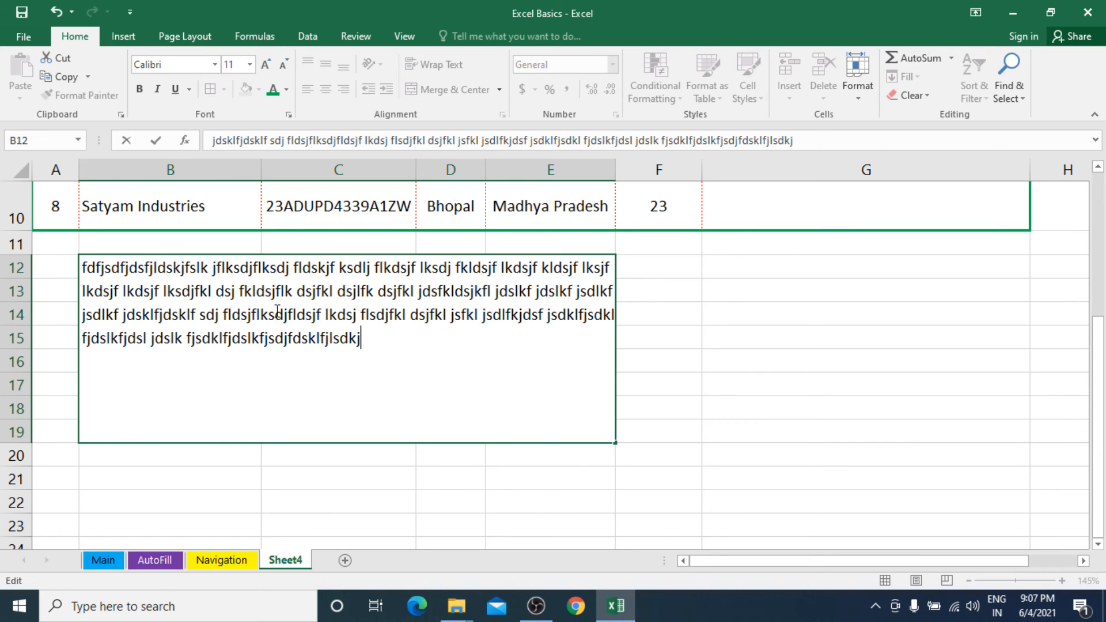
text(flkj kldjflkjdsflkjdslkjdslfkjdslkfjdslfjlk fjdslk )
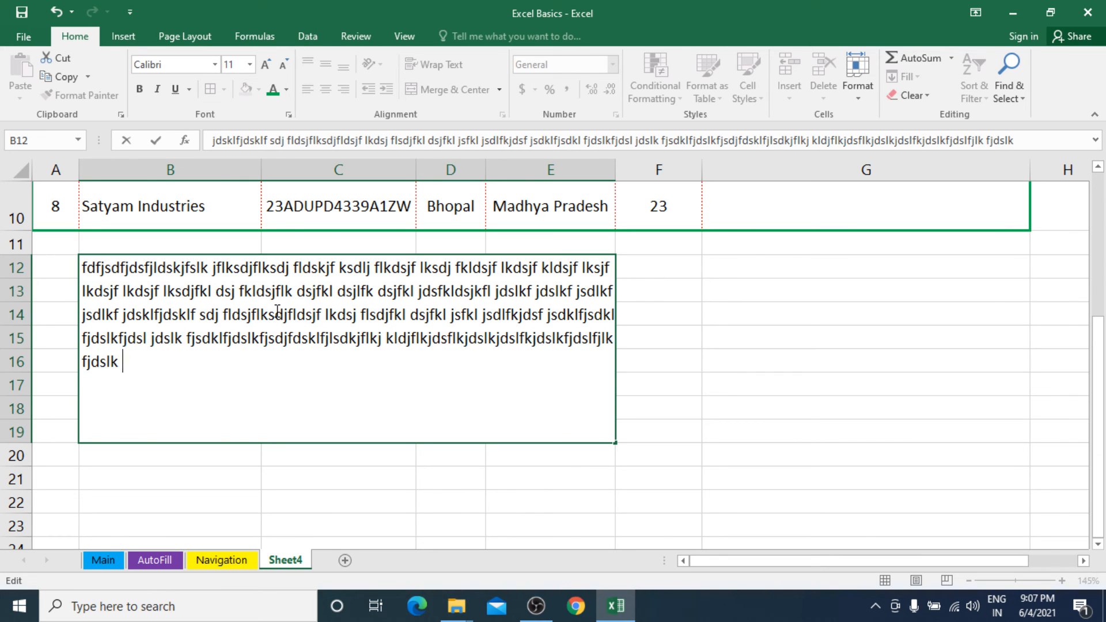
text(fjdsklfjldskjf sdlkjflsdjflsdjflk dsjfljsdlfkjsdlkfjsdlkfjlds)
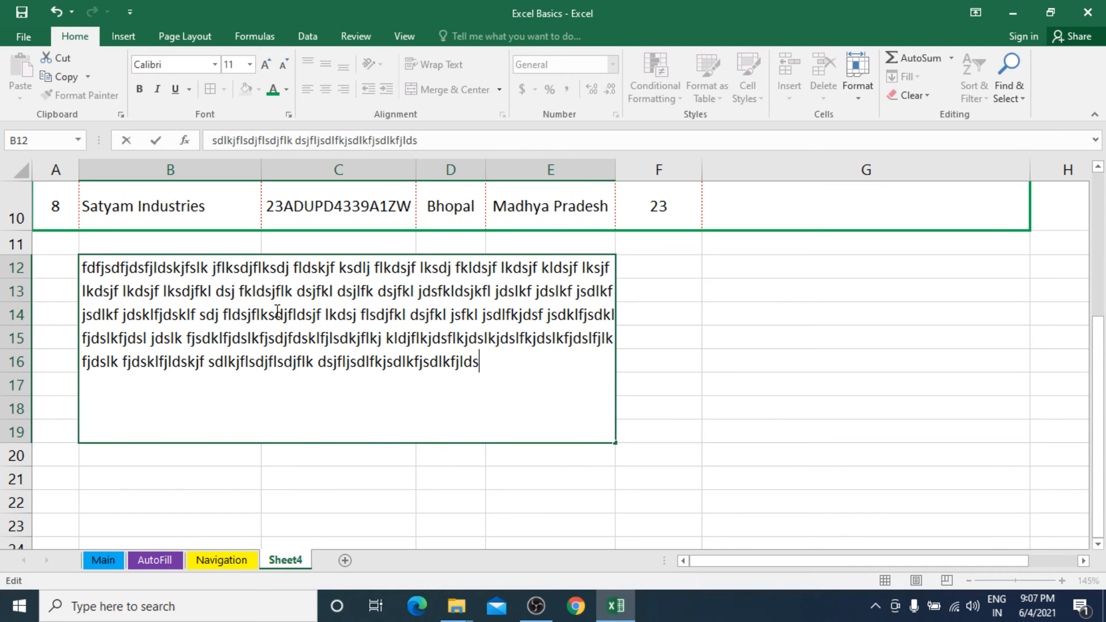
key(Escape)
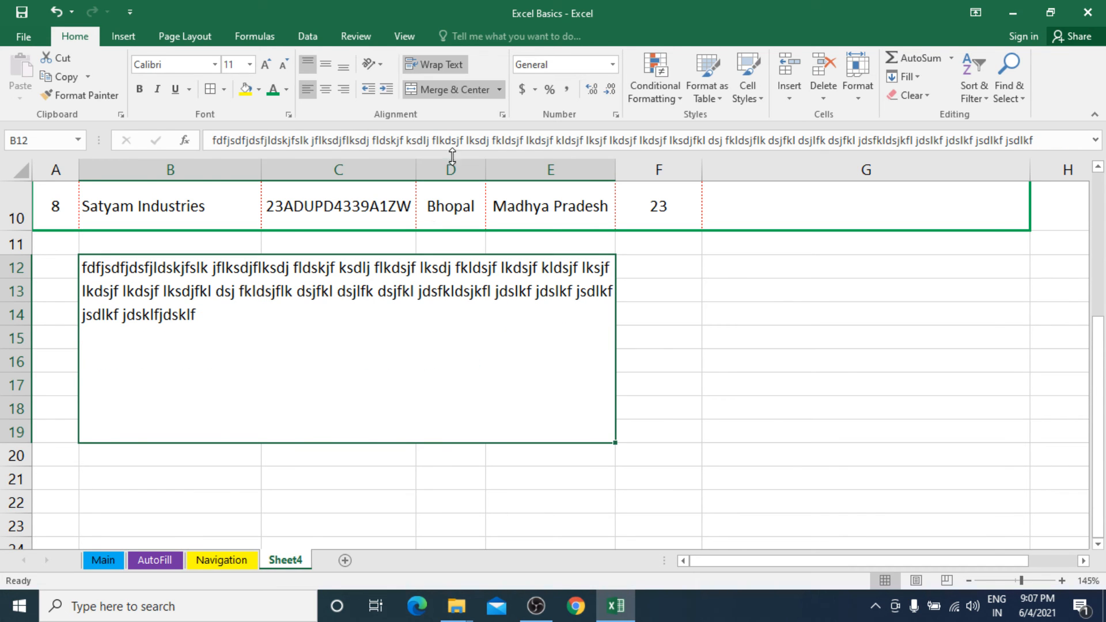
Unmerge the block B12:E19 back into separate cells.
click(446, 89)
click(285, 291)
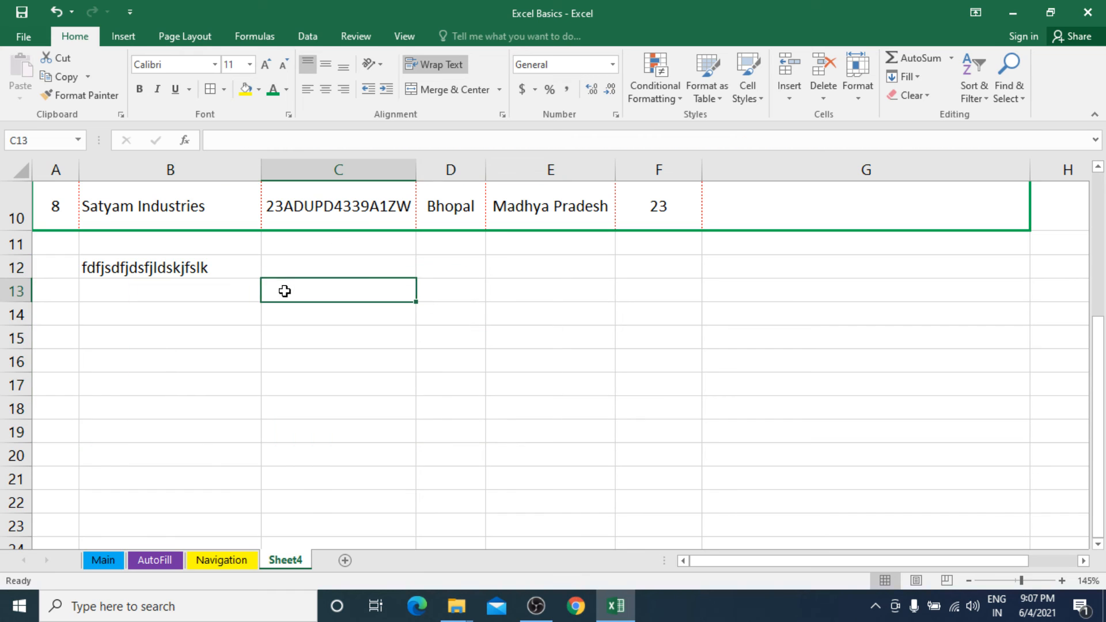
Clear the leftover placeholder text from cell B12 below the customer table.
click(219, 269)
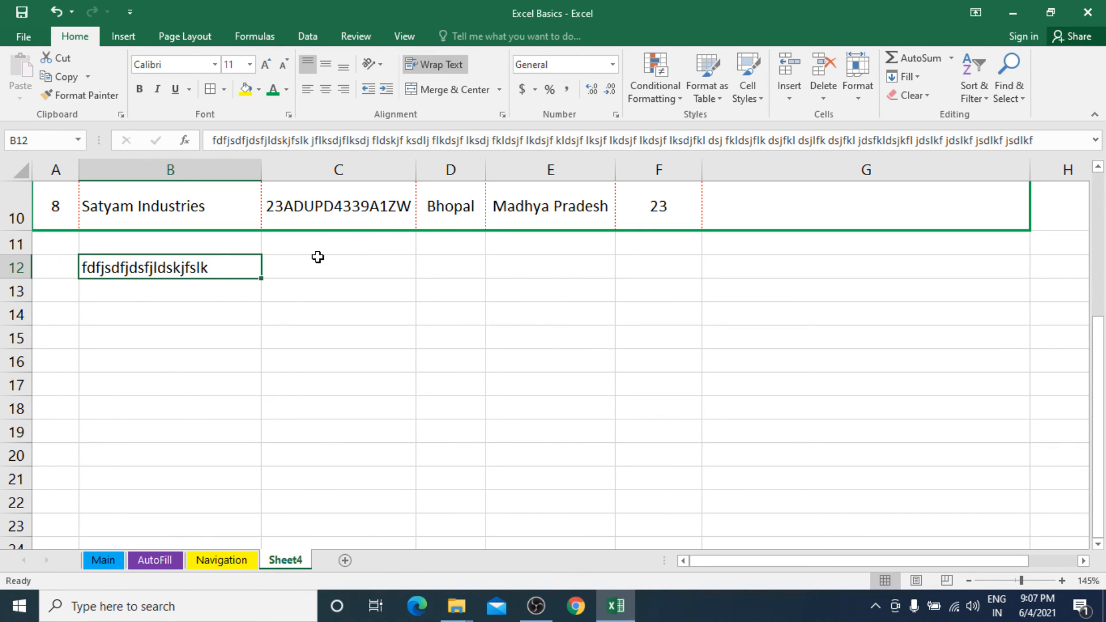
key(Delete)
scroll(324, 255, up, 3)
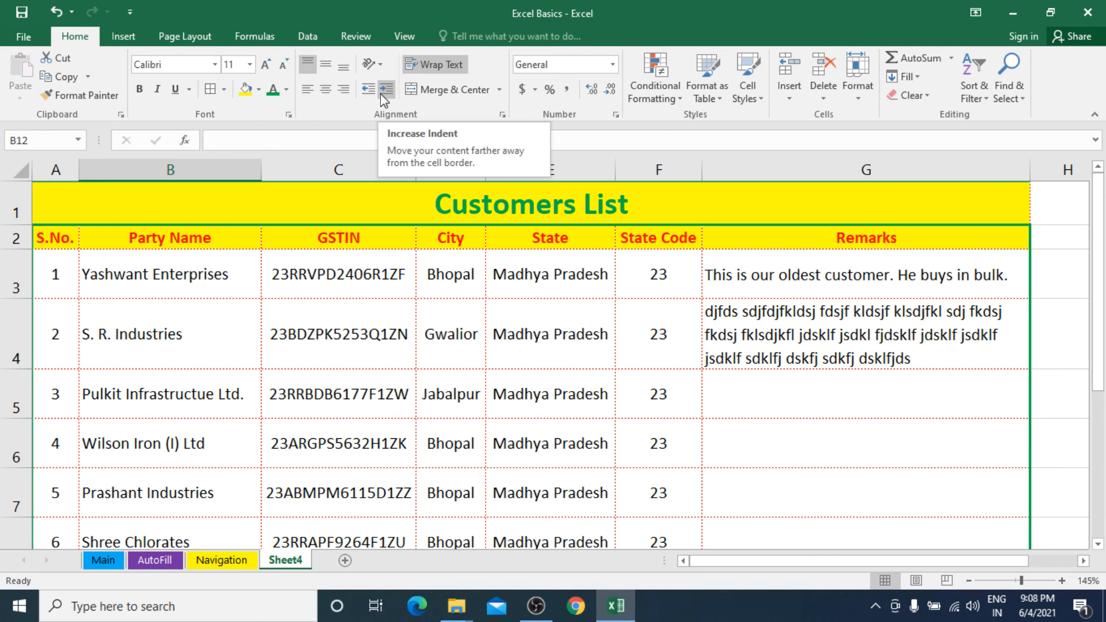
scroll(377, 349, down, 1)
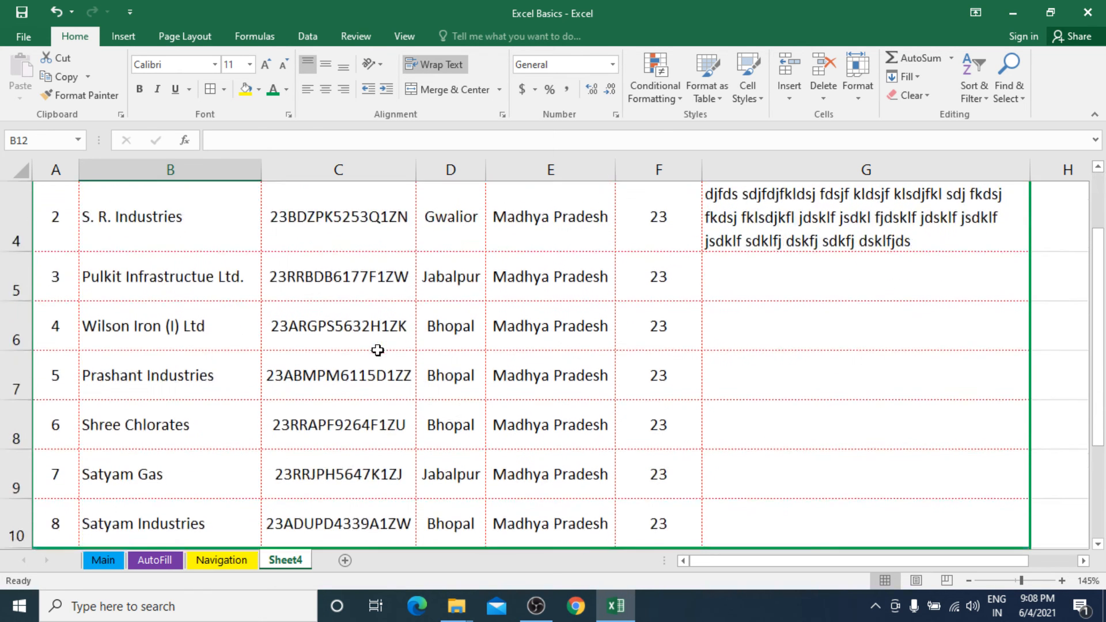
scroll(378, 347, up, 1)
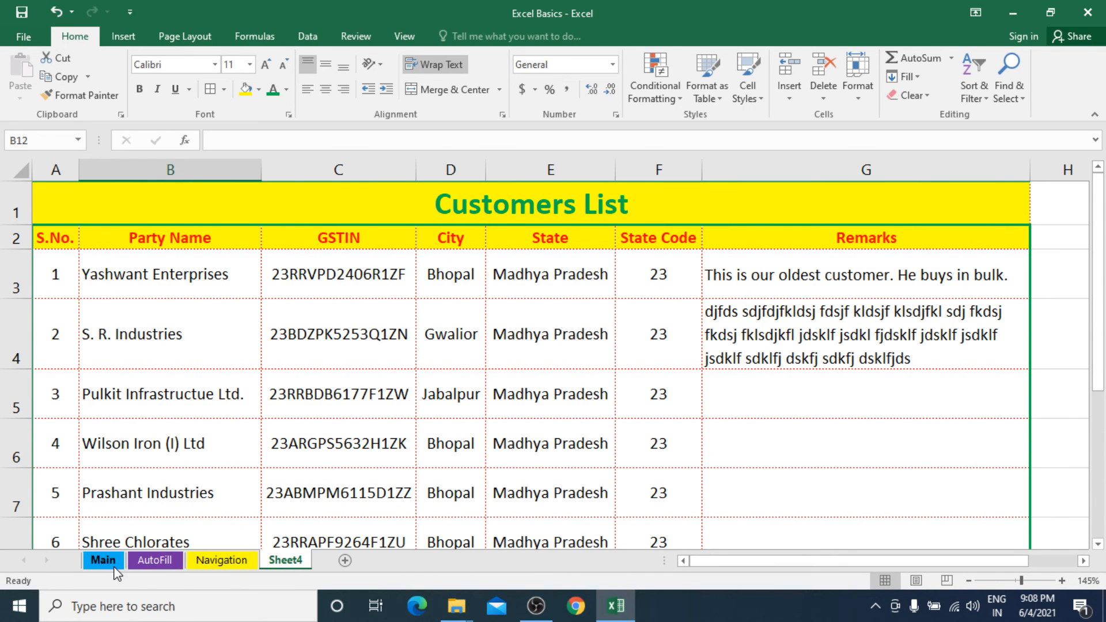
Move the AutoFill sheet in front of Main, and from there to the end of the sheet order after Sheet4.
click(167, 562)
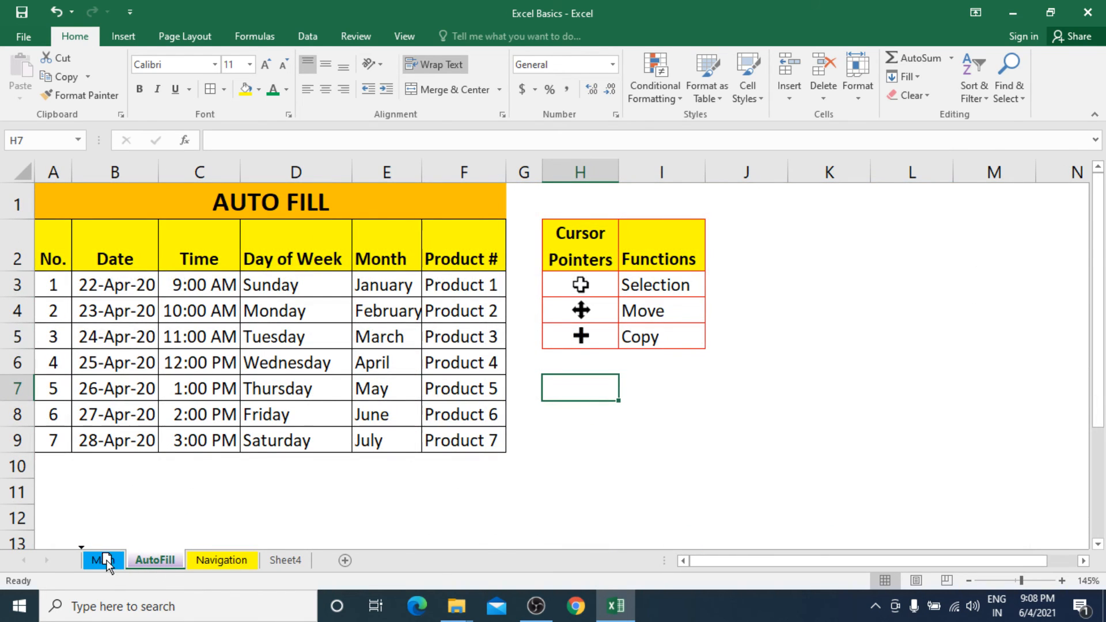
drag(105, 560, 105, 561)
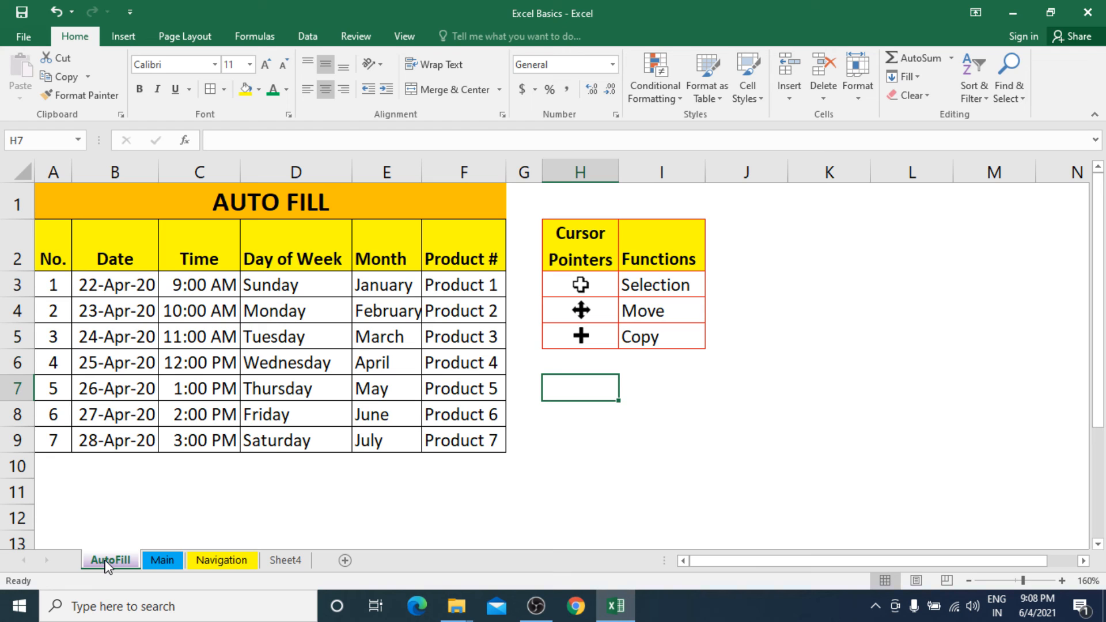
mouse_move(107, 566)
mouse_down()
mouse_move(107, 542)
mouse_move(150, 524)
mouse_move(343, 539)
mouse_up()
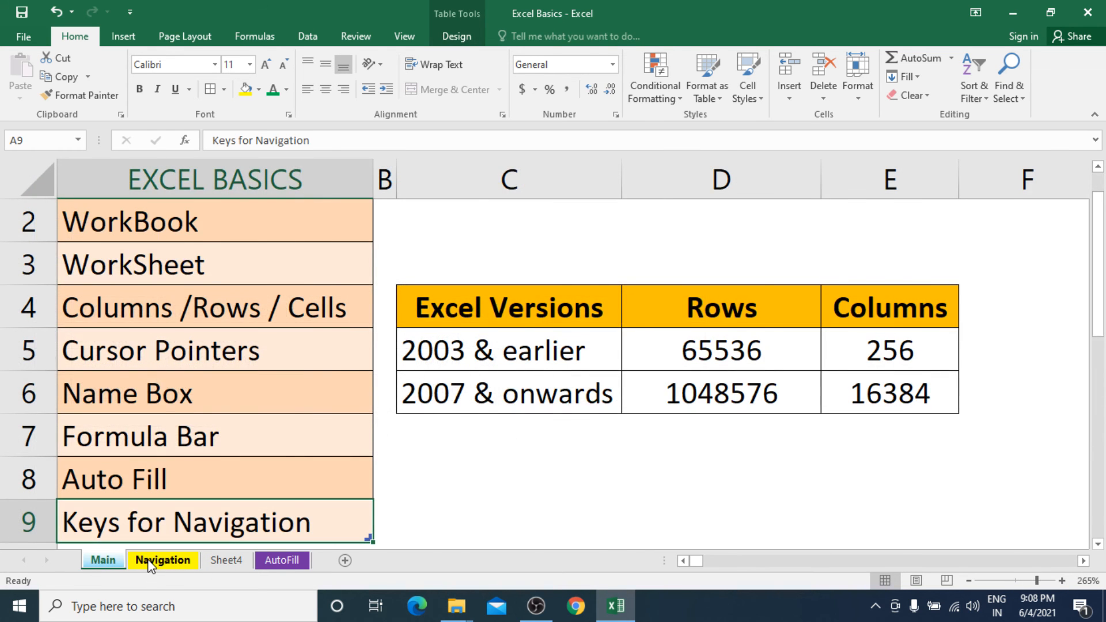
Set the tab colour of the Navigation sheet to the standard orange.
click(162, 560)
right_click(179, 568)
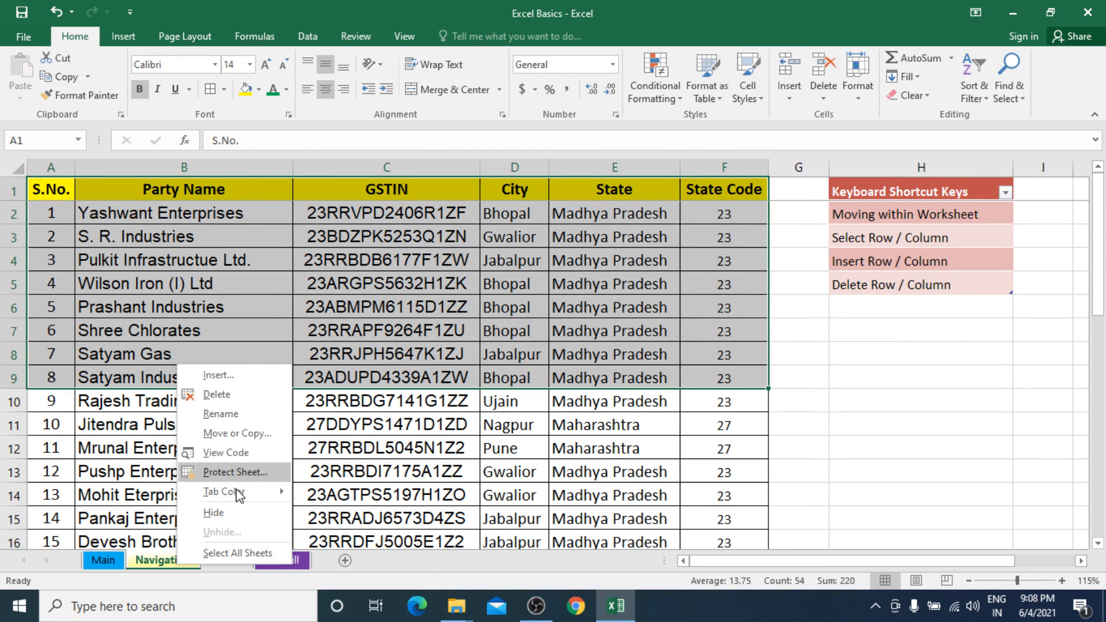
mouse_move(239, 497)
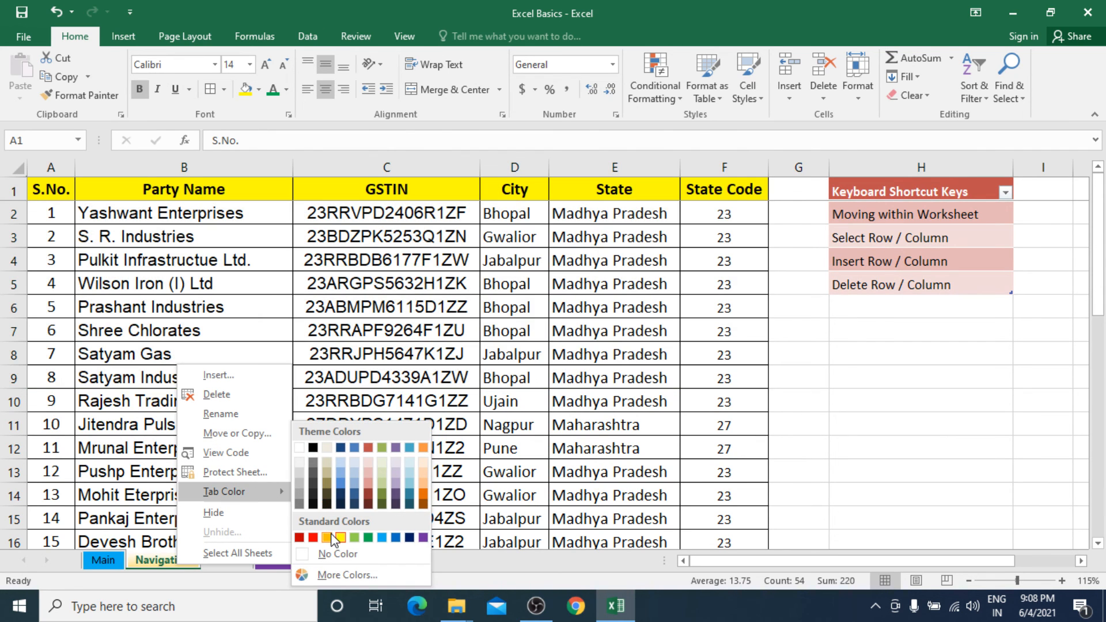
click(339, 537)
click(269, 536)
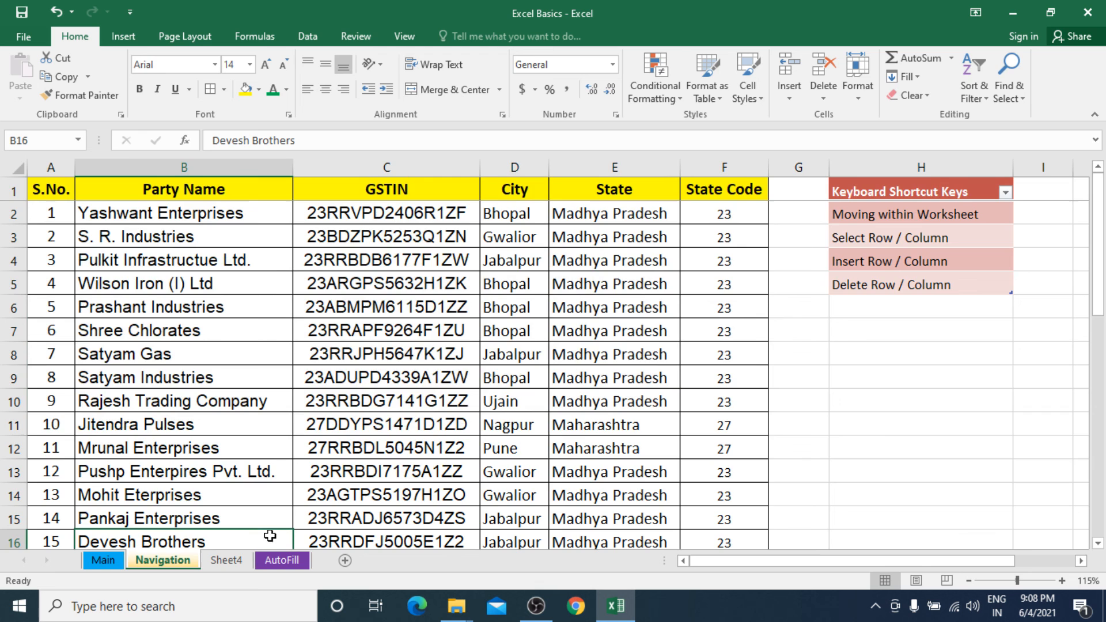
Set the tab colour of Sheet4 to the standard dark red, and check it from the AutoFill and Main sheets.
click(226, 562)
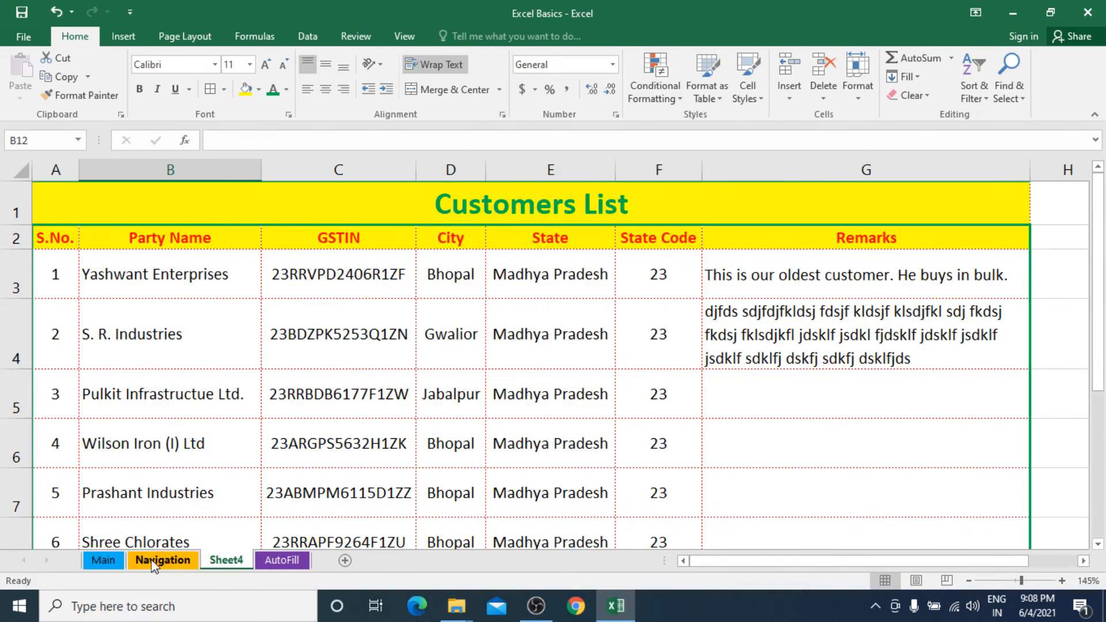
right_click(224, 563)
mouse_move(290, 497)
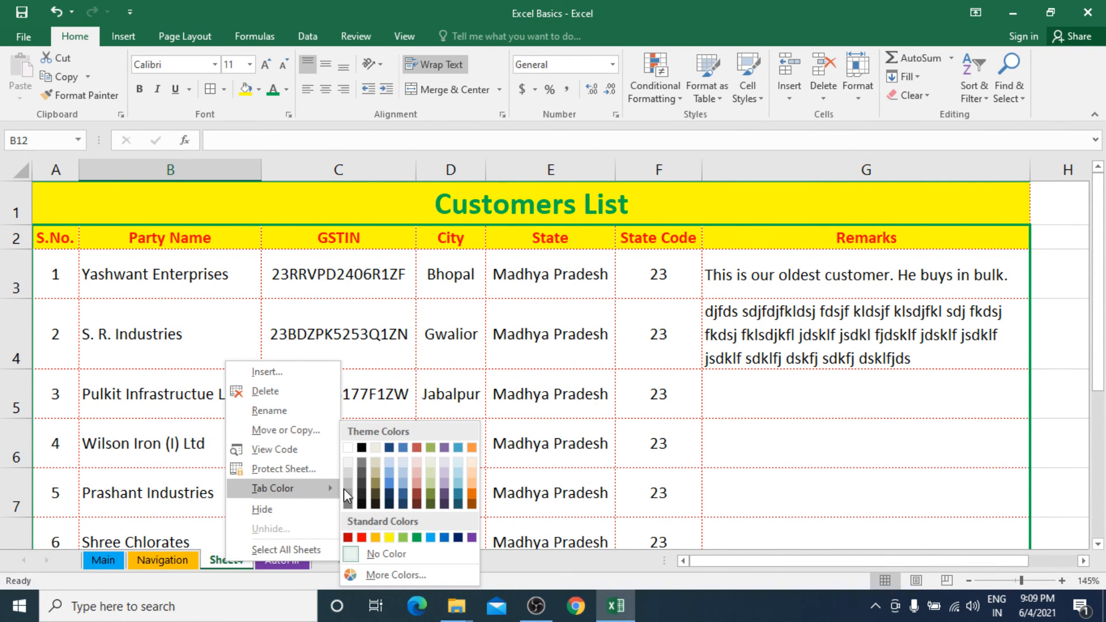
click(346, 539)
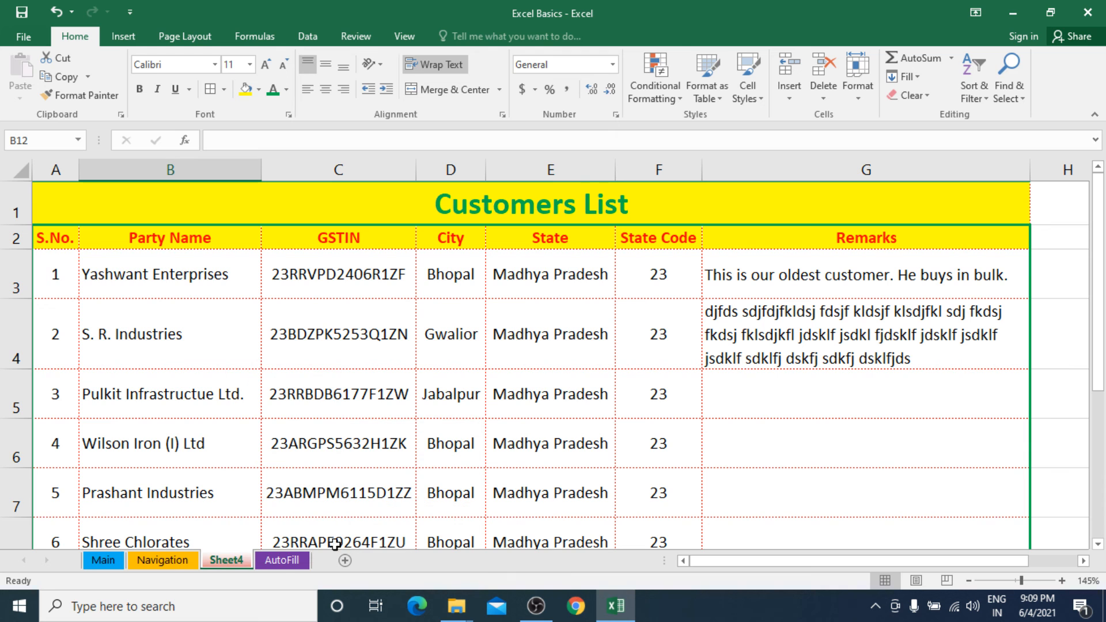
click(282, 563)
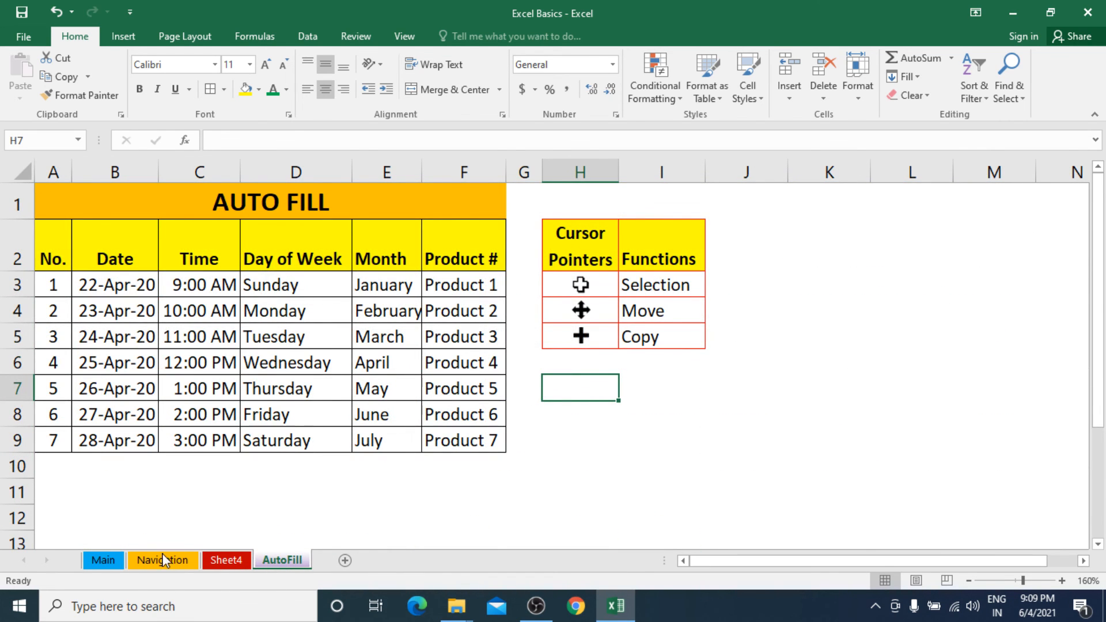
click(104, 562)
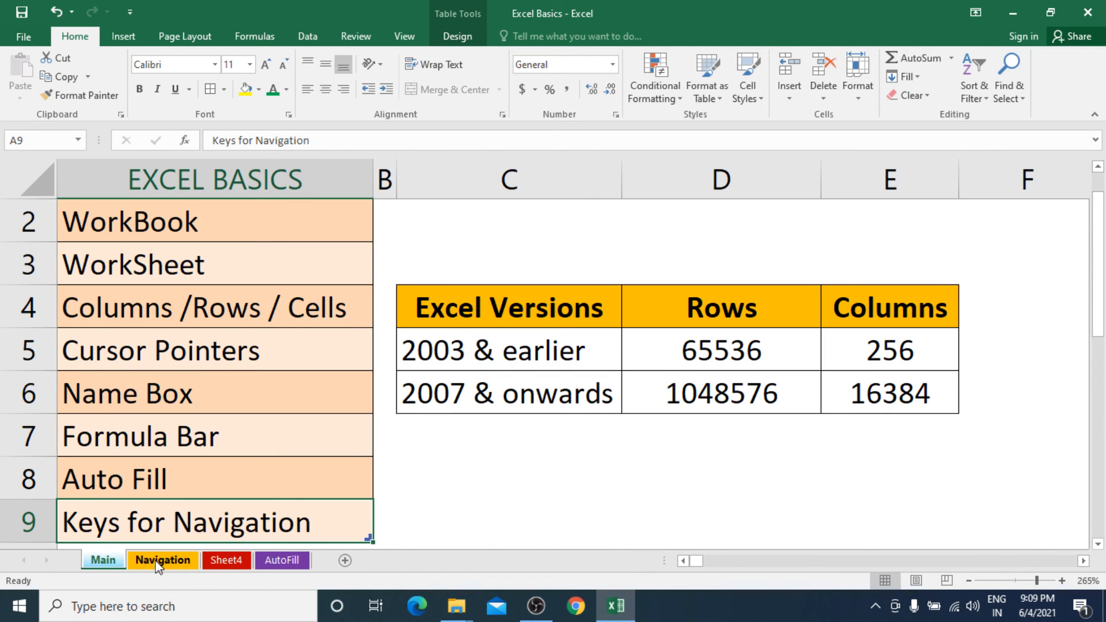
right_click(158, 567)
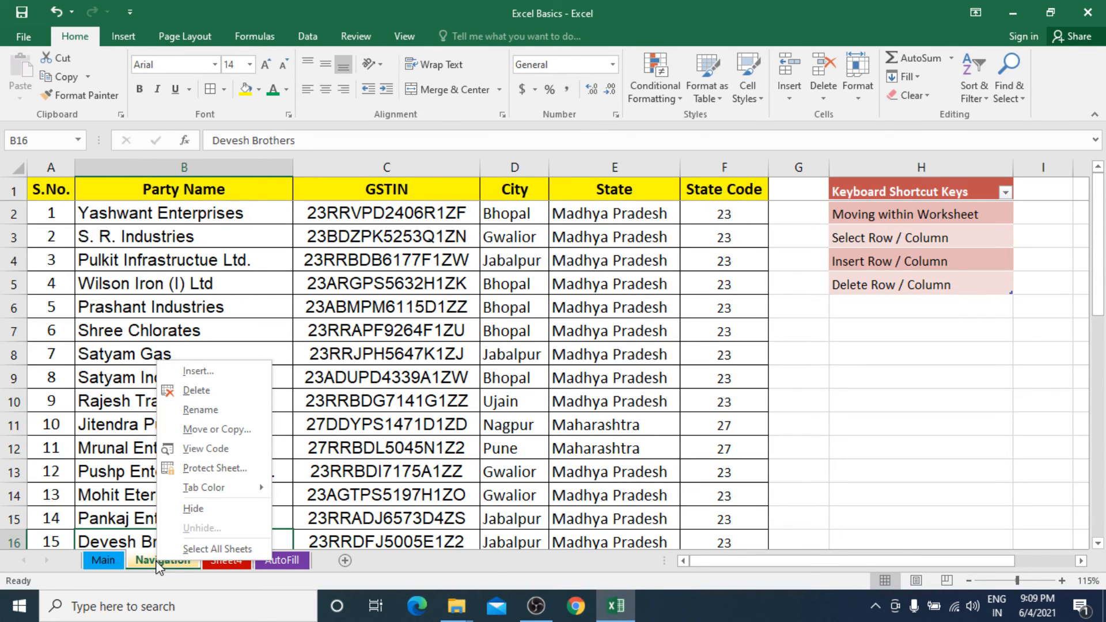
mouse_move(221, 493)
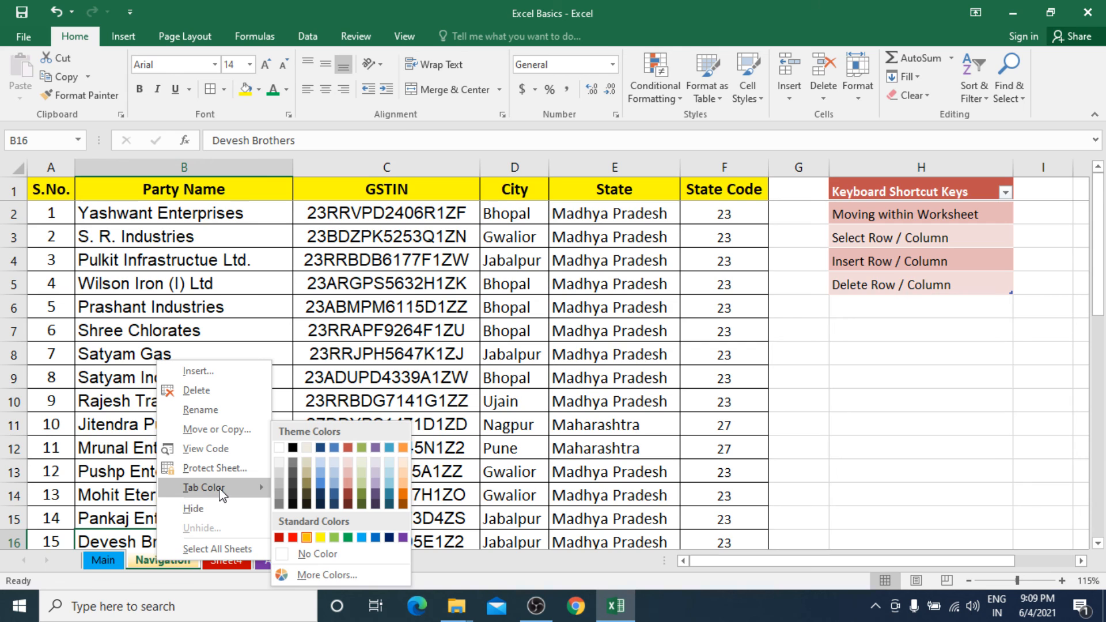
click(390, 369)
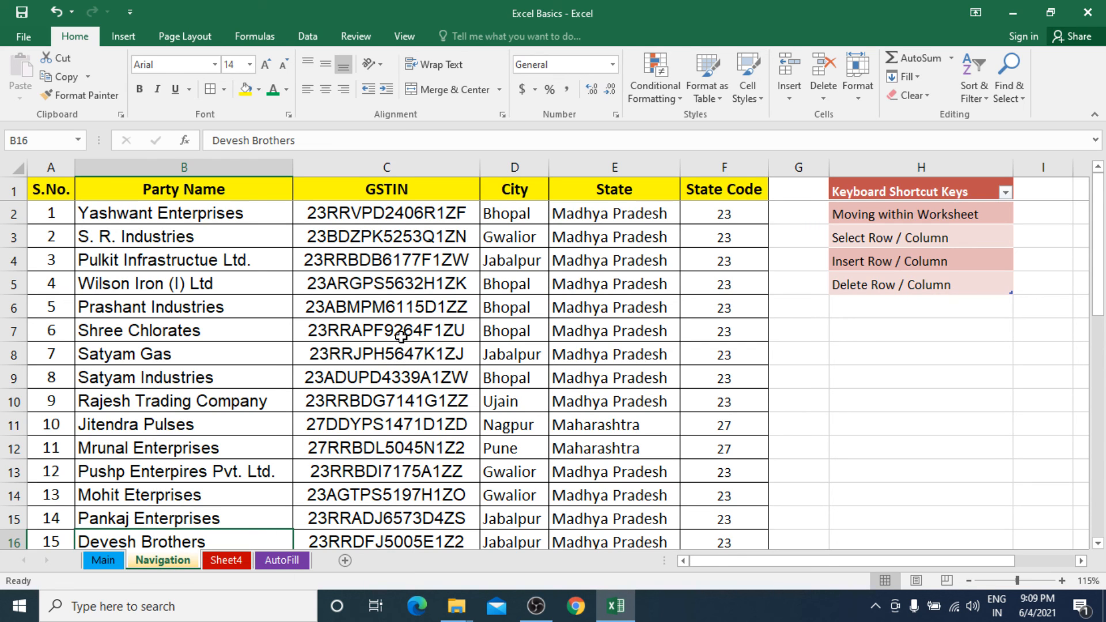
Hide the Navigation, Sheet4 and AutoFill sheets one by one, leaving only Main in view.
right_click(166, 558)
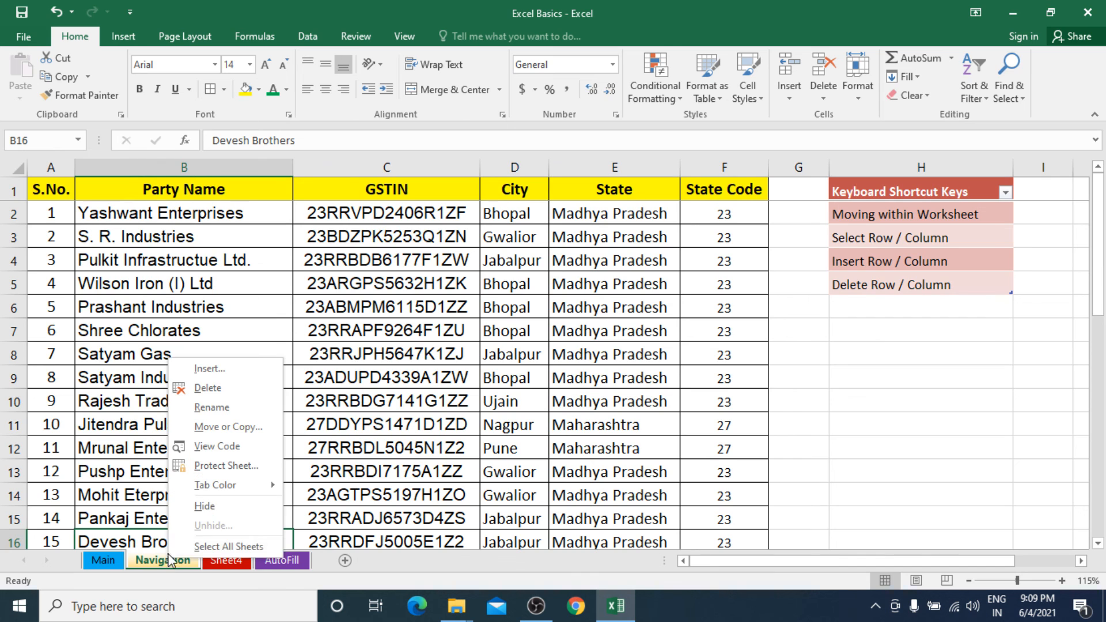
click(215, 512)
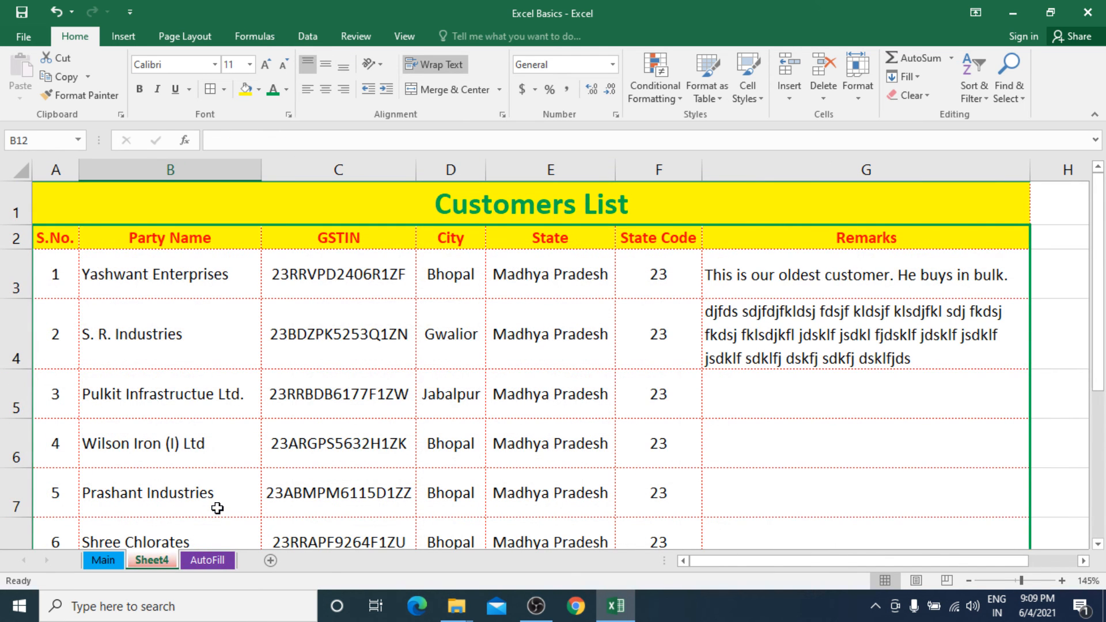
right_click(164, 559)
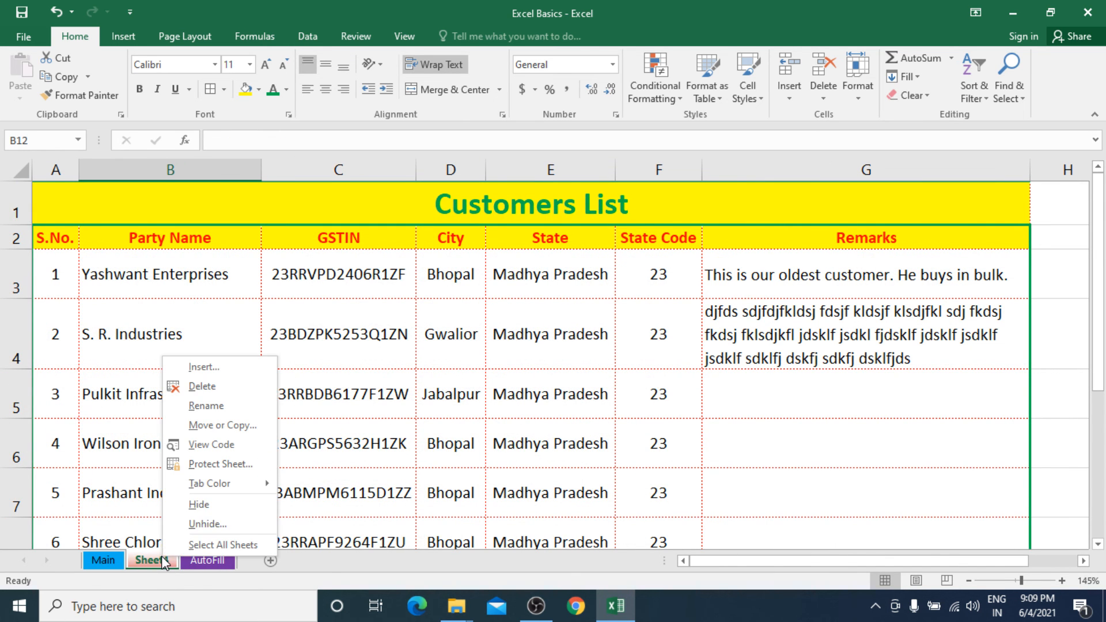
click(199, 505)
right_click(167, 558)
click(209, 505)
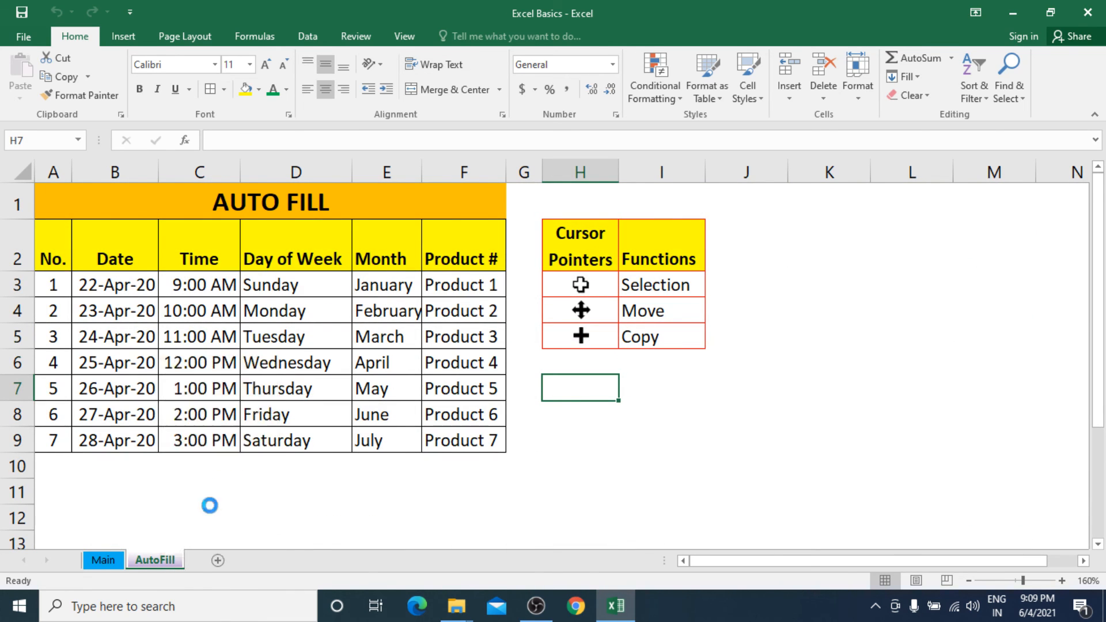
Try to hide the Main sheet as well, and dismiss the message.
right_click(111, 559)
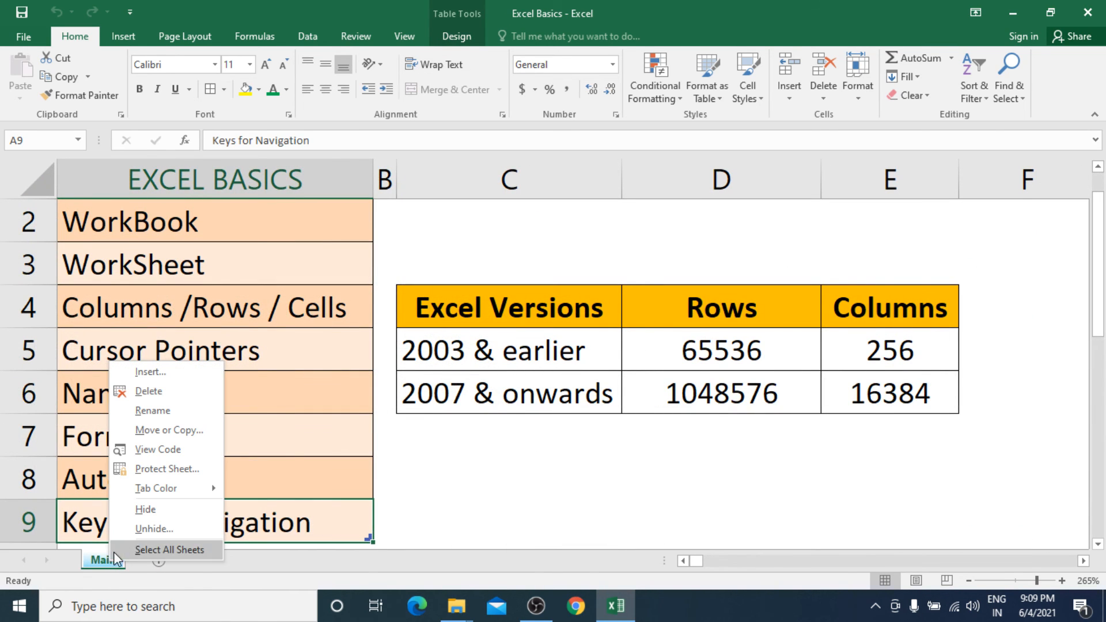
click(146, 509)
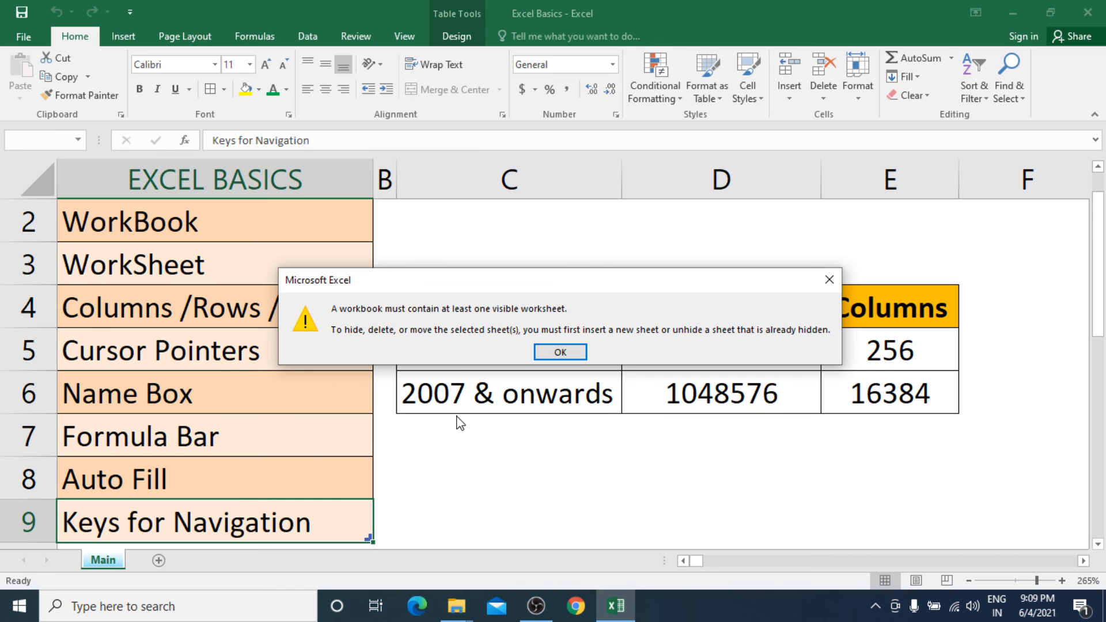
click(542, 350)
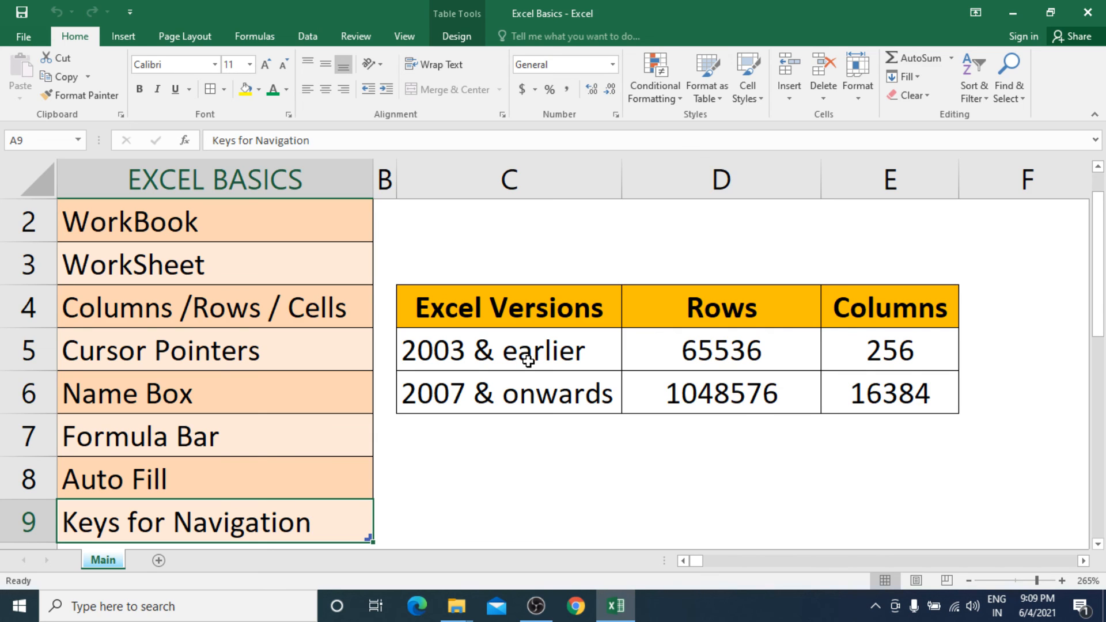
Unhide the Navigation, Sheet4 and AutoFill sheets one by one, and go to cell B3 on the Navigation sheet.
right_click(109, 559)
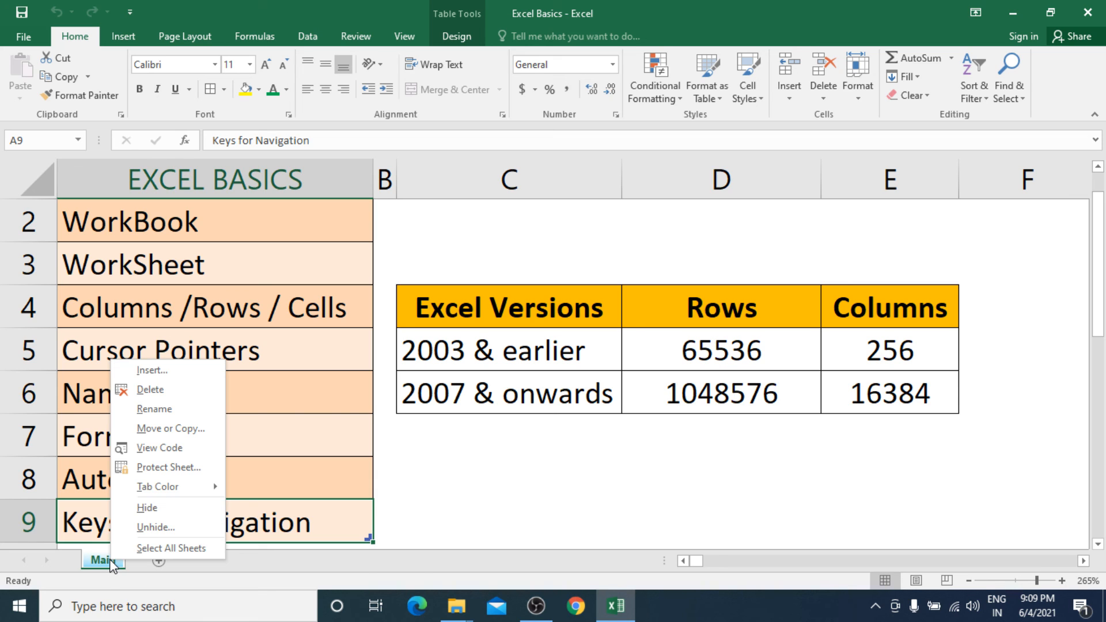
click(152, 528)
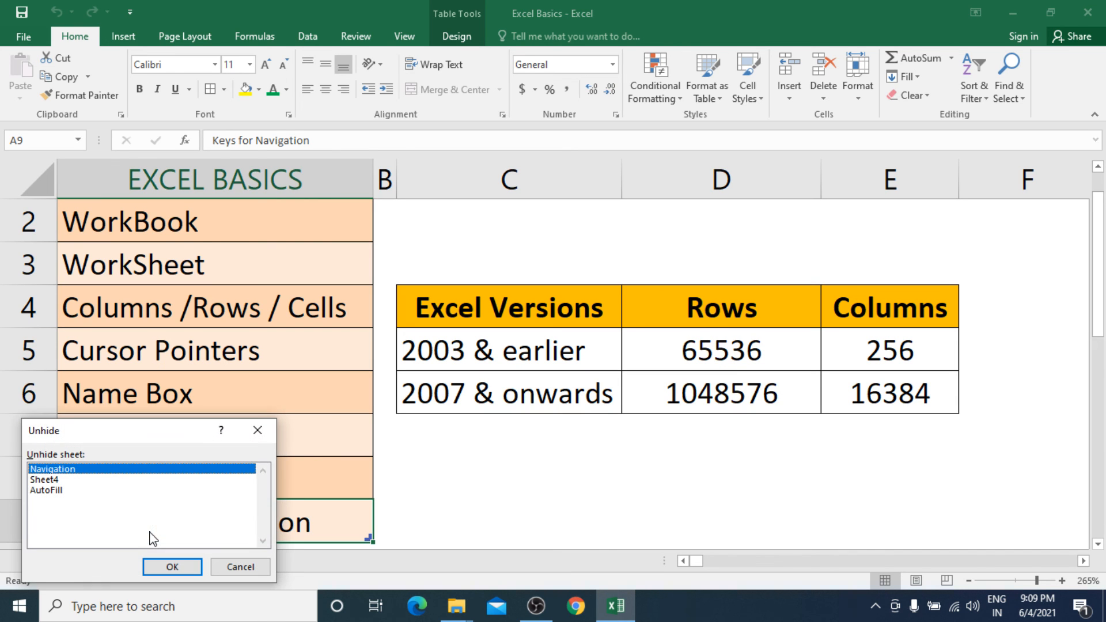
drag(171, 438, 465, 252)
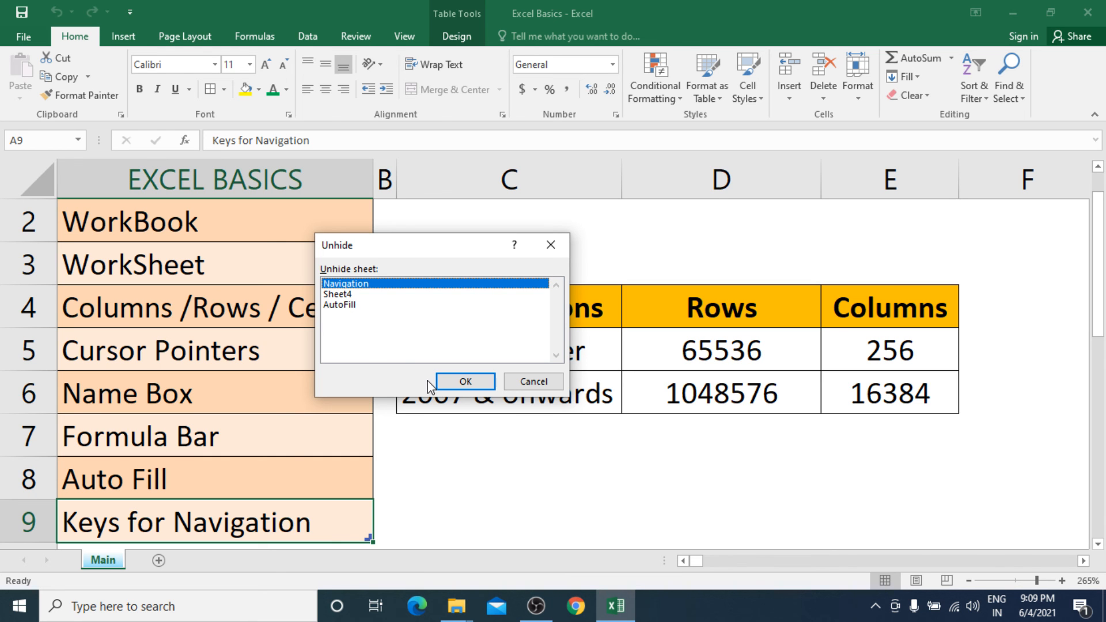
click(453, 382)
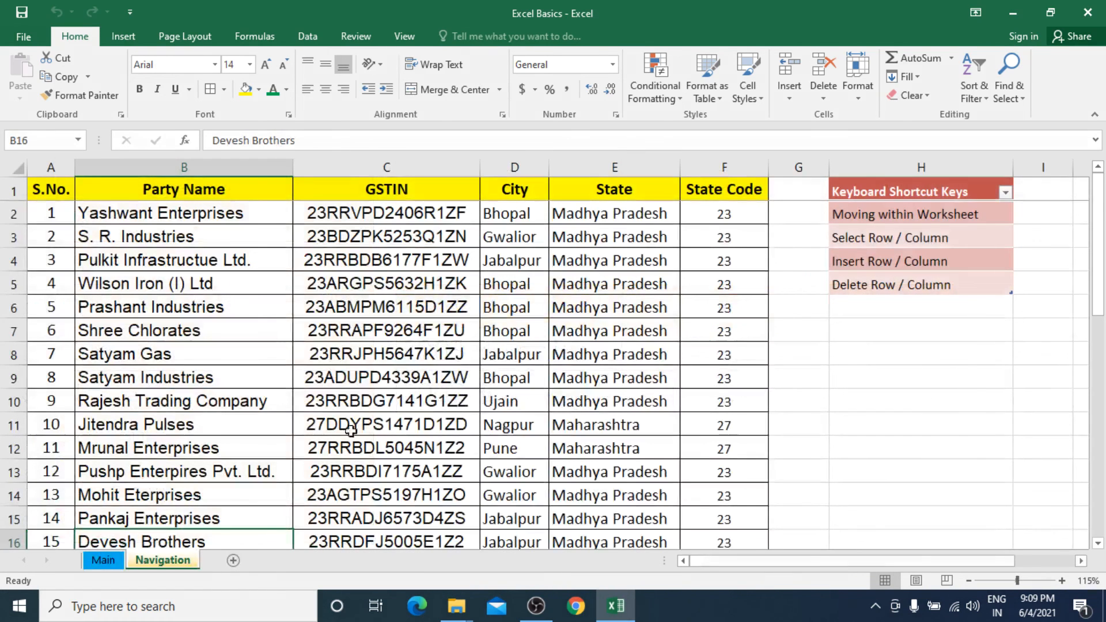
right_click(112, 562)
click(152, 530)
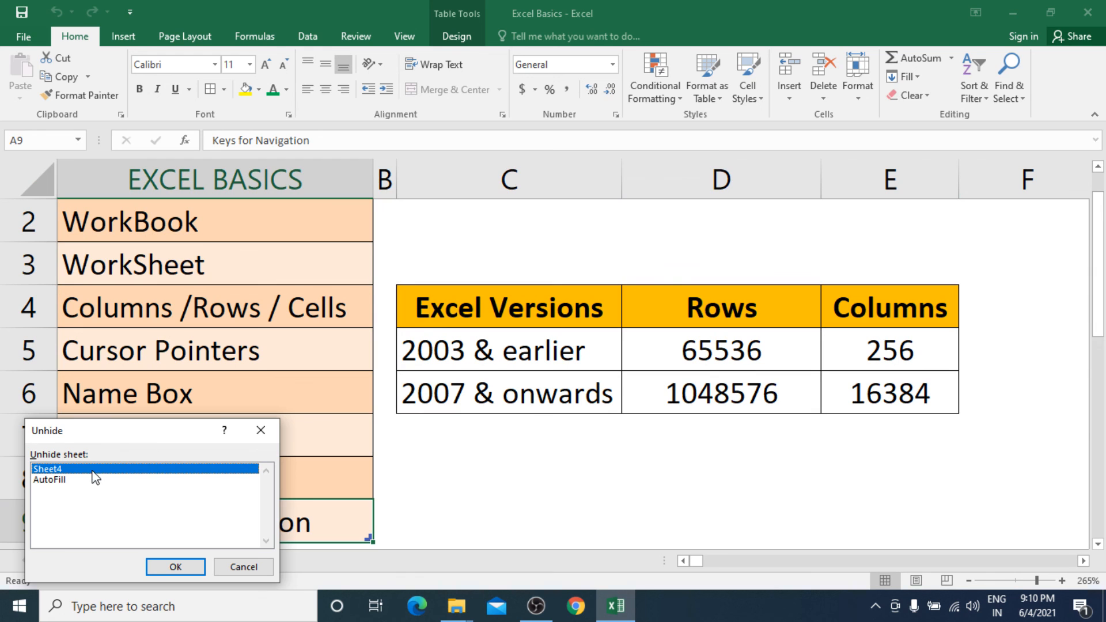
click(168, 564)
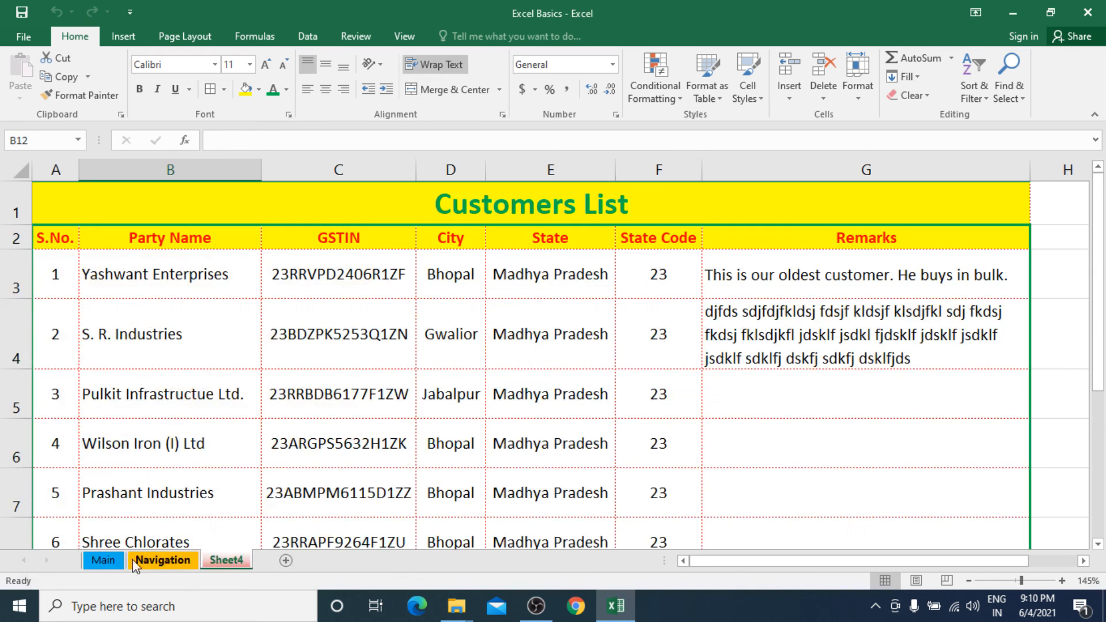
right_click(113, 557)
click(154, 527)
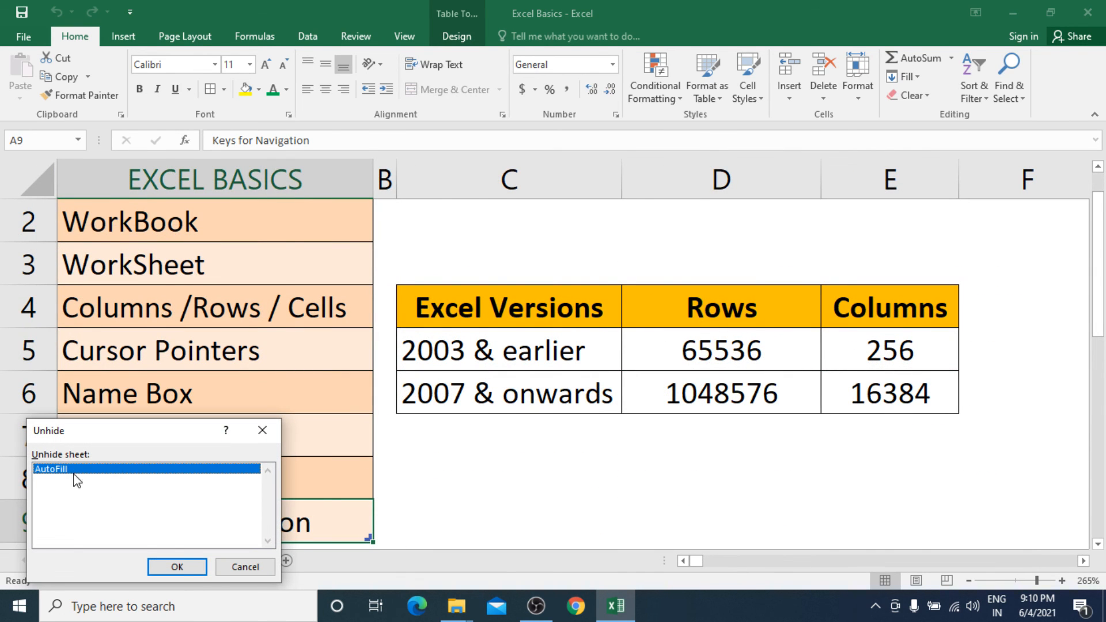
click(179, 567)
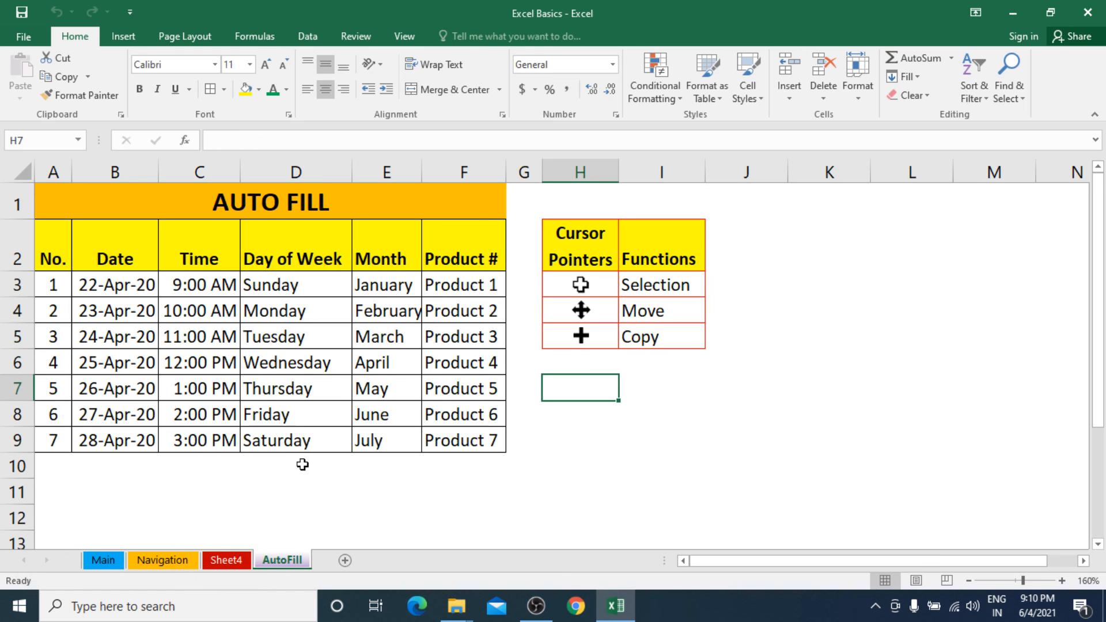
click(176, 557)
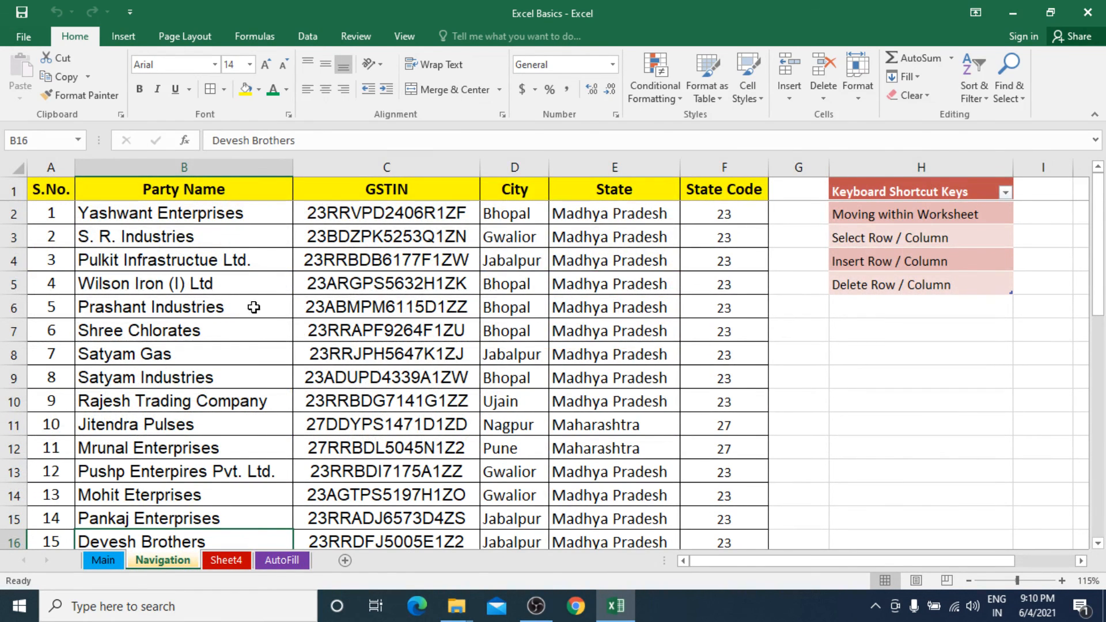
click(228, 241)
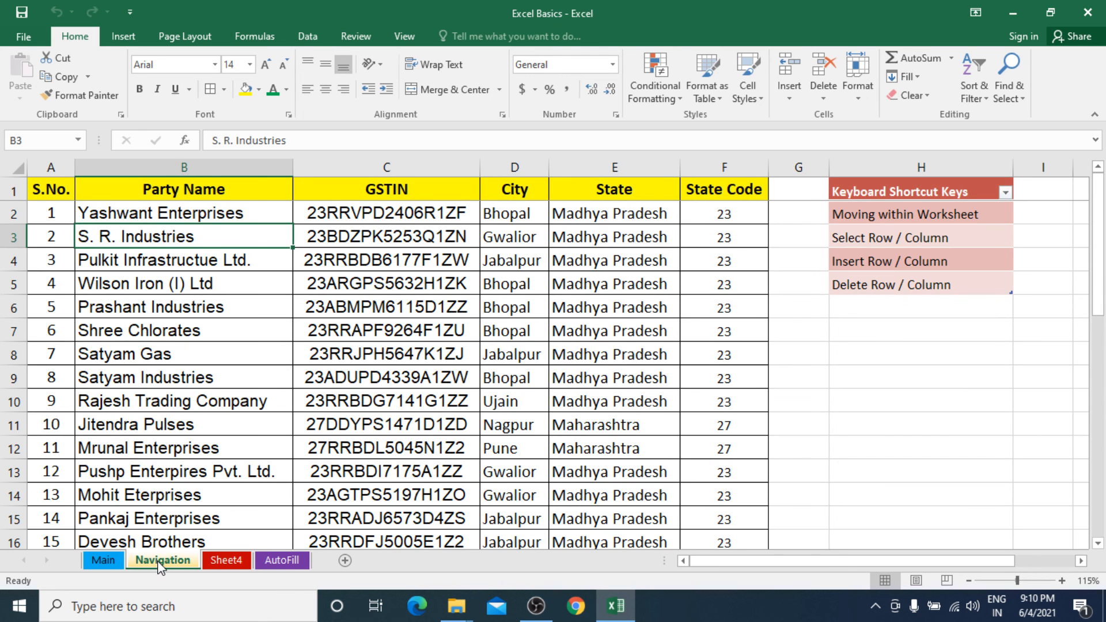
Protect the Navigation sheet with a password, keeping the default permissions, and re-enter the password to confirm.
click(117, 562)
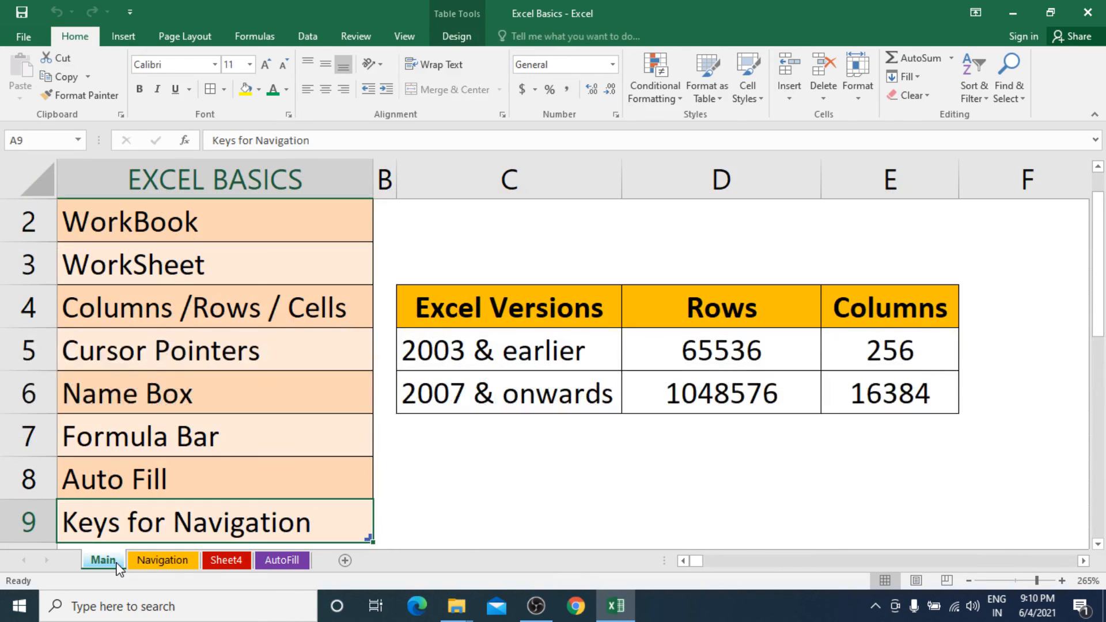
click(174, 563)
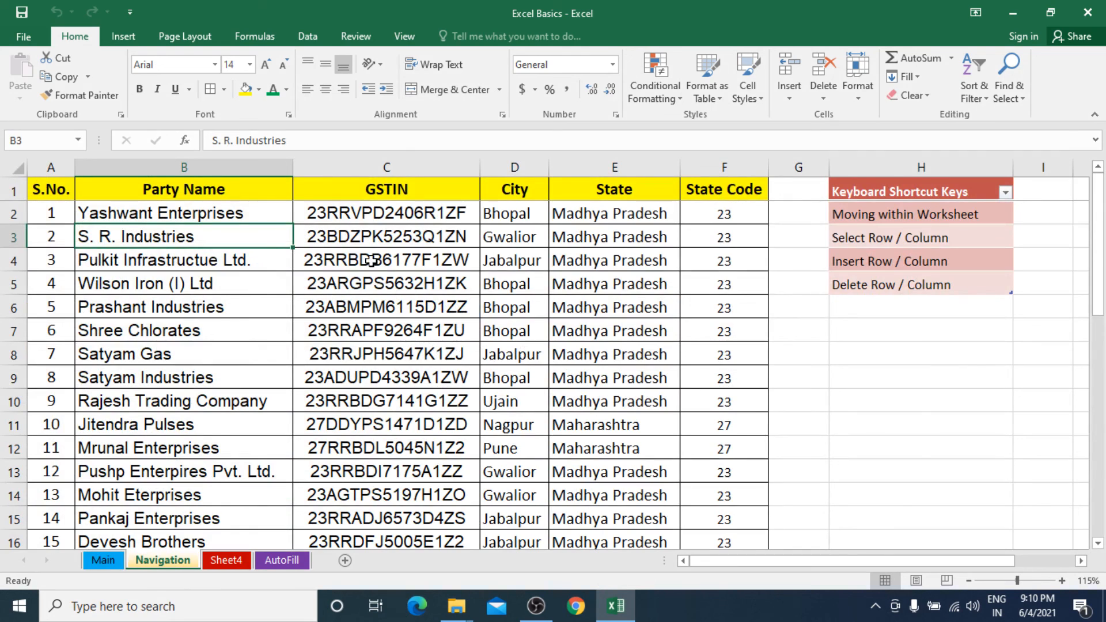
right_click(171, 564)
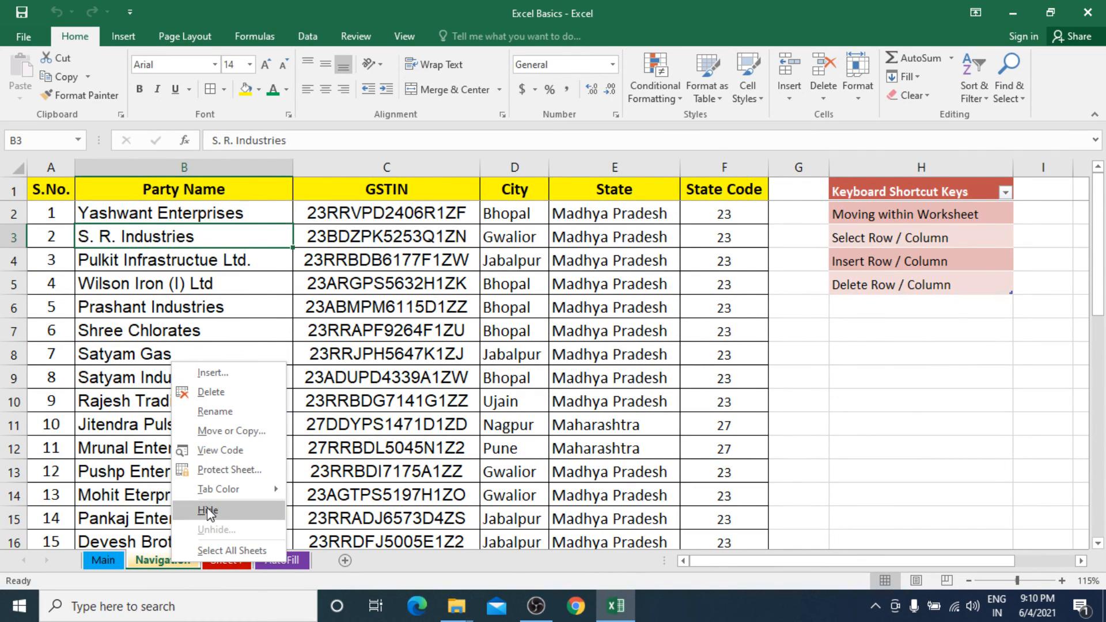
click(238, 473)
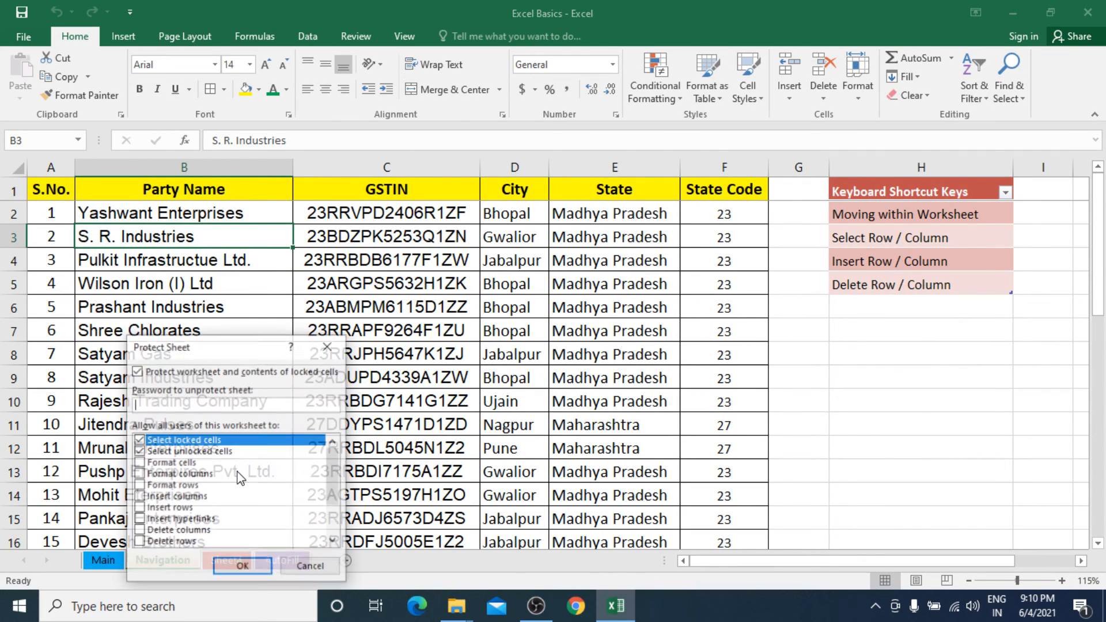
drag(251, 349, 556, 218)
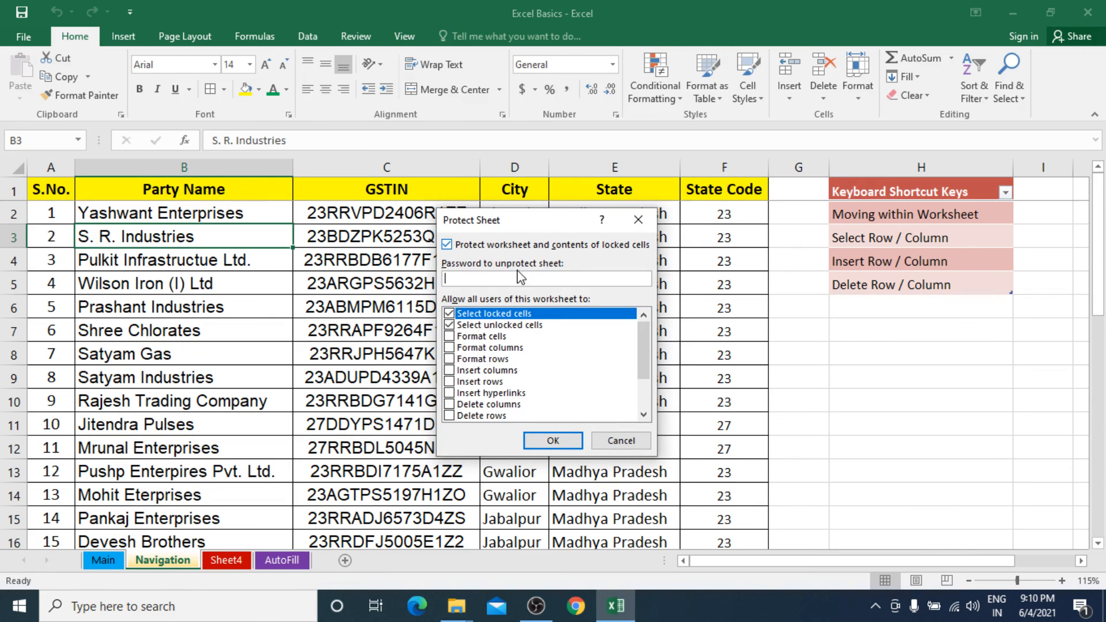
text(123)
click(553, 442)
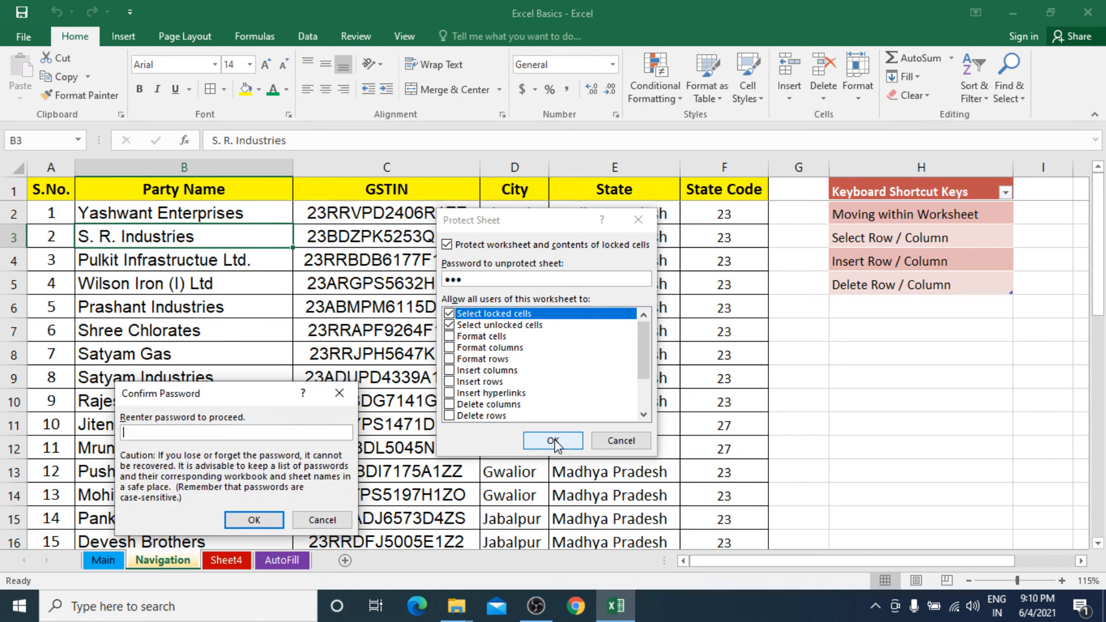
text(123)
click(258, 521)
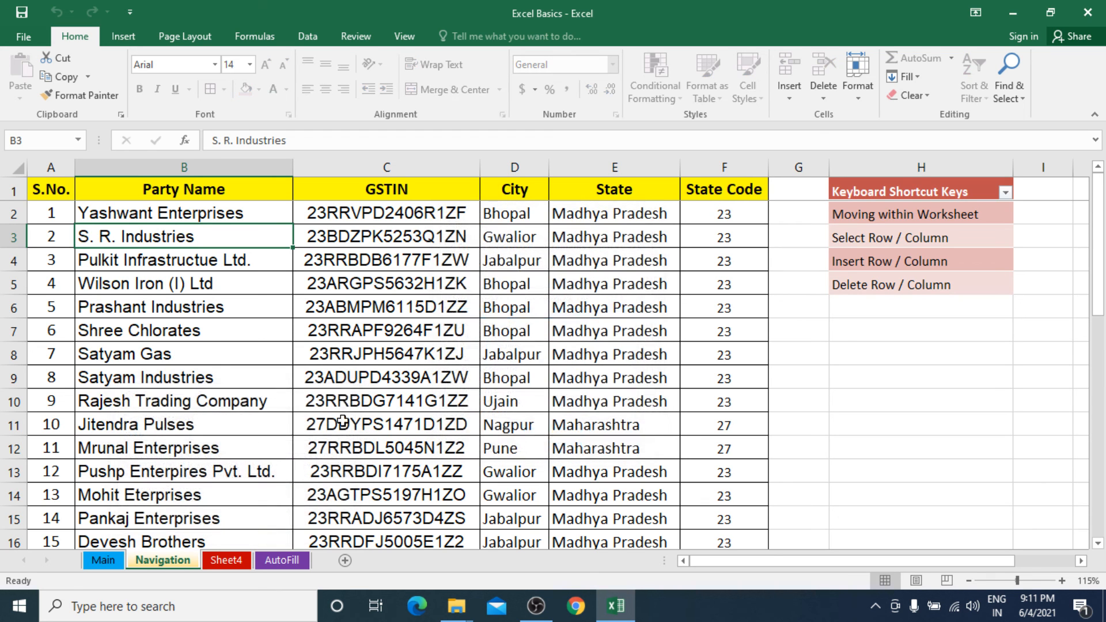
Try to edit GSTIN cells C5 and C6 on the protected Navigation sheet, dismissing the message each time.
click(391, 290)
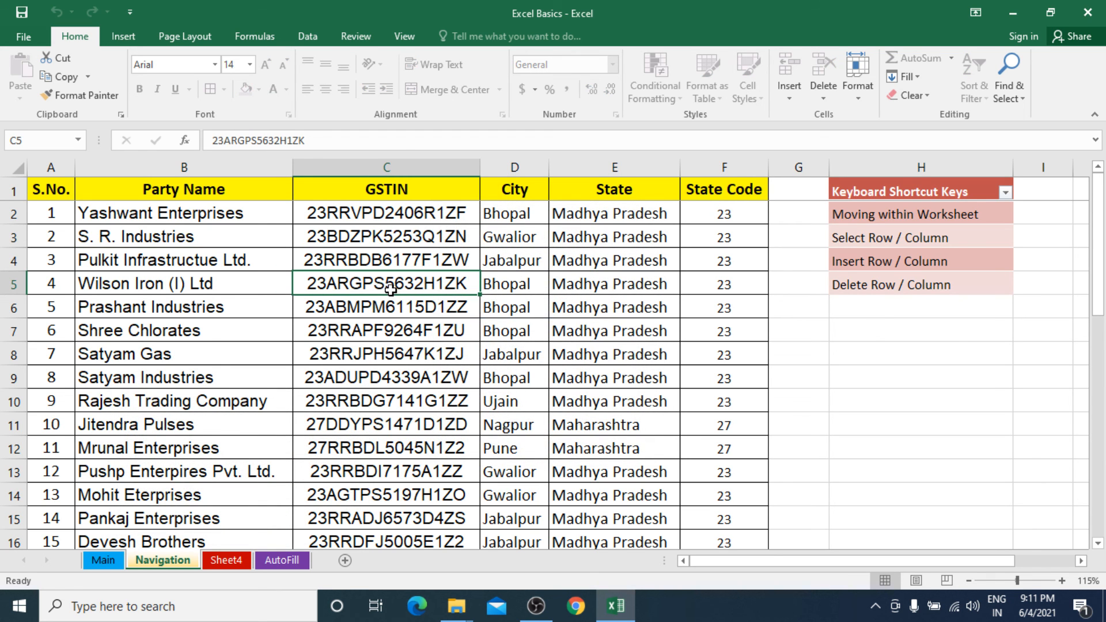
double_click(391, 290)
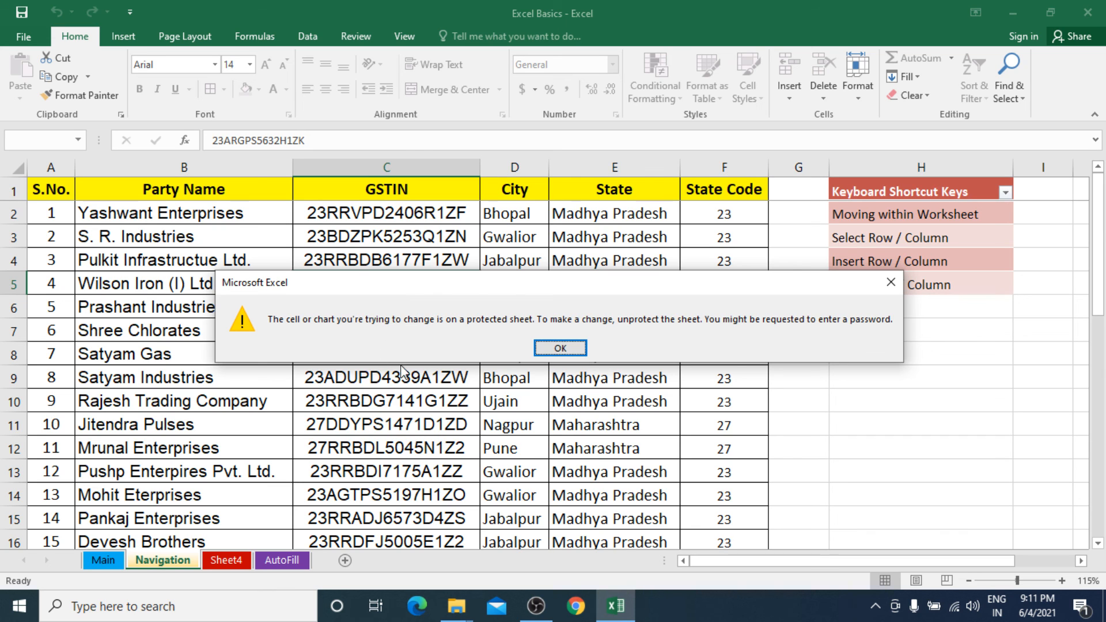
click(560, 344)
click(423, 297)
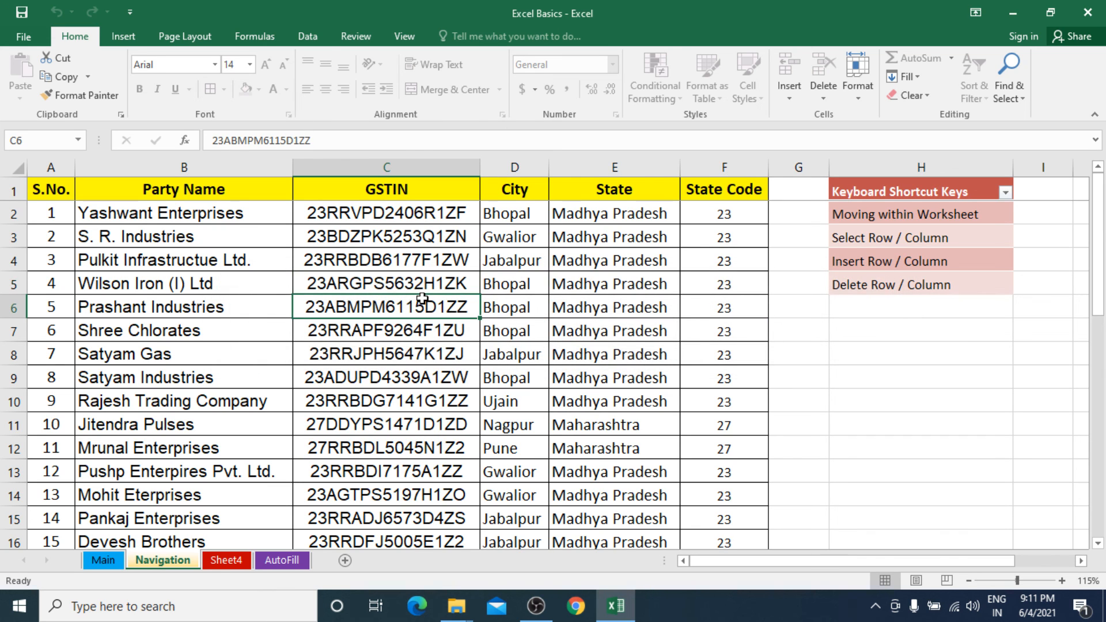
double_click(422, 298)
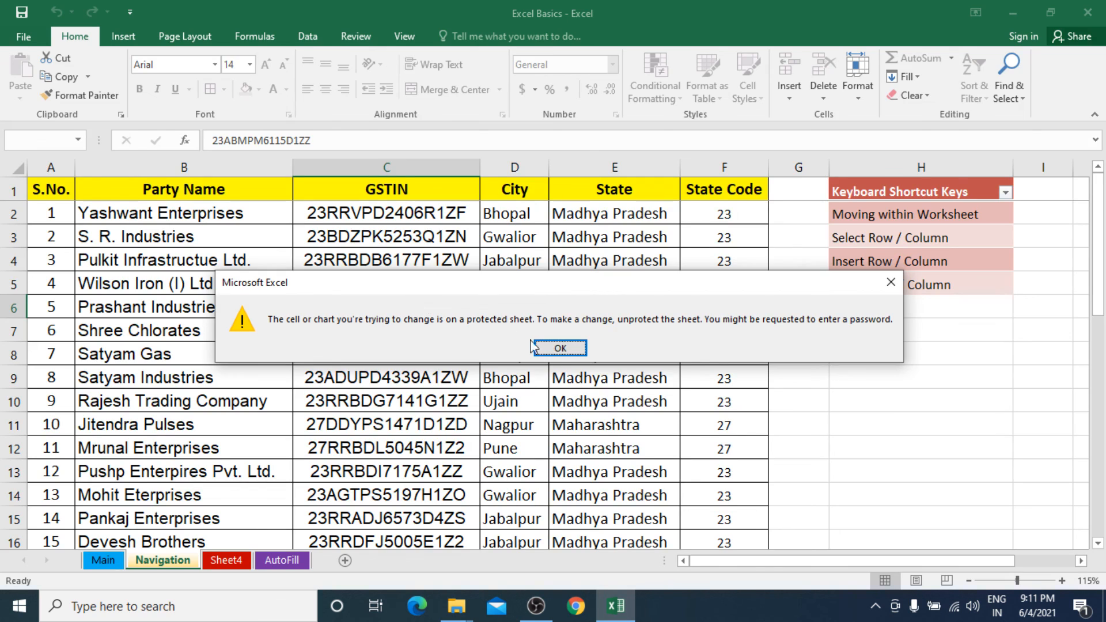
click(556, 347)
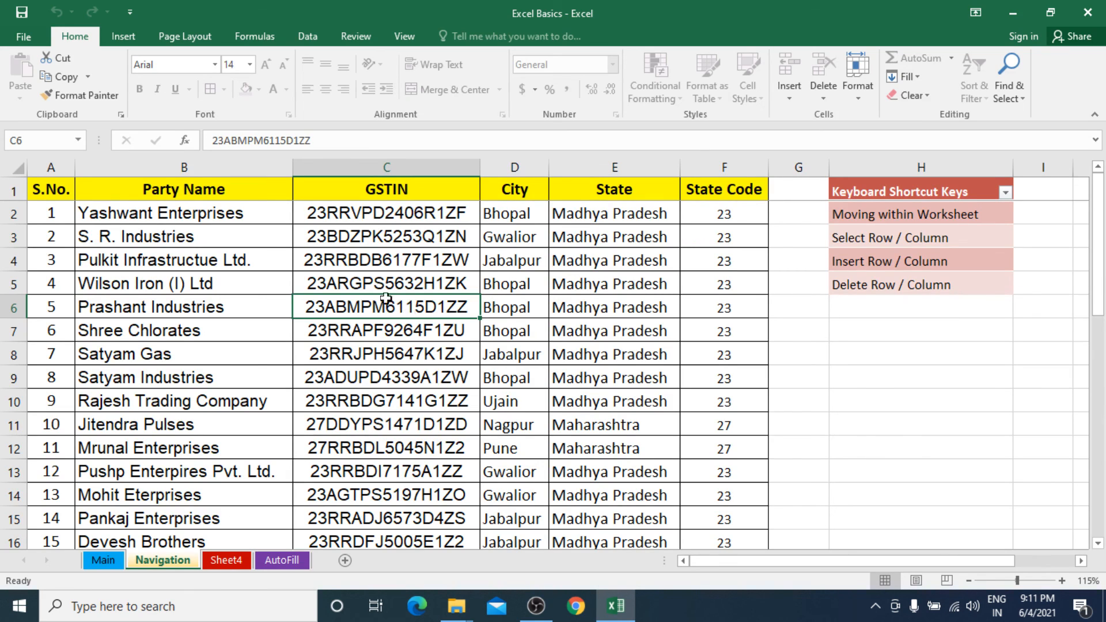
Try to cut the range B3:D10 on the protected Navigation sheet, dismiss the message and select cell C4.
drag(172, 233, 507, 397)
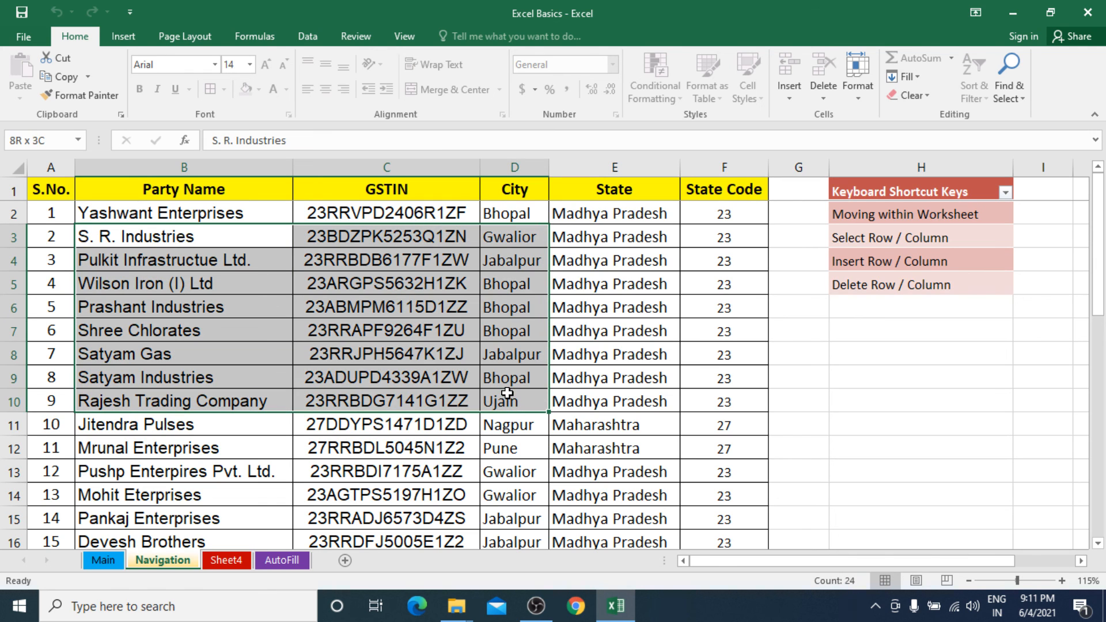
right_click(474, 341)
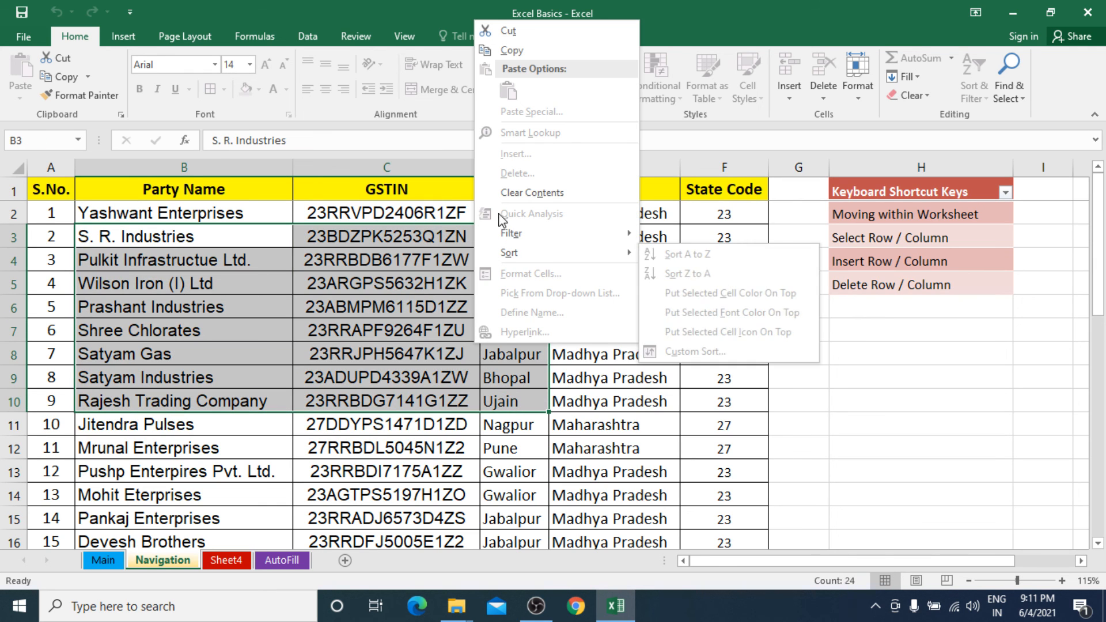
click(533, 36)
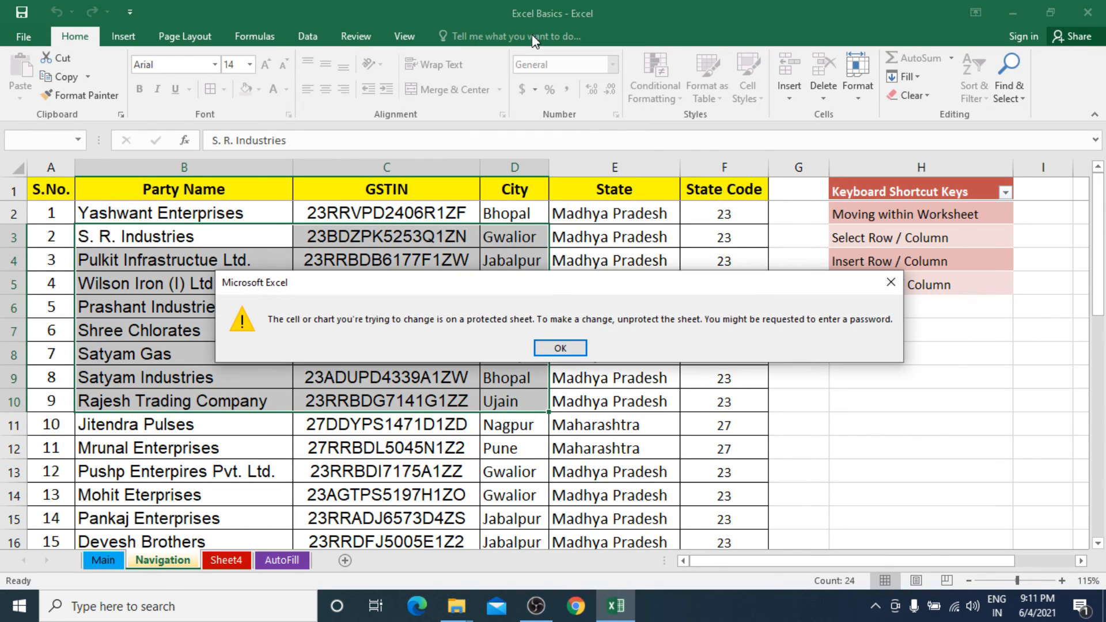
click(557, 348)
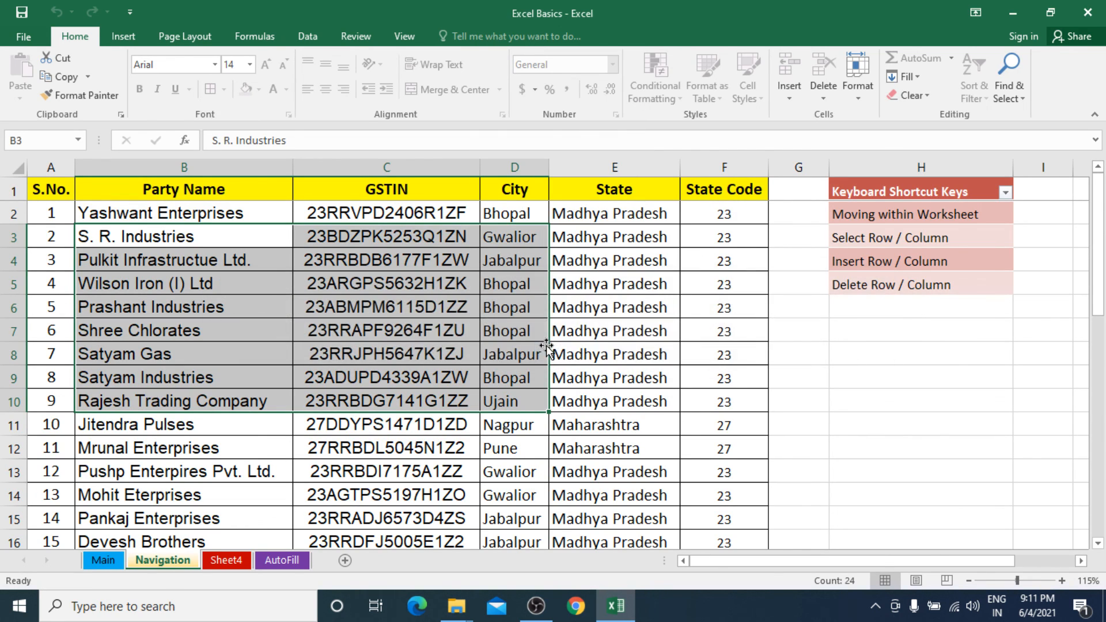
click(340, 257)
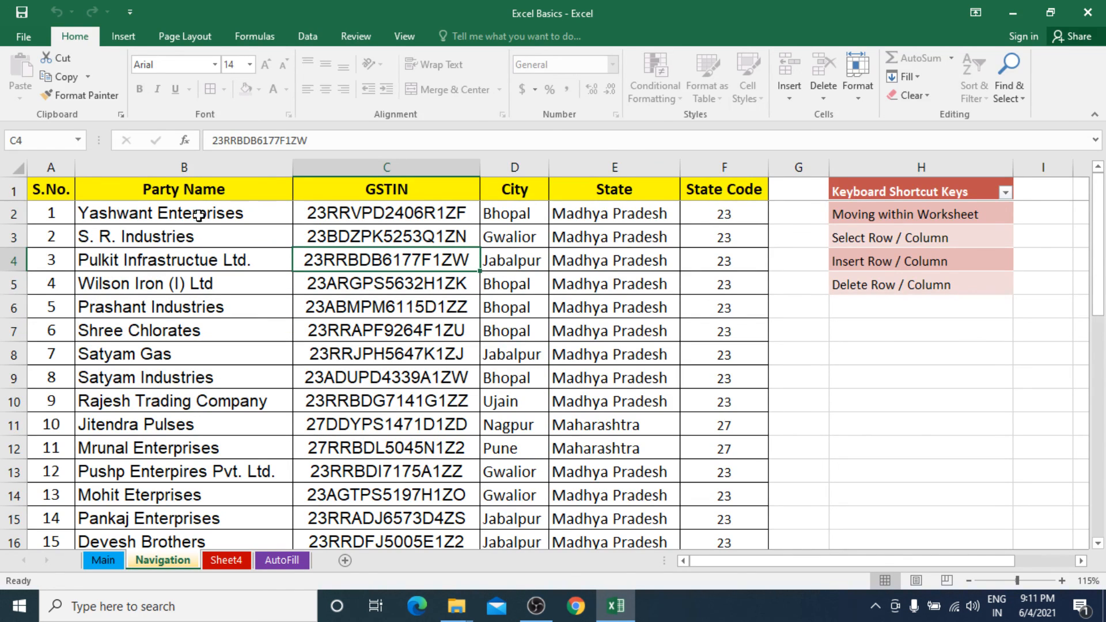
Switch to Sheet4 and enter the test remark "cdsfdsfdsfd" in cell G6.
right_click(171, 562)
click(167, 567)
click(226, 562)
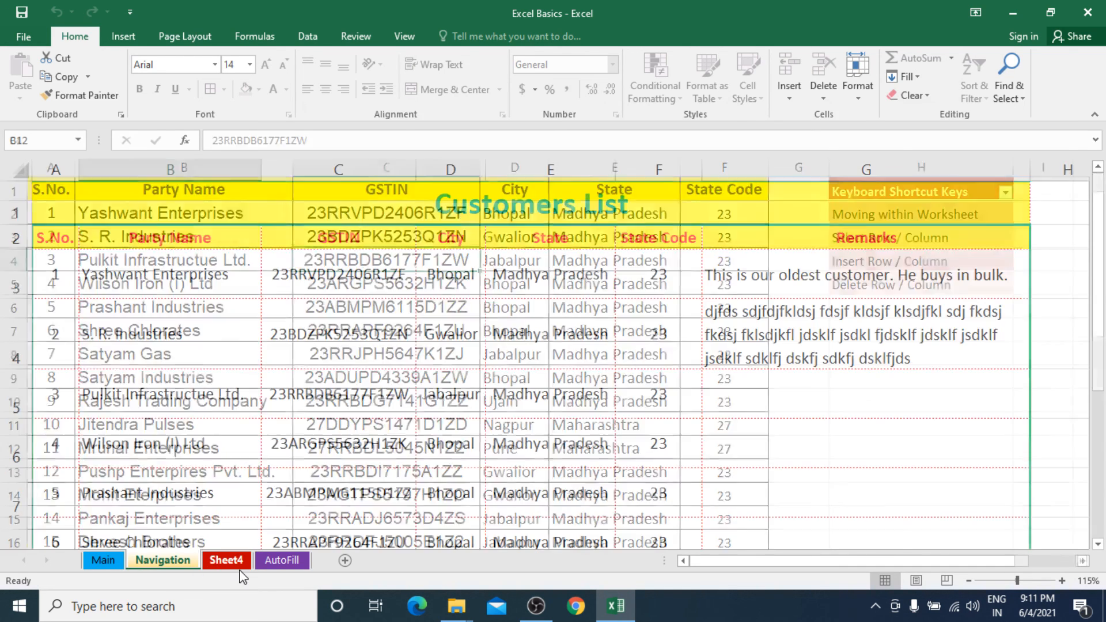
click(811, 429)
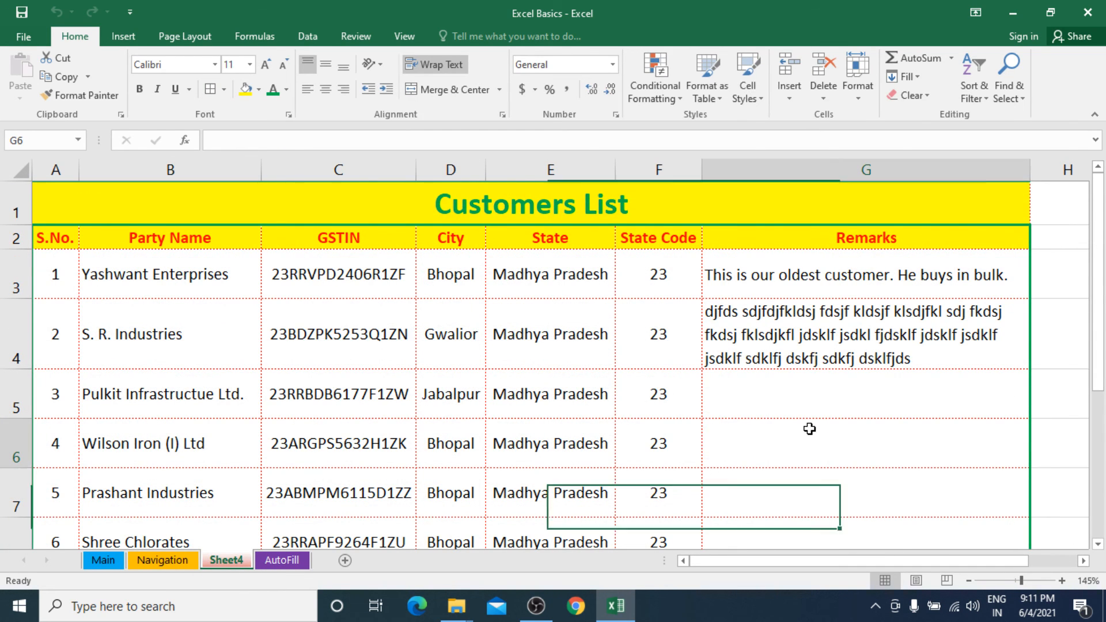
text(cdsfdsfdsfd)
key(Return)
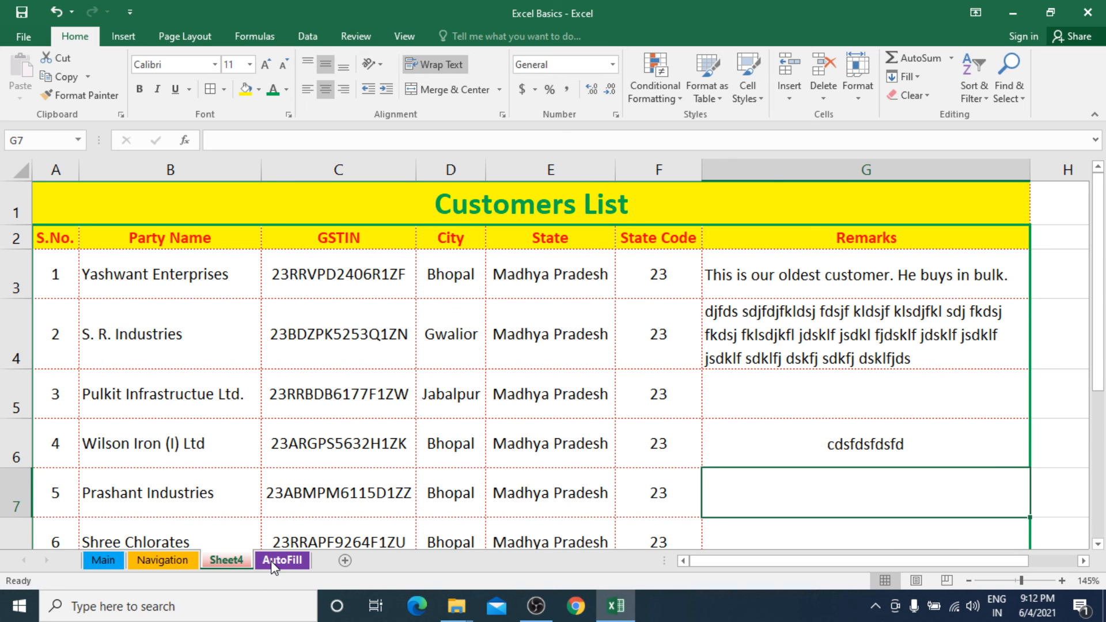
Return to the Navigation sheet and unprotect it by entering the sheet password.
right_click(228, 564)
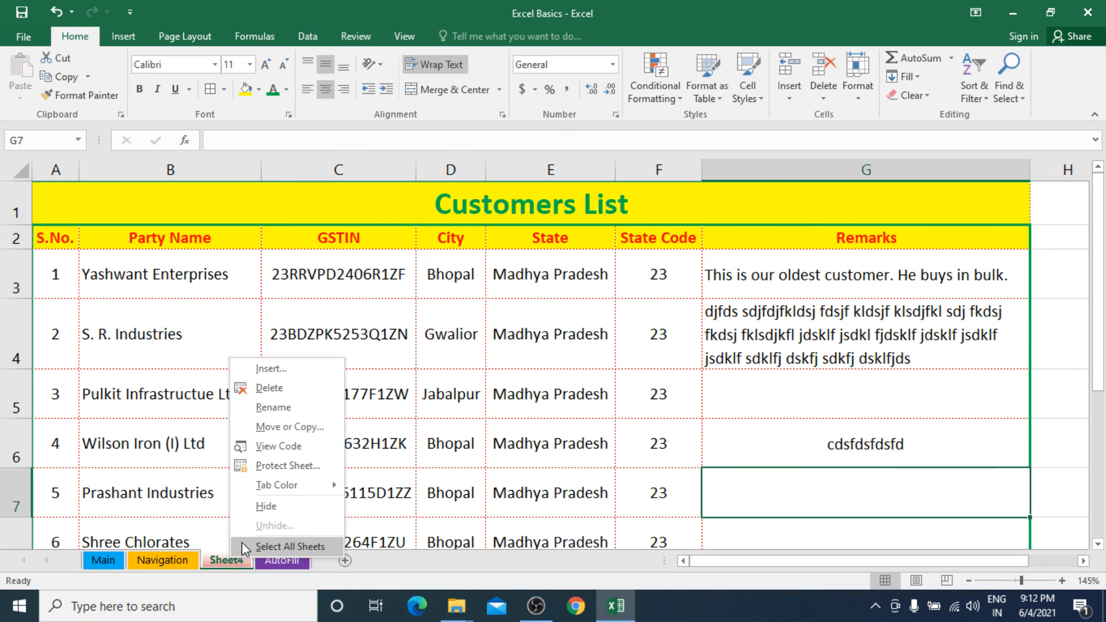
click(173, 561)
right_click(176, 563)
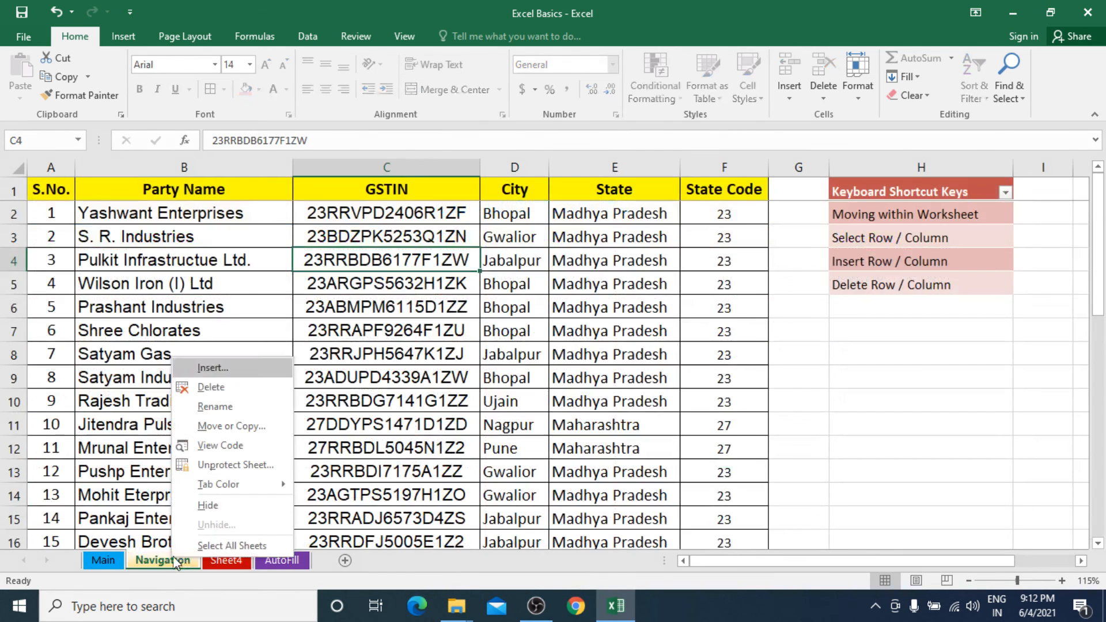
click(247, 466)
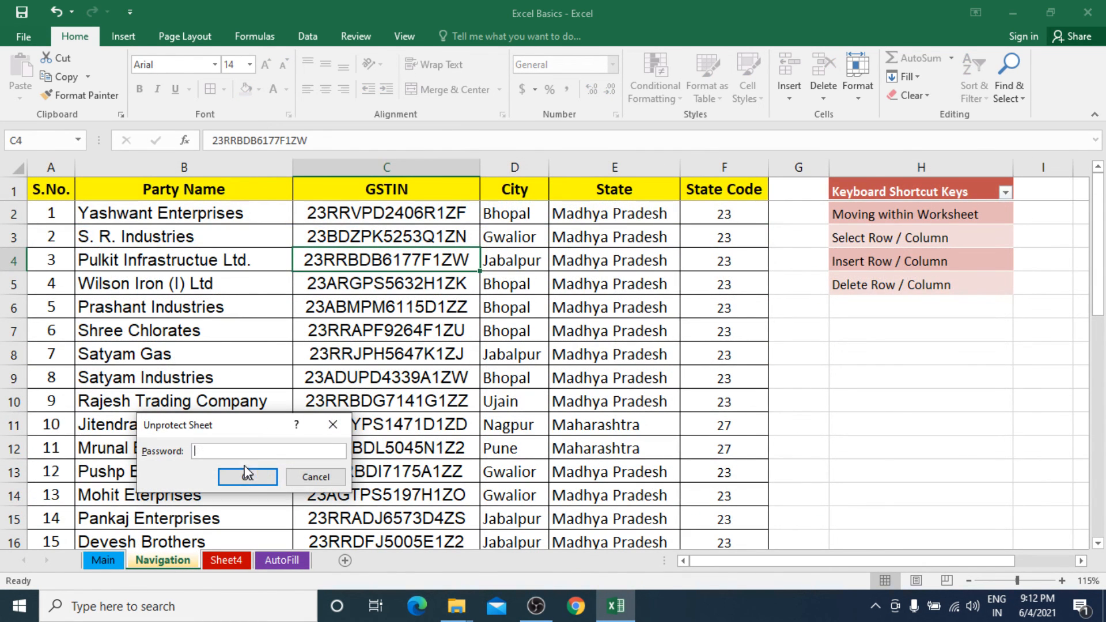
text(123)
key(Return)
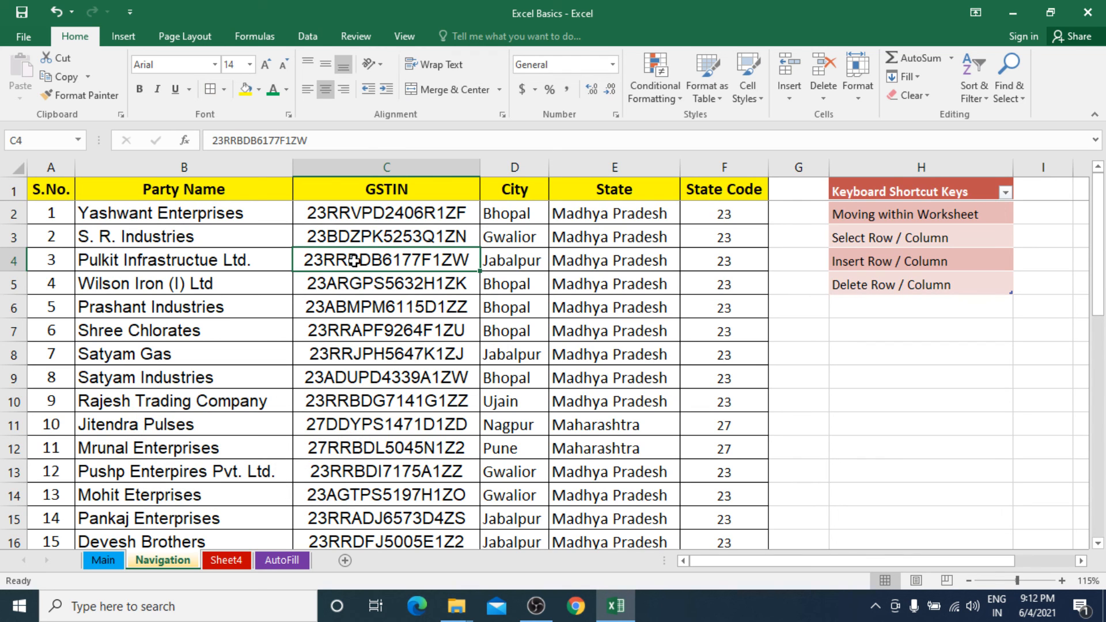
Enter the test text "ccxzc" in cell G9 and "xzcxz" in cell G12 of the Navigation sheet.
click(795, 377)
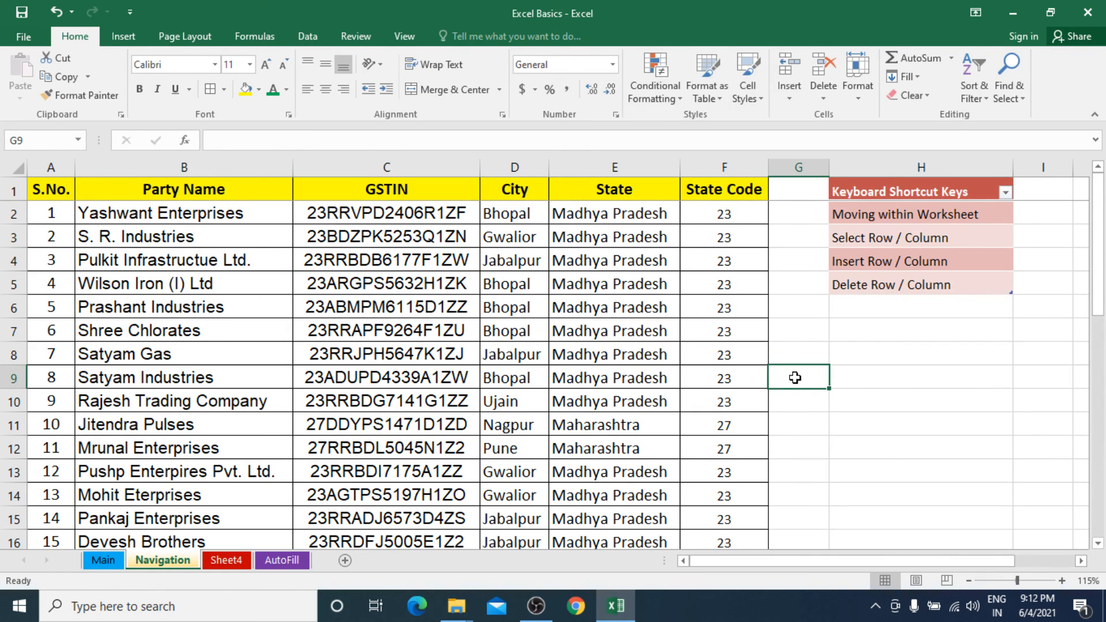
text(ccxzc)
click(812, 439)
text(xzcxz)
click(817, 468)
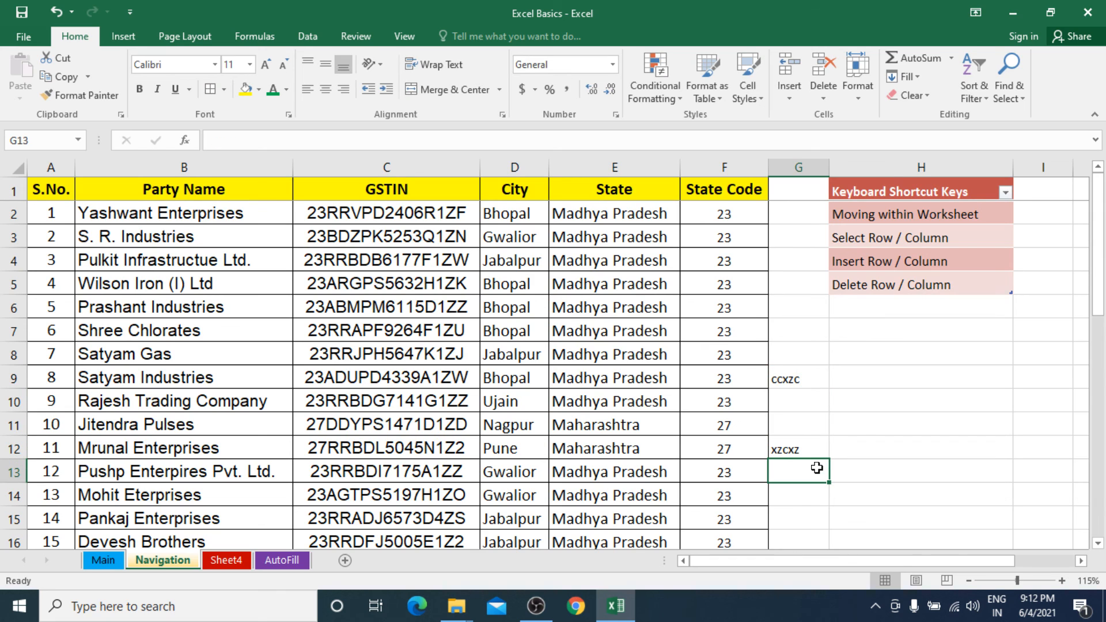
Undo both test entries in column G of the Navigation sheet and select cell B5.
key(ctrl+z)
key(ctrl+z)
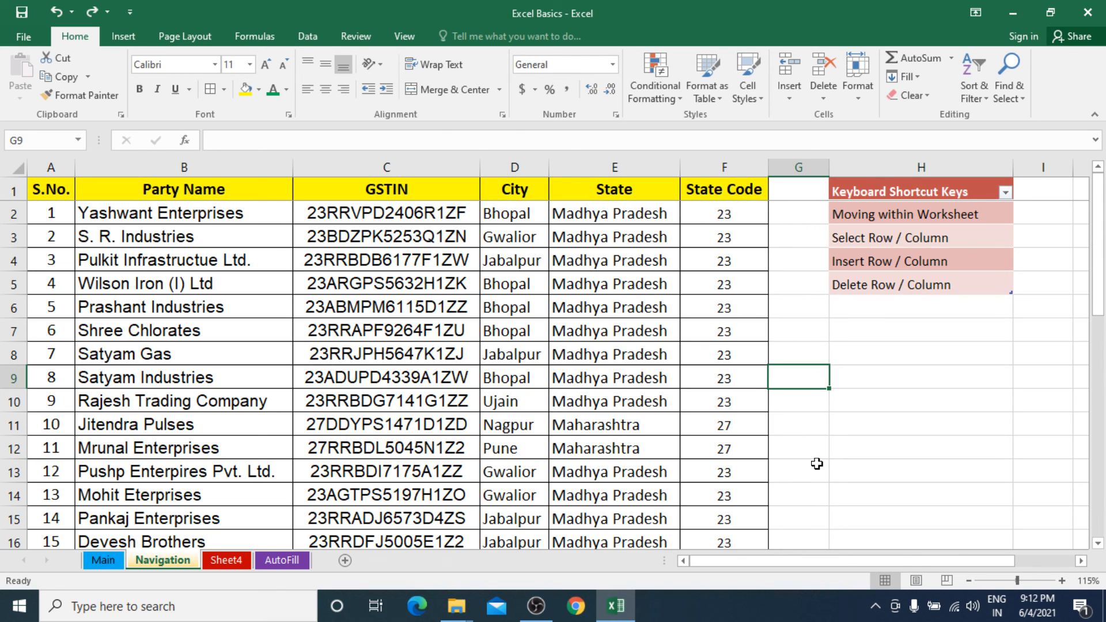
click(289, 282)
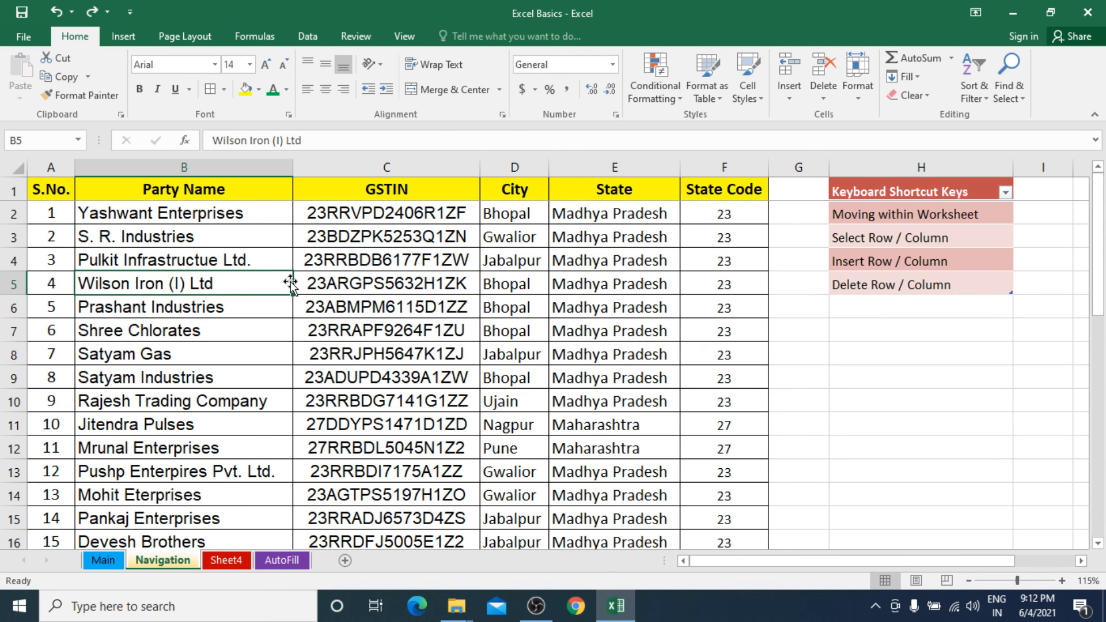